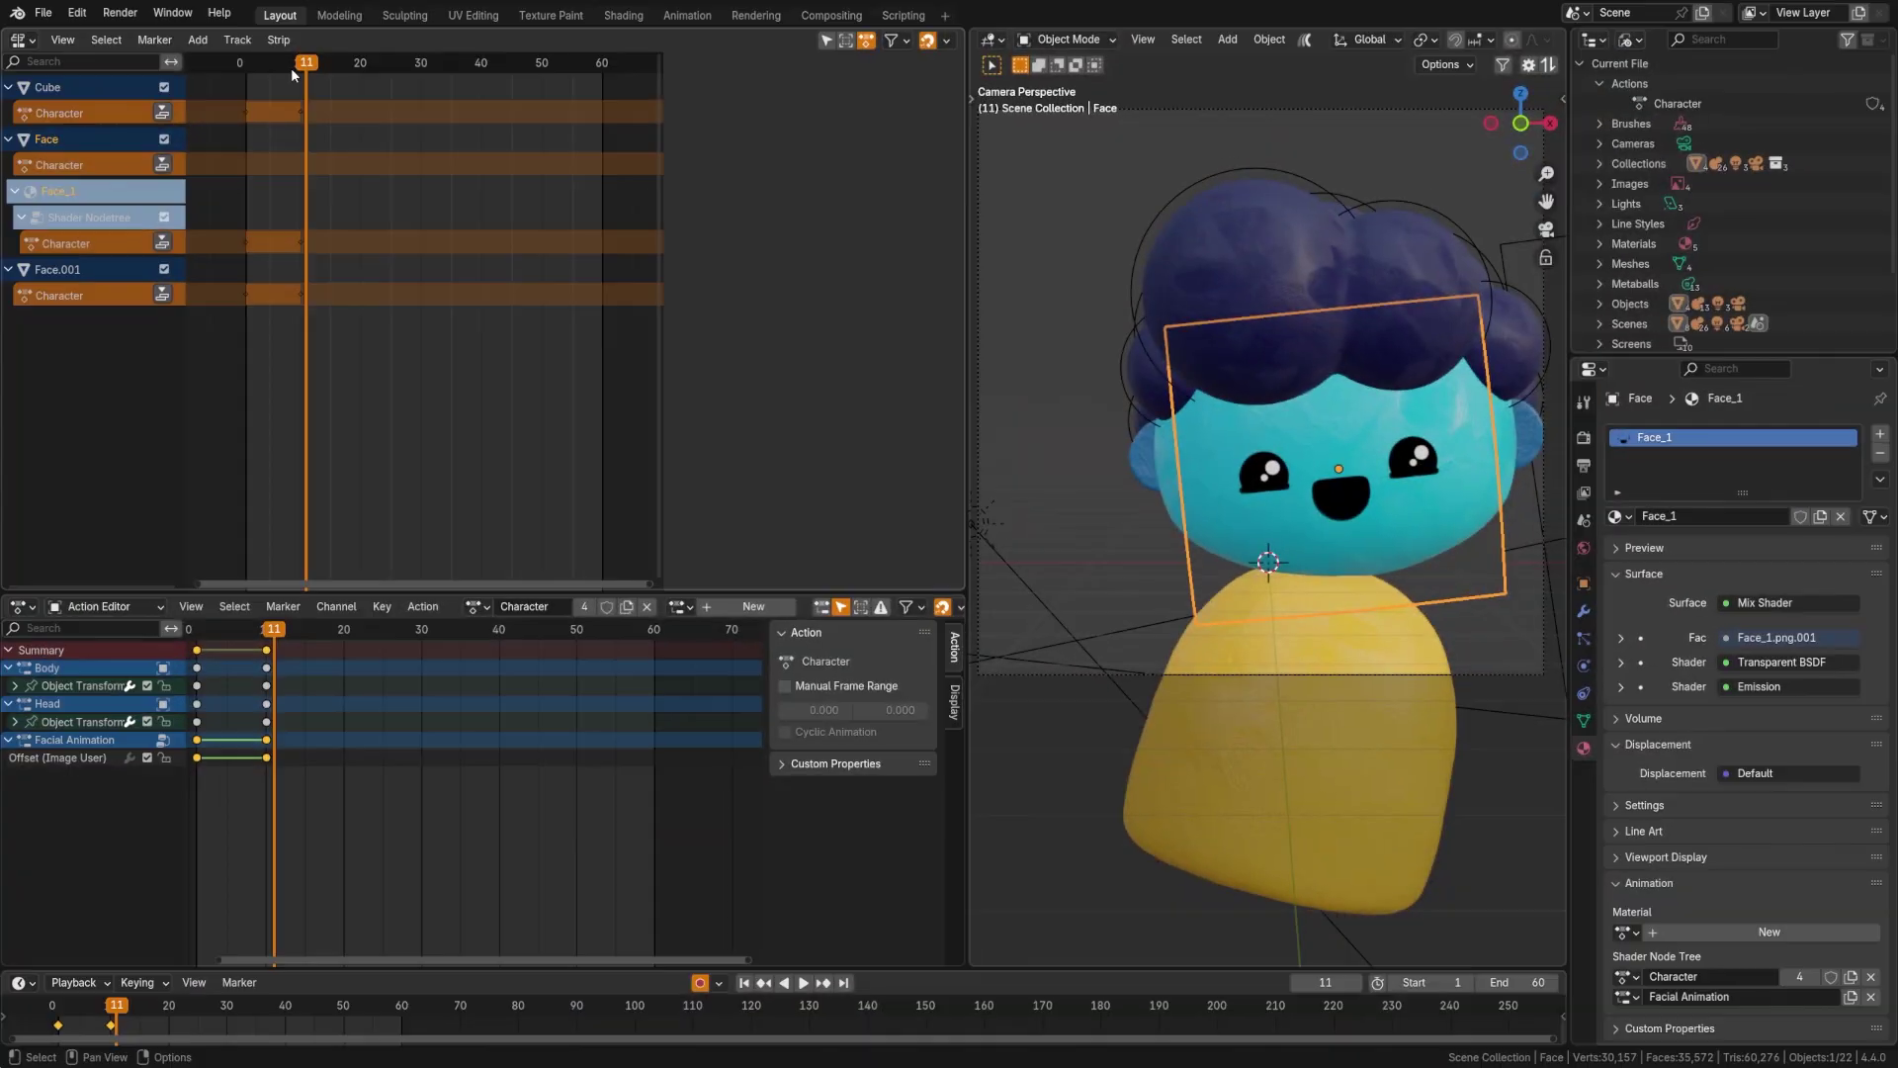
- Expand the Mball.001 and Mball.002 tracks, set the Wave strip's blending to Replace, and play
left_click_drag(291, 67, 246, 81)
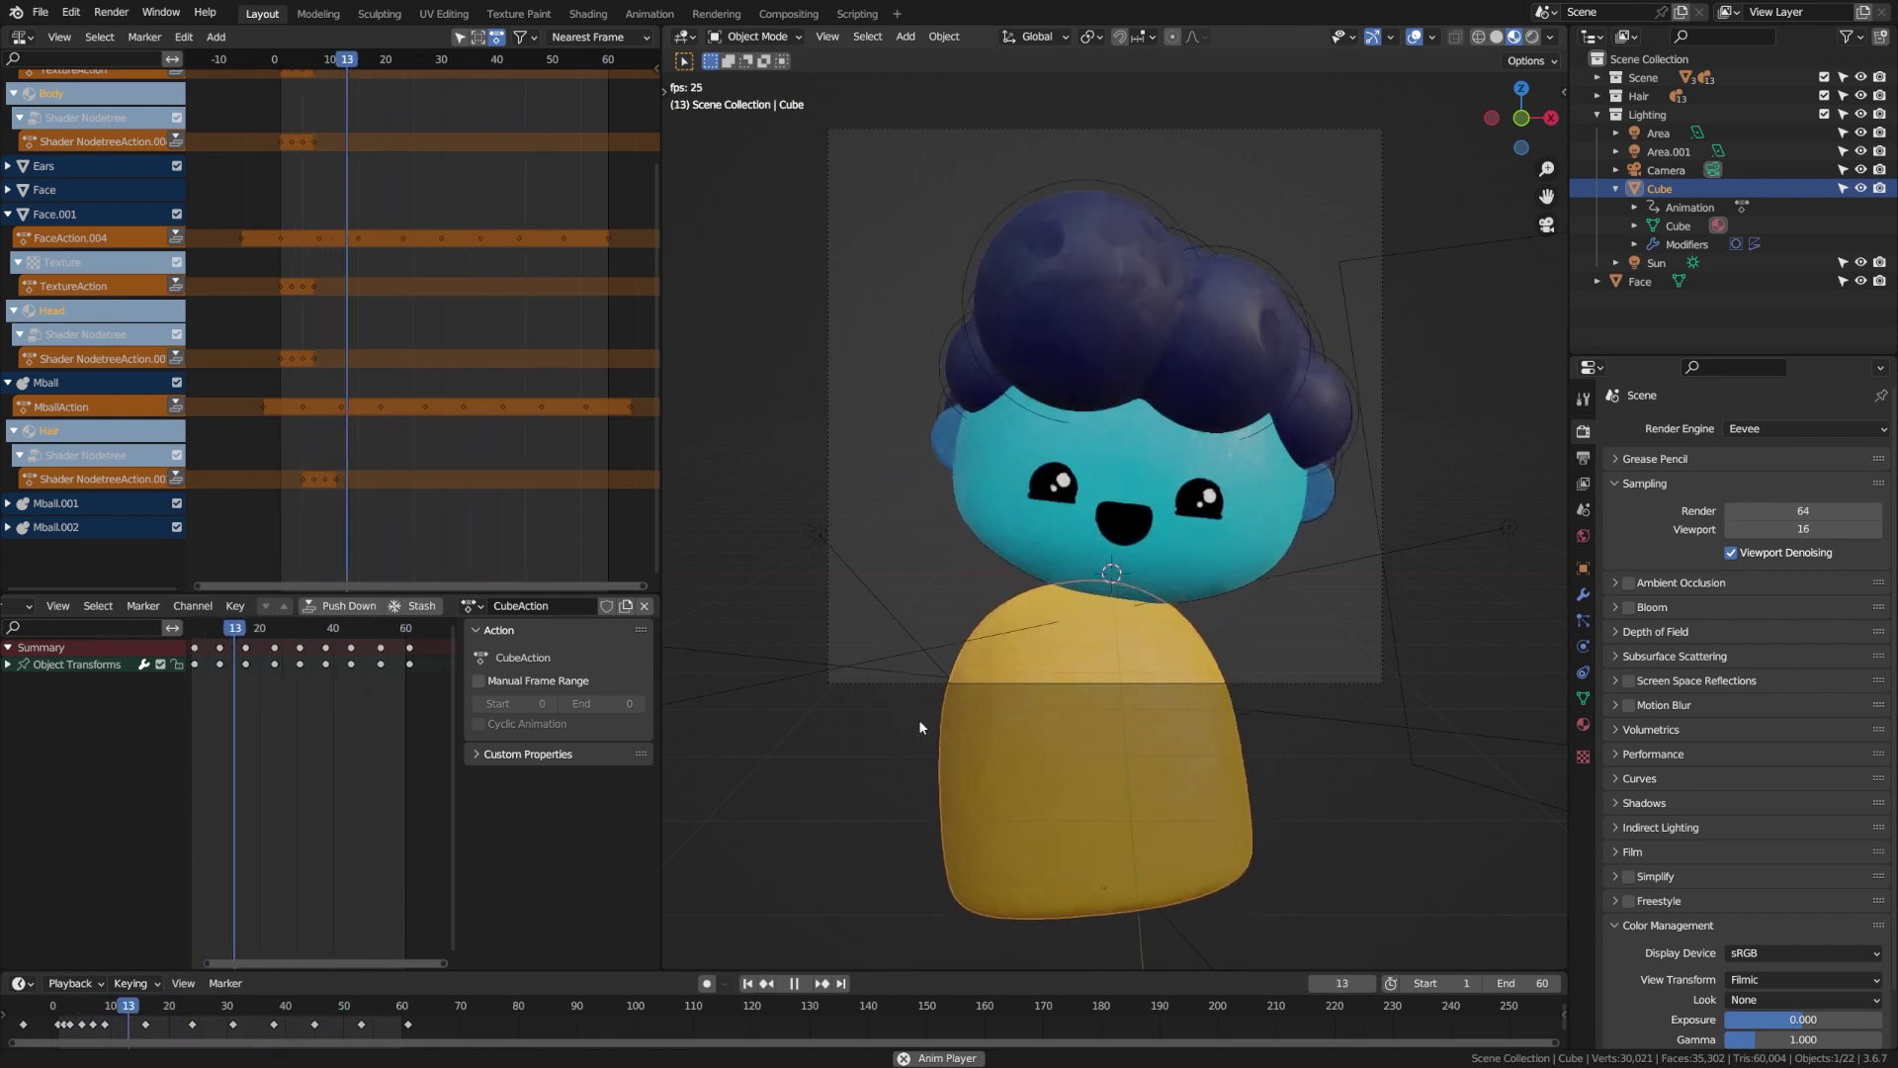
left_click(471, 606)
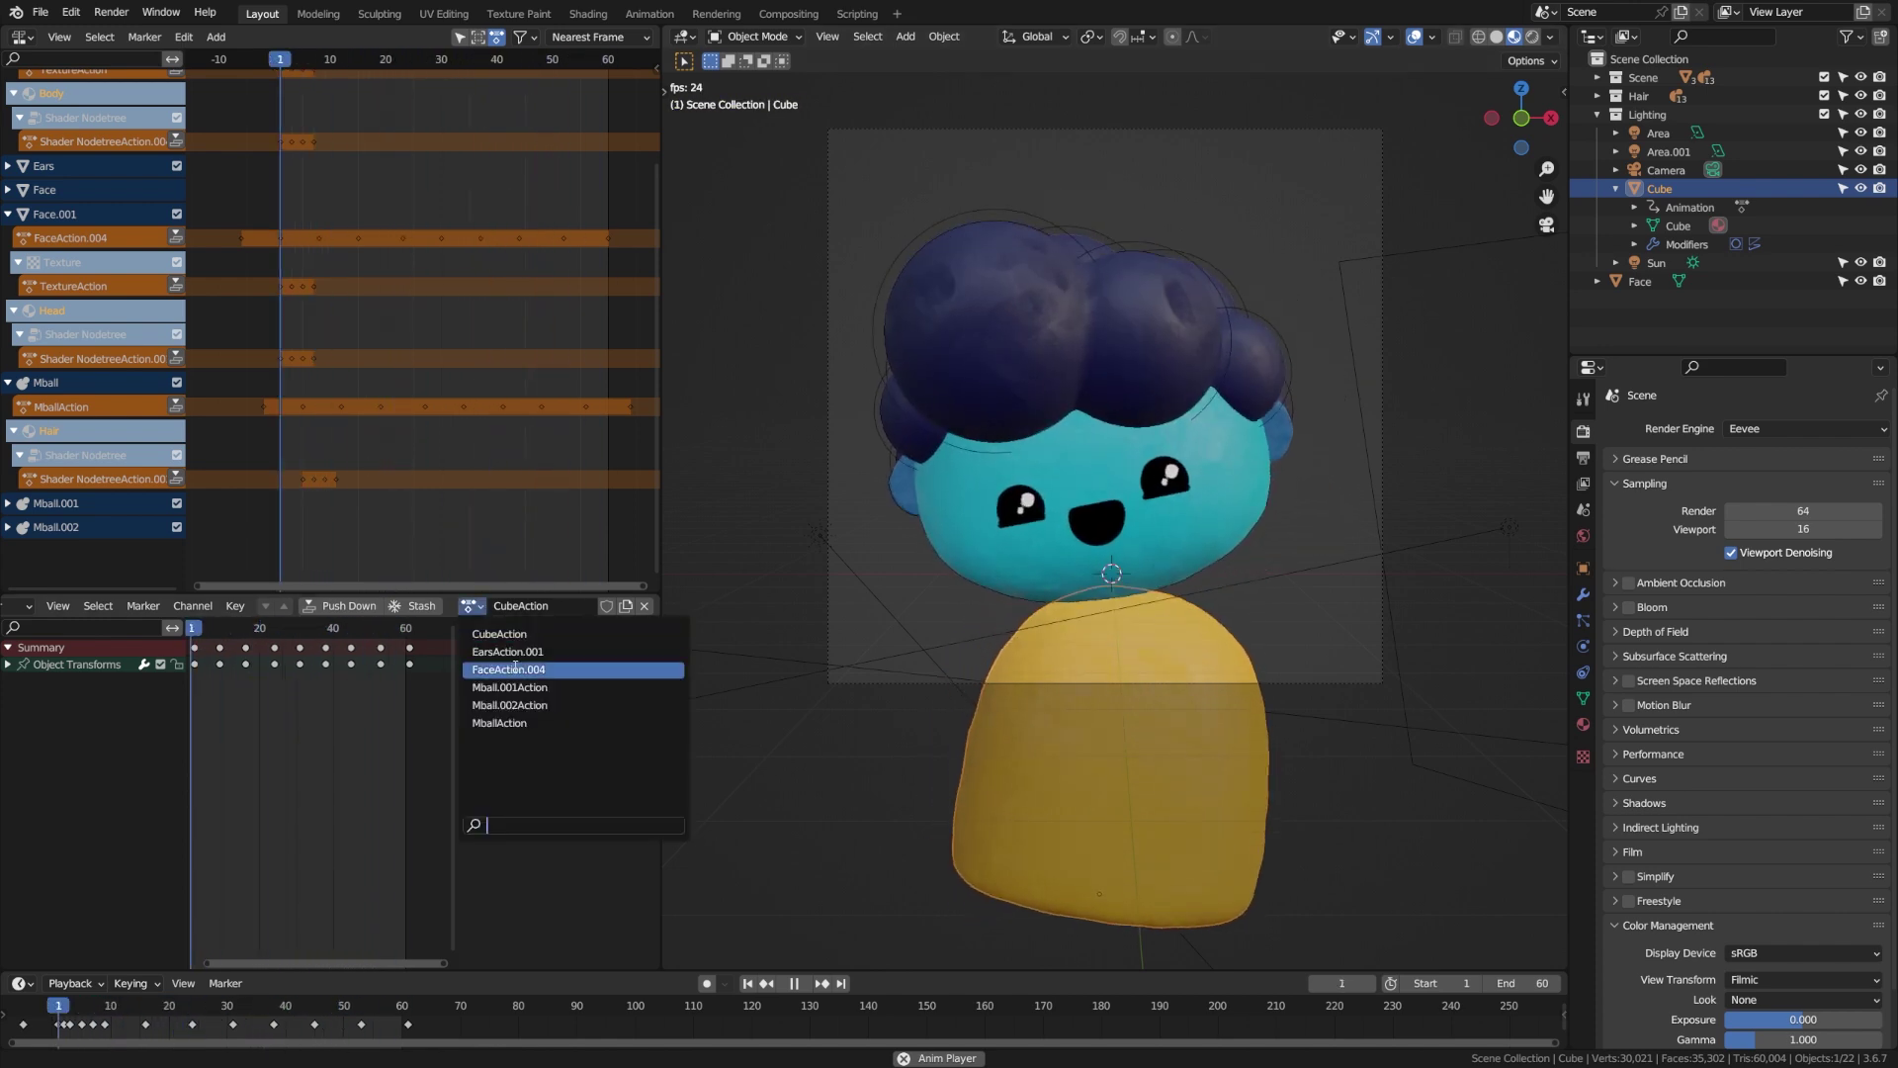
left_click(9, 528)
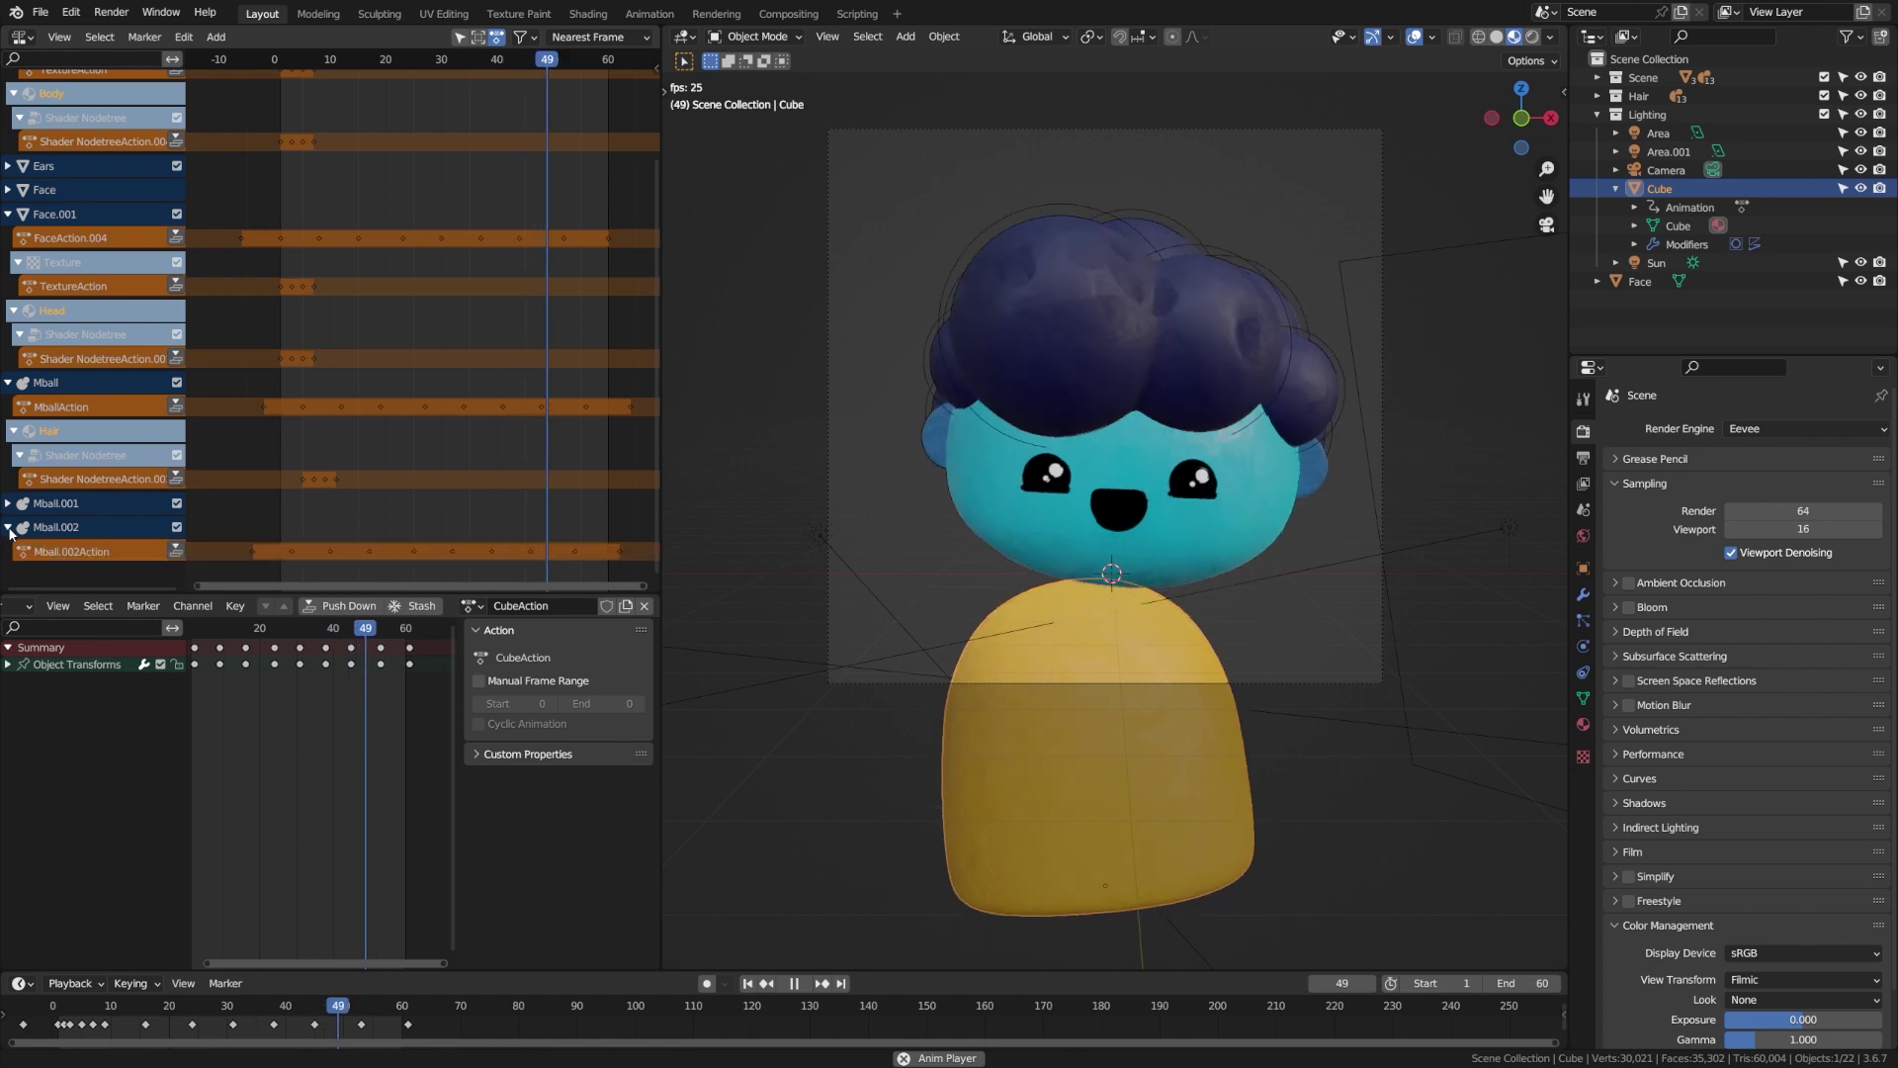
left_click(7, 503)
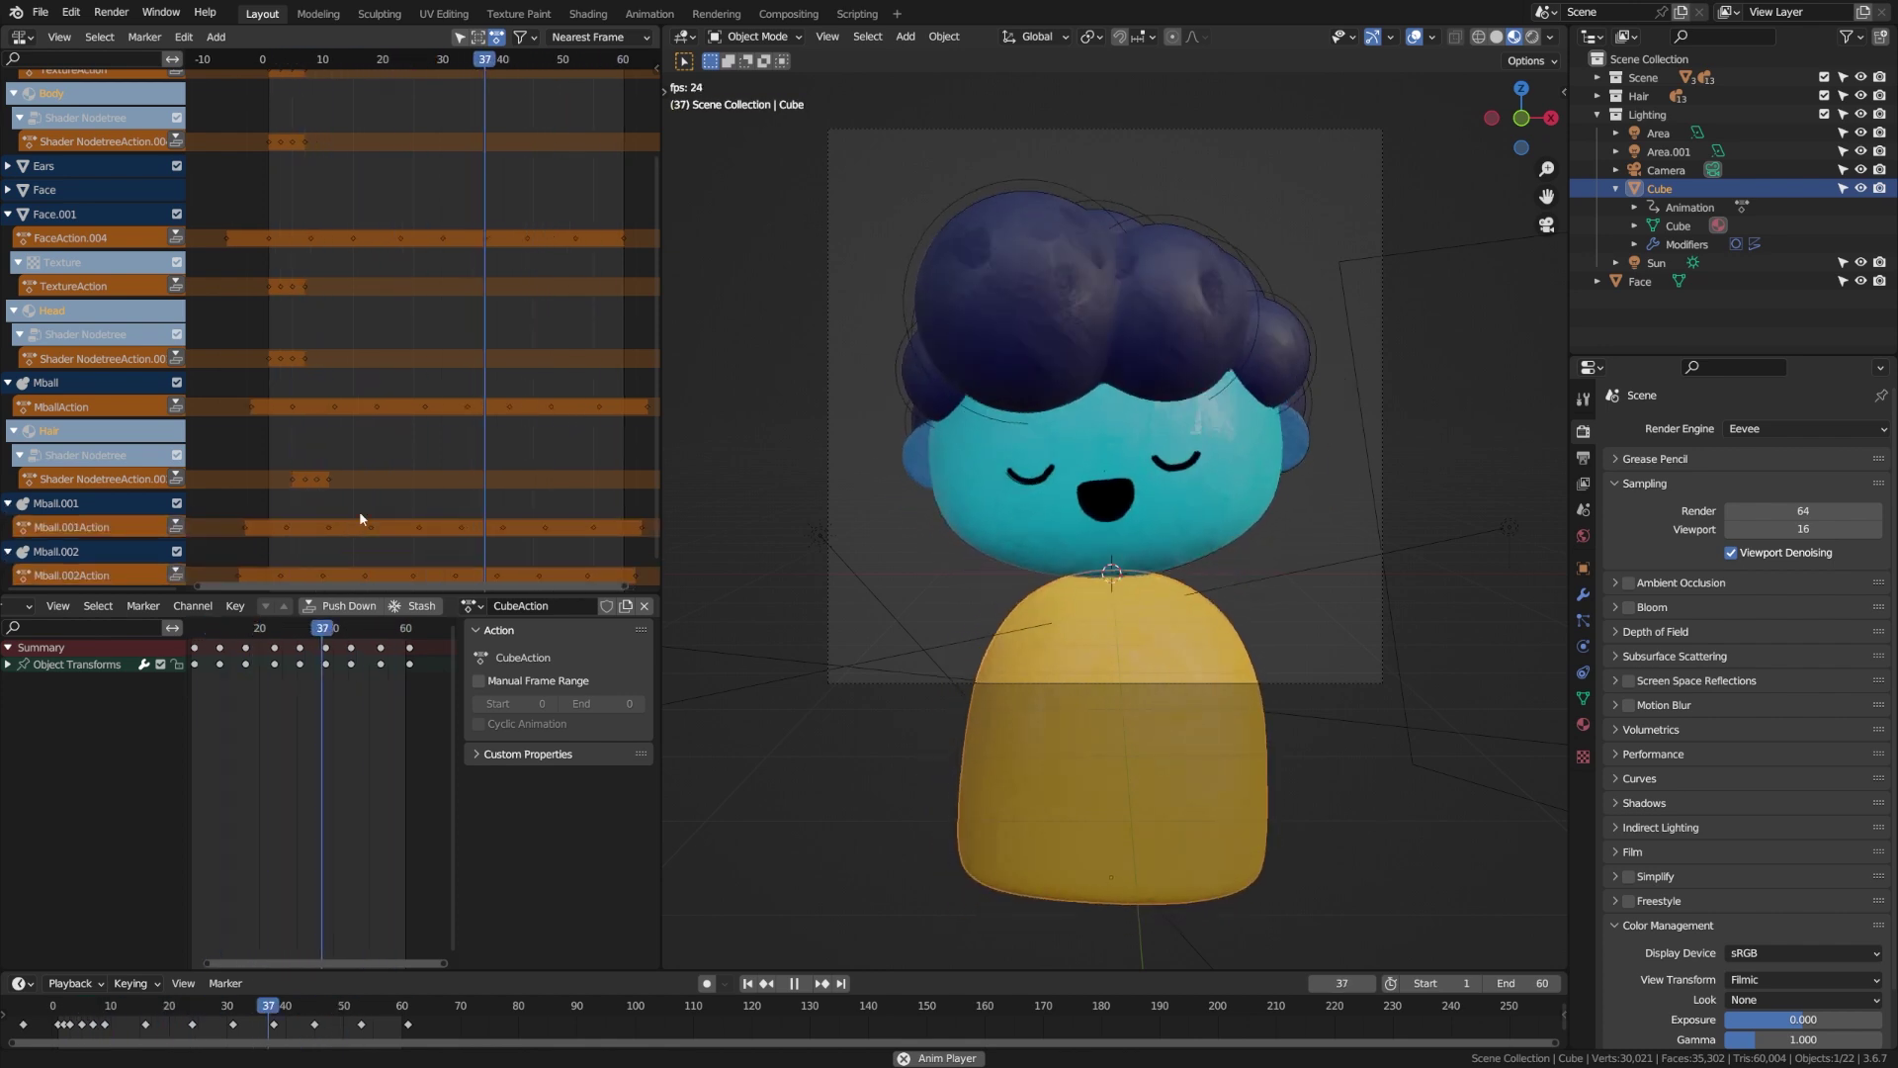
middle_click_drag(384, 242, 382, 411)
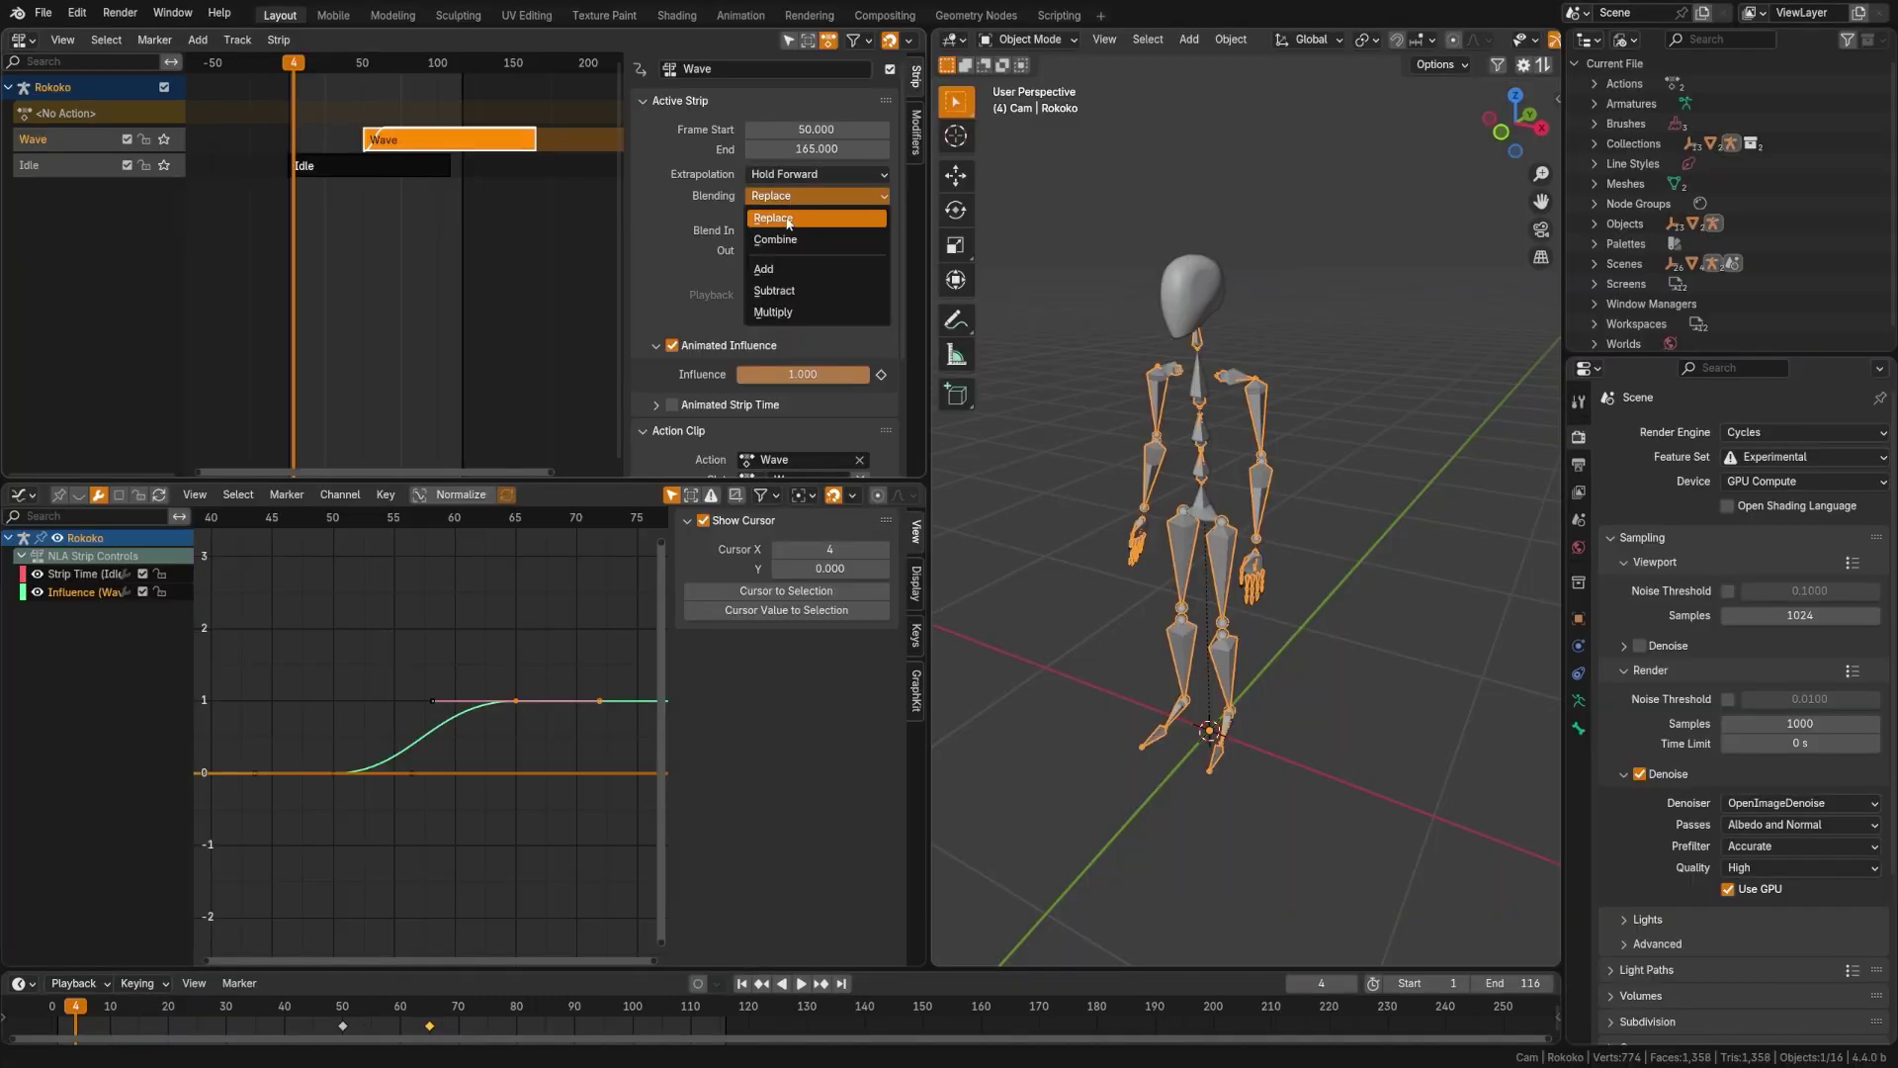
left_click(788, 219)
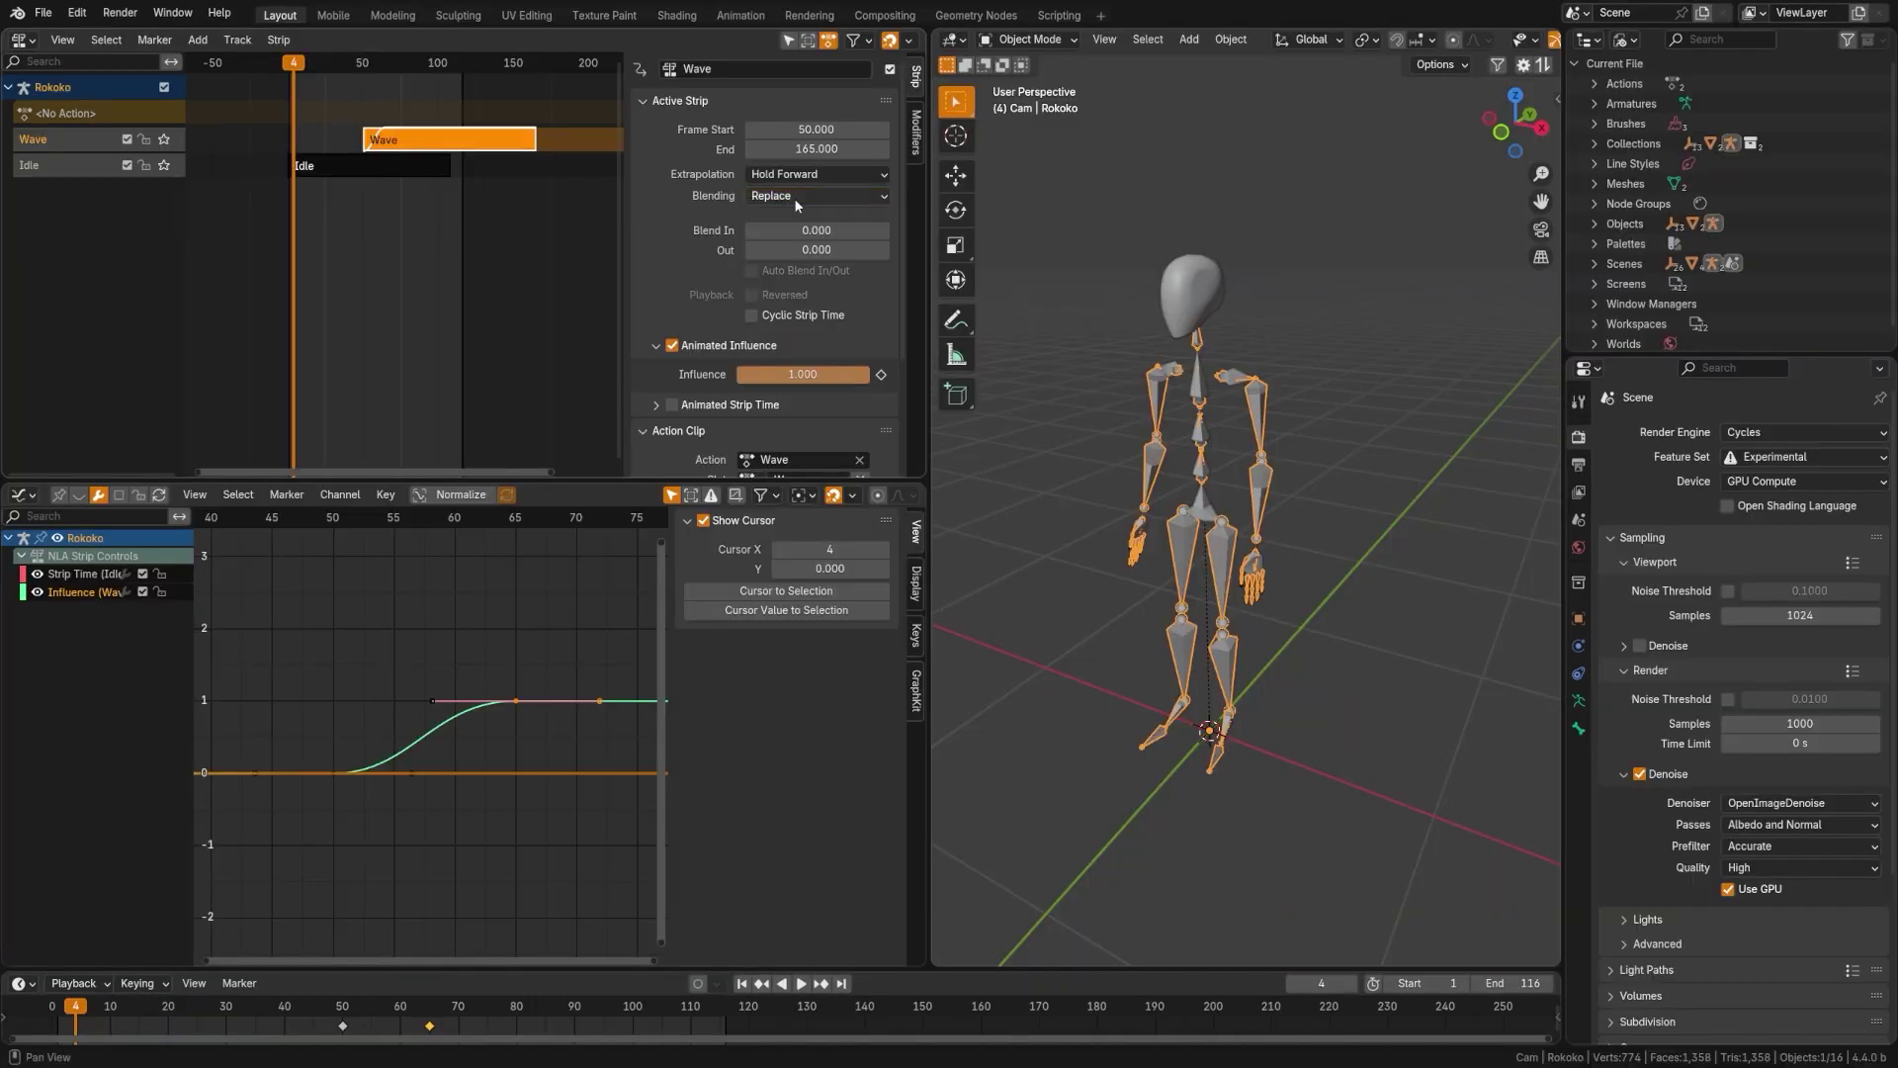
key("space")
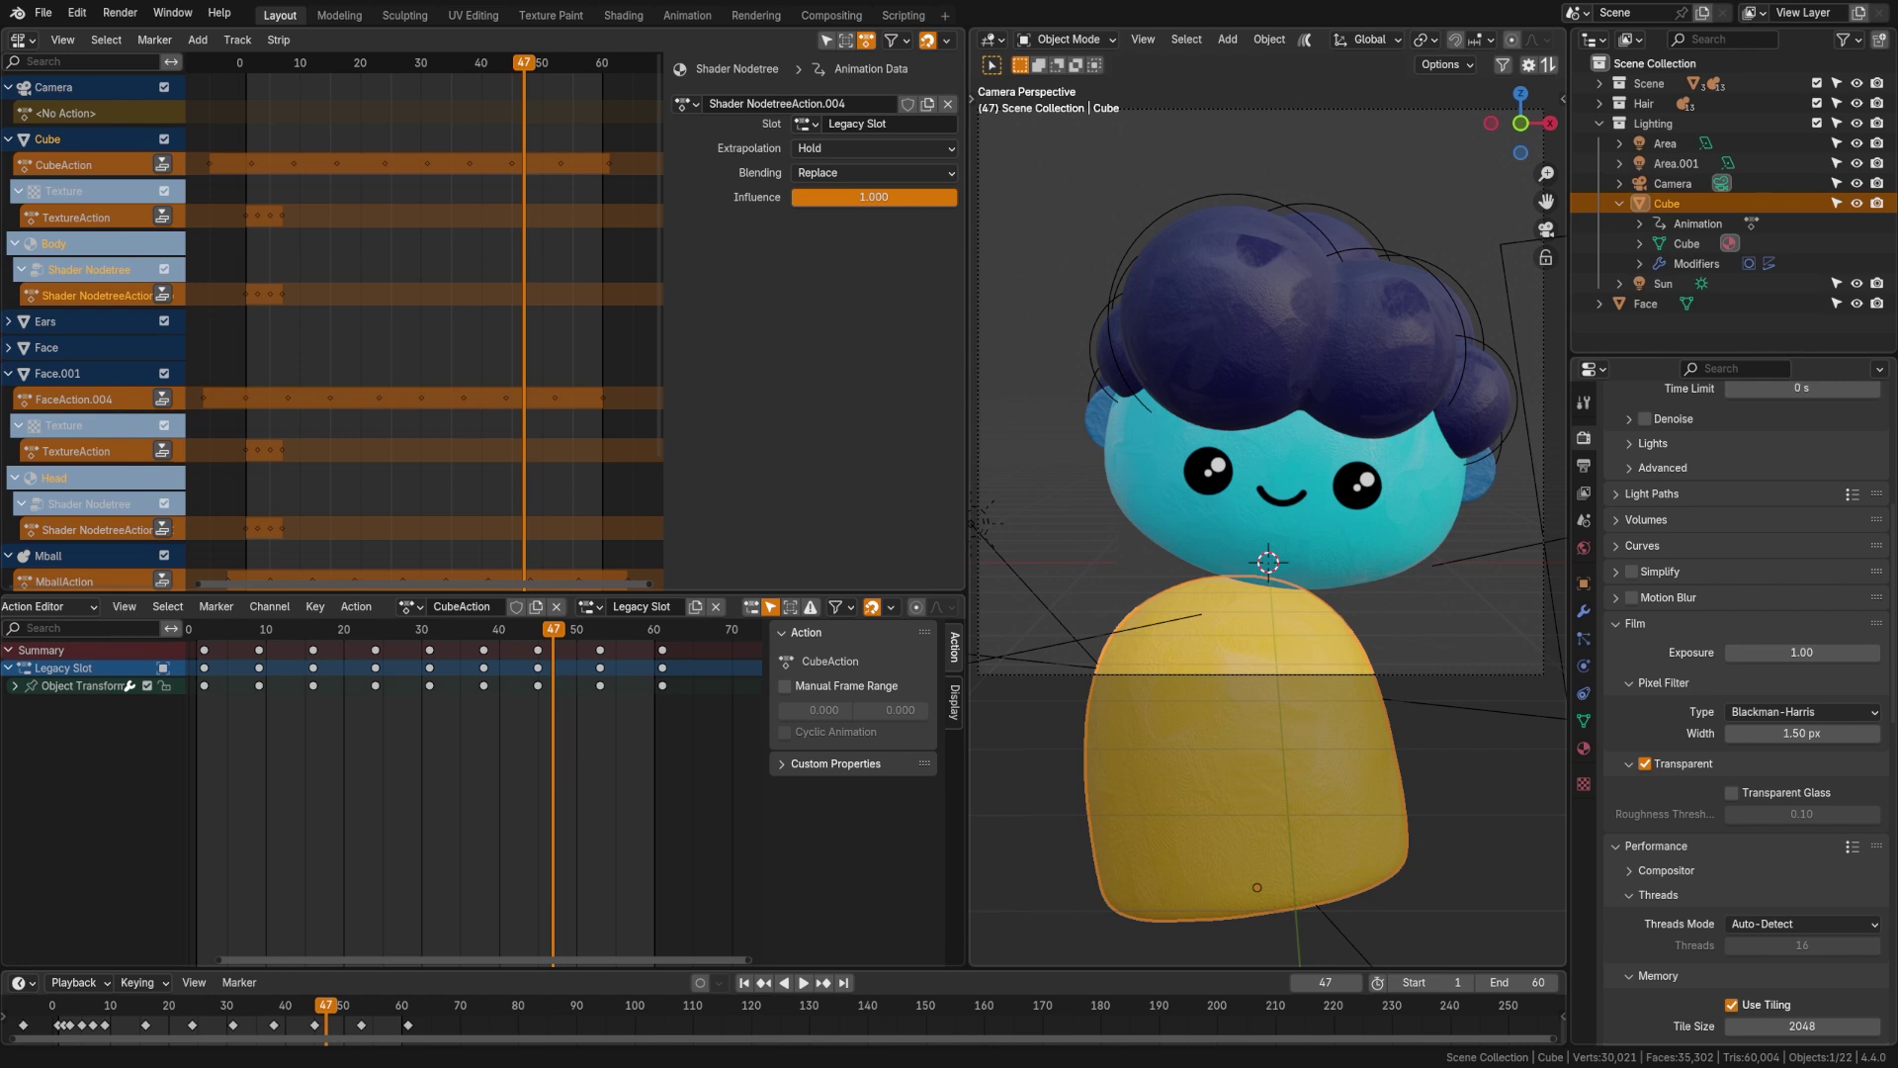
- Inspect the Cube's action and slot lists and the shader node tree's action list without changes
scroll(375, 606, "up", 3)
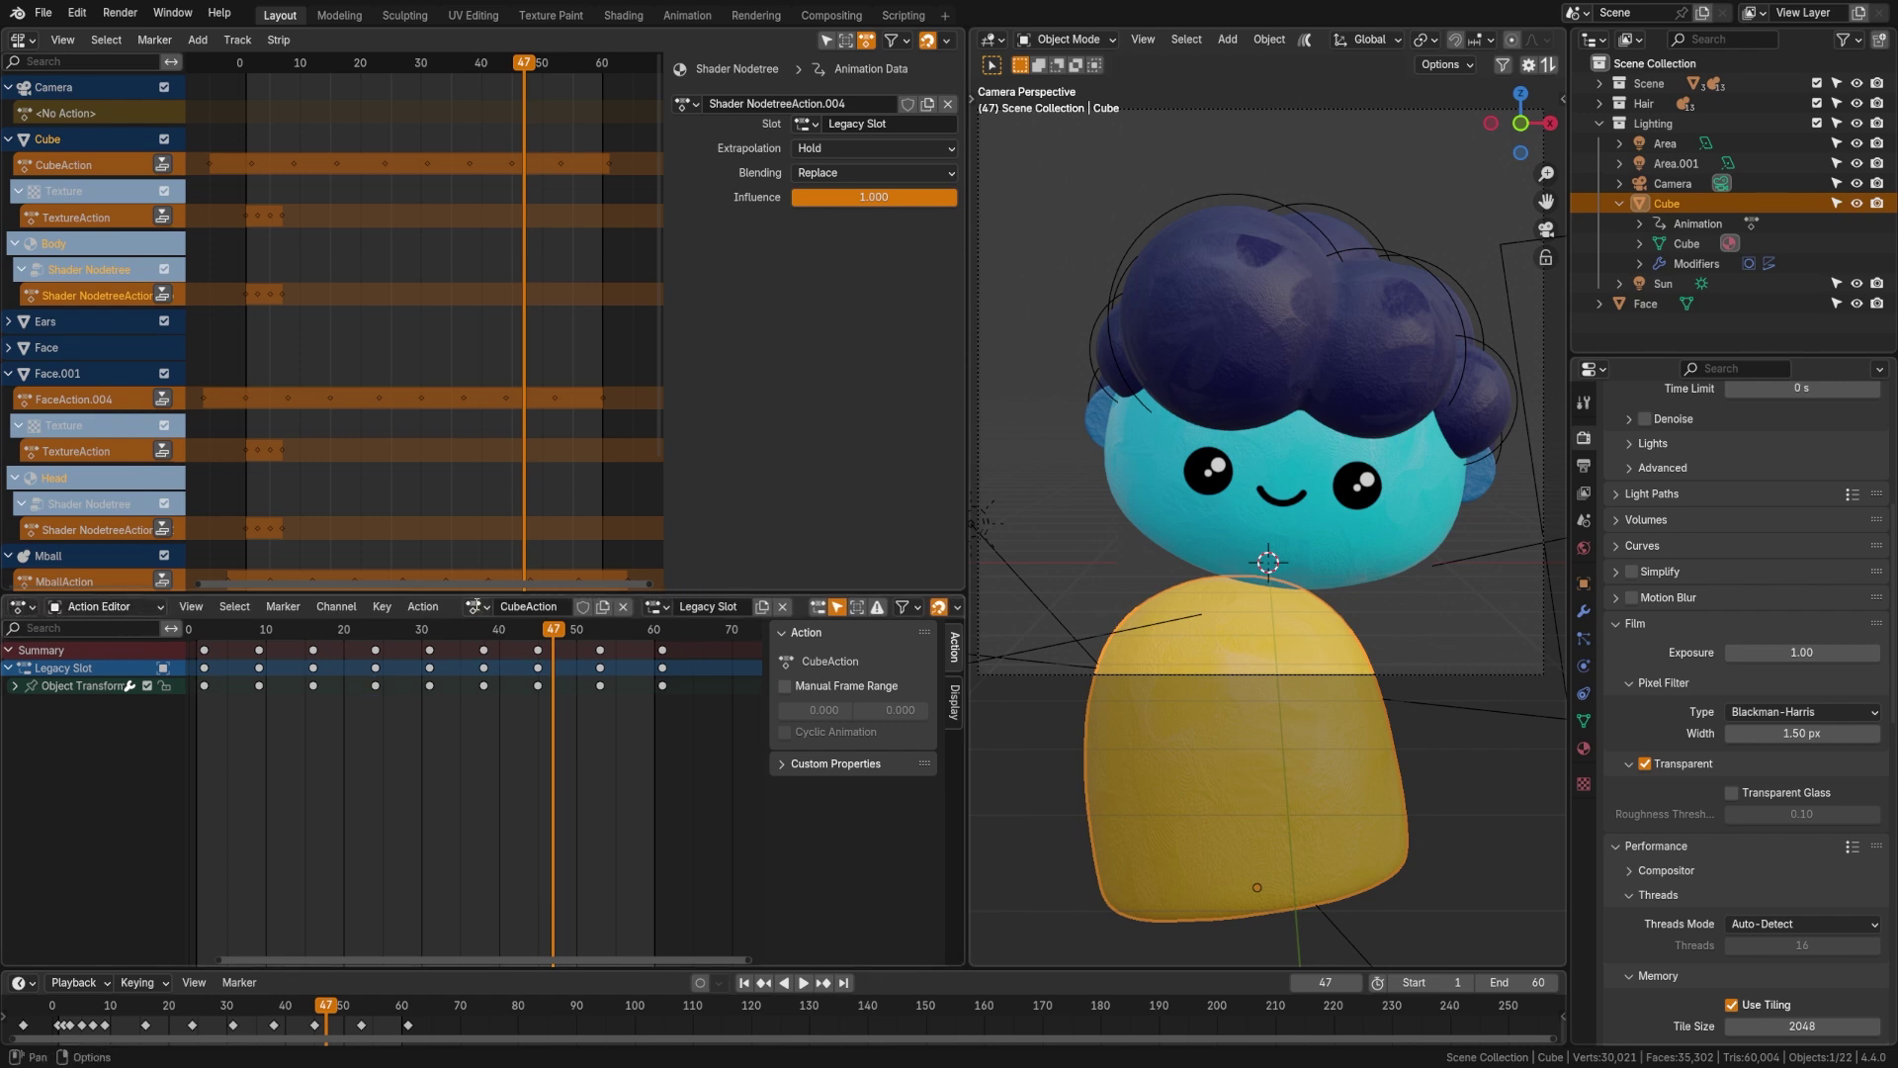
left_click(475, 606)
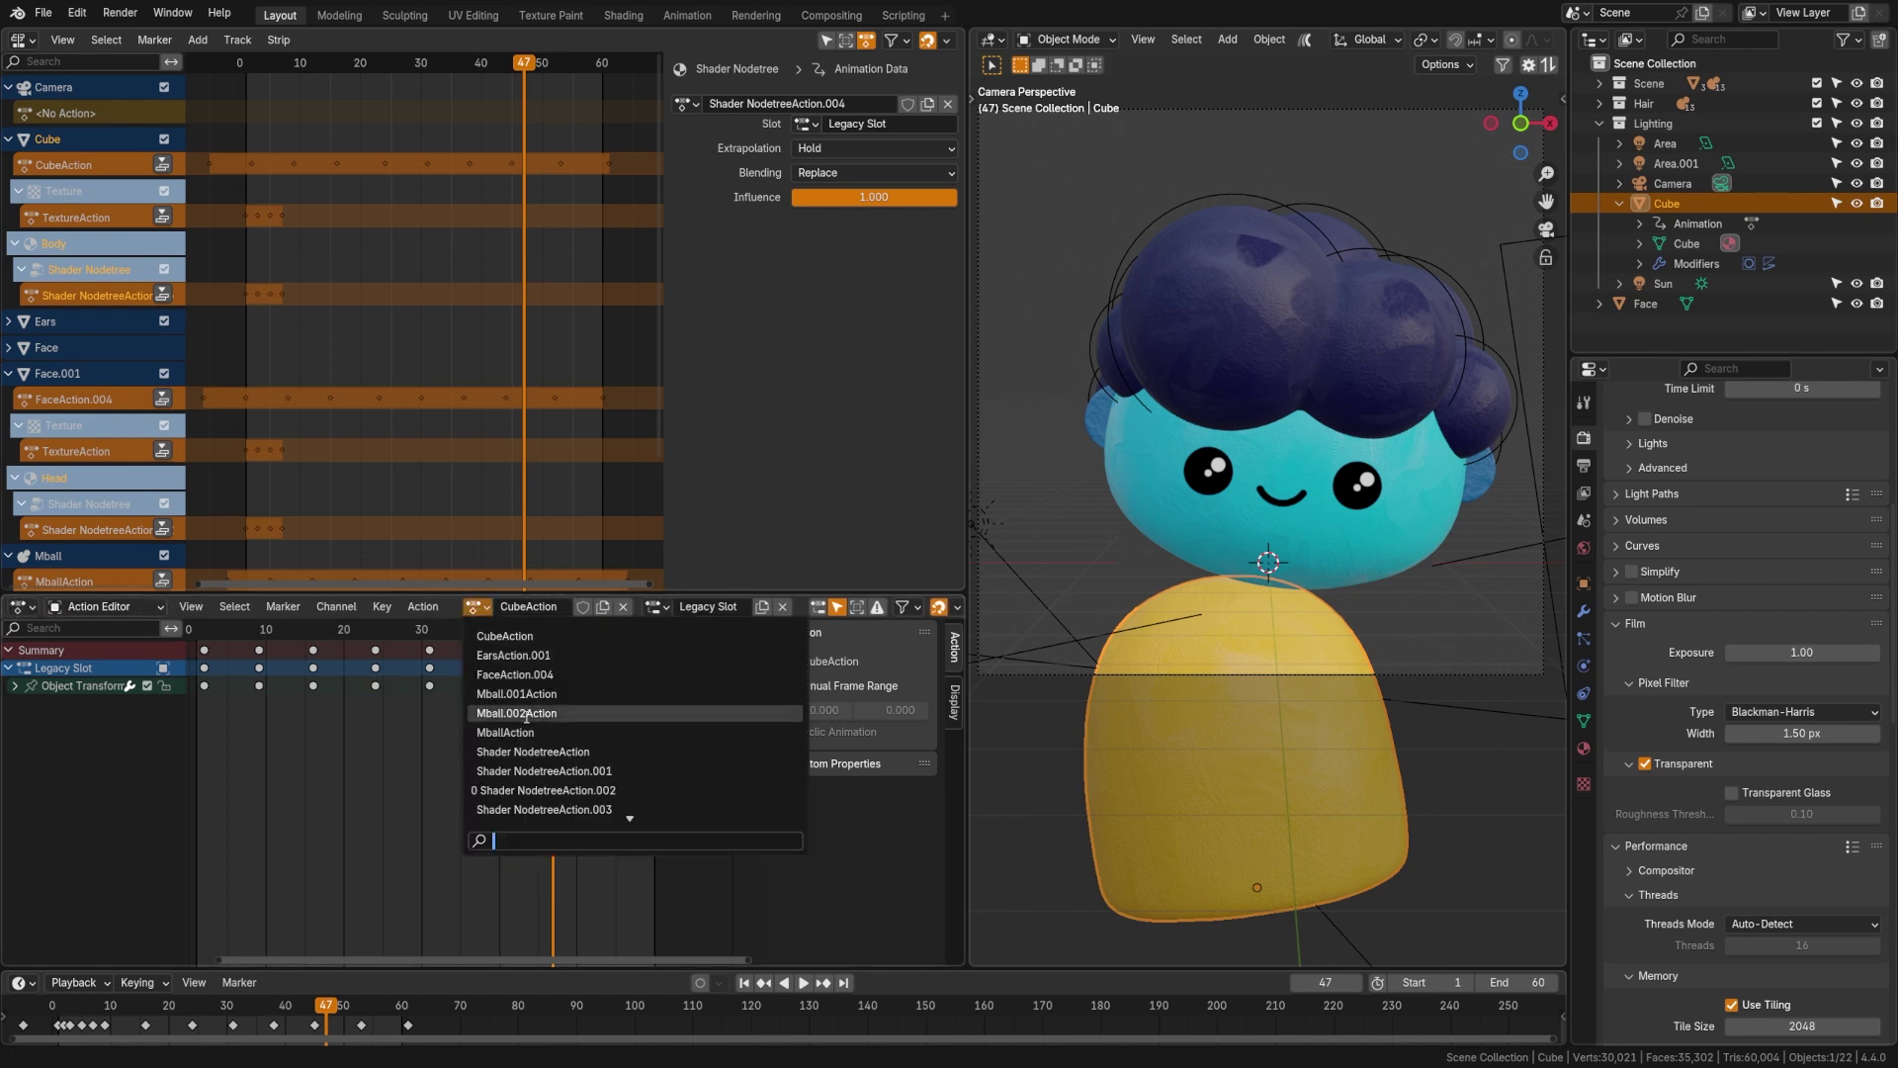
left_click(653, 607)
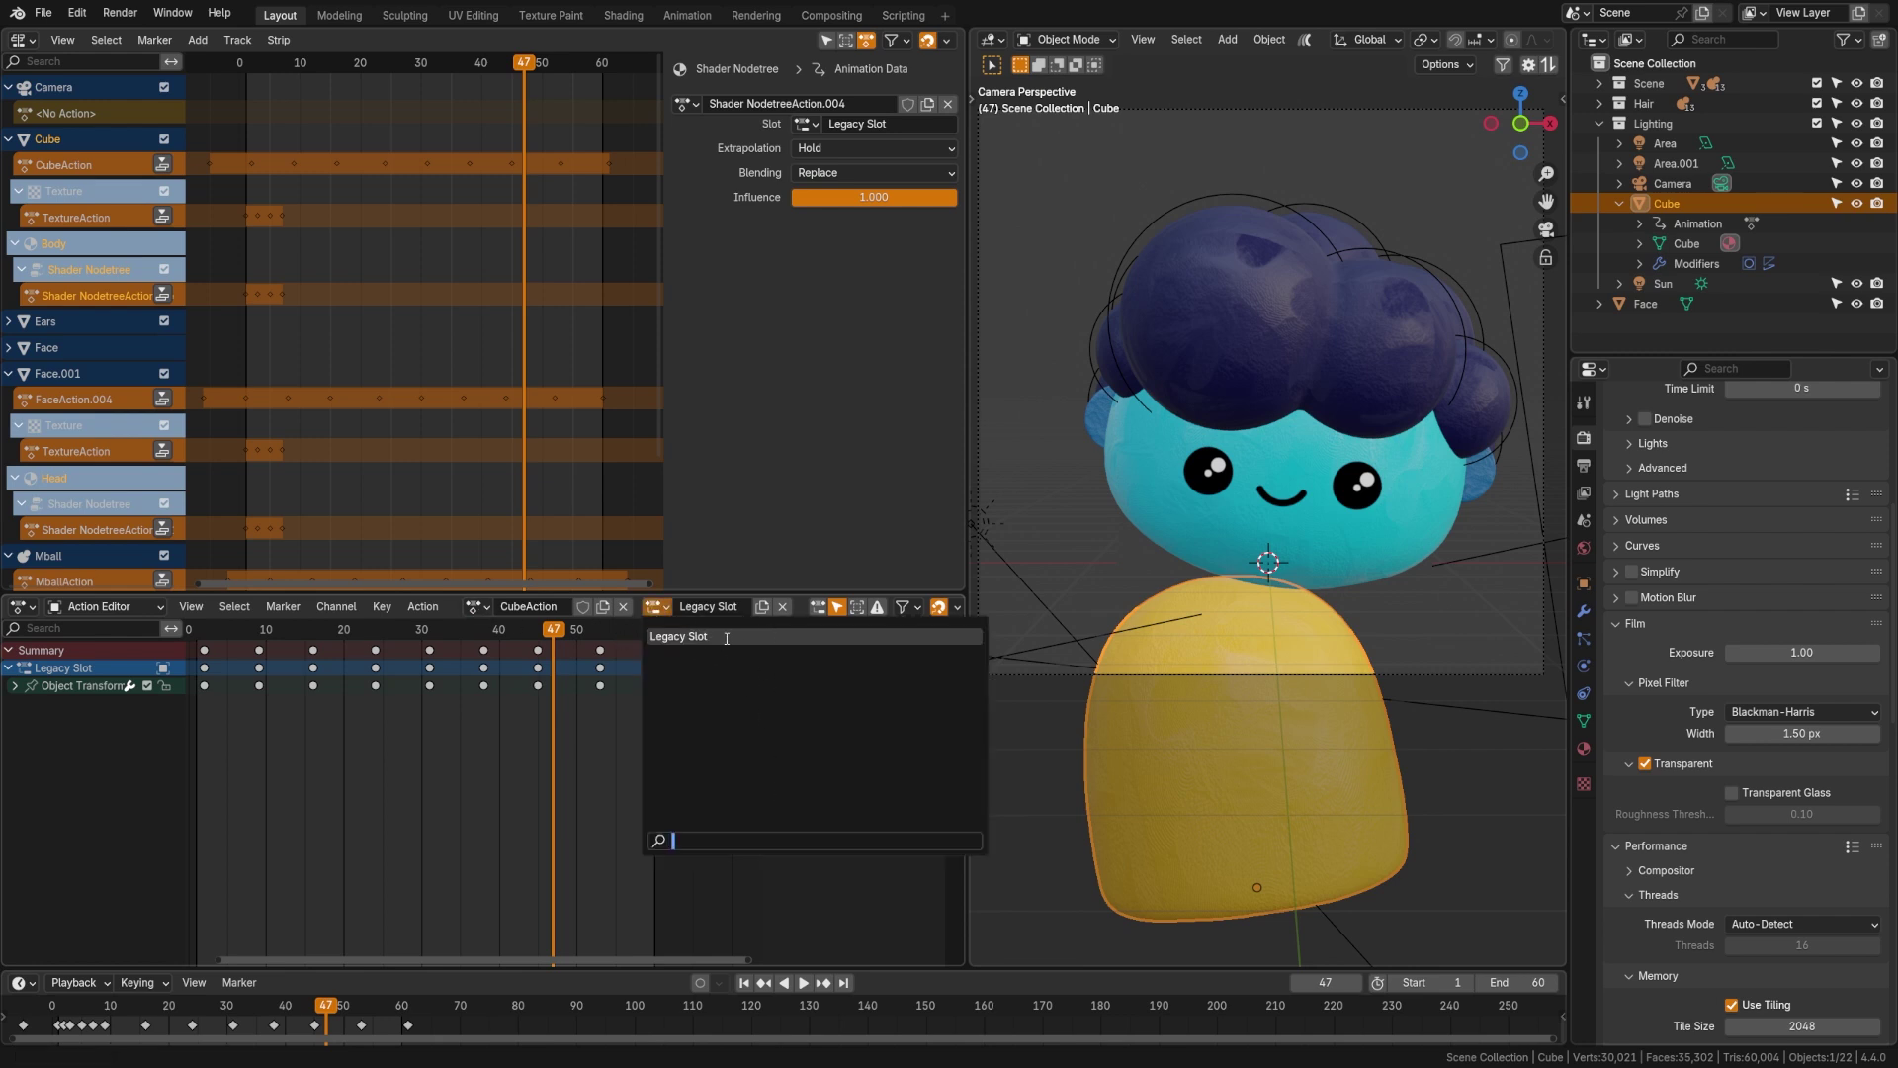
key("n")
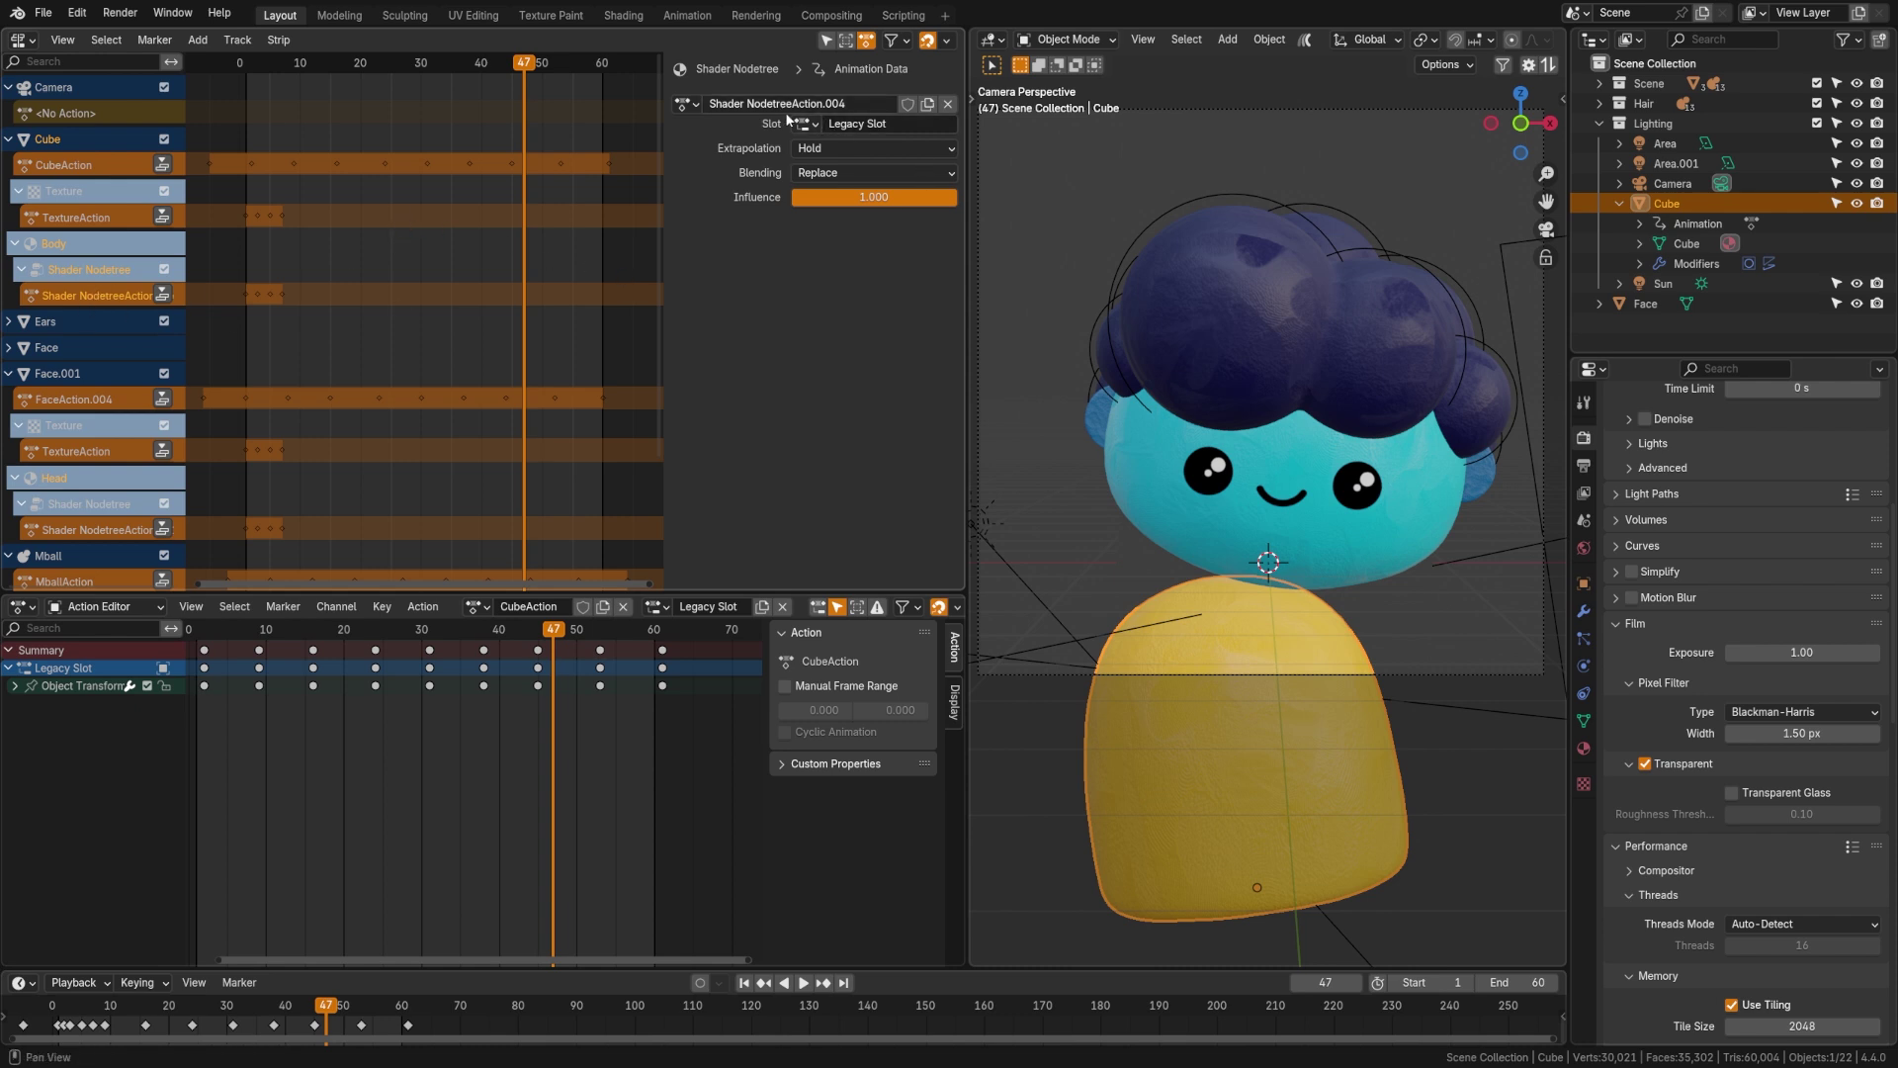
left_click(683, 102)
key("Escape")
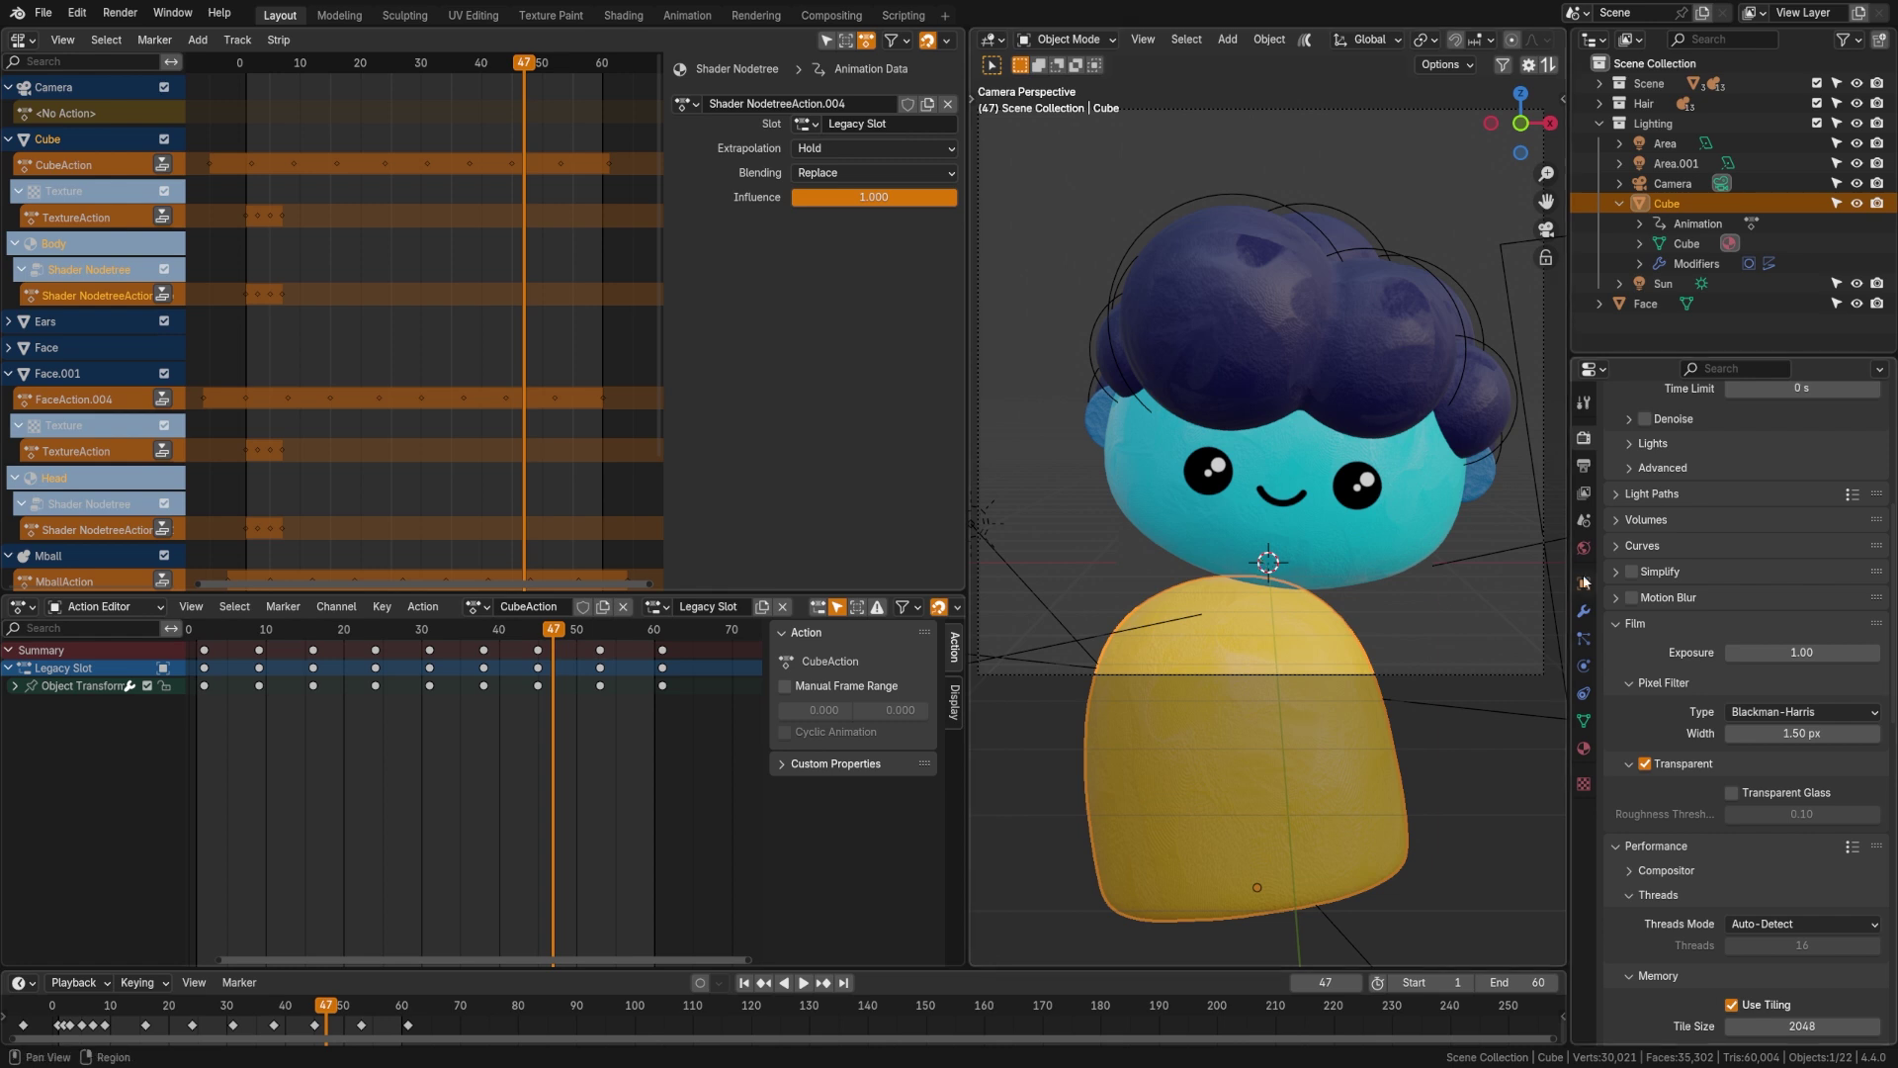
- Select the Face plane and browse its Material, Object and Object Data properties, ending on Object Data
left_click(1301, 539)
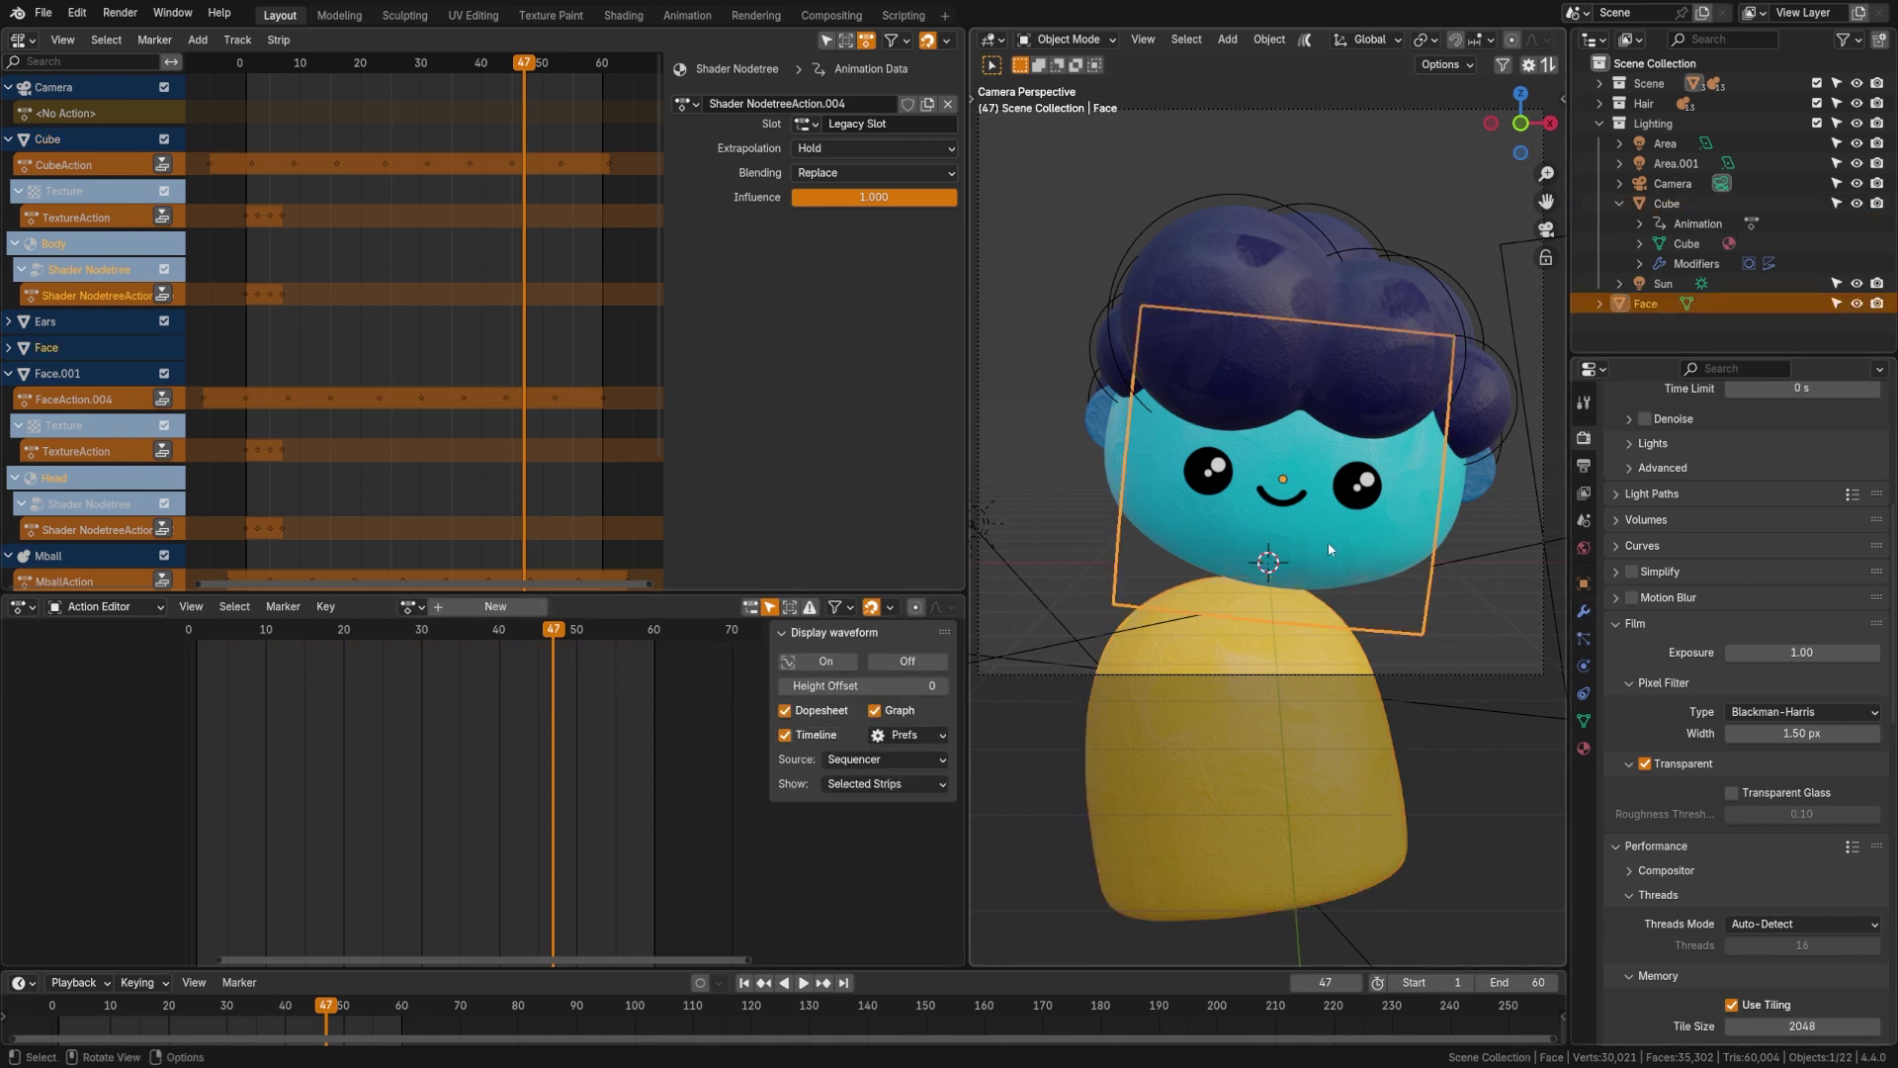
left_click(1581, 750)
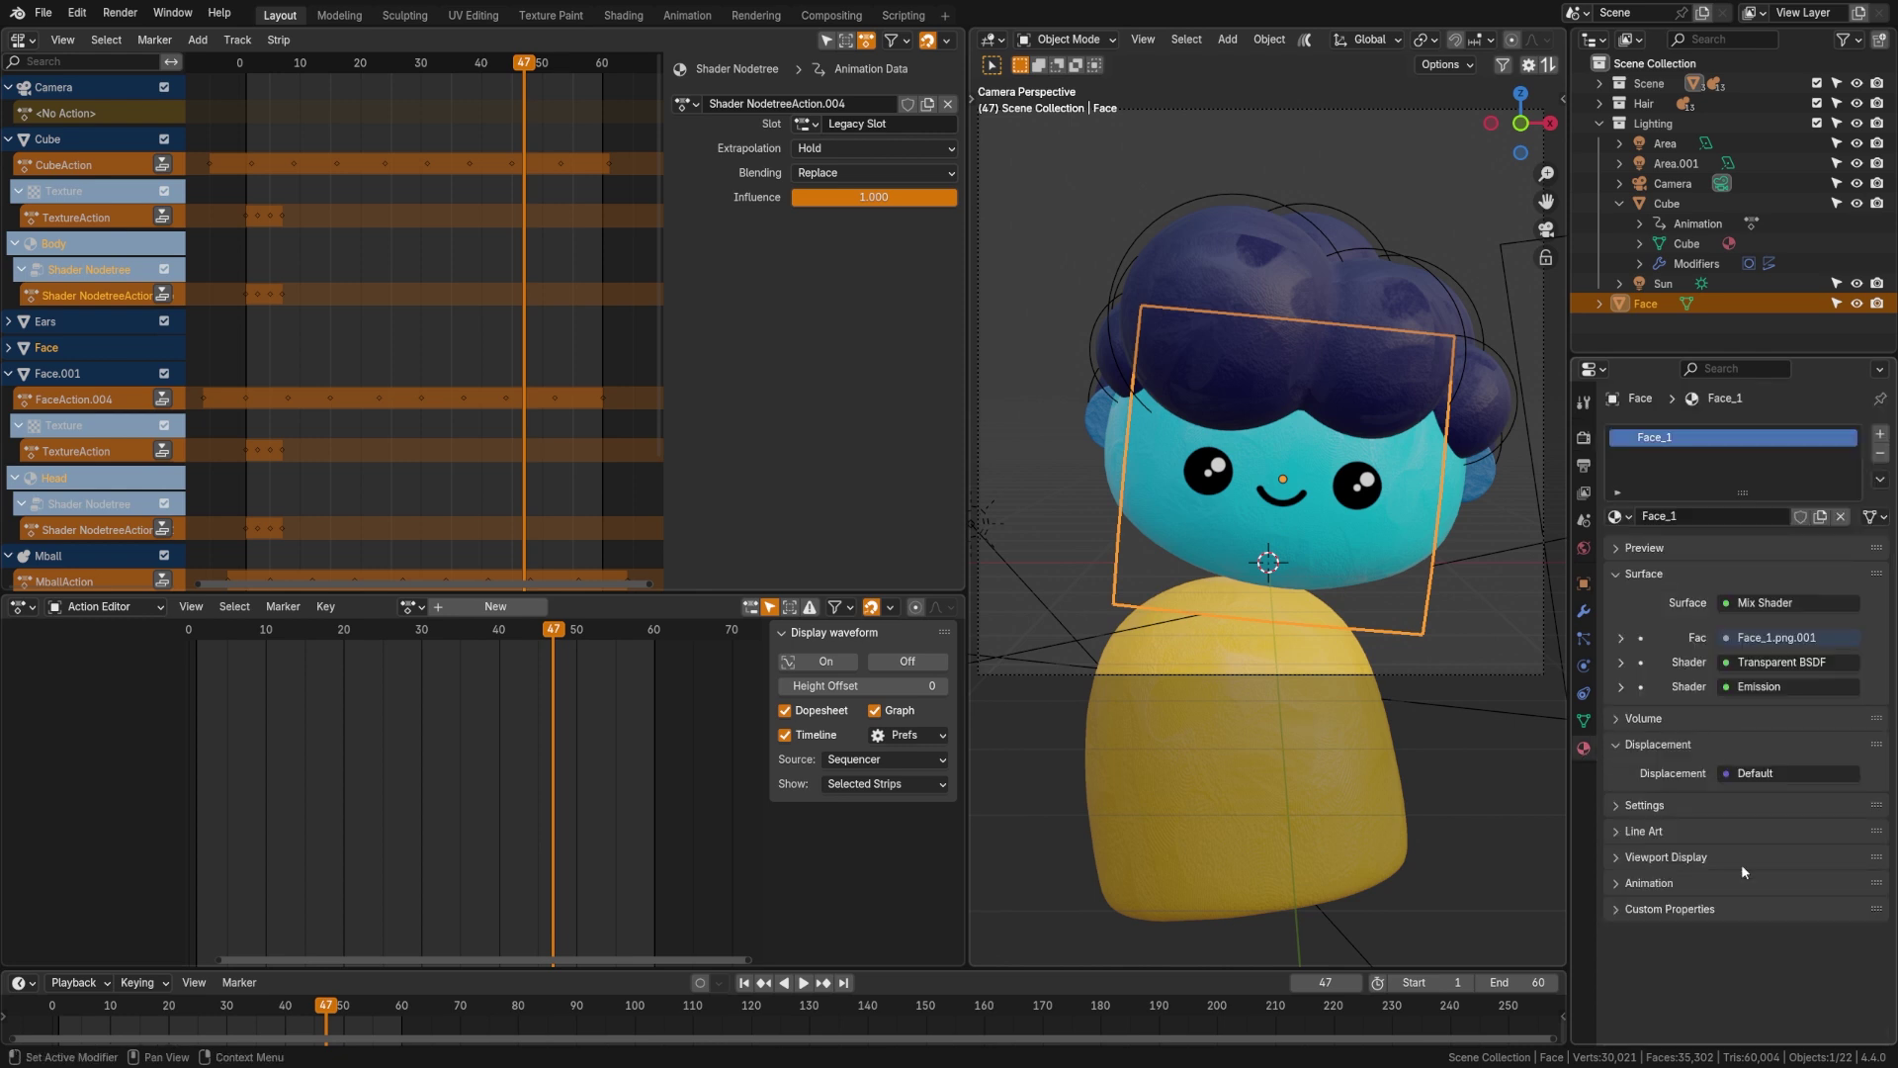
left_click(1647, 884)
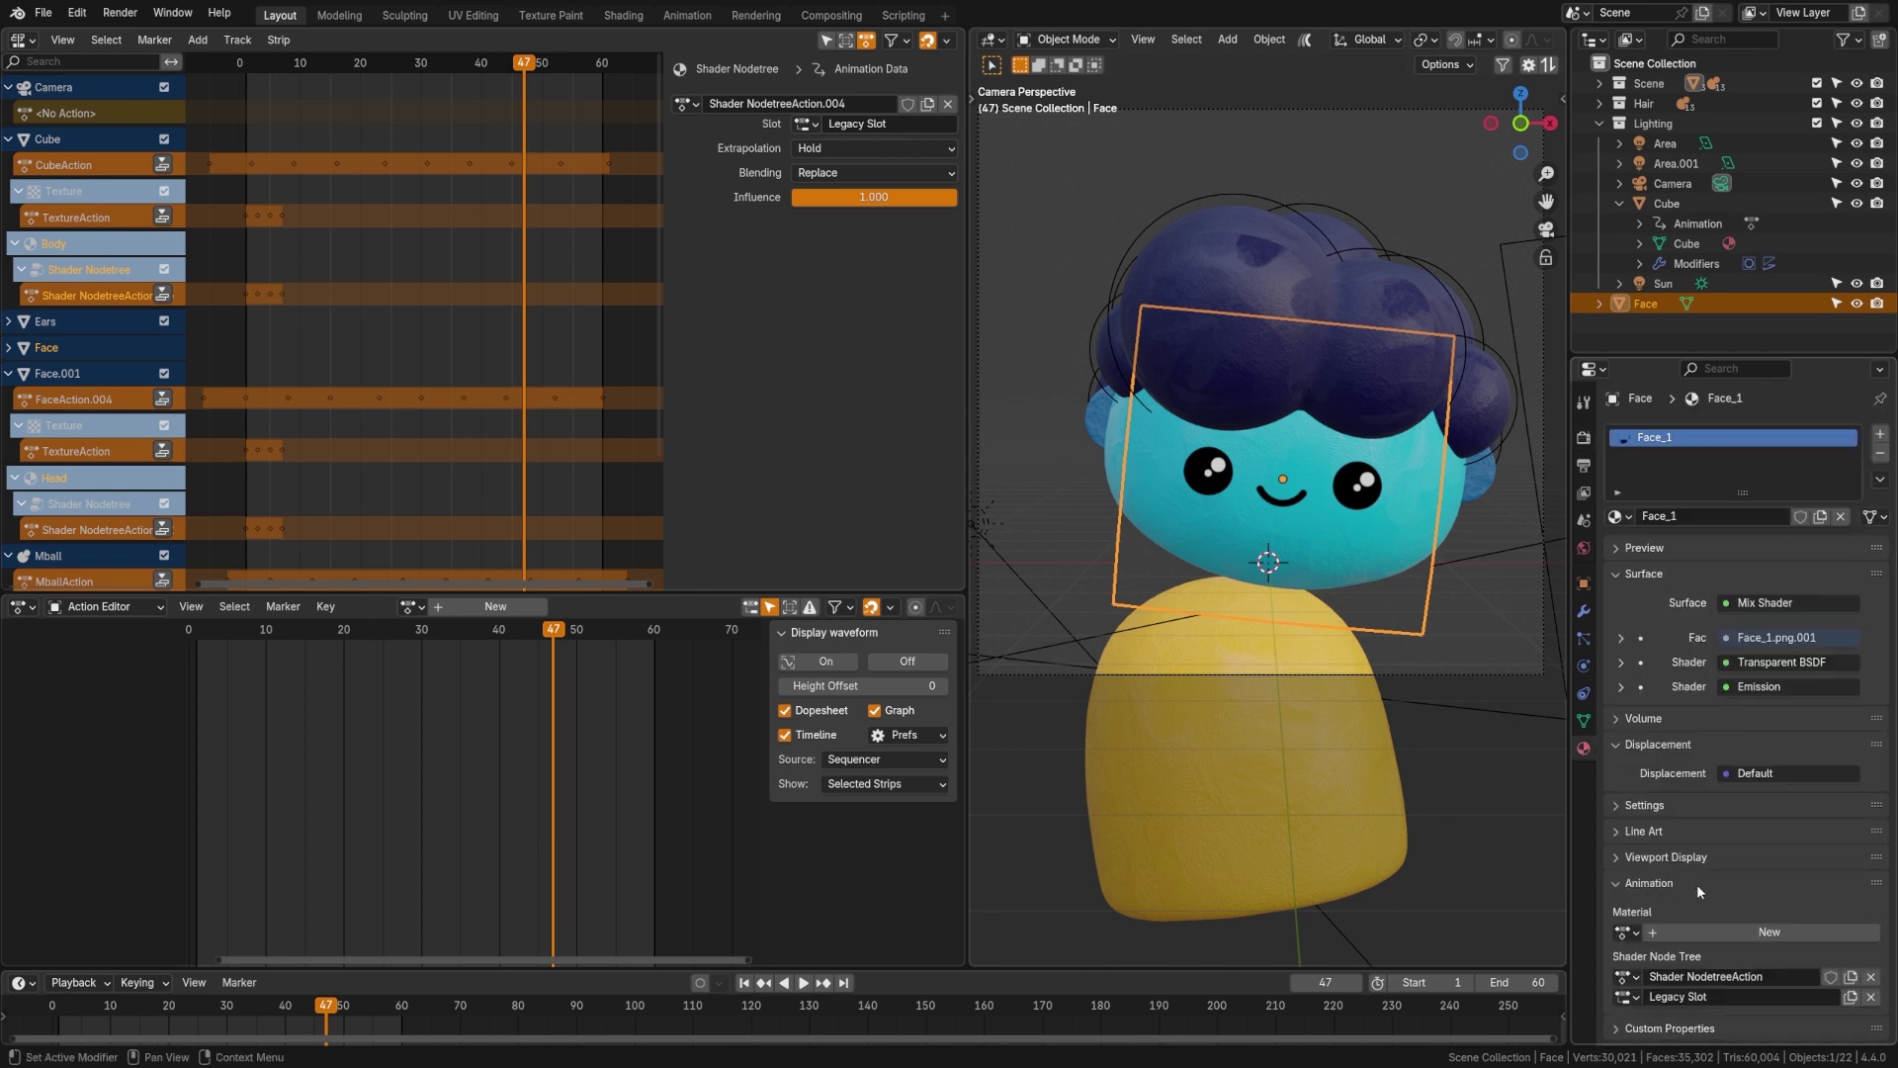
left_click(1585, 724)
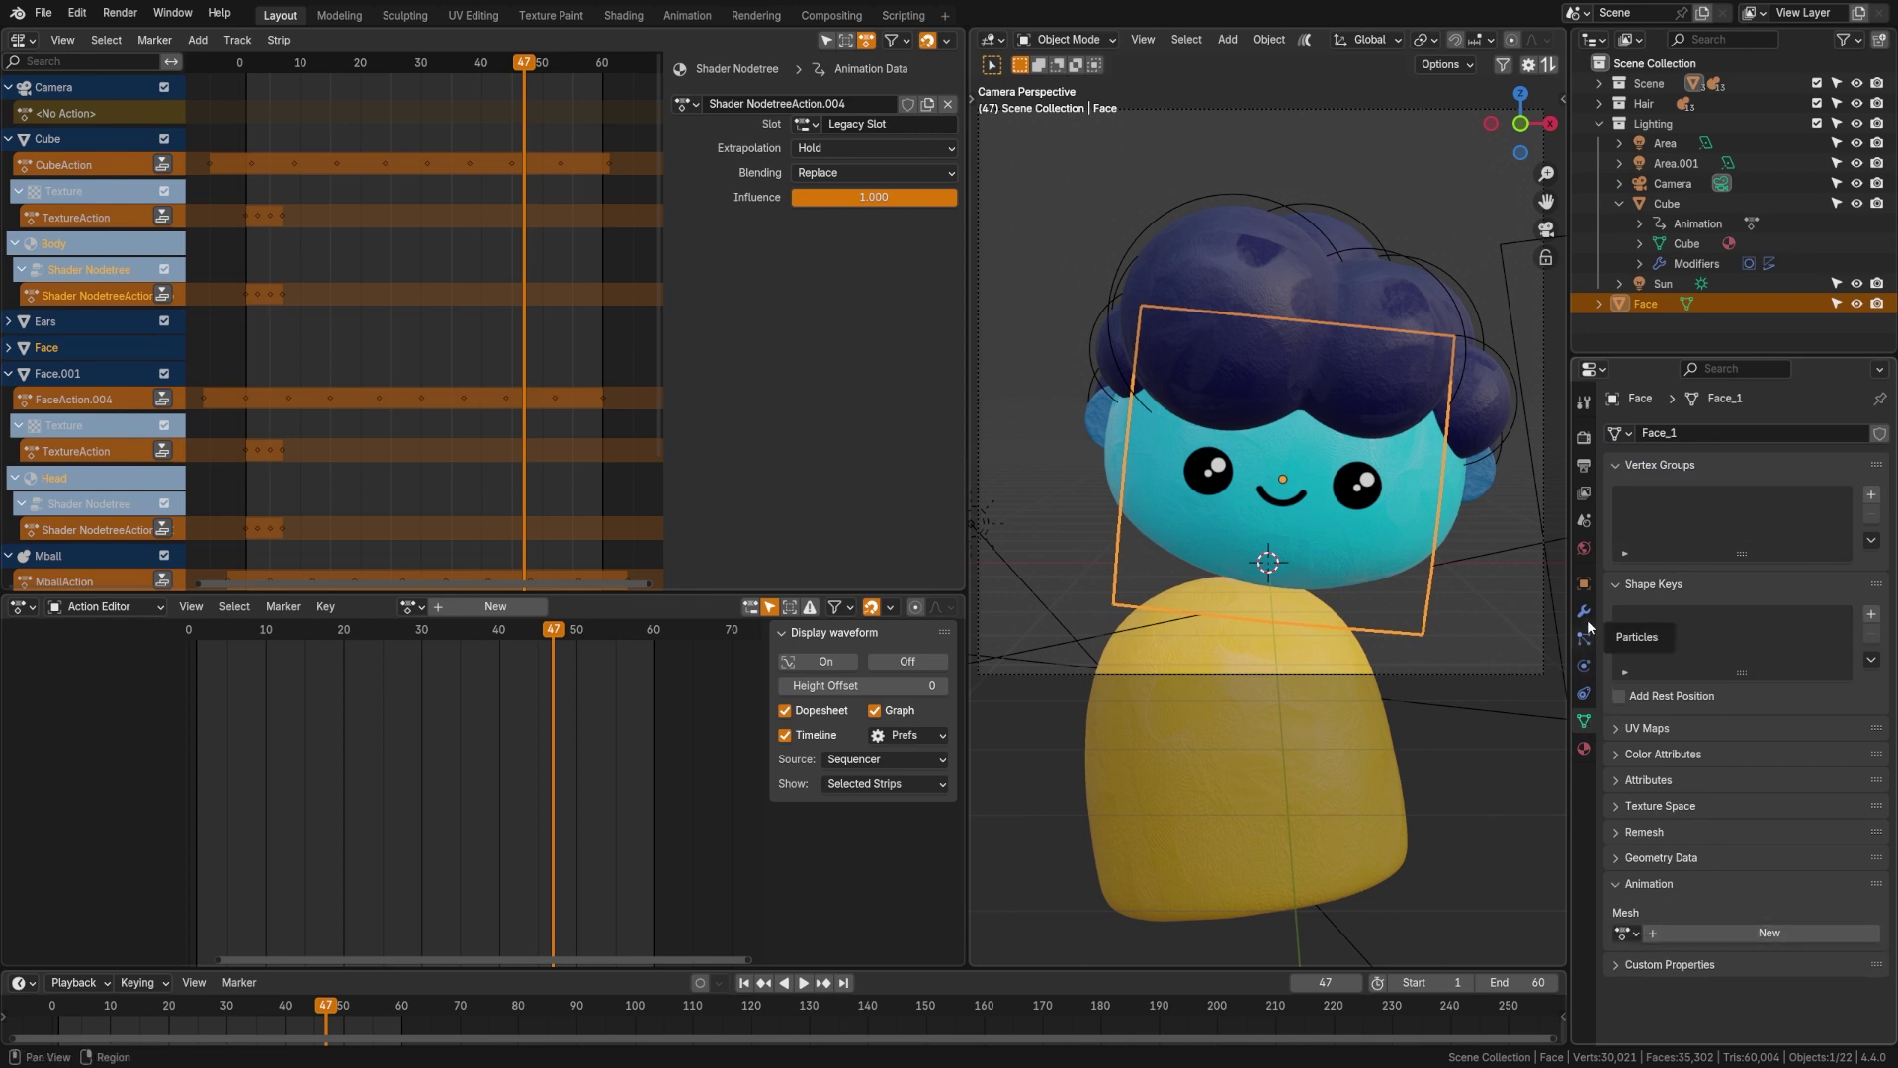
left_click(1584, 583)
scroll(1744, 874, "down", 10)
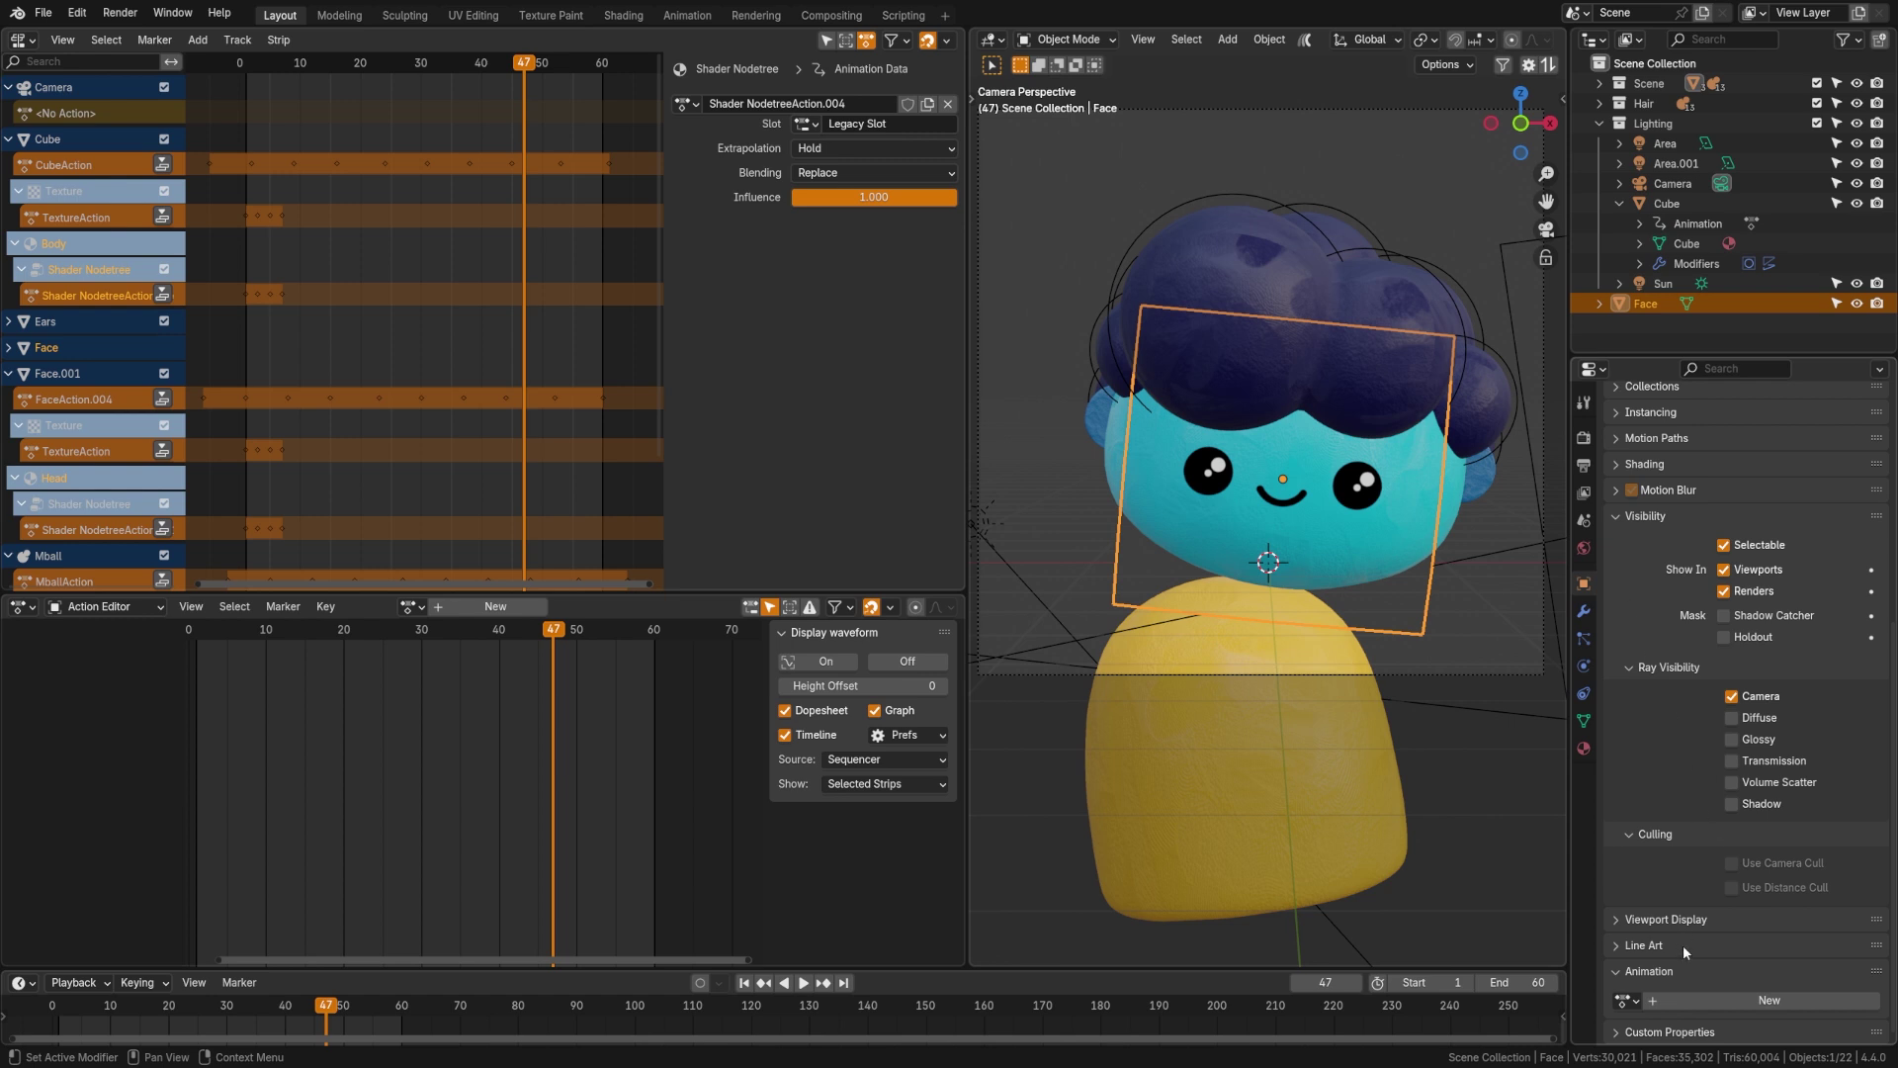
left_click(1583, 721)
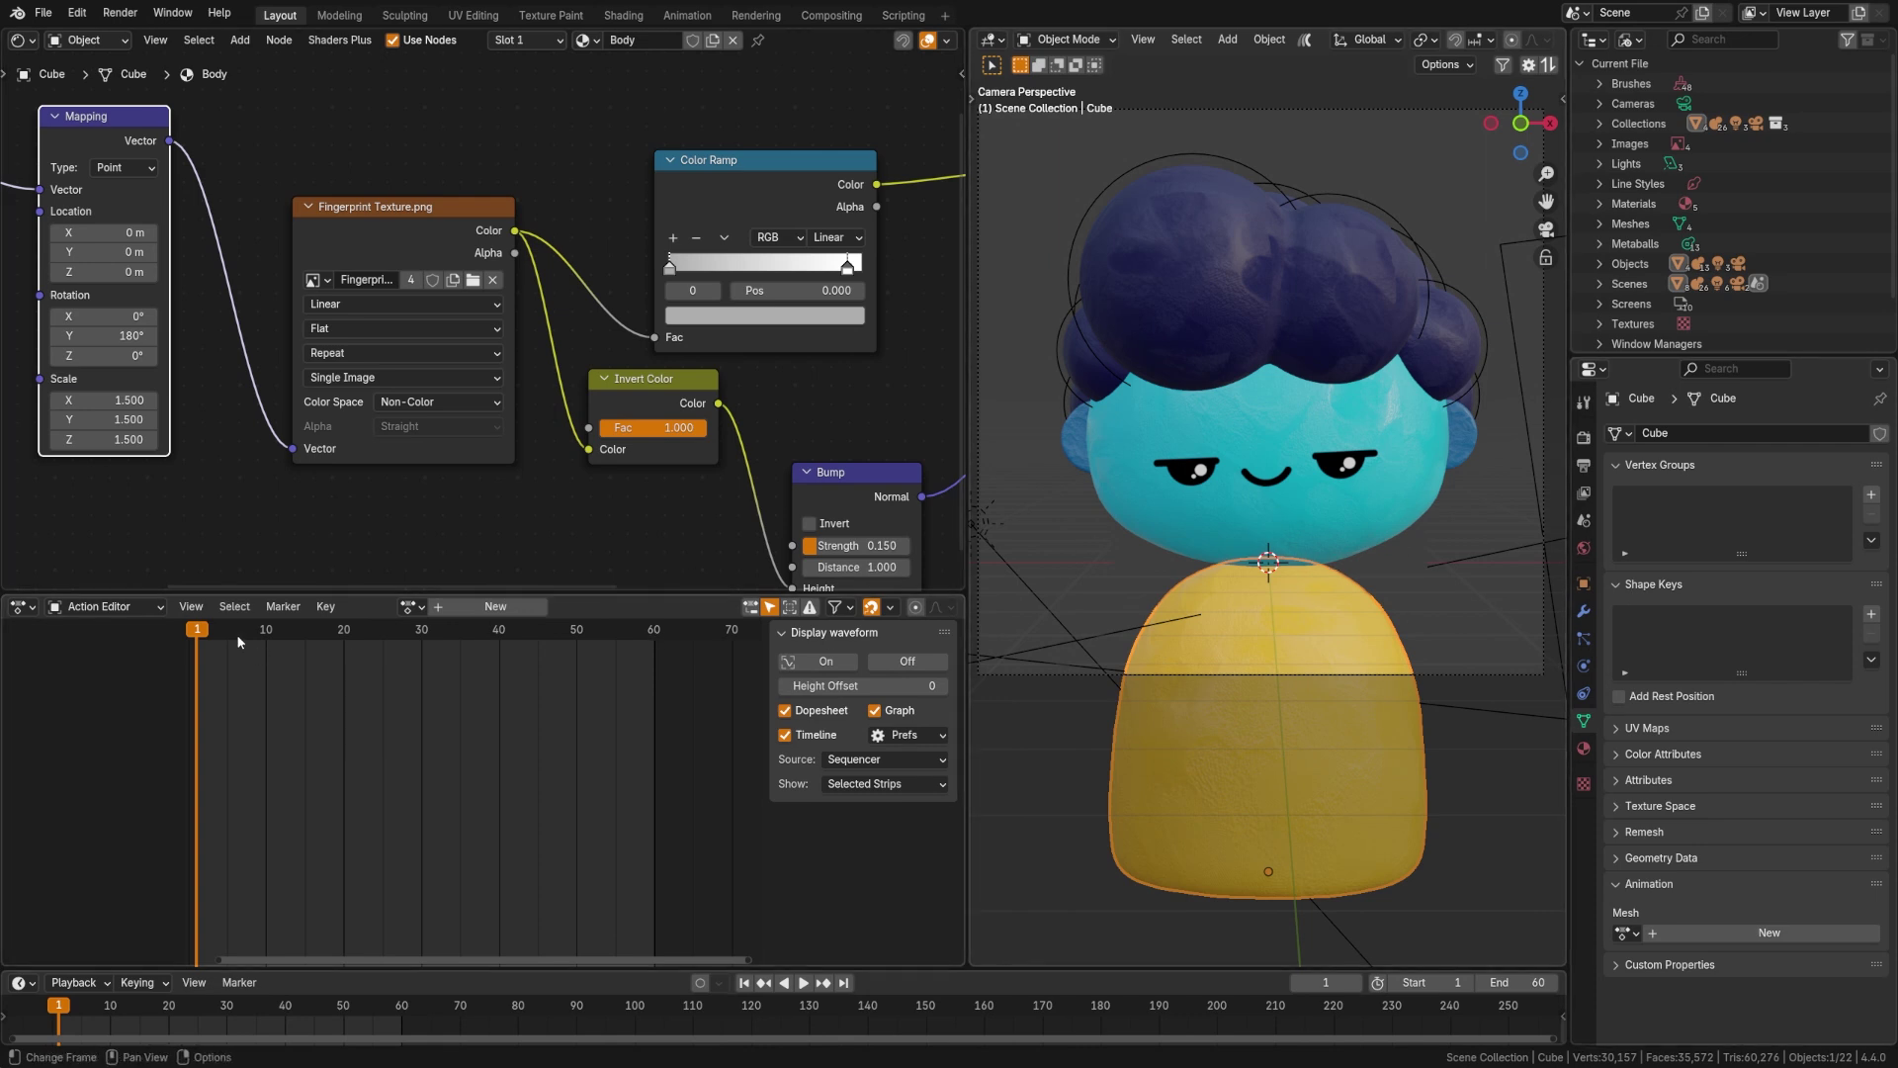
- With auto-keying on, key Cube rotations at frame 1 and frame 10, creating CubeAction
left_click(700, 981)
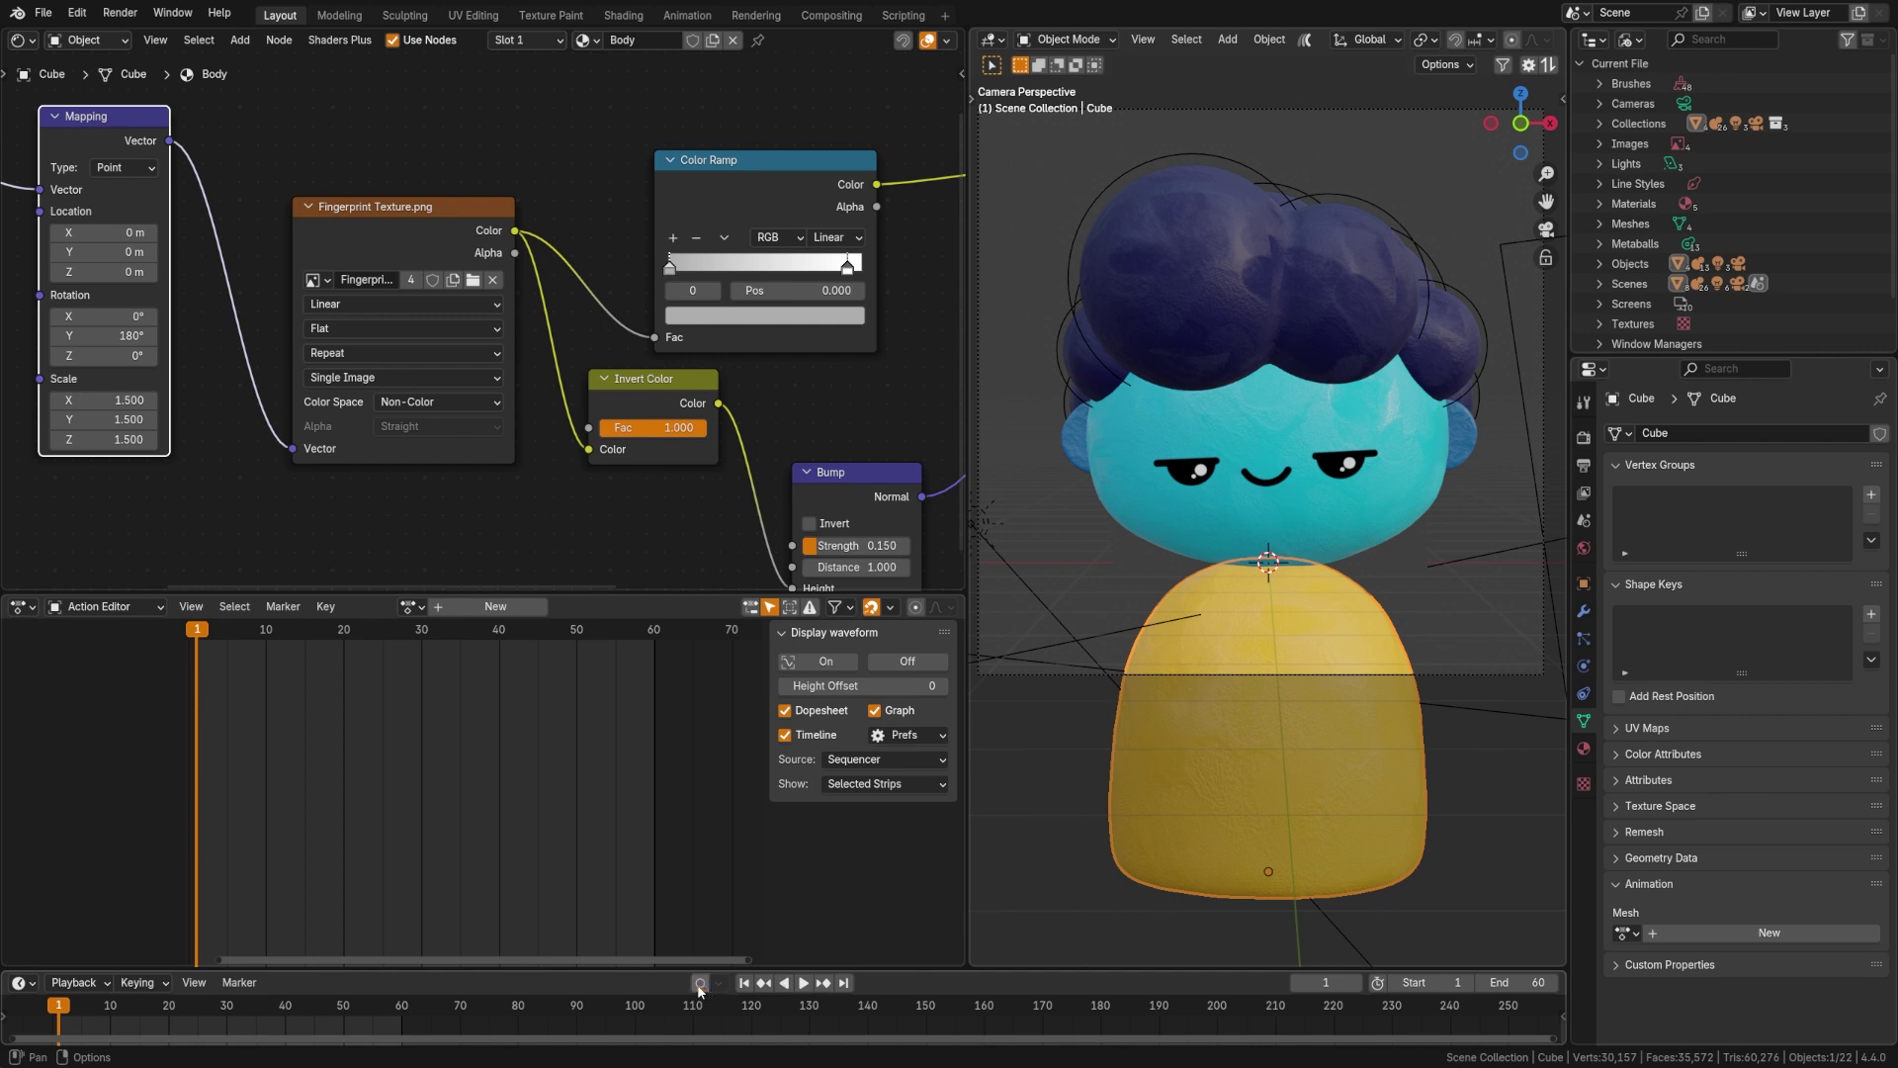
key("r")
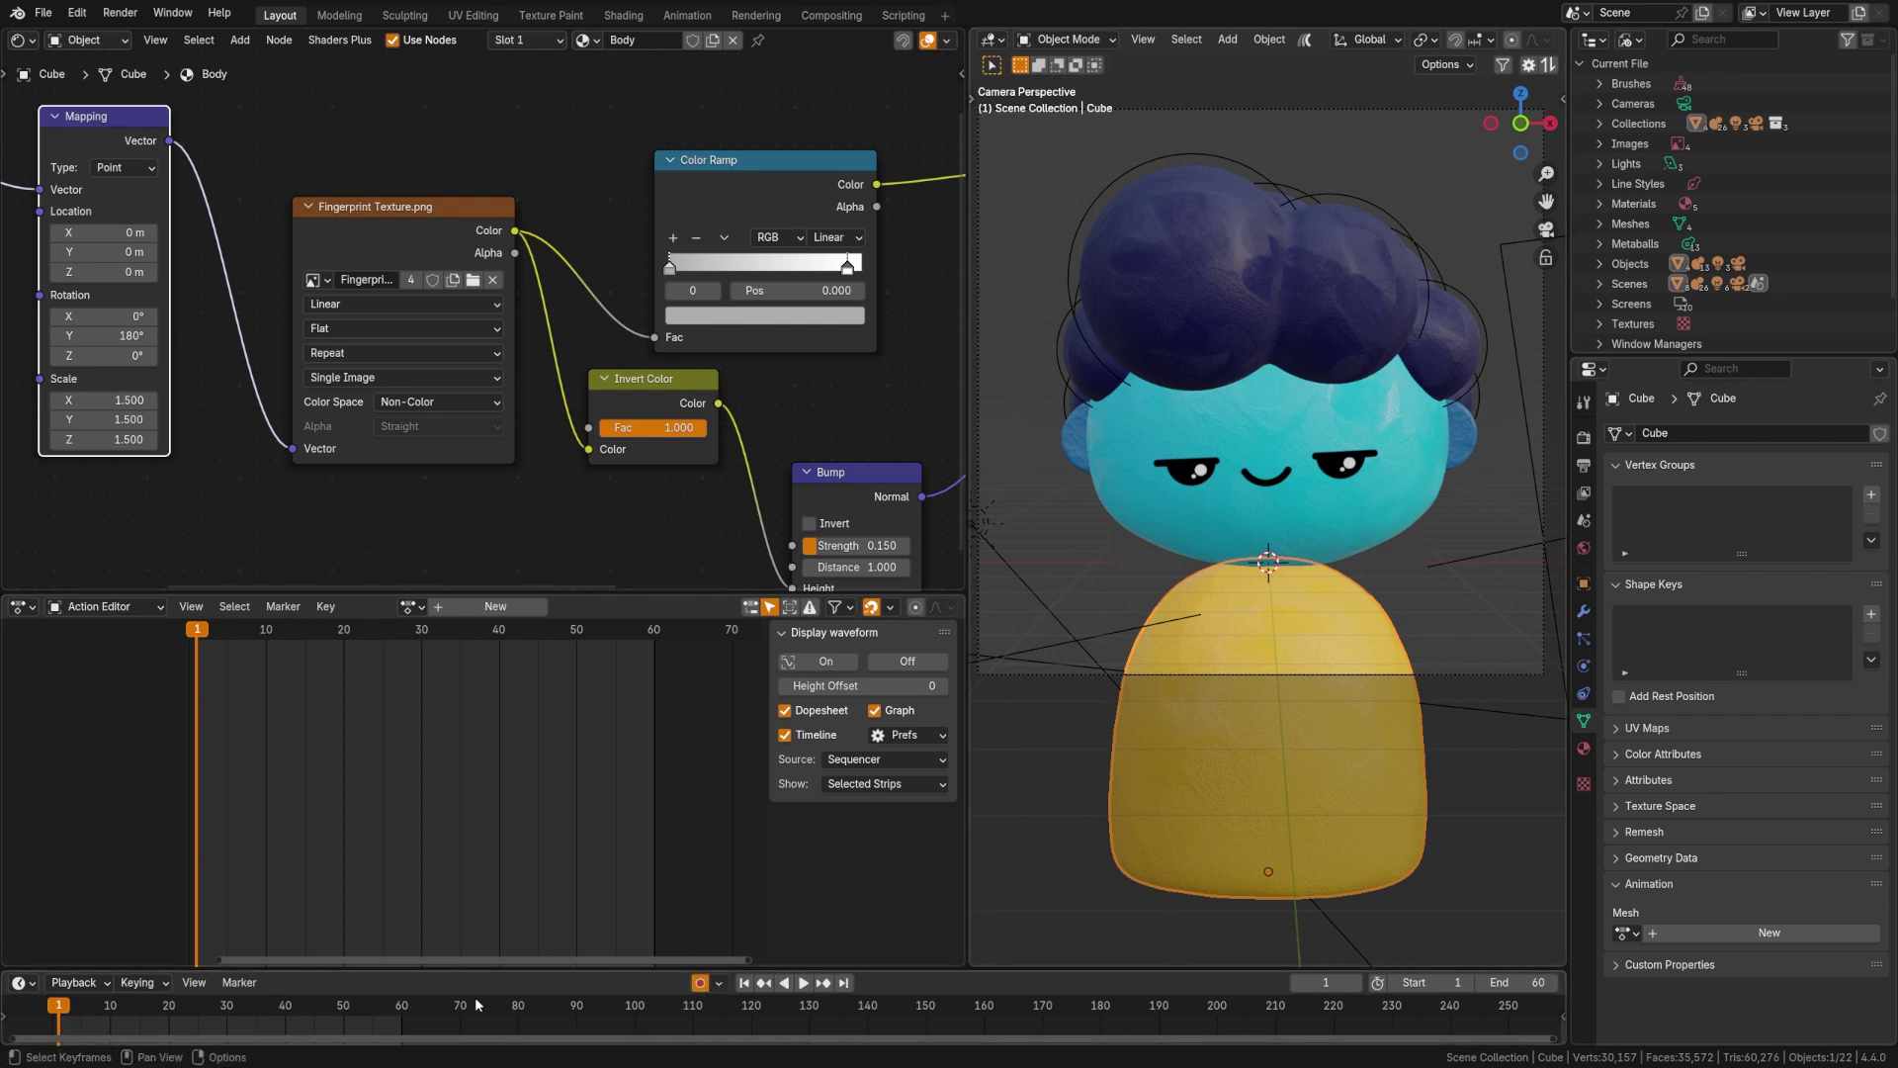
left_click(1409, 643)
key("Right")
key("Right")
key("Right")
key("Right")
key("Right")
key("Right")
key("Right")
key("Right")
key("Right")
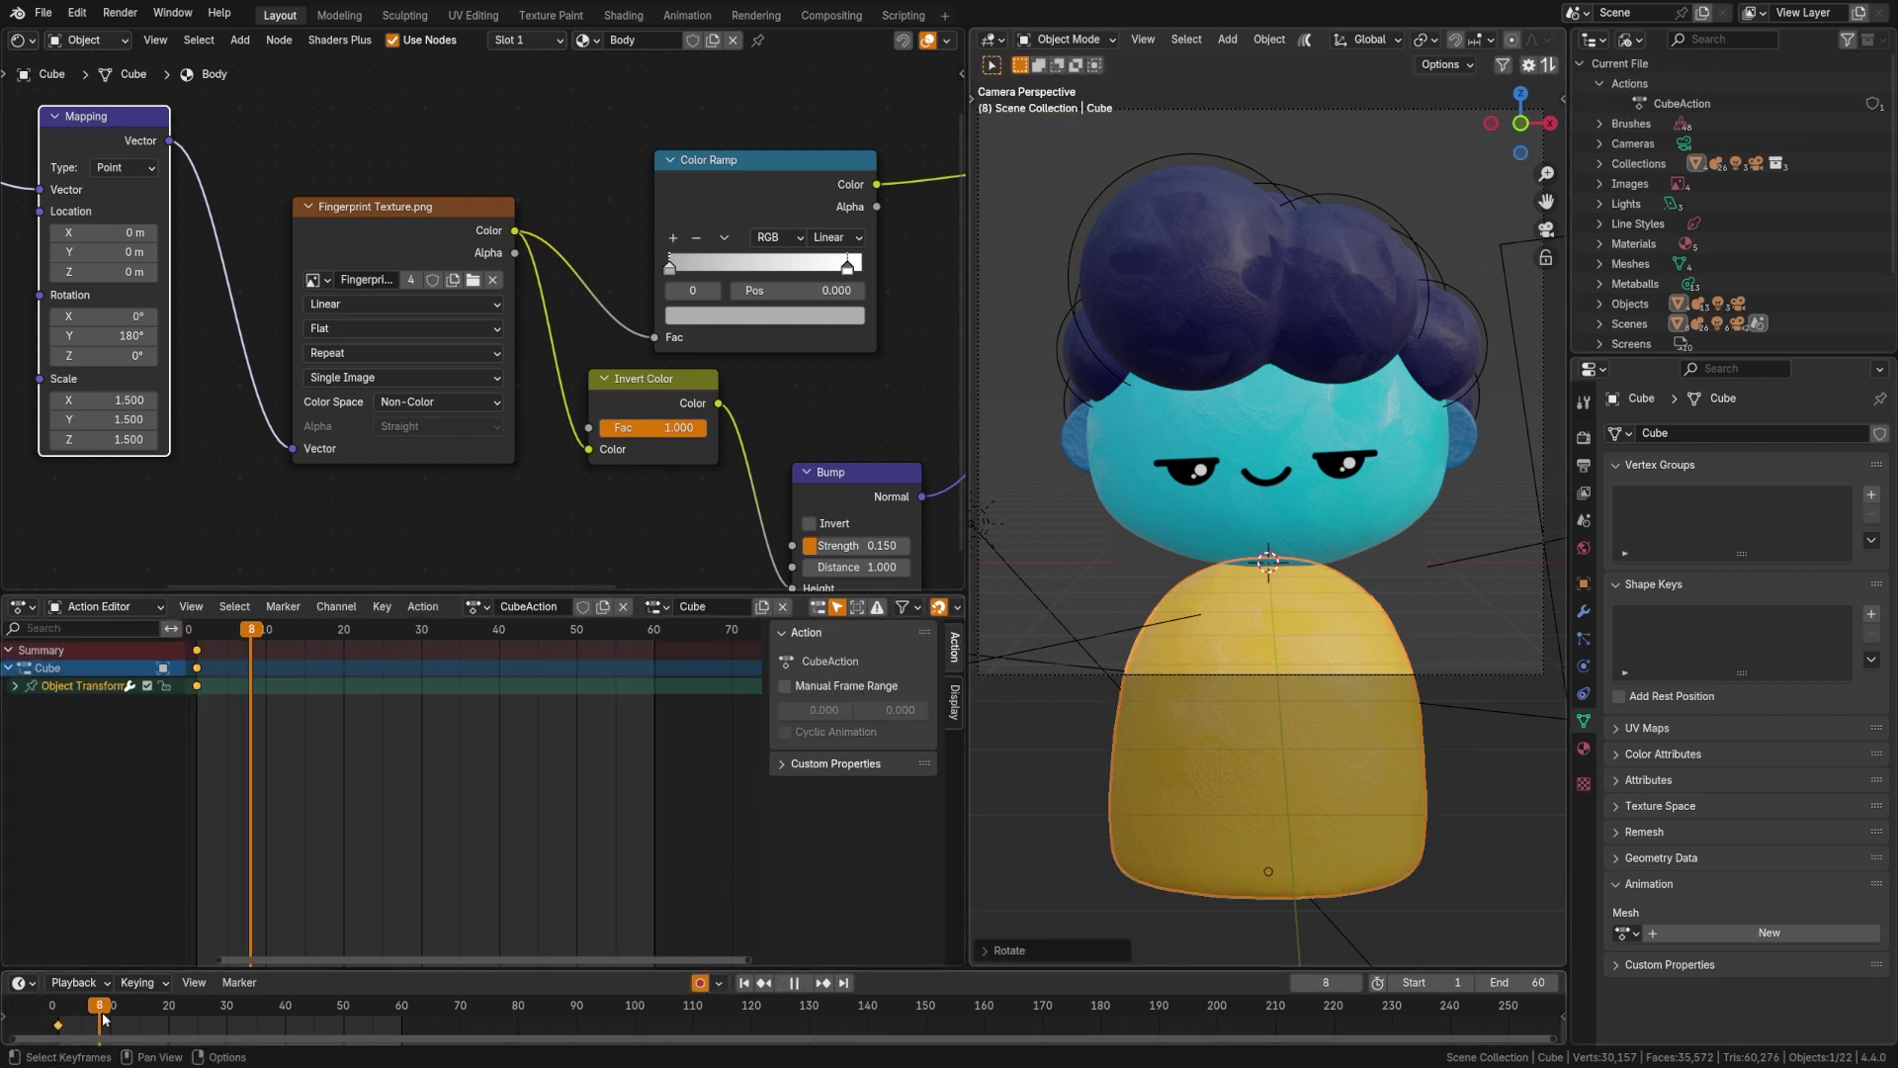
key("r")
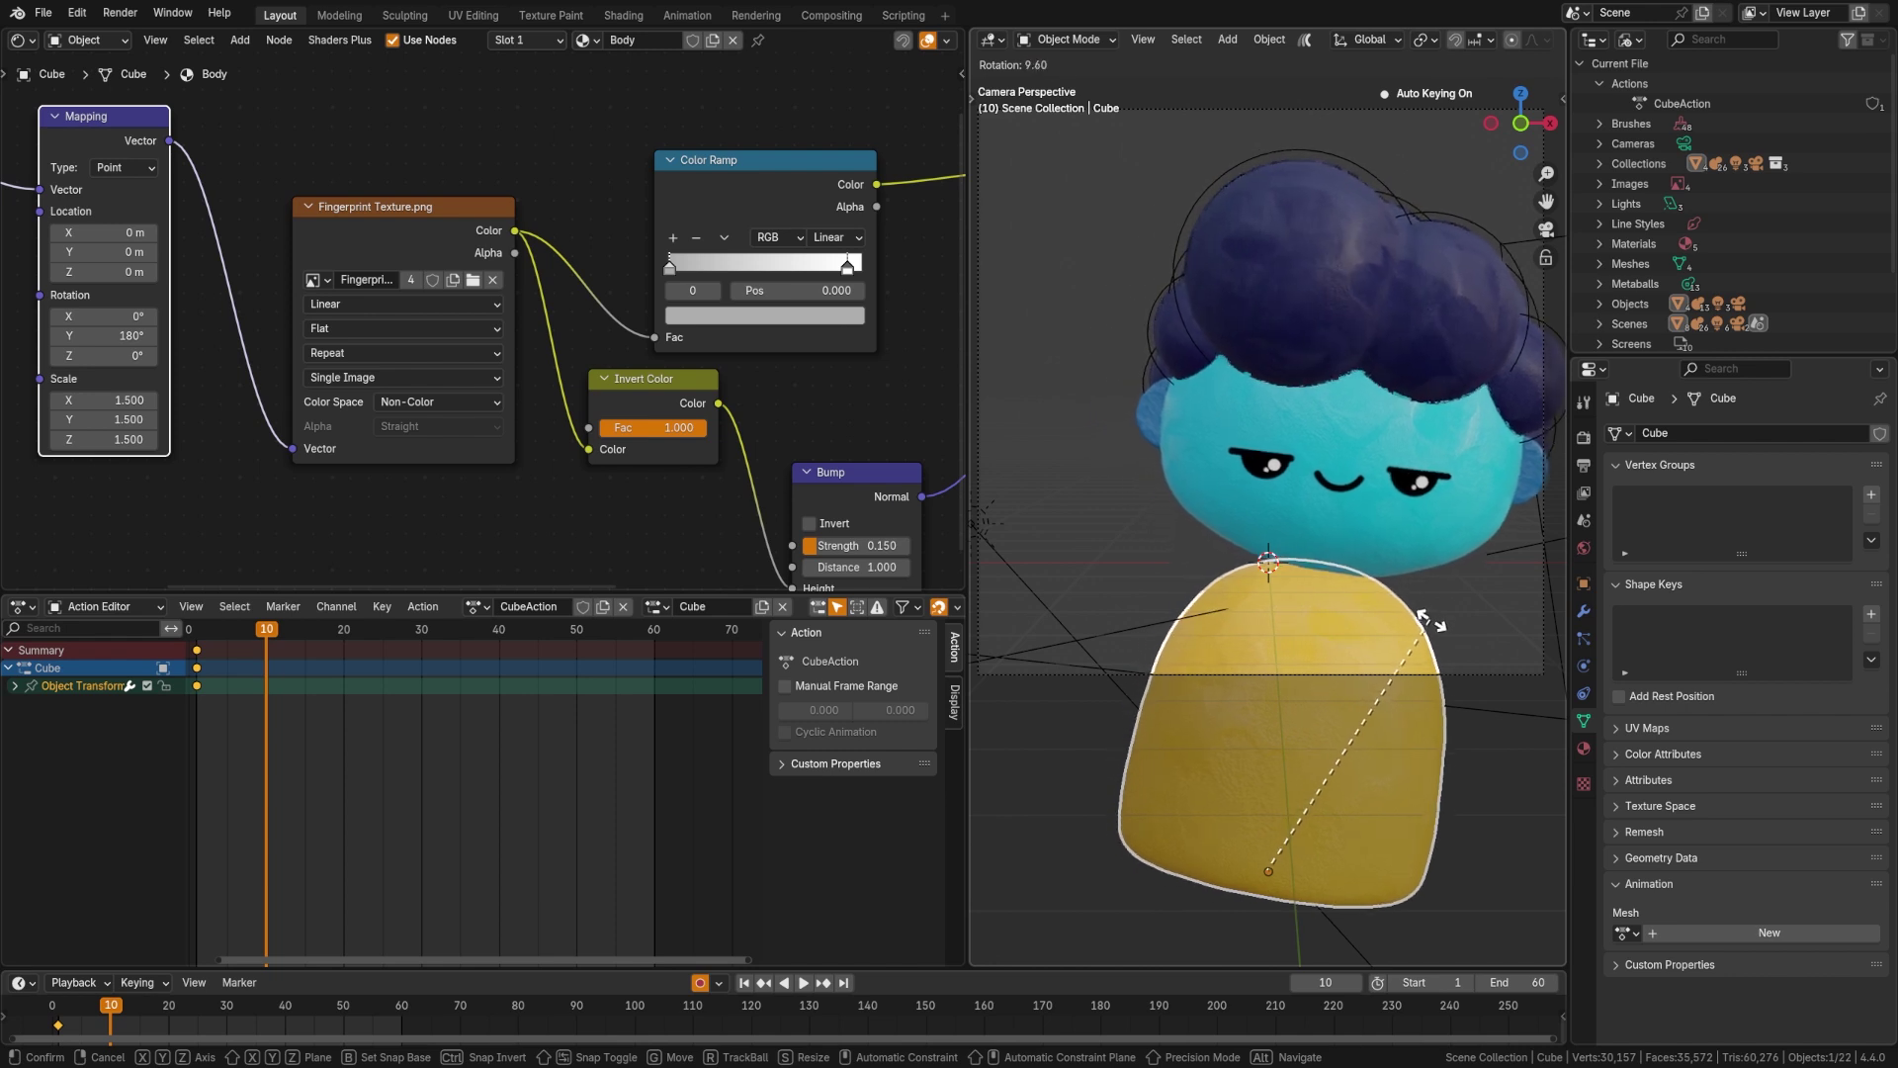
left_click(1439, 636)
- Rename the action to 'Character' and its slot to 'Body'
double_click(523, 606)
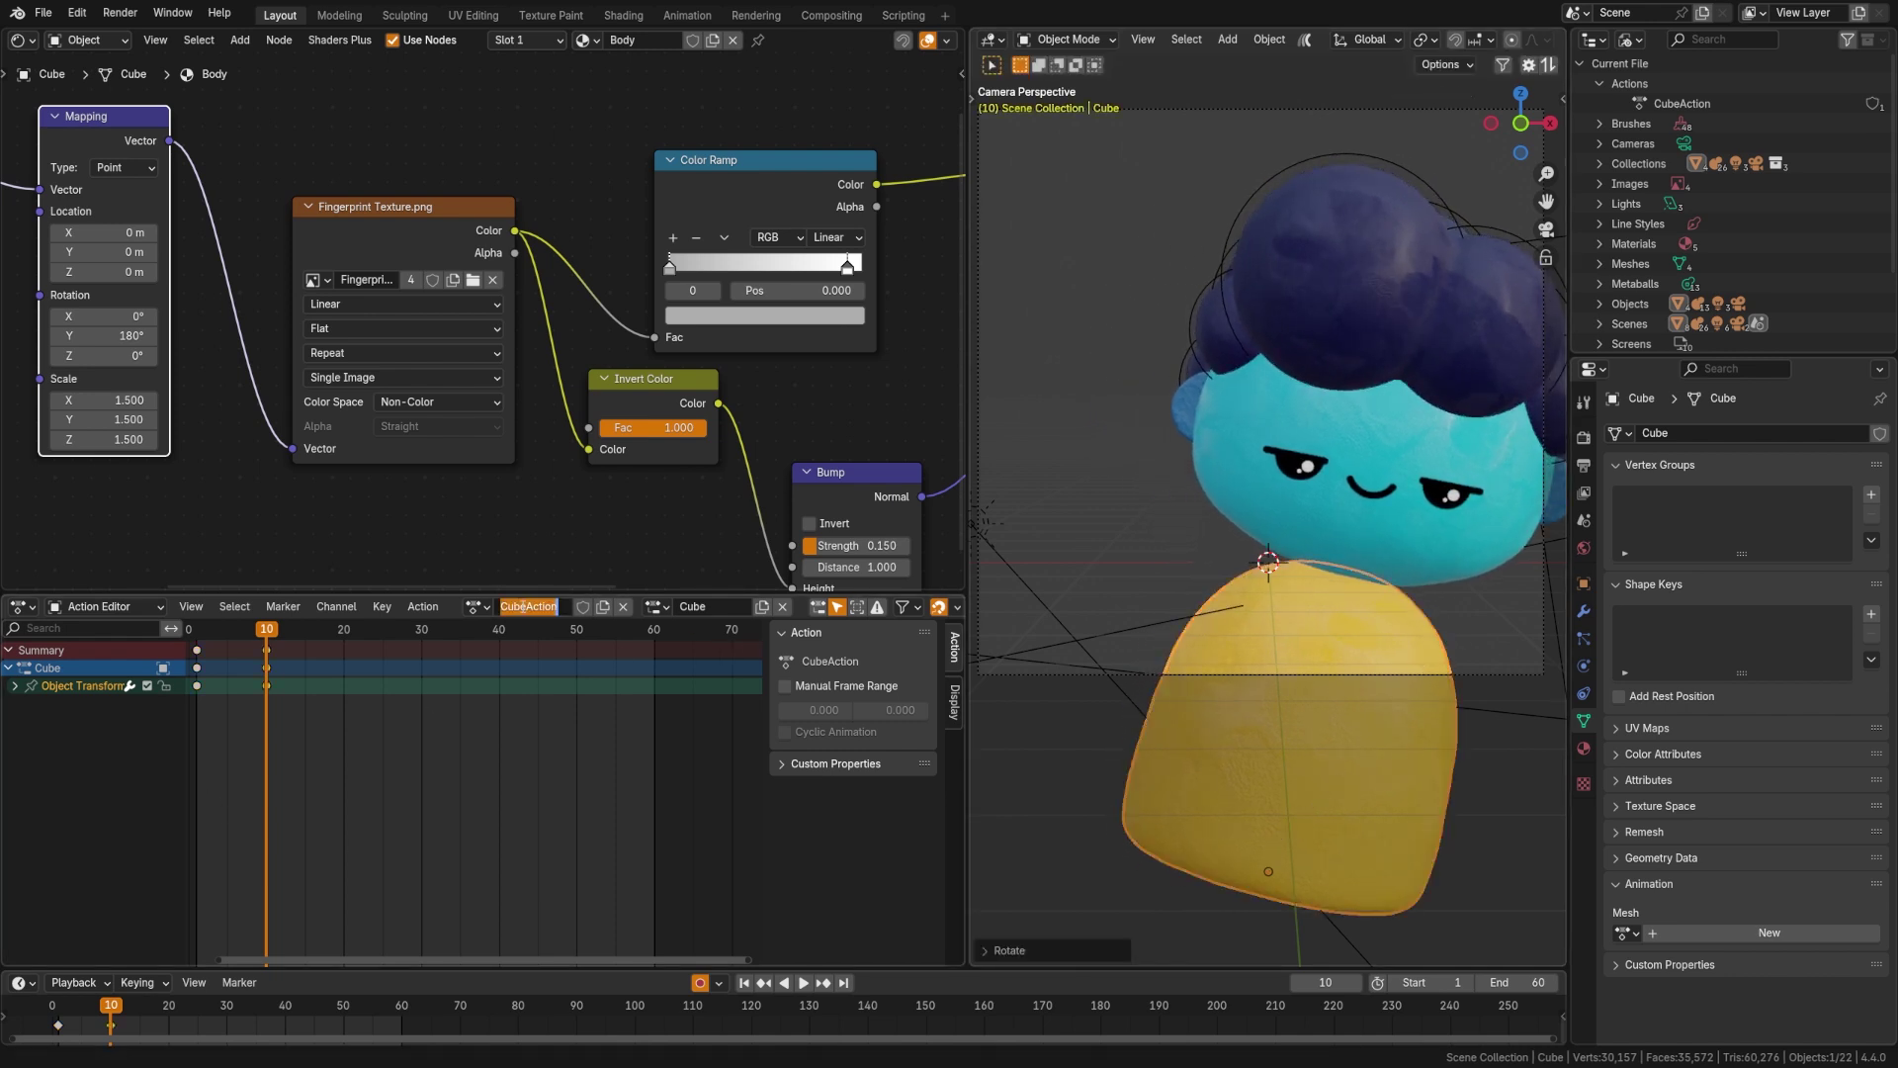
type("Character")
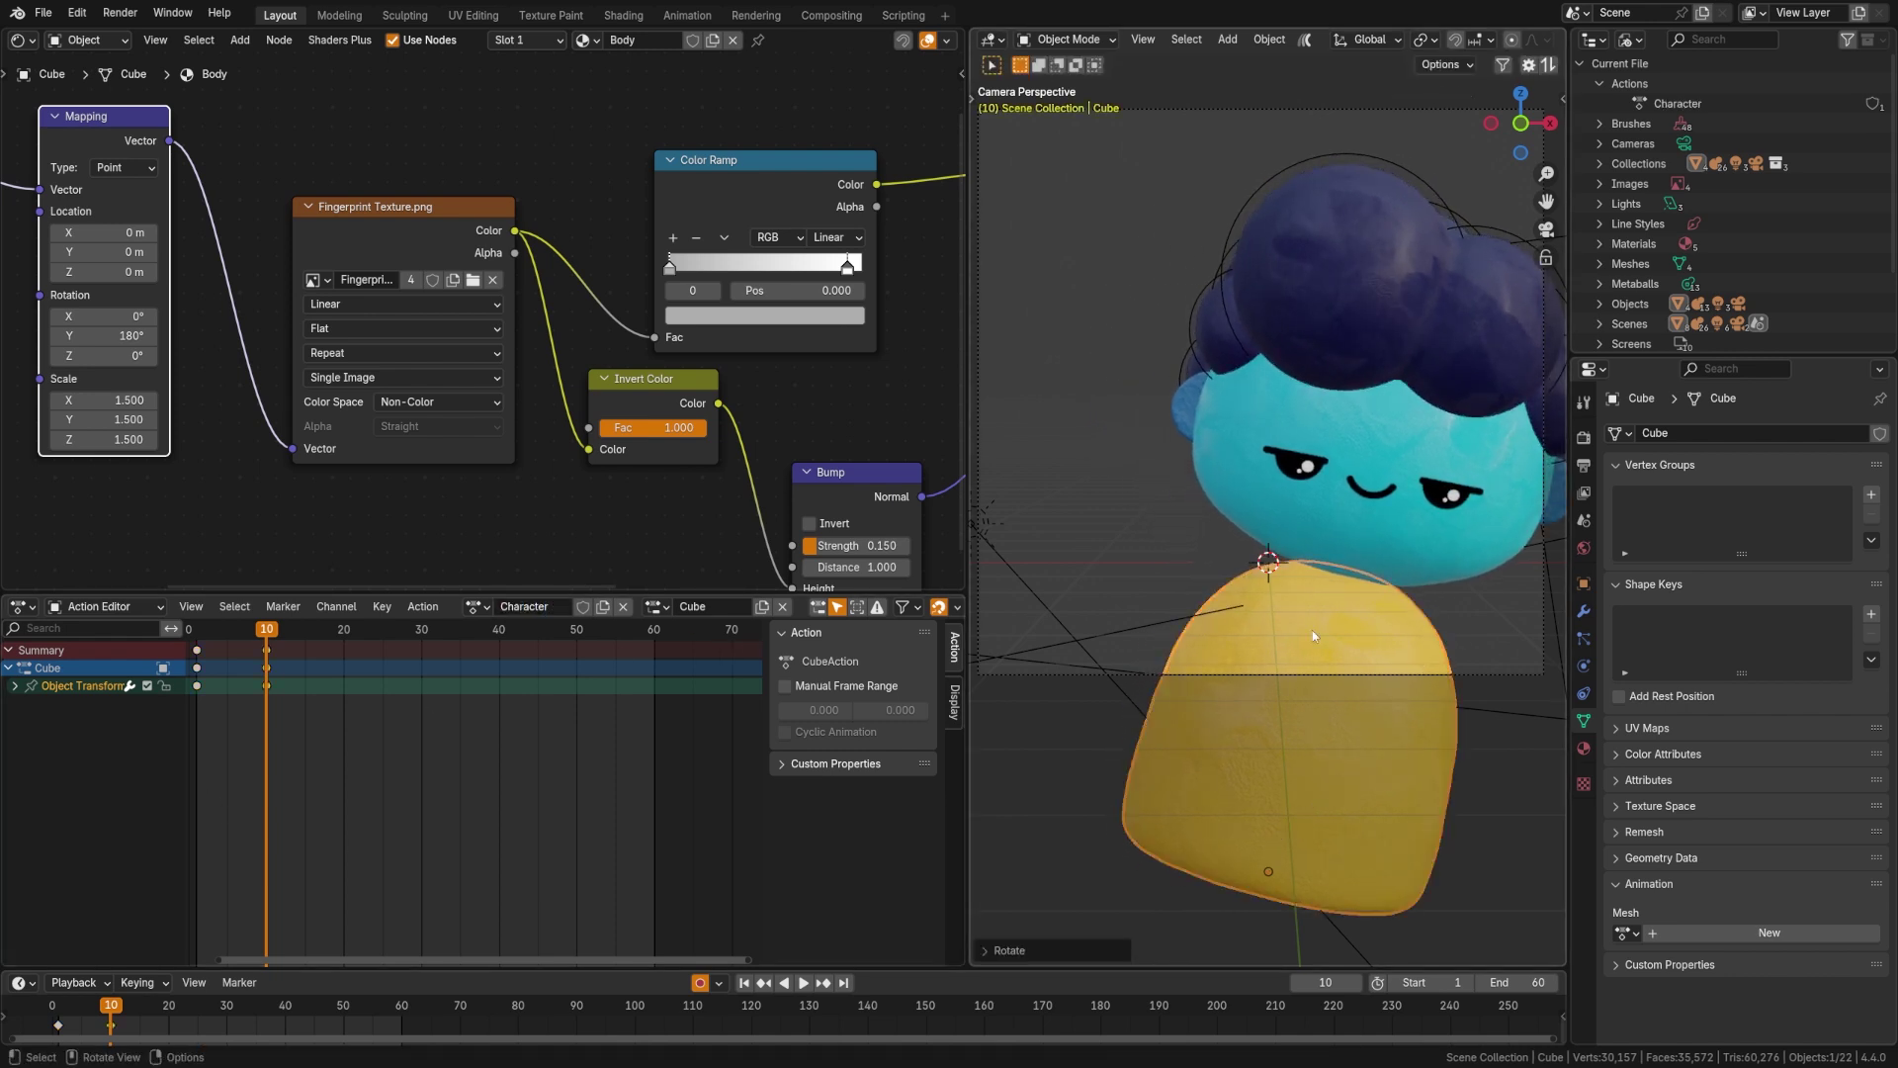
key("Return")
double_click(738, 610)
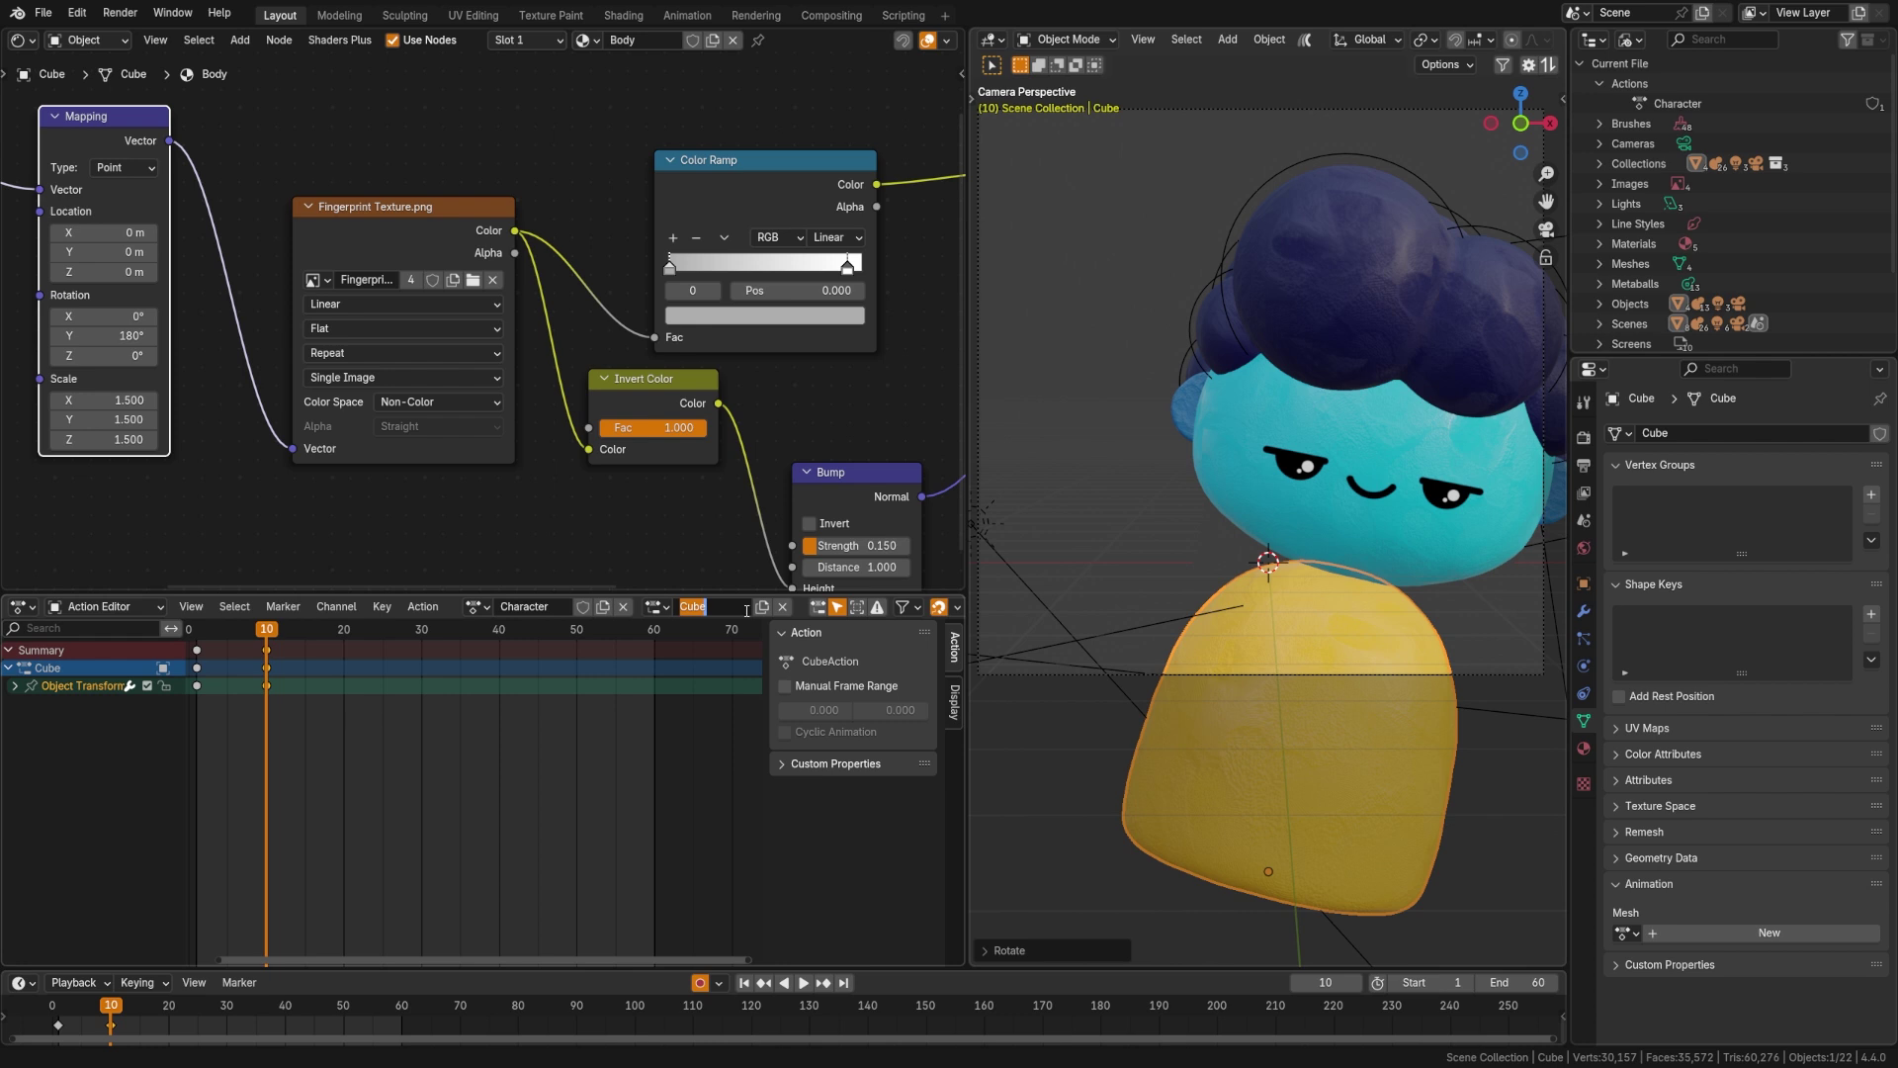
type("Body")
key("Return")
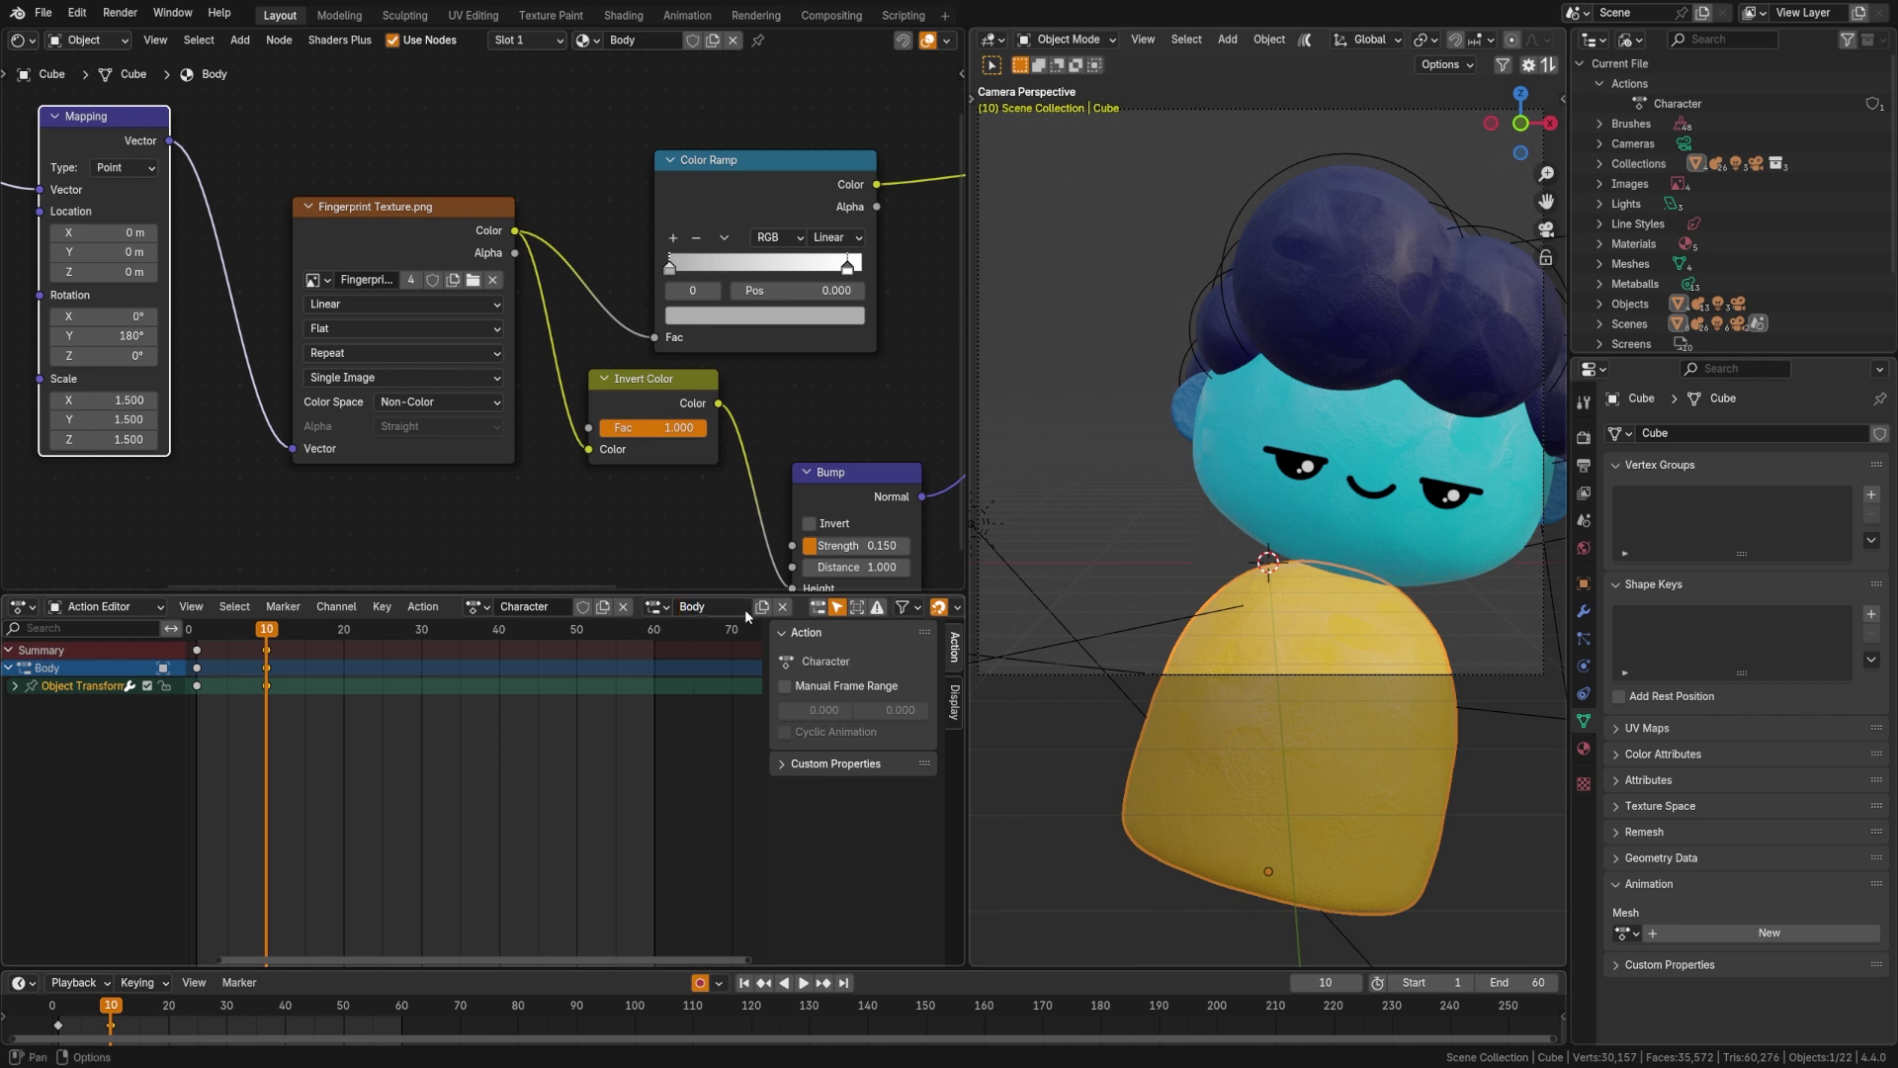
- Check the Character action's action and slot lists, keep Body, and show the Action sidebar
left_click(478, 608)
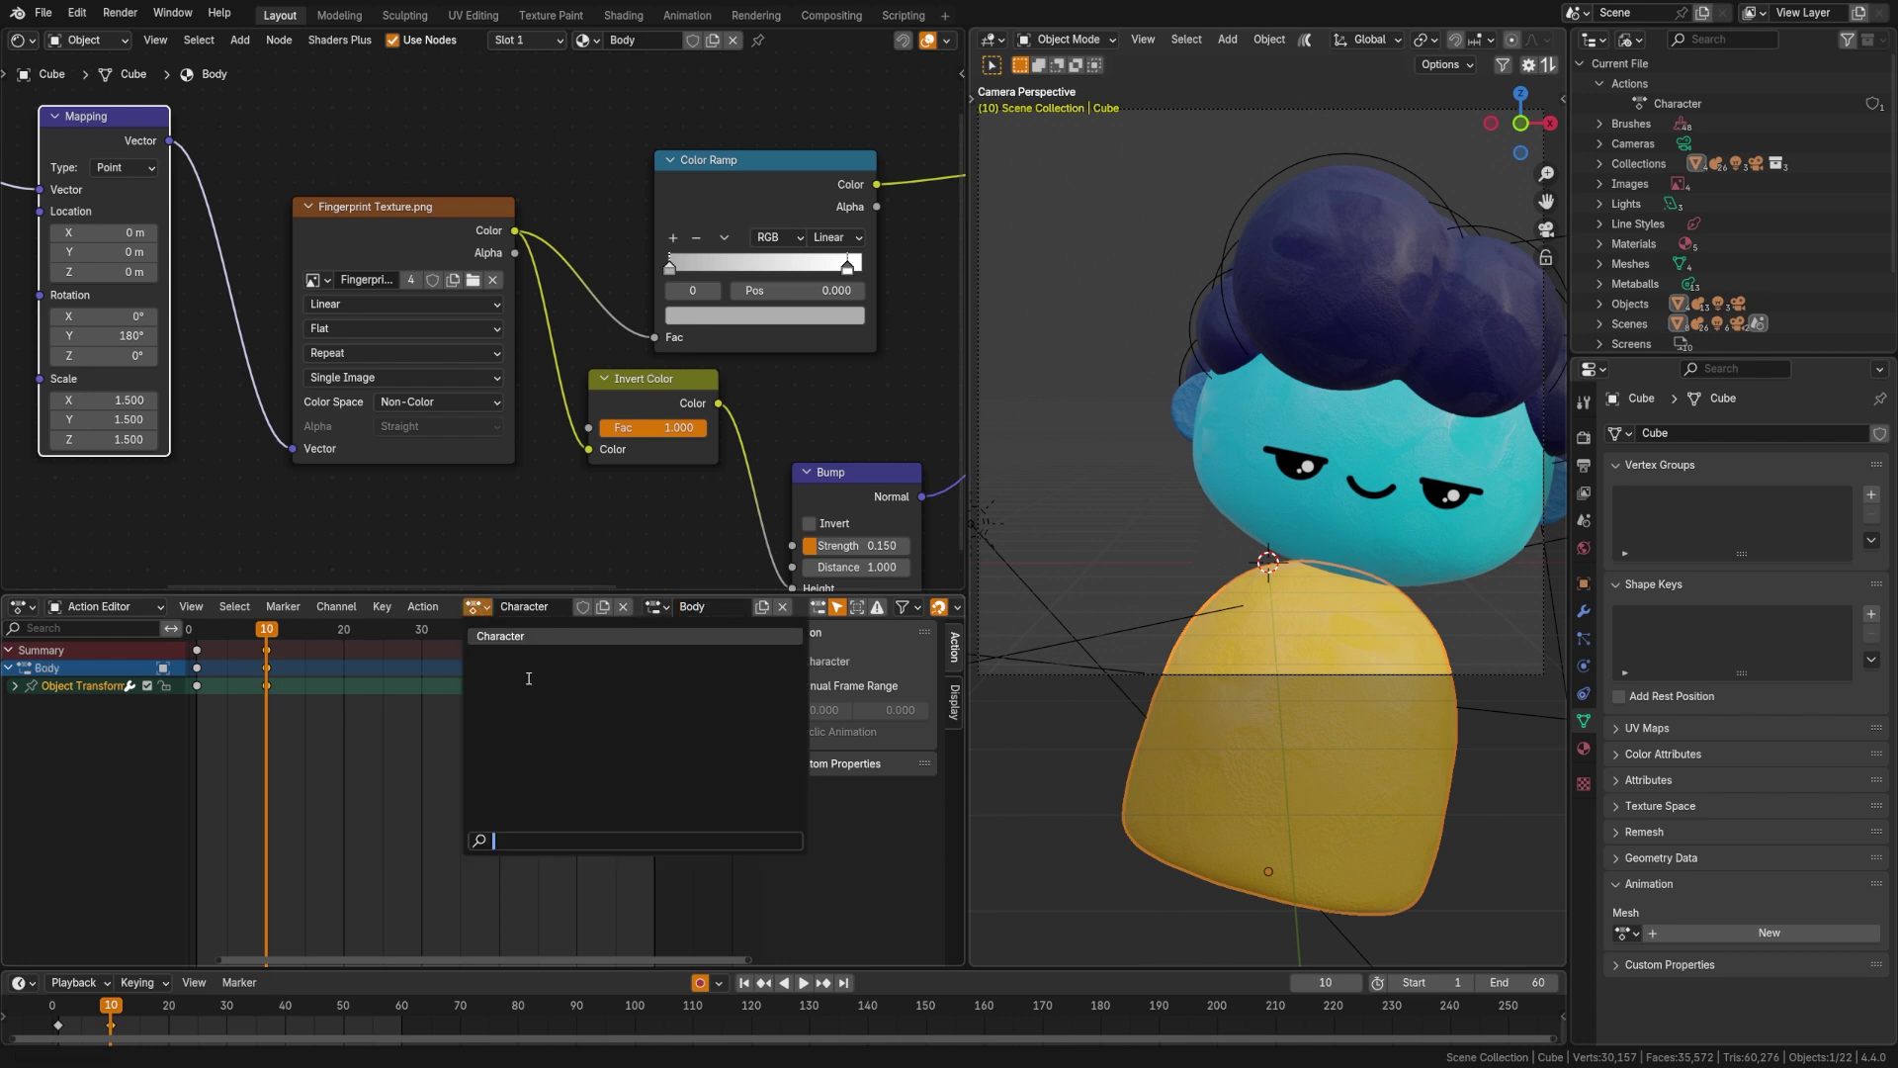
left_click(658, 607)
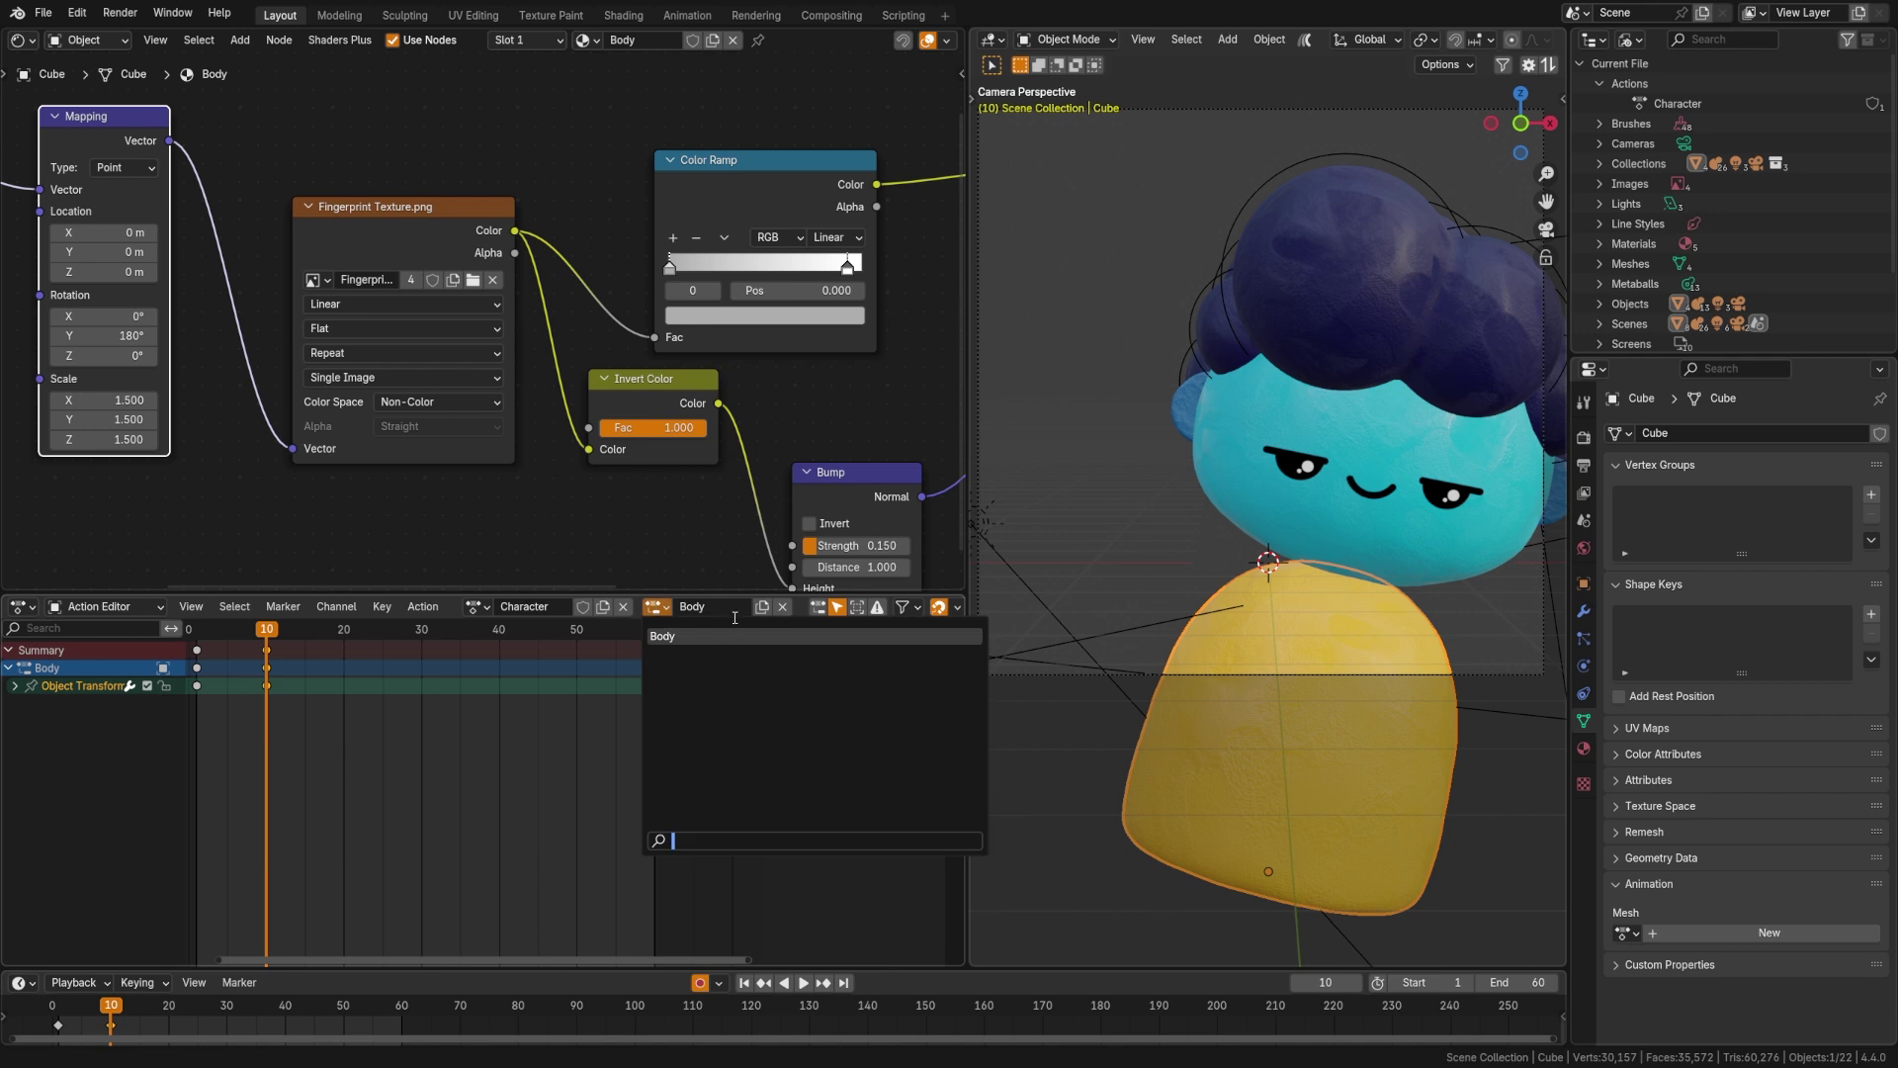
left_click(689, 635)
key("n")
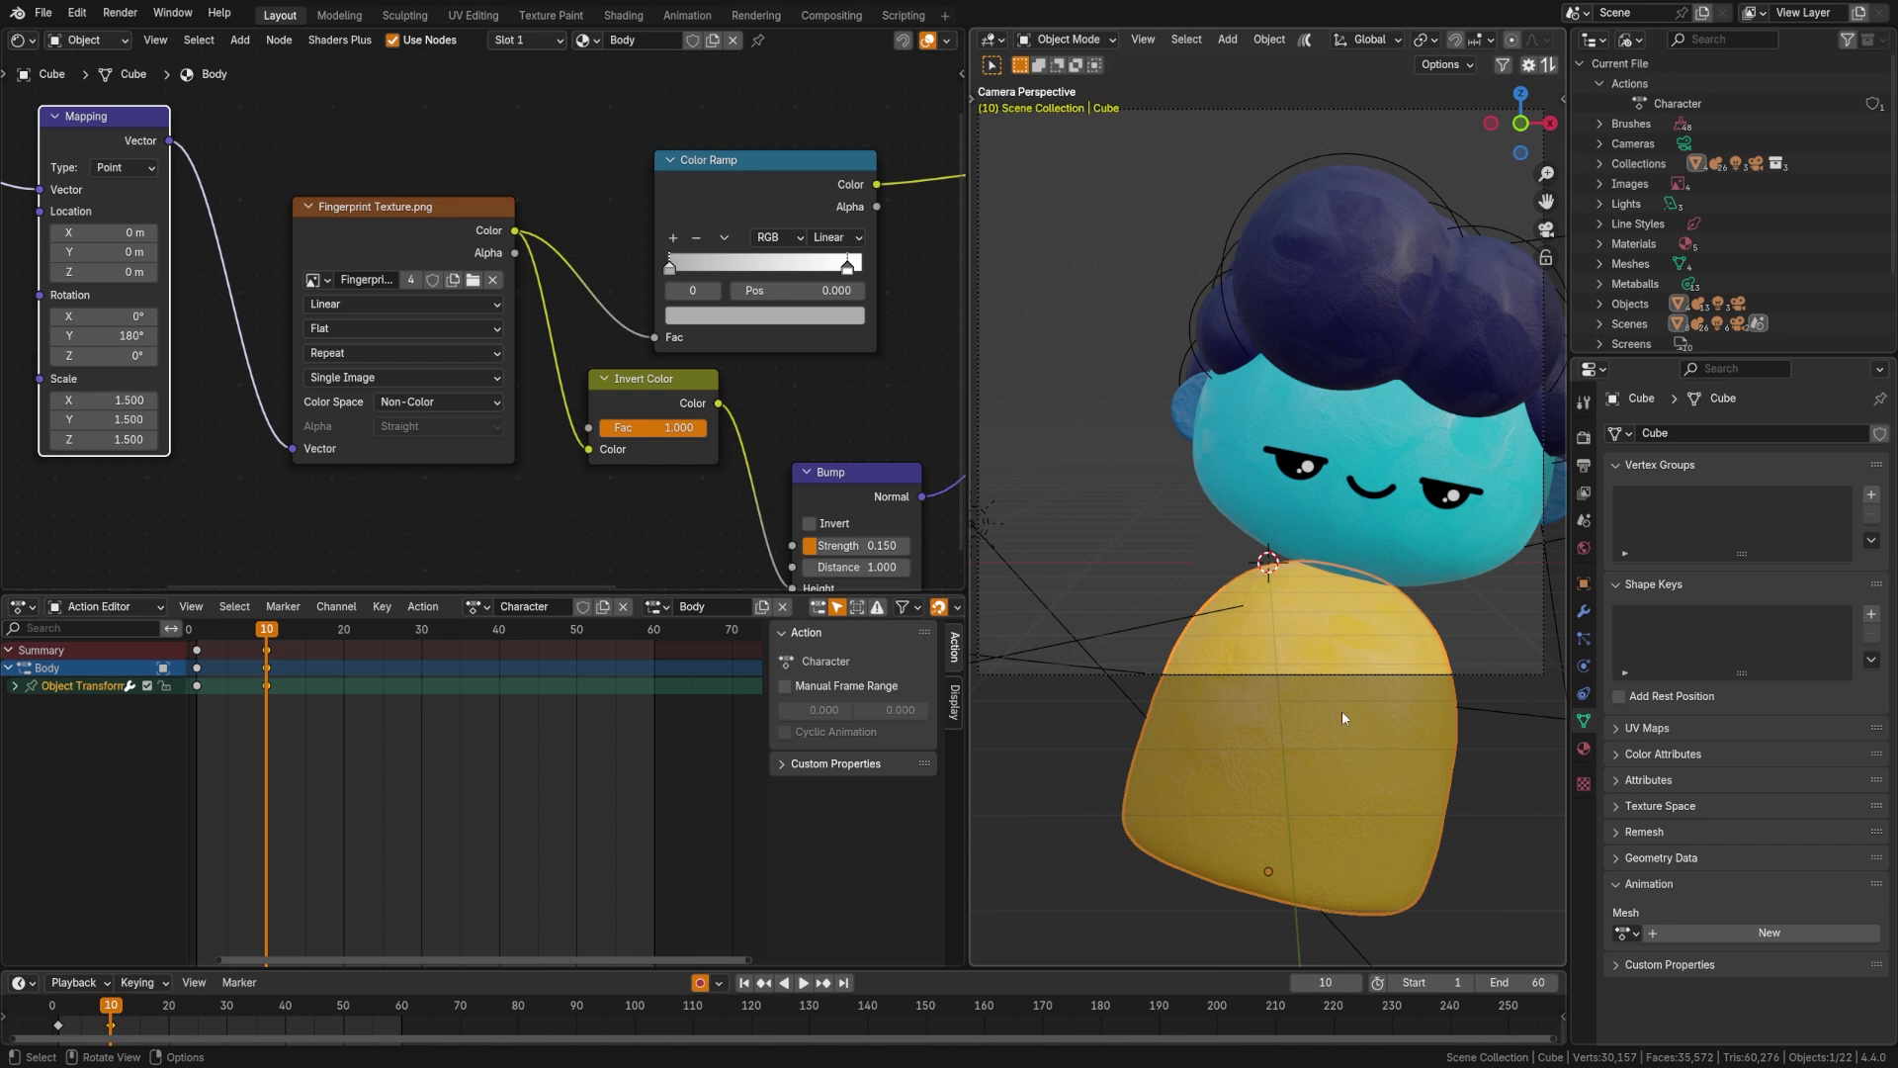
- Select the head at frame 1 and key a first rotation on it
left_click(1348, 571)
key("shift+Left")
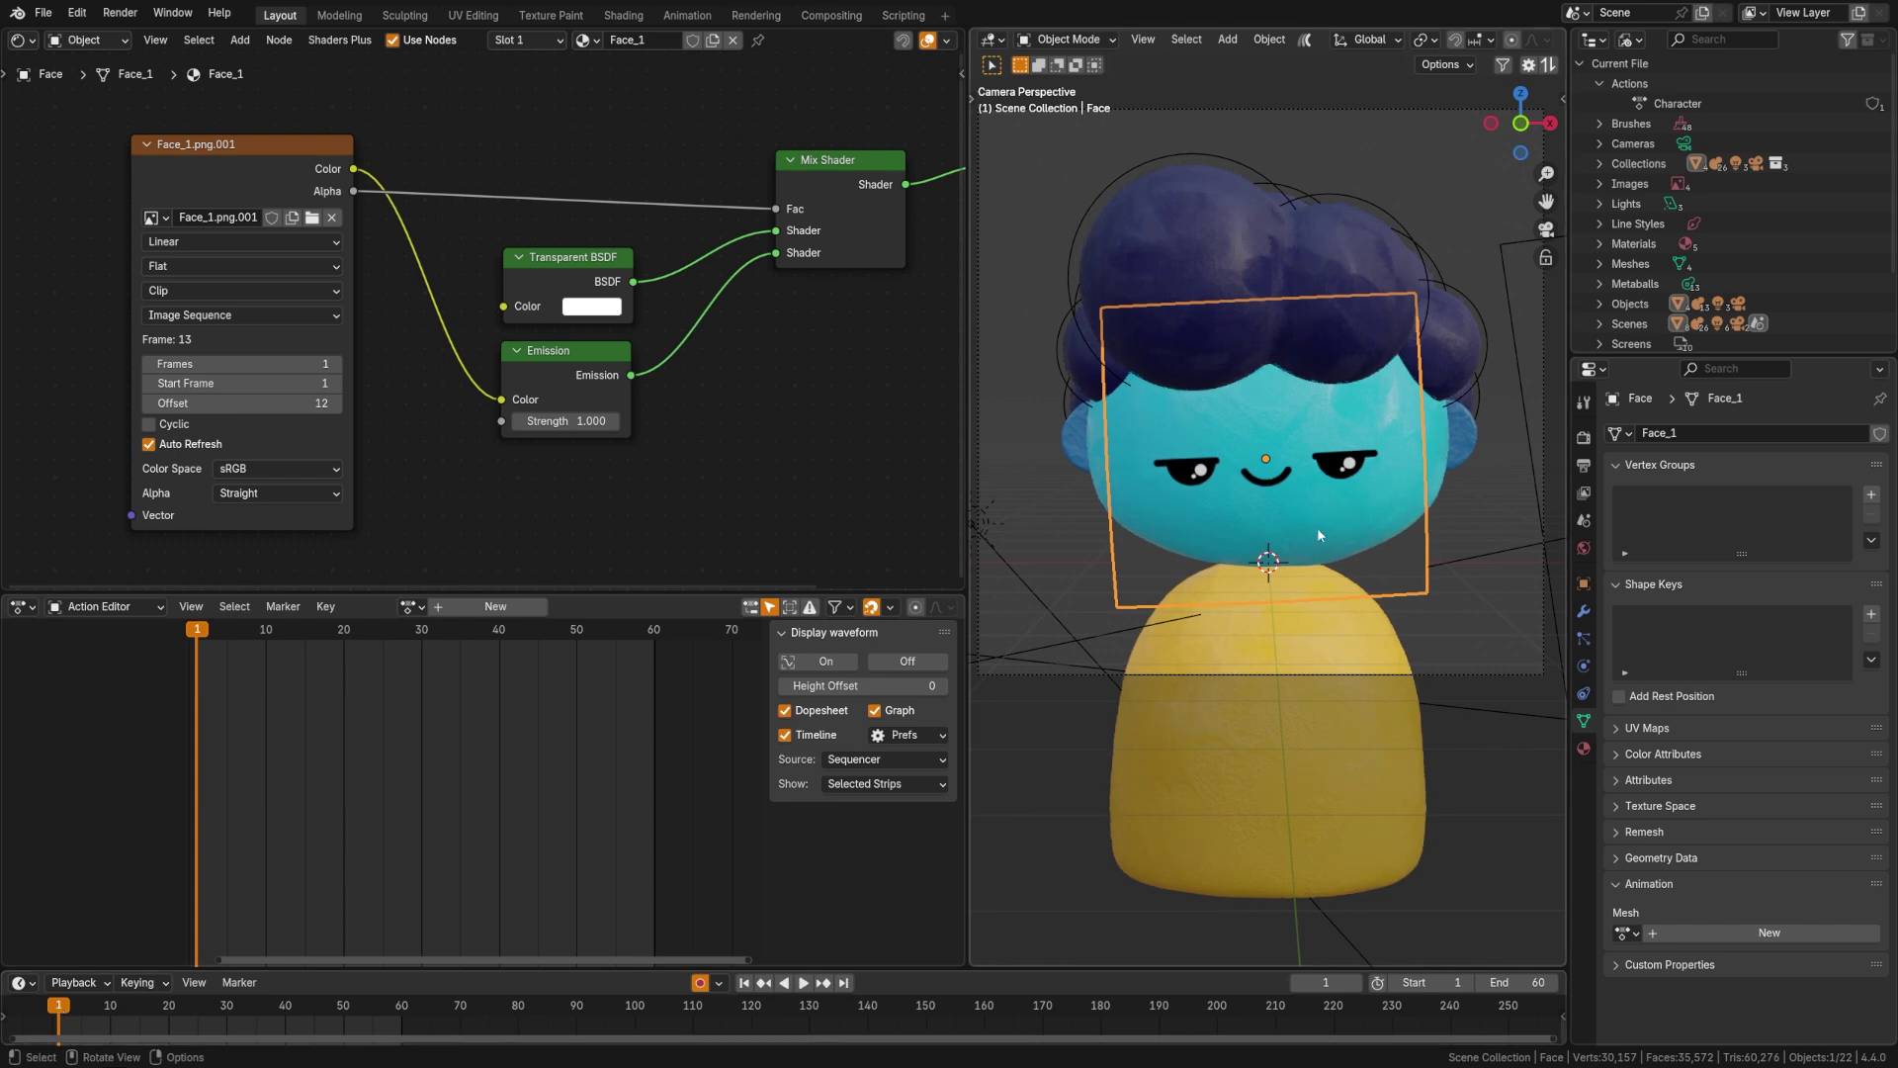
left_click(1461, 440)
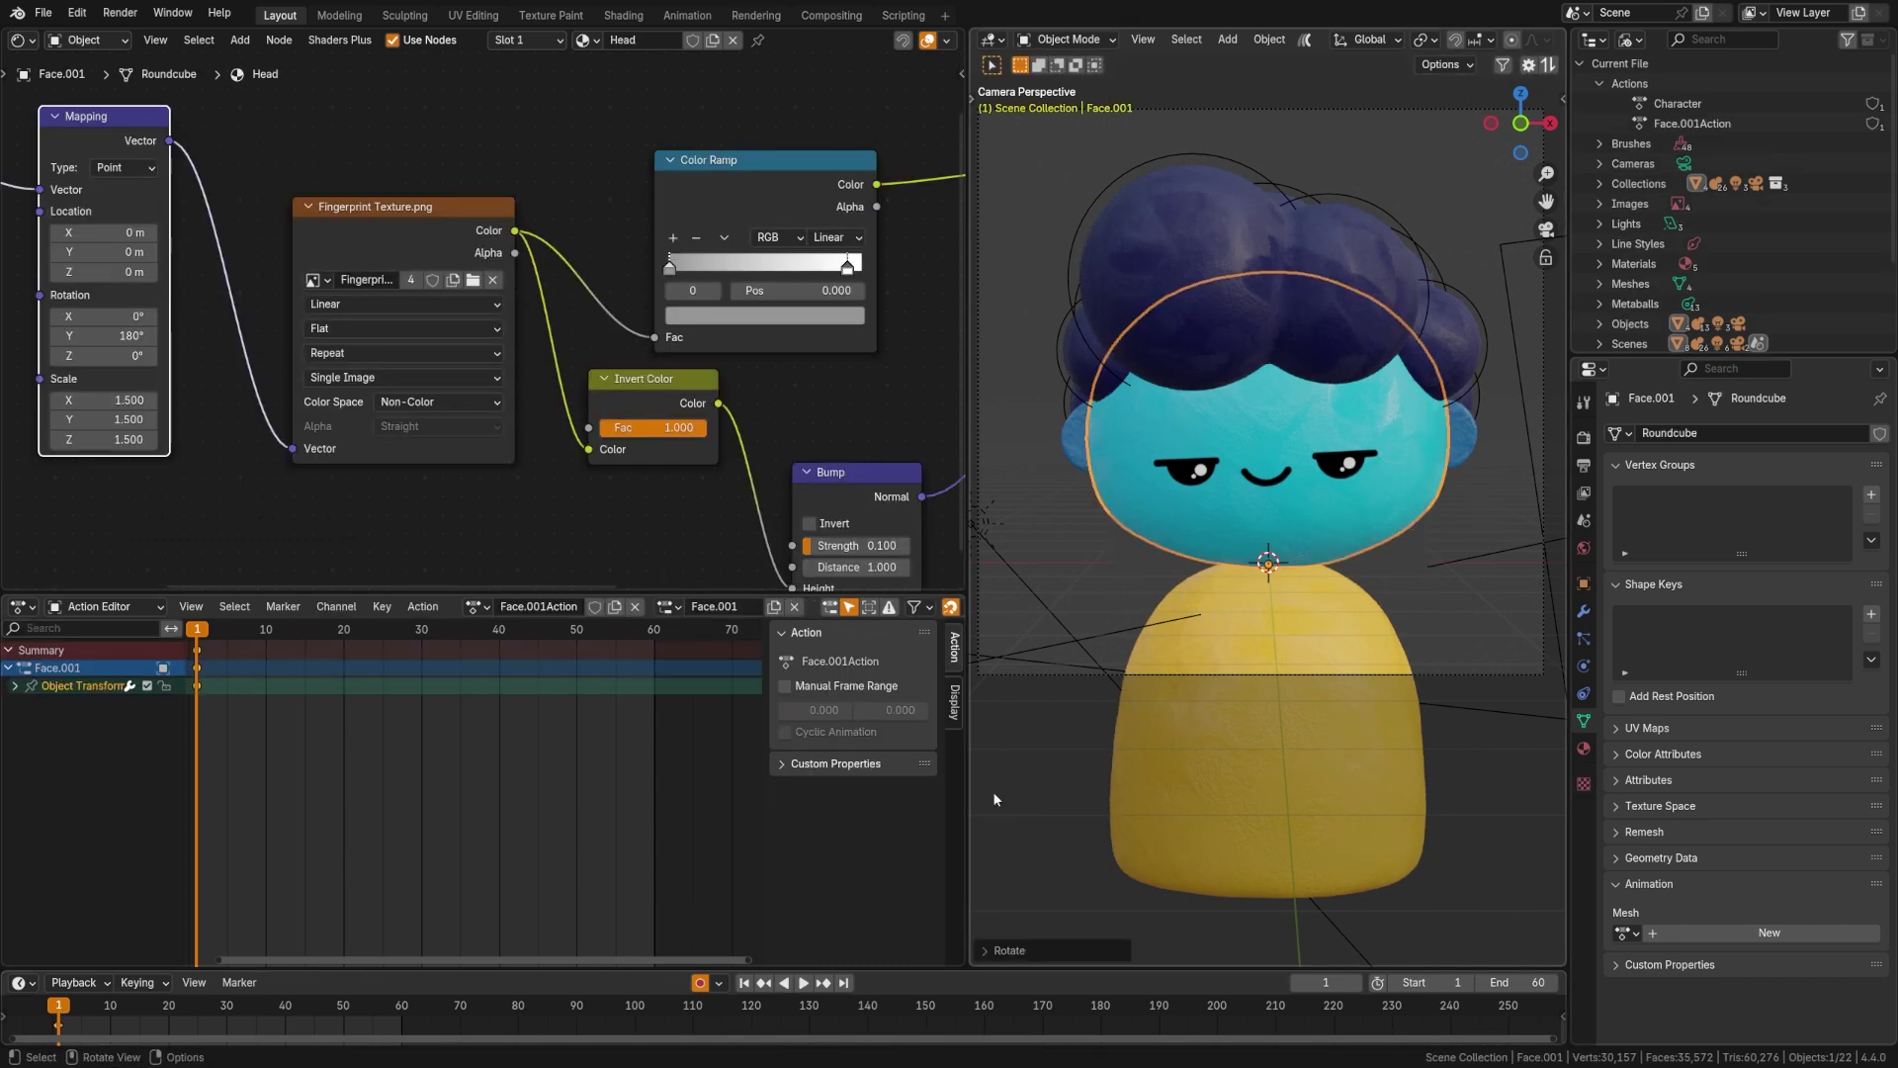
scroll(994, 799, "down", 9, "alt")
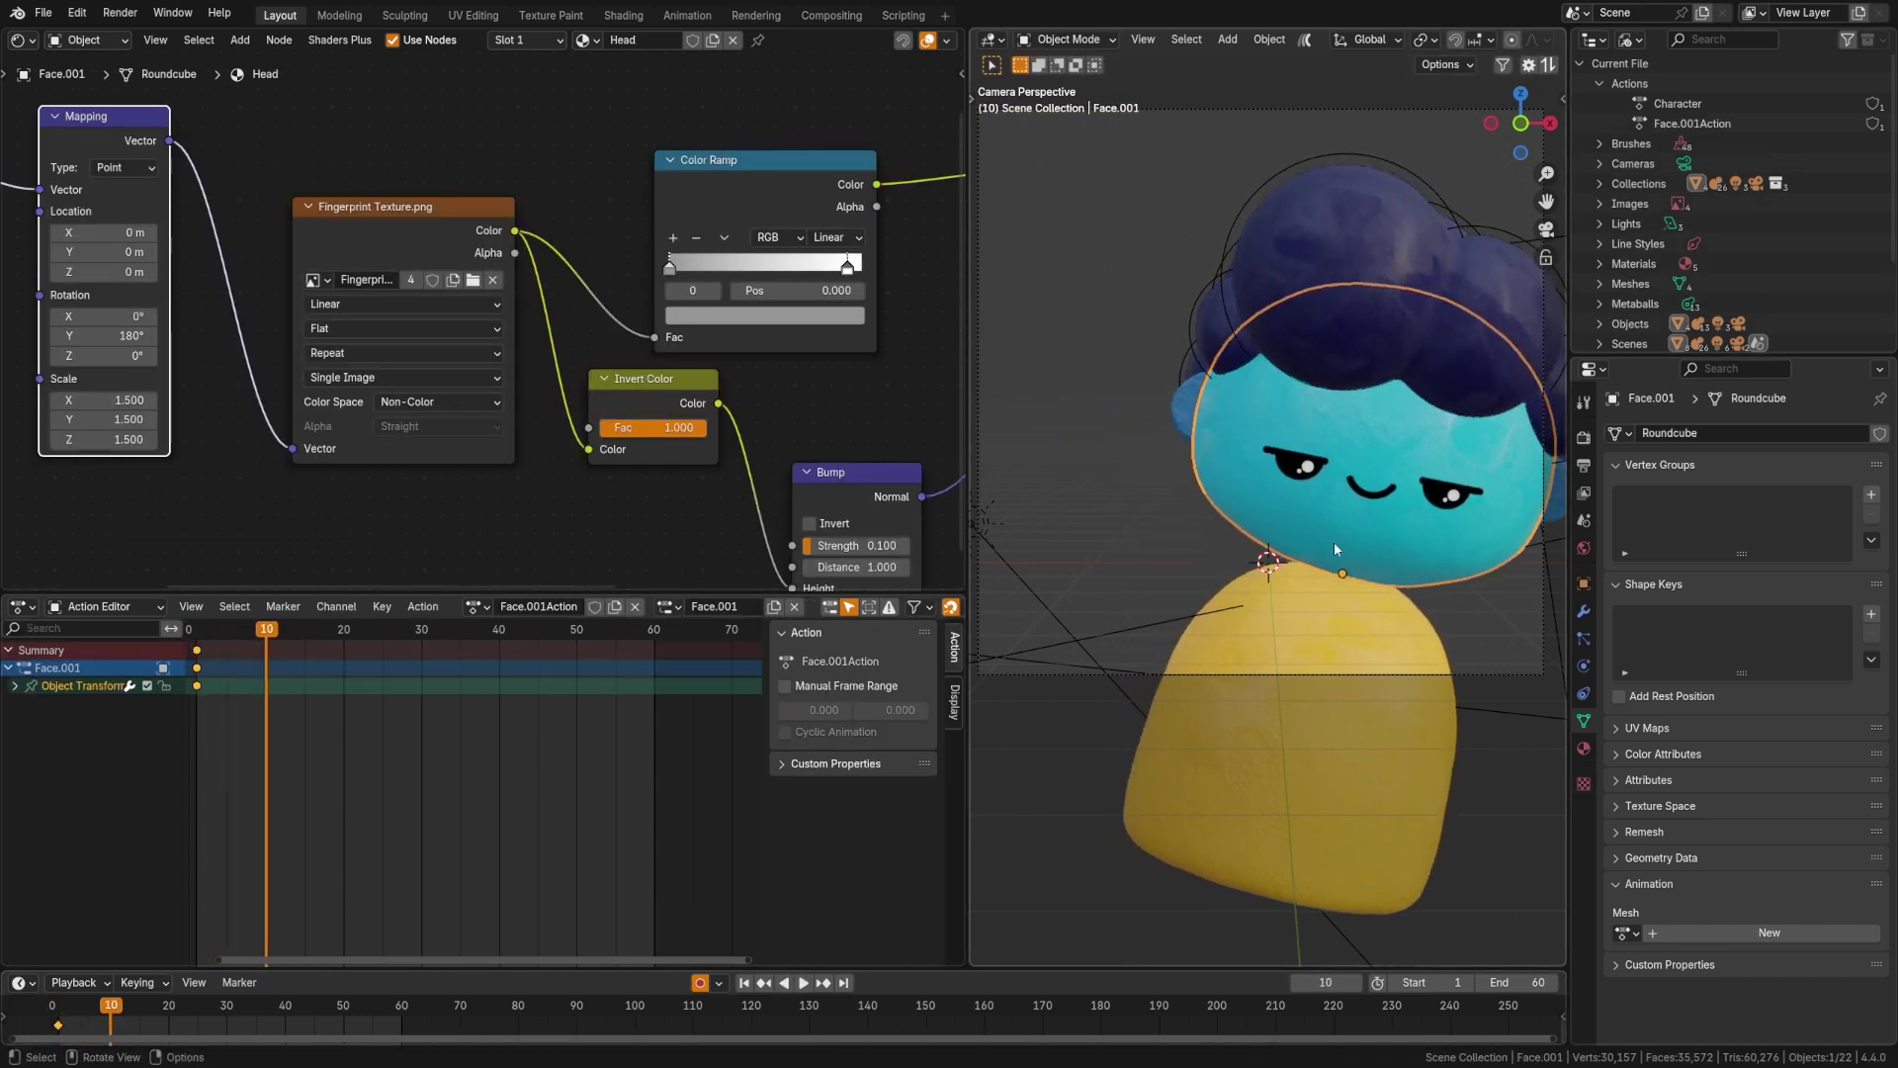
key("r")
left_click(1495, 519)
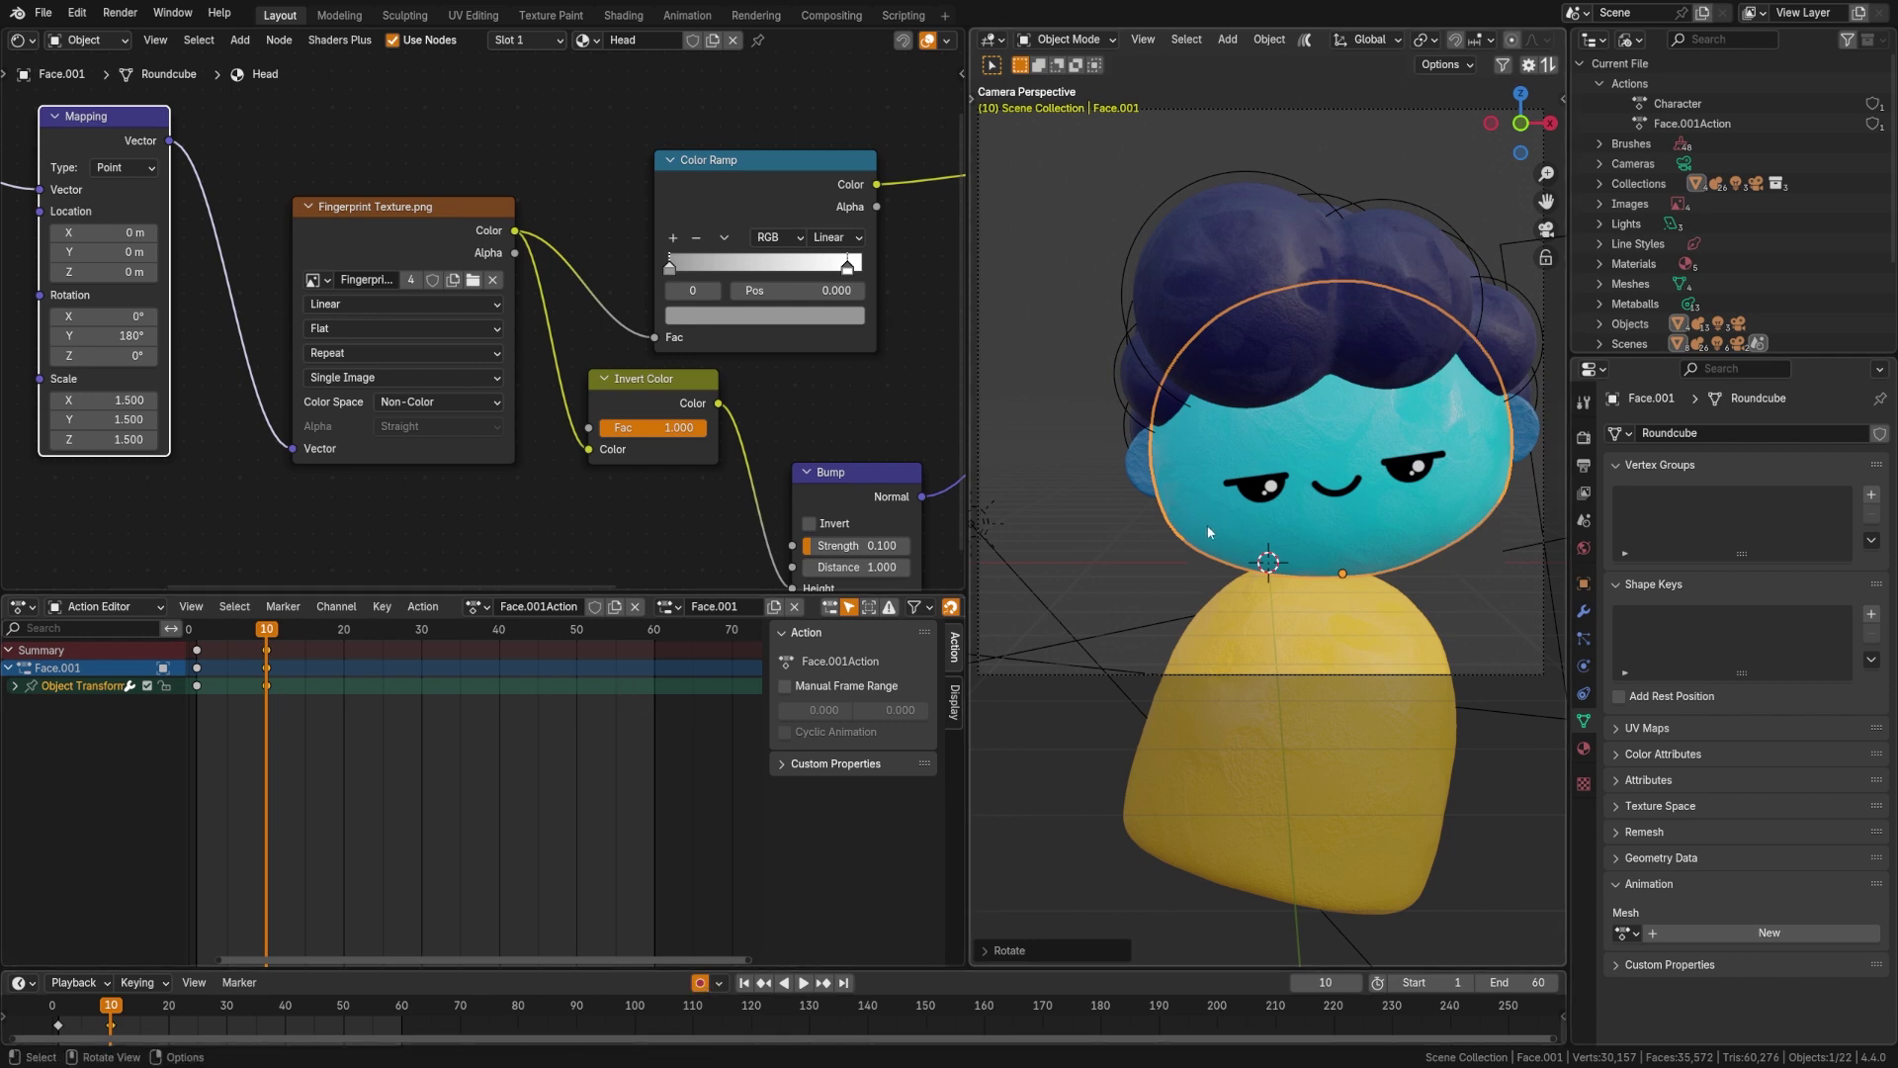
- Try assigning the Character action to the head, then unlink it and undo back to the head
left_click(475, 606)
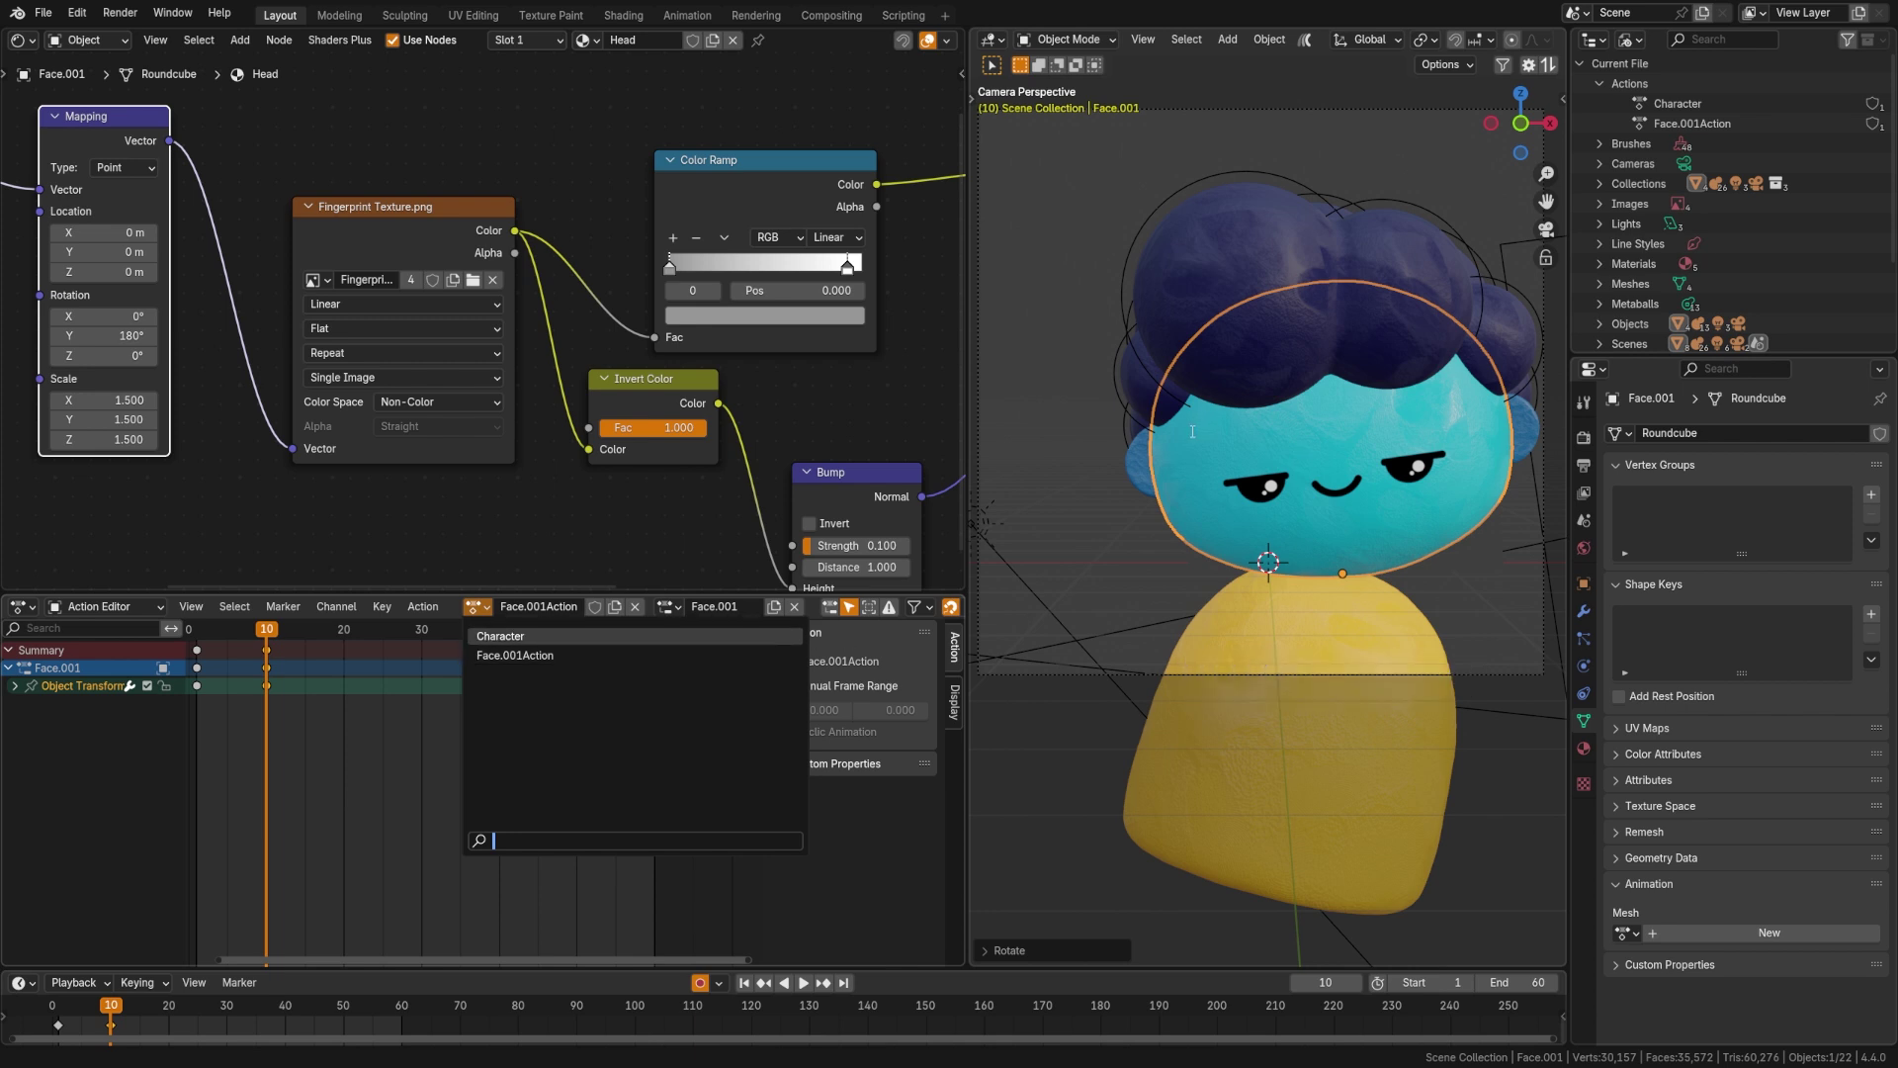
left_click(564, 638)
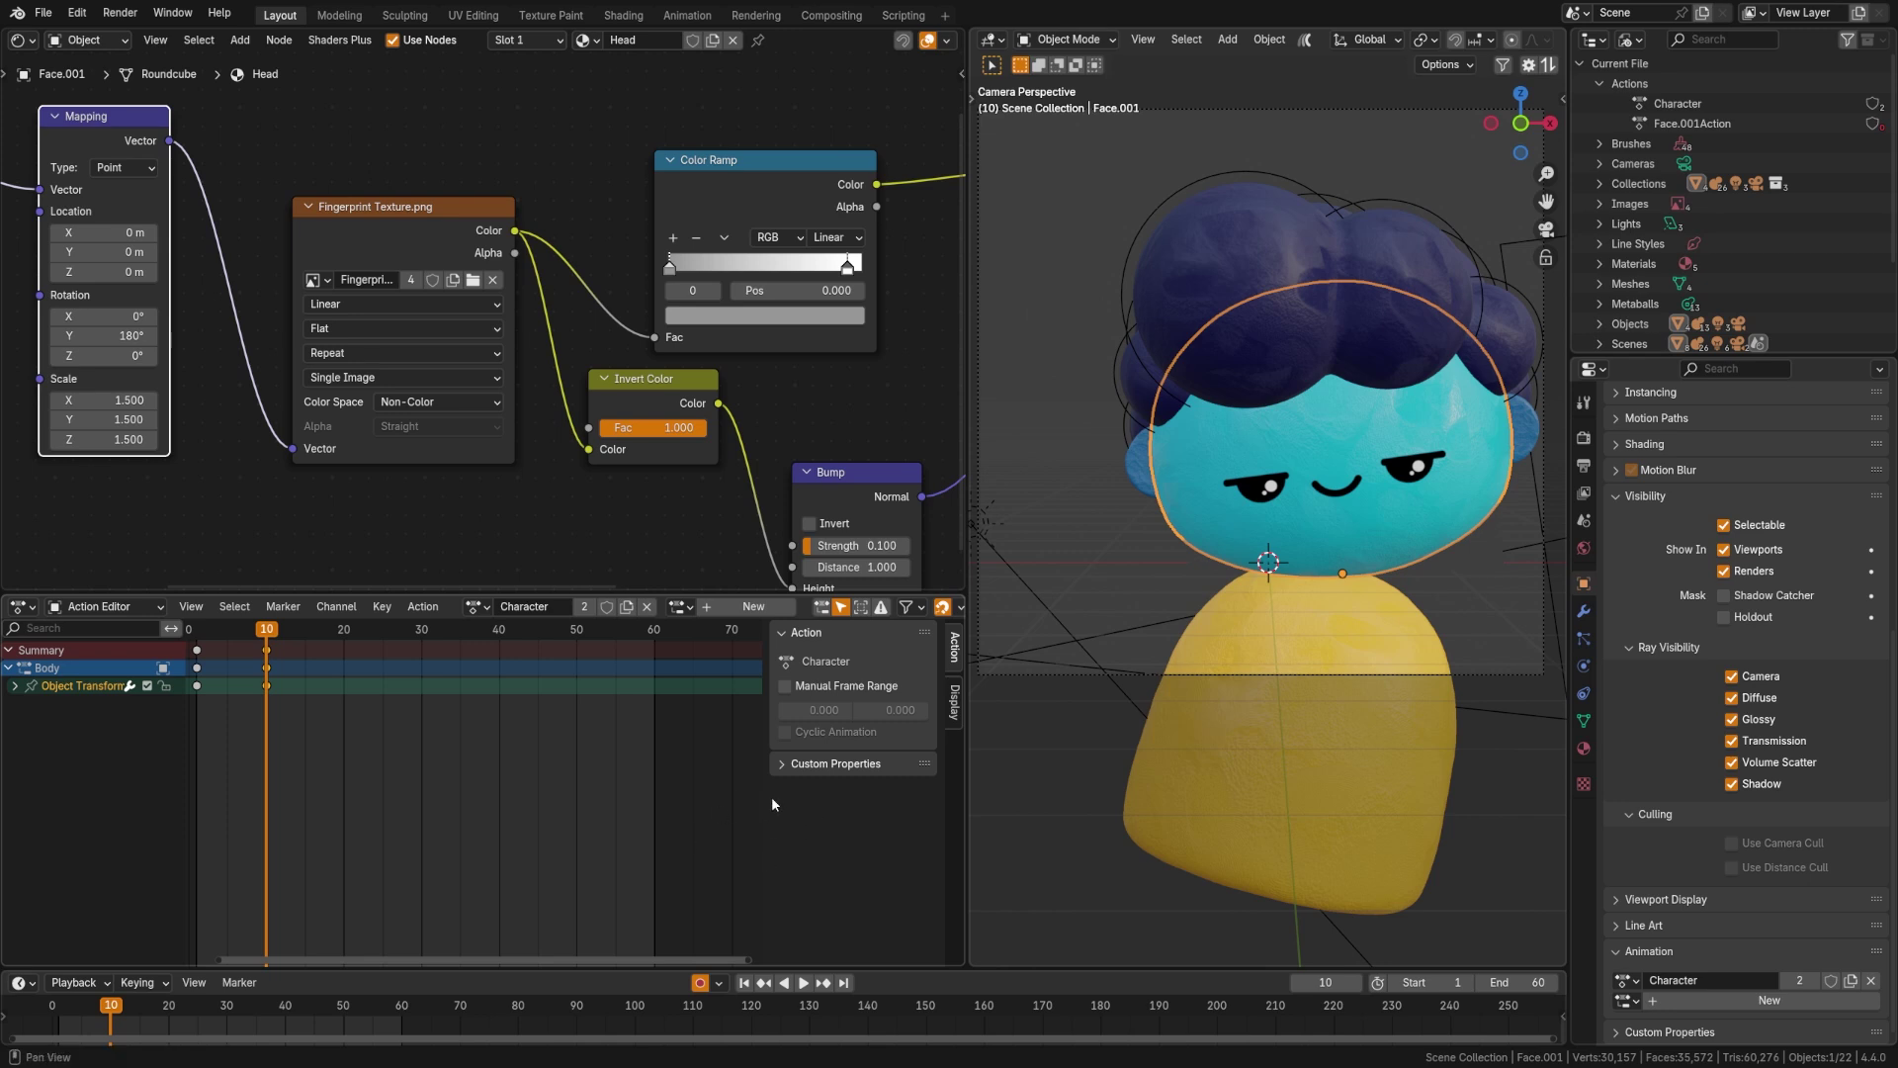
left_click(647, 606)
left_click(412, 606)
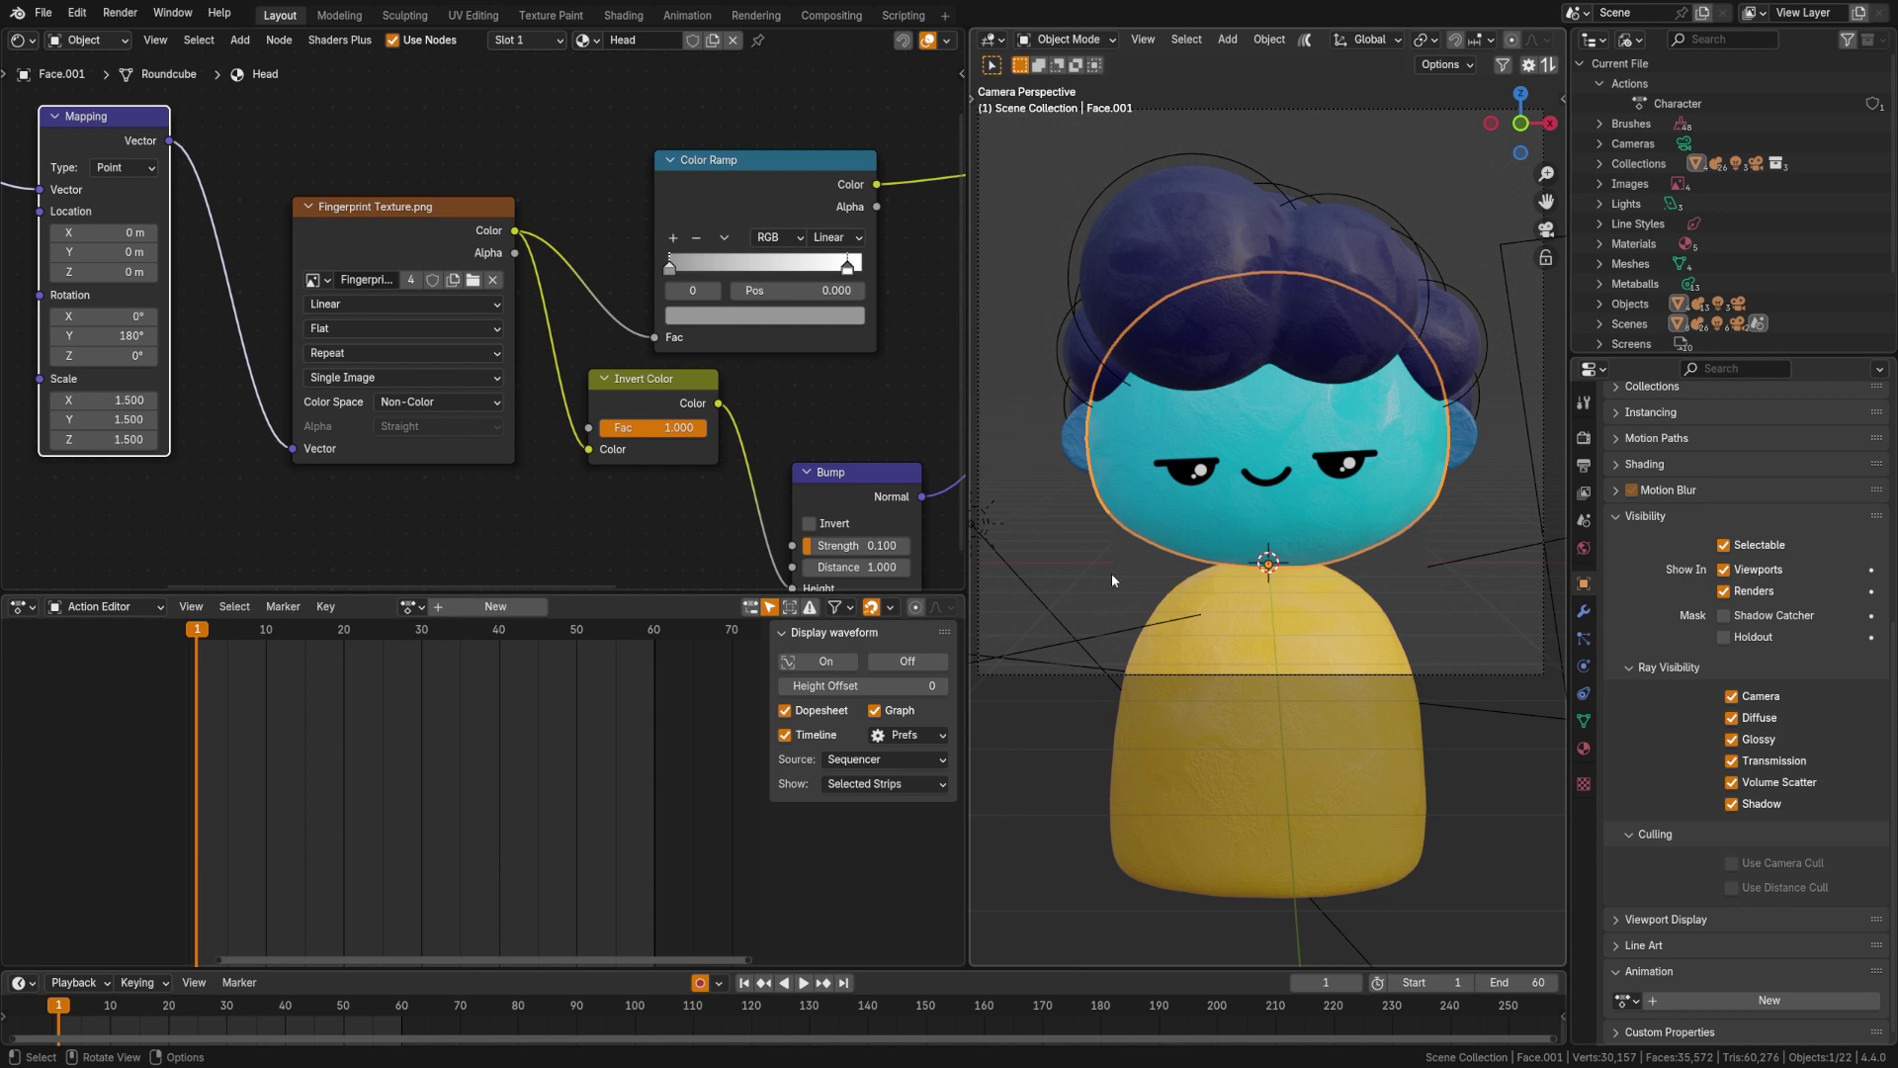
left_click(1267, 561)
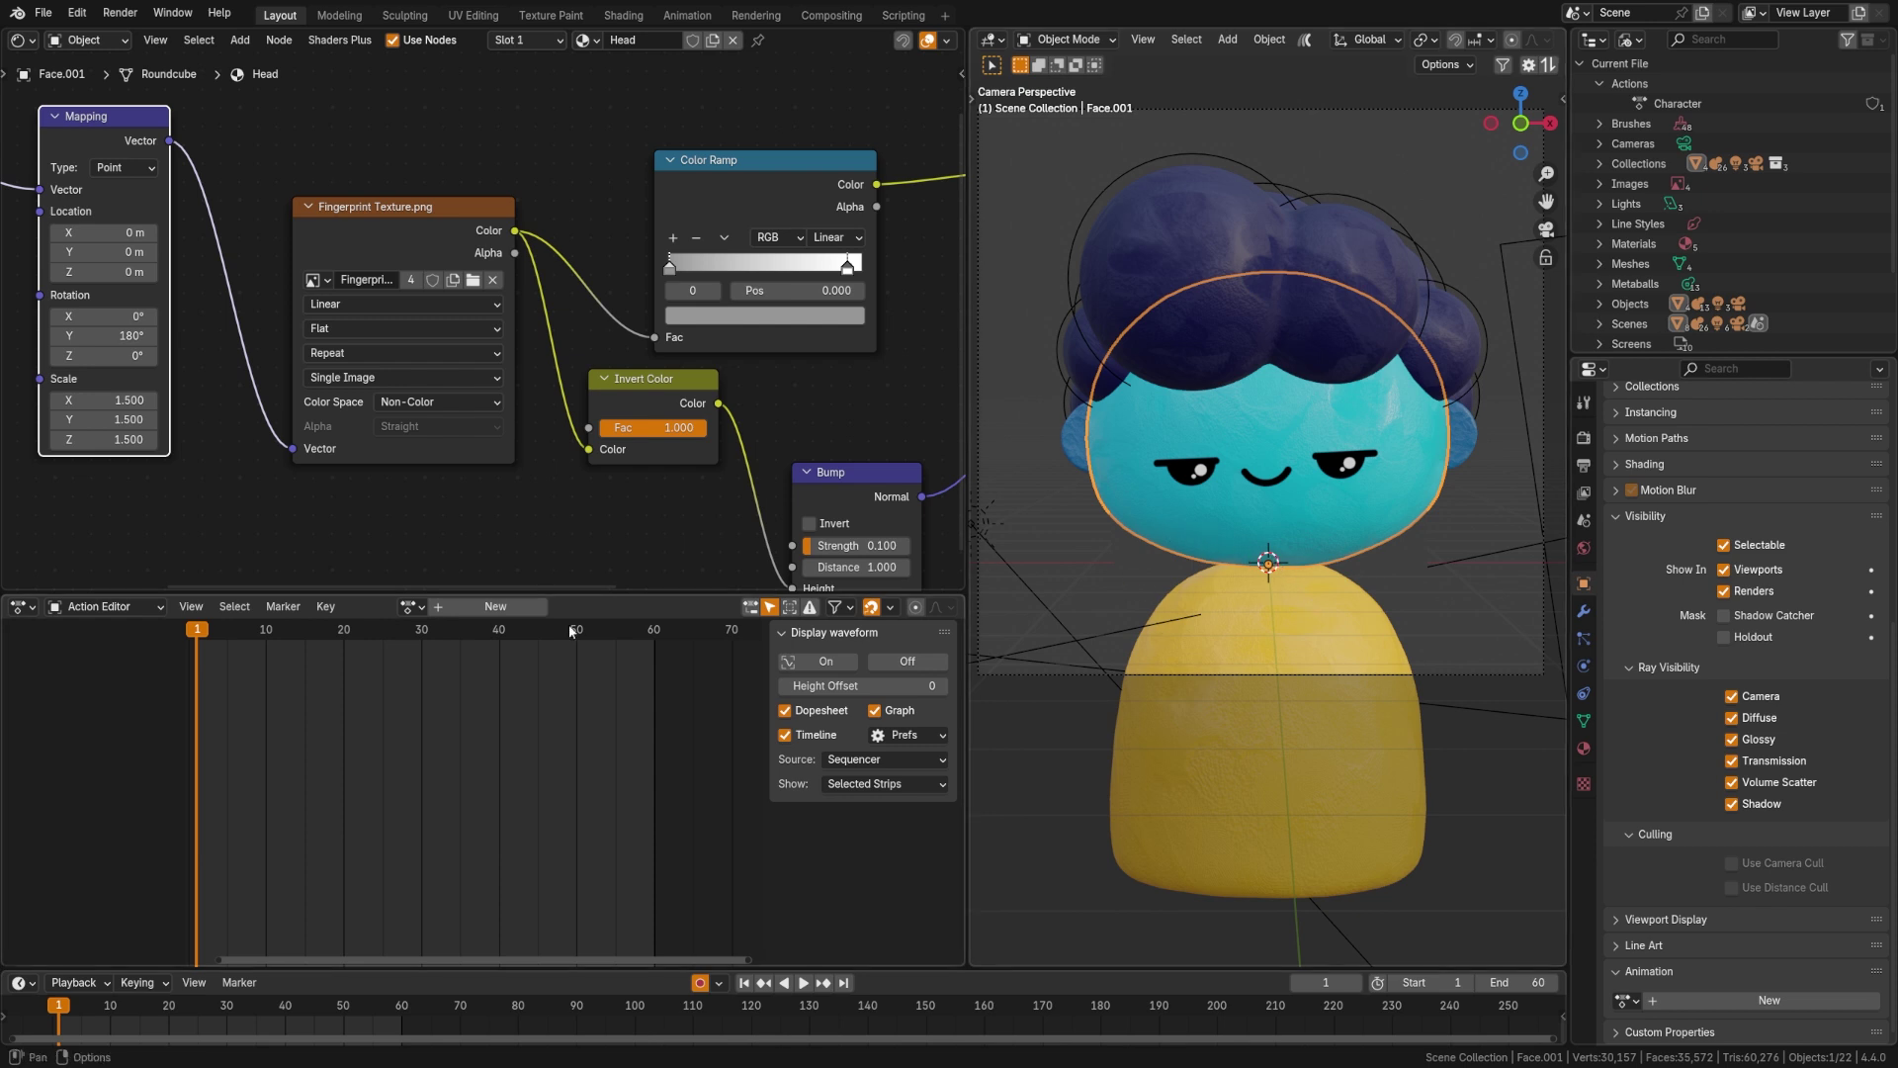
key("ctrl+z")
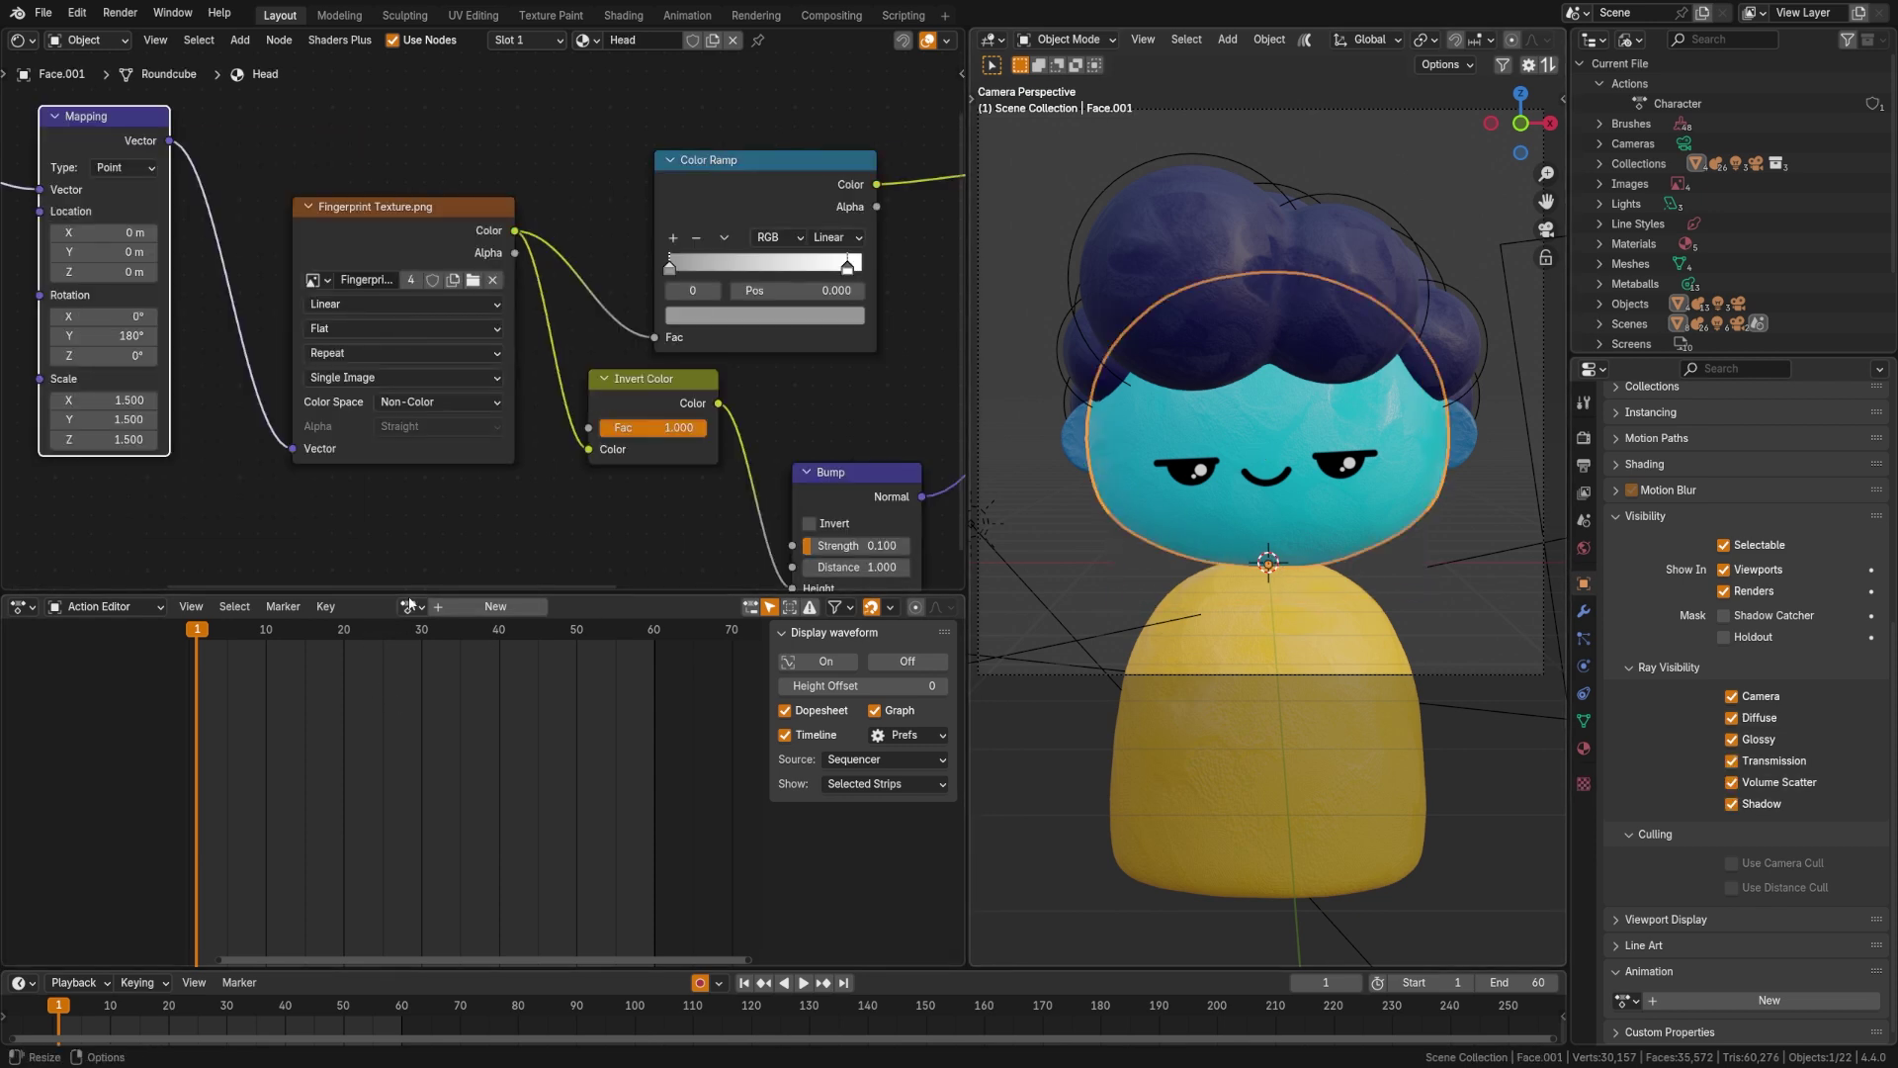
- Assign the Character action to the head and add a new slot named 'Head'
left_click(409, 606)
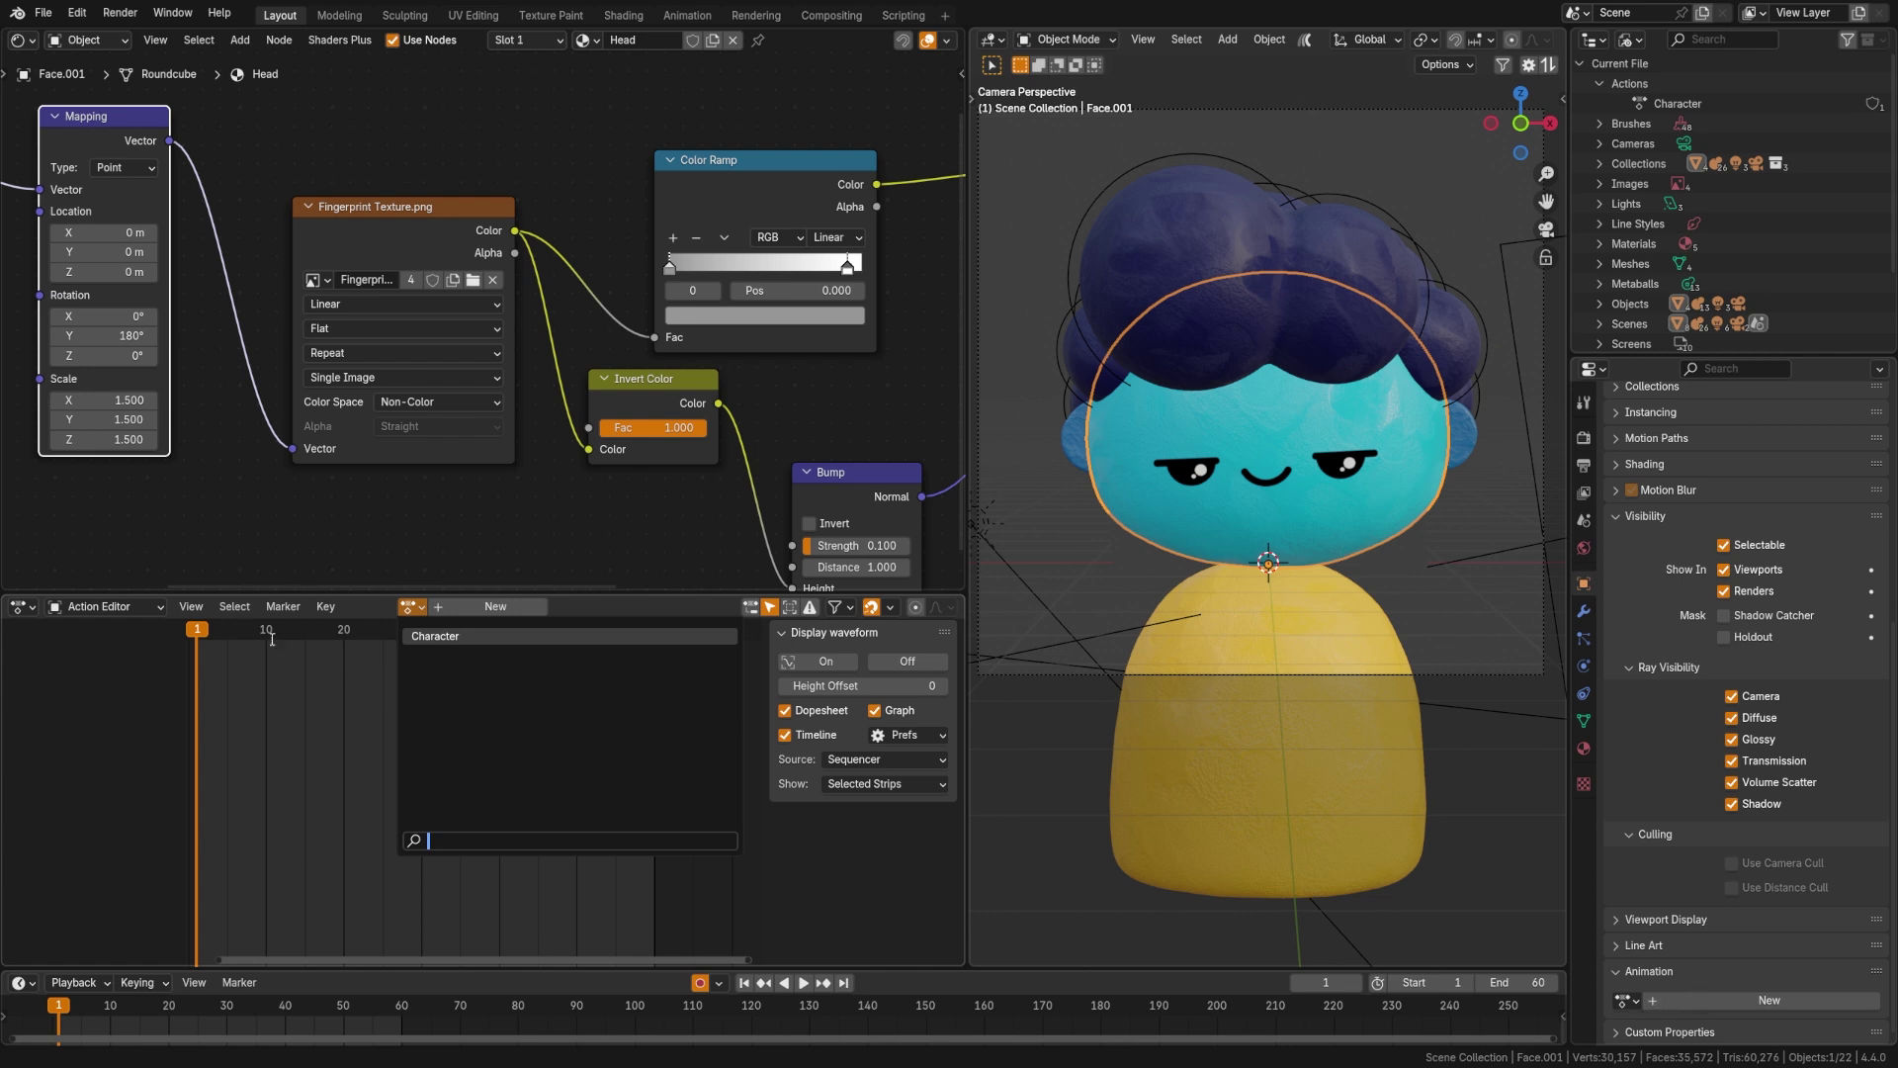
left_click(458, 636)
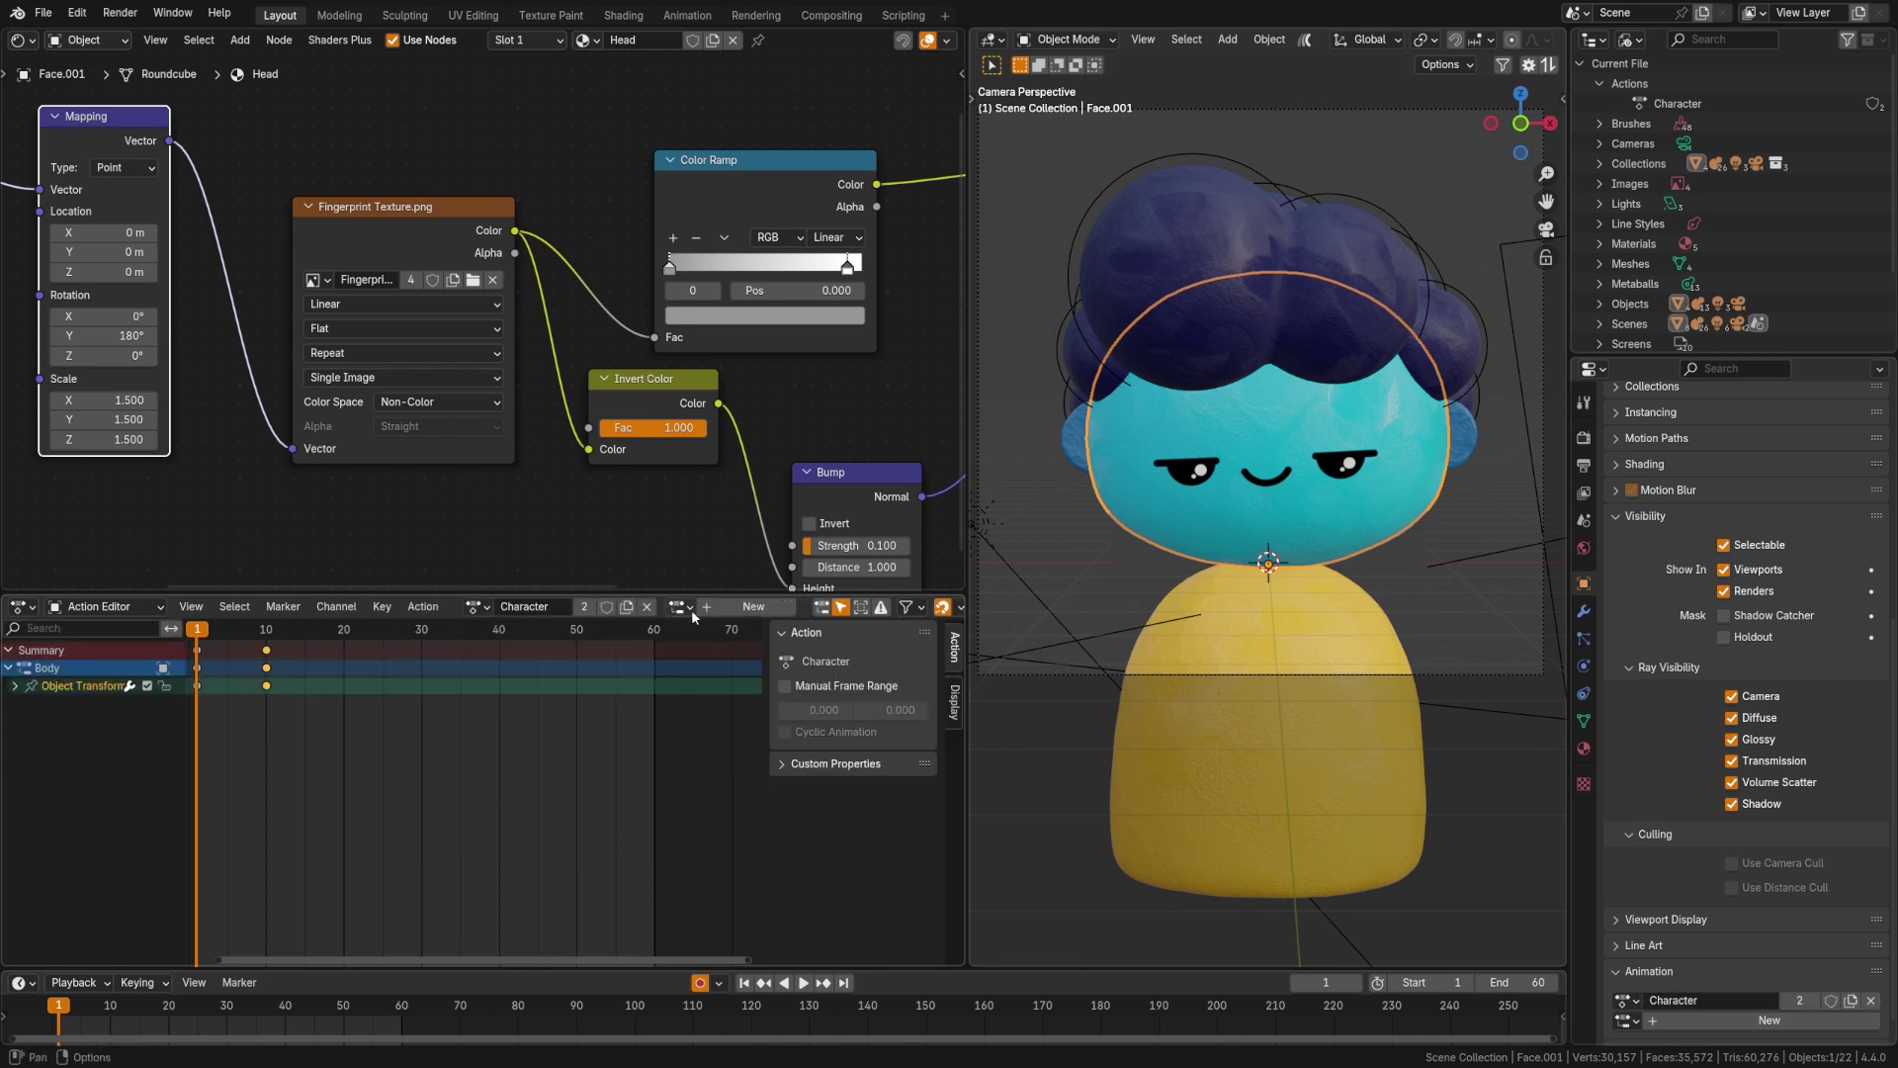
left_click(748, 609)
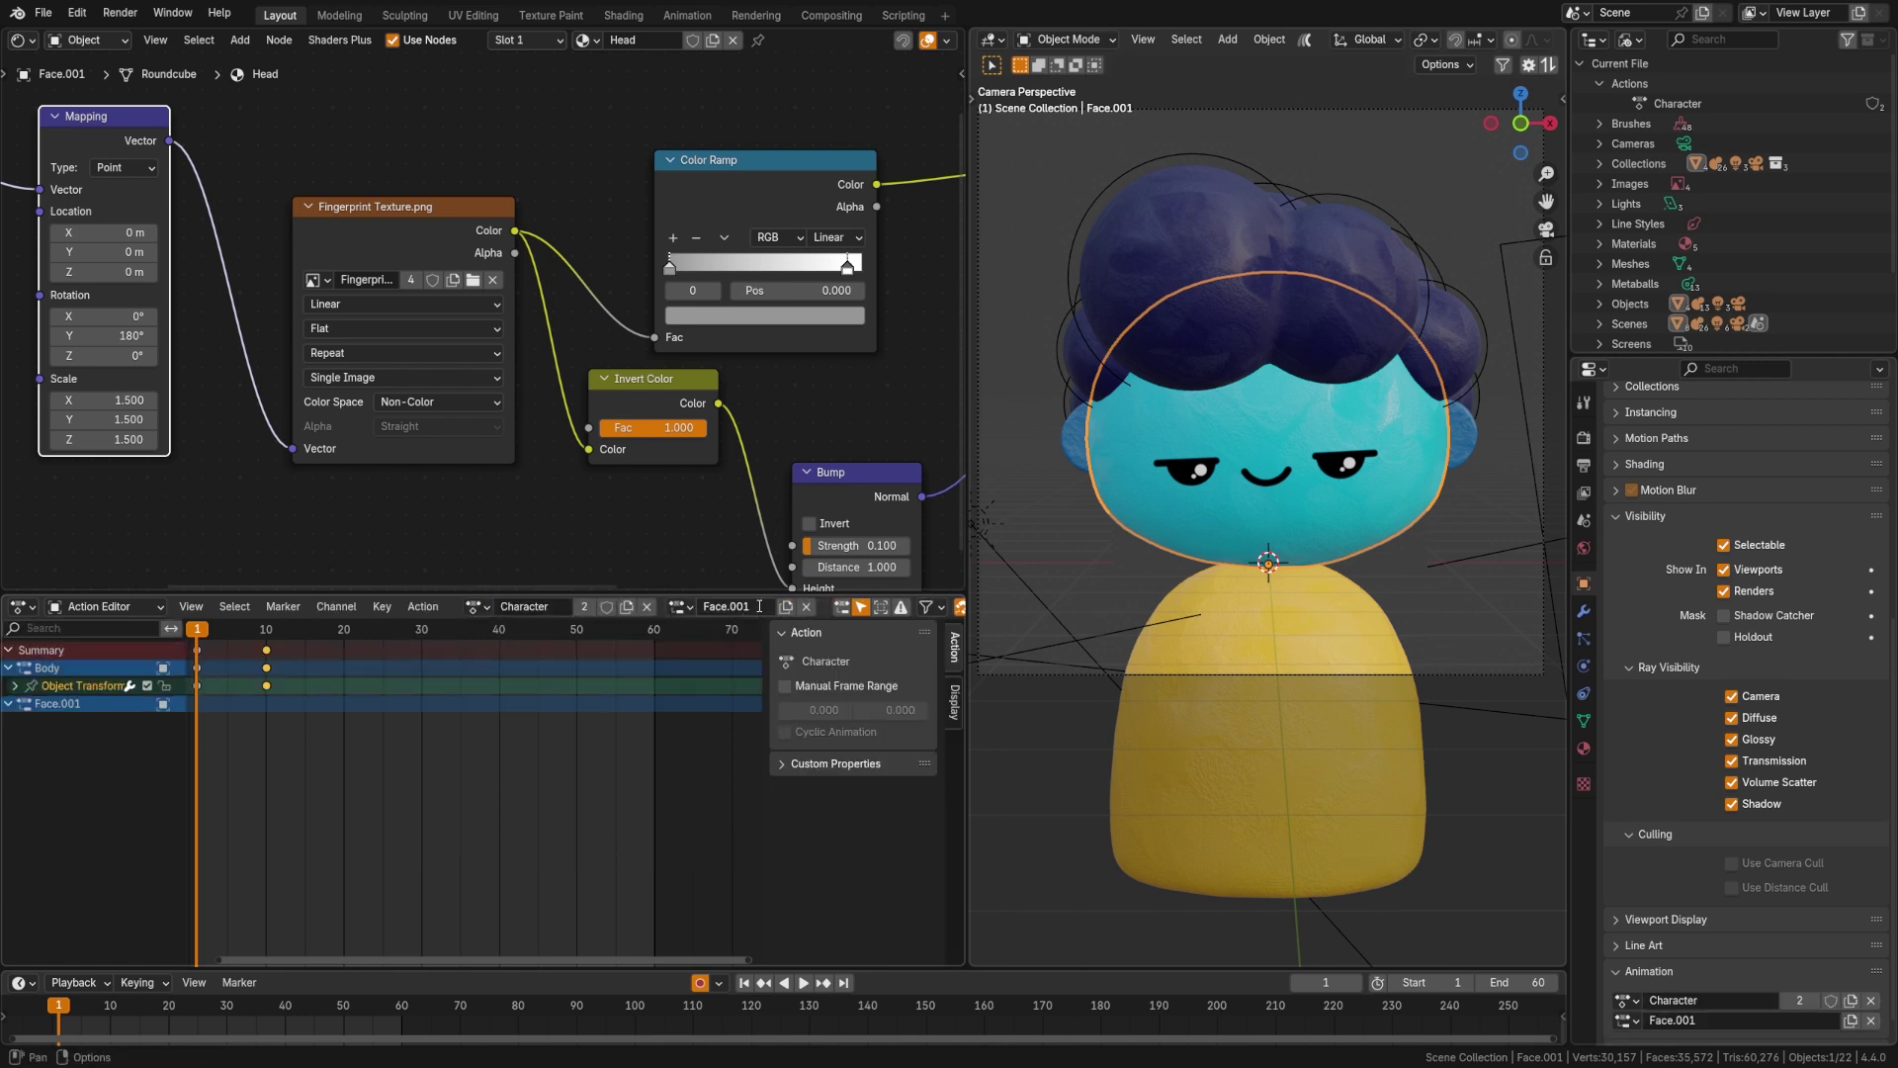
double_click(754, 608)
type("Head")
key("Return")
- Key head rotations at frame 1 and frame 10 in the Head slot
key("r")
left_click(1176, 605)
key("Right")
key("Right")
key("Right")
key("Right")
key("Right")
key("Right")
key("Right")
key("Right")
key("Right")
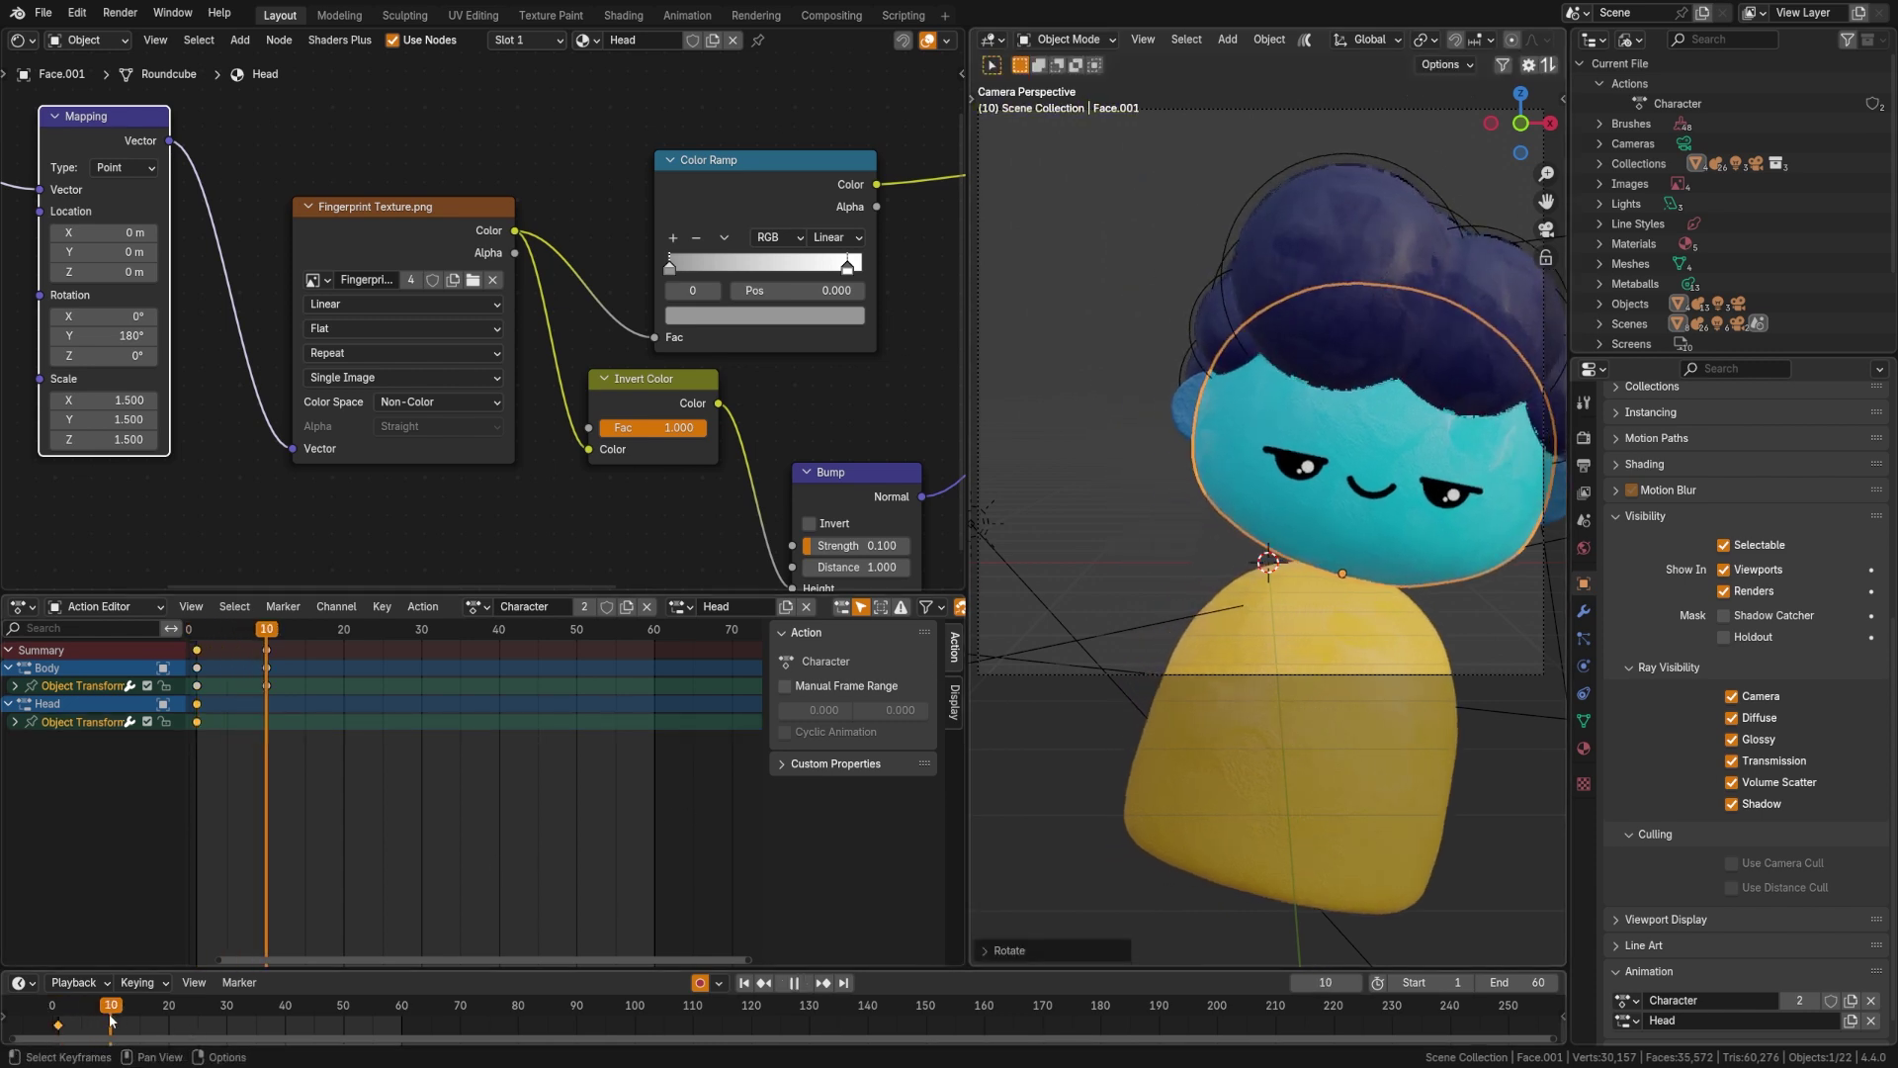
key("r")
left_click(1463, 444)
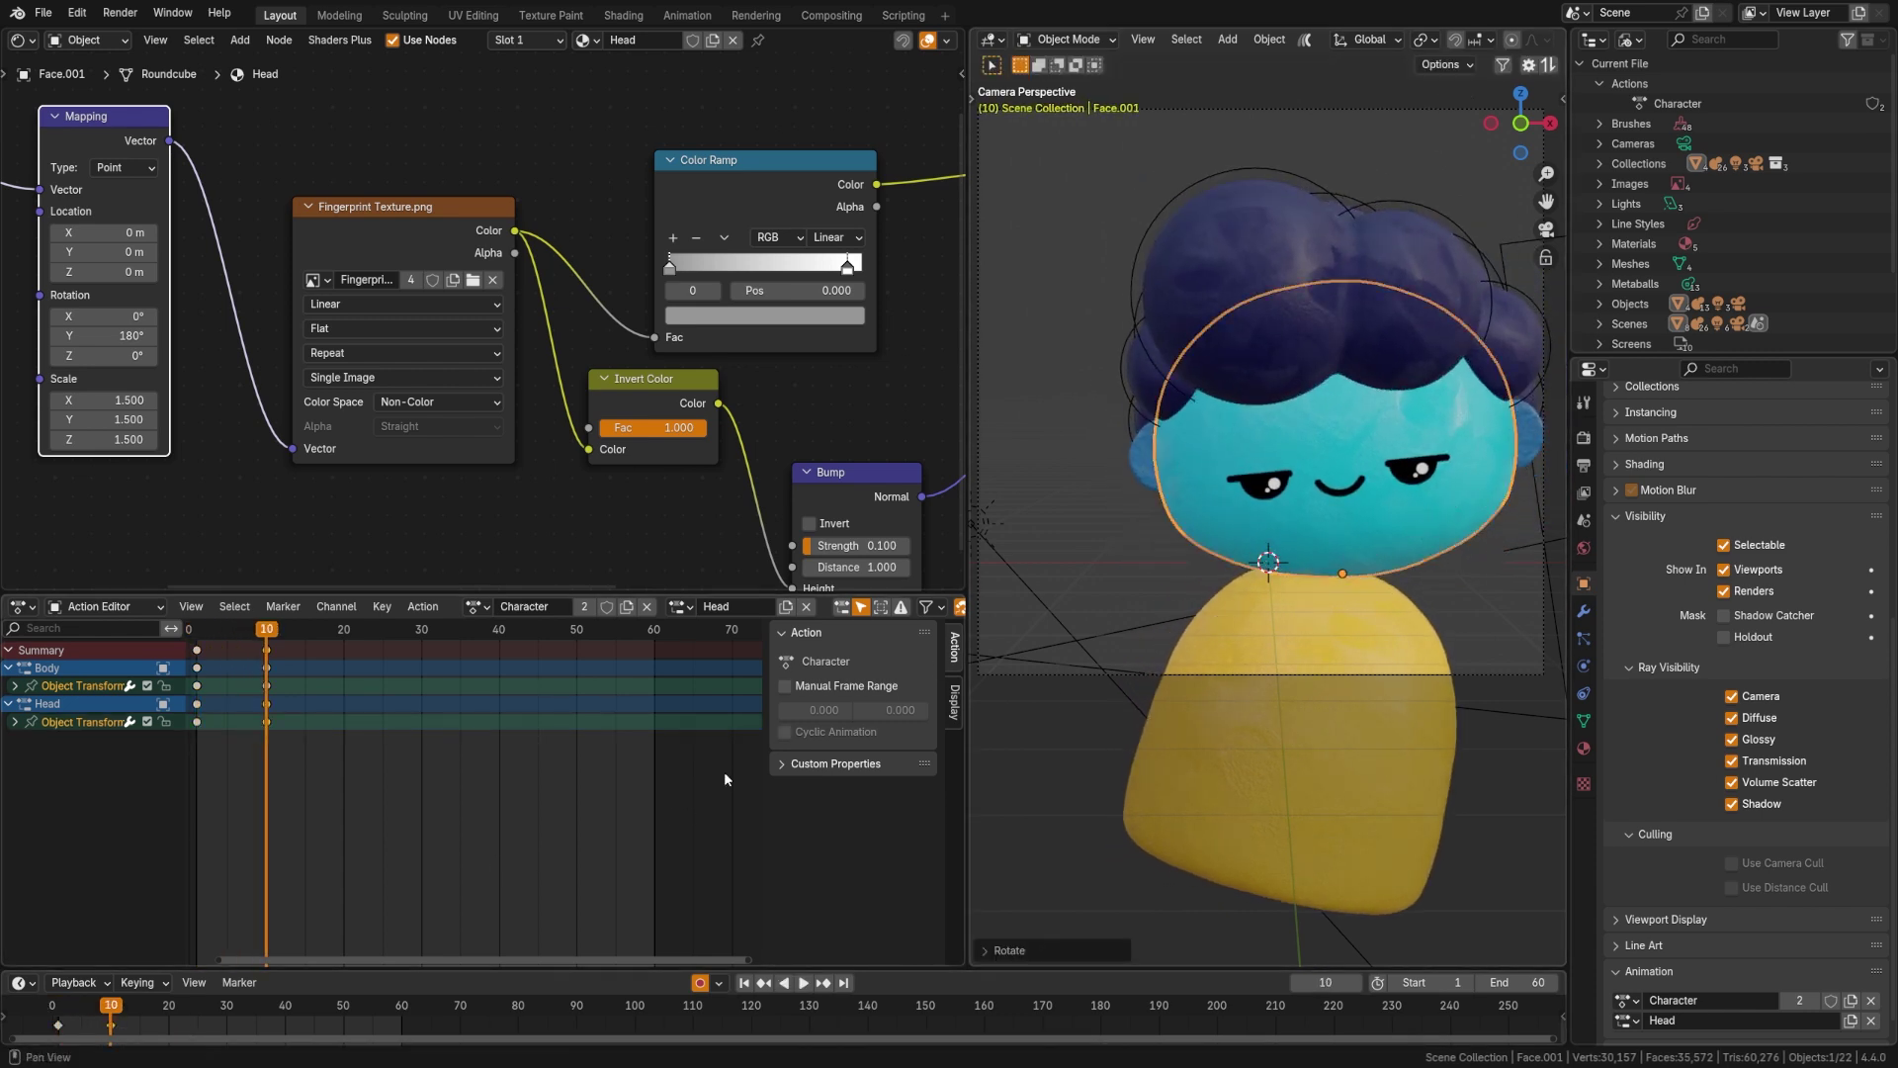
- Confirm the Character action and Head slot, select the frame-10 keys, play, and return to frame 1
left_click(477, 607)
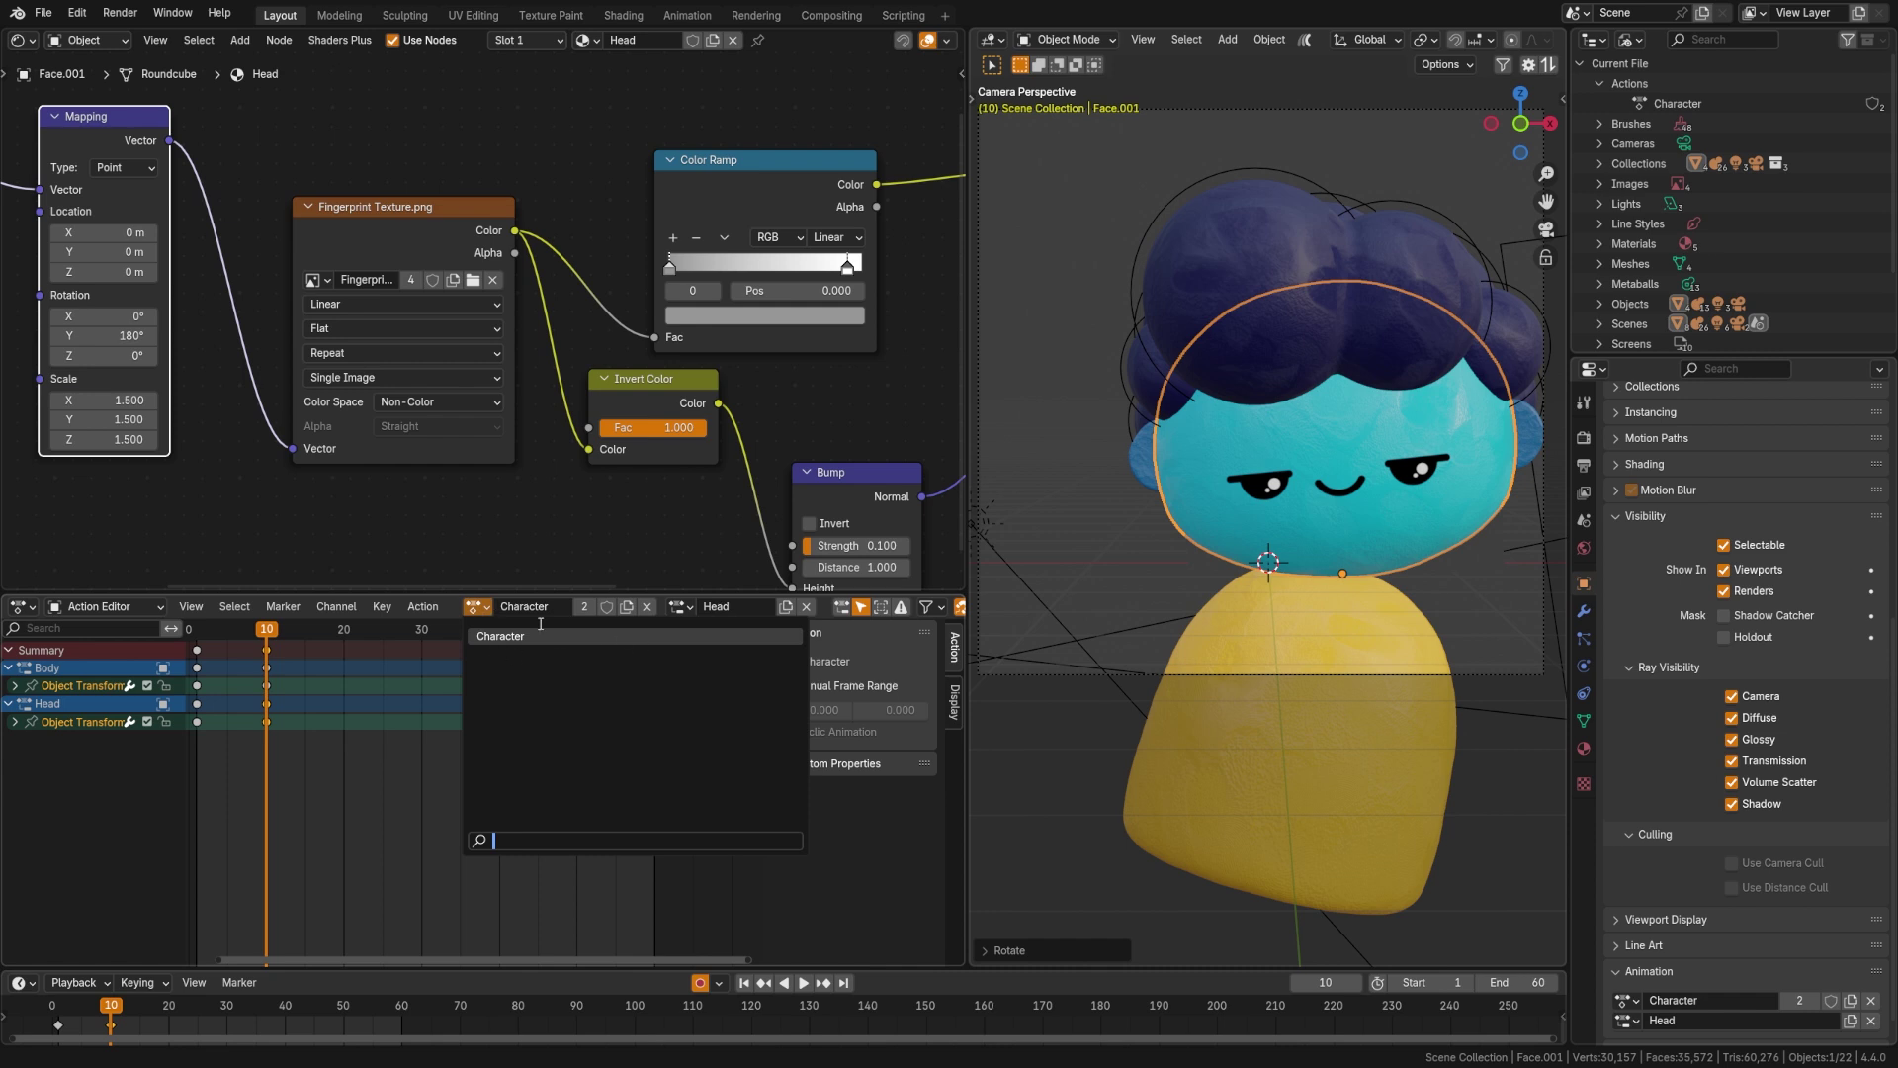
left_click(666, 634)
left_click(682, 606)
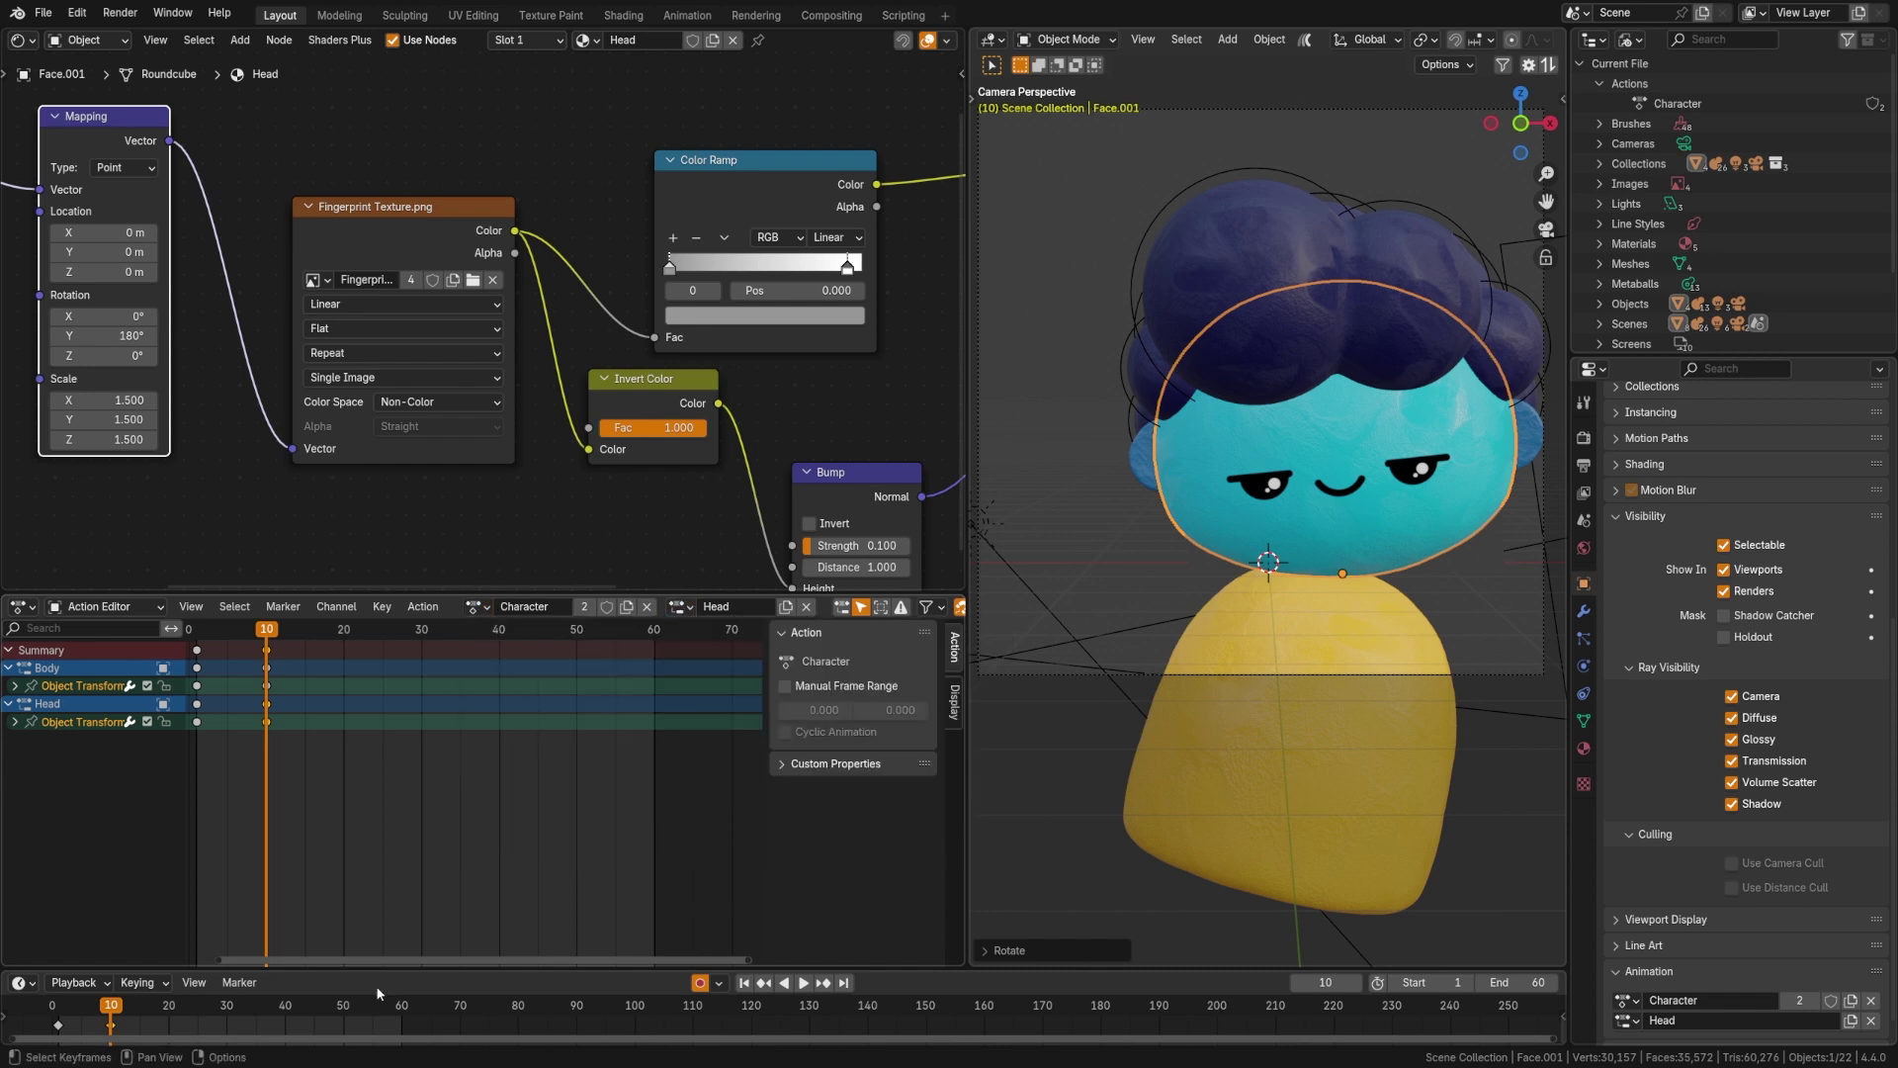
left_click(111, 1024)
key("space")
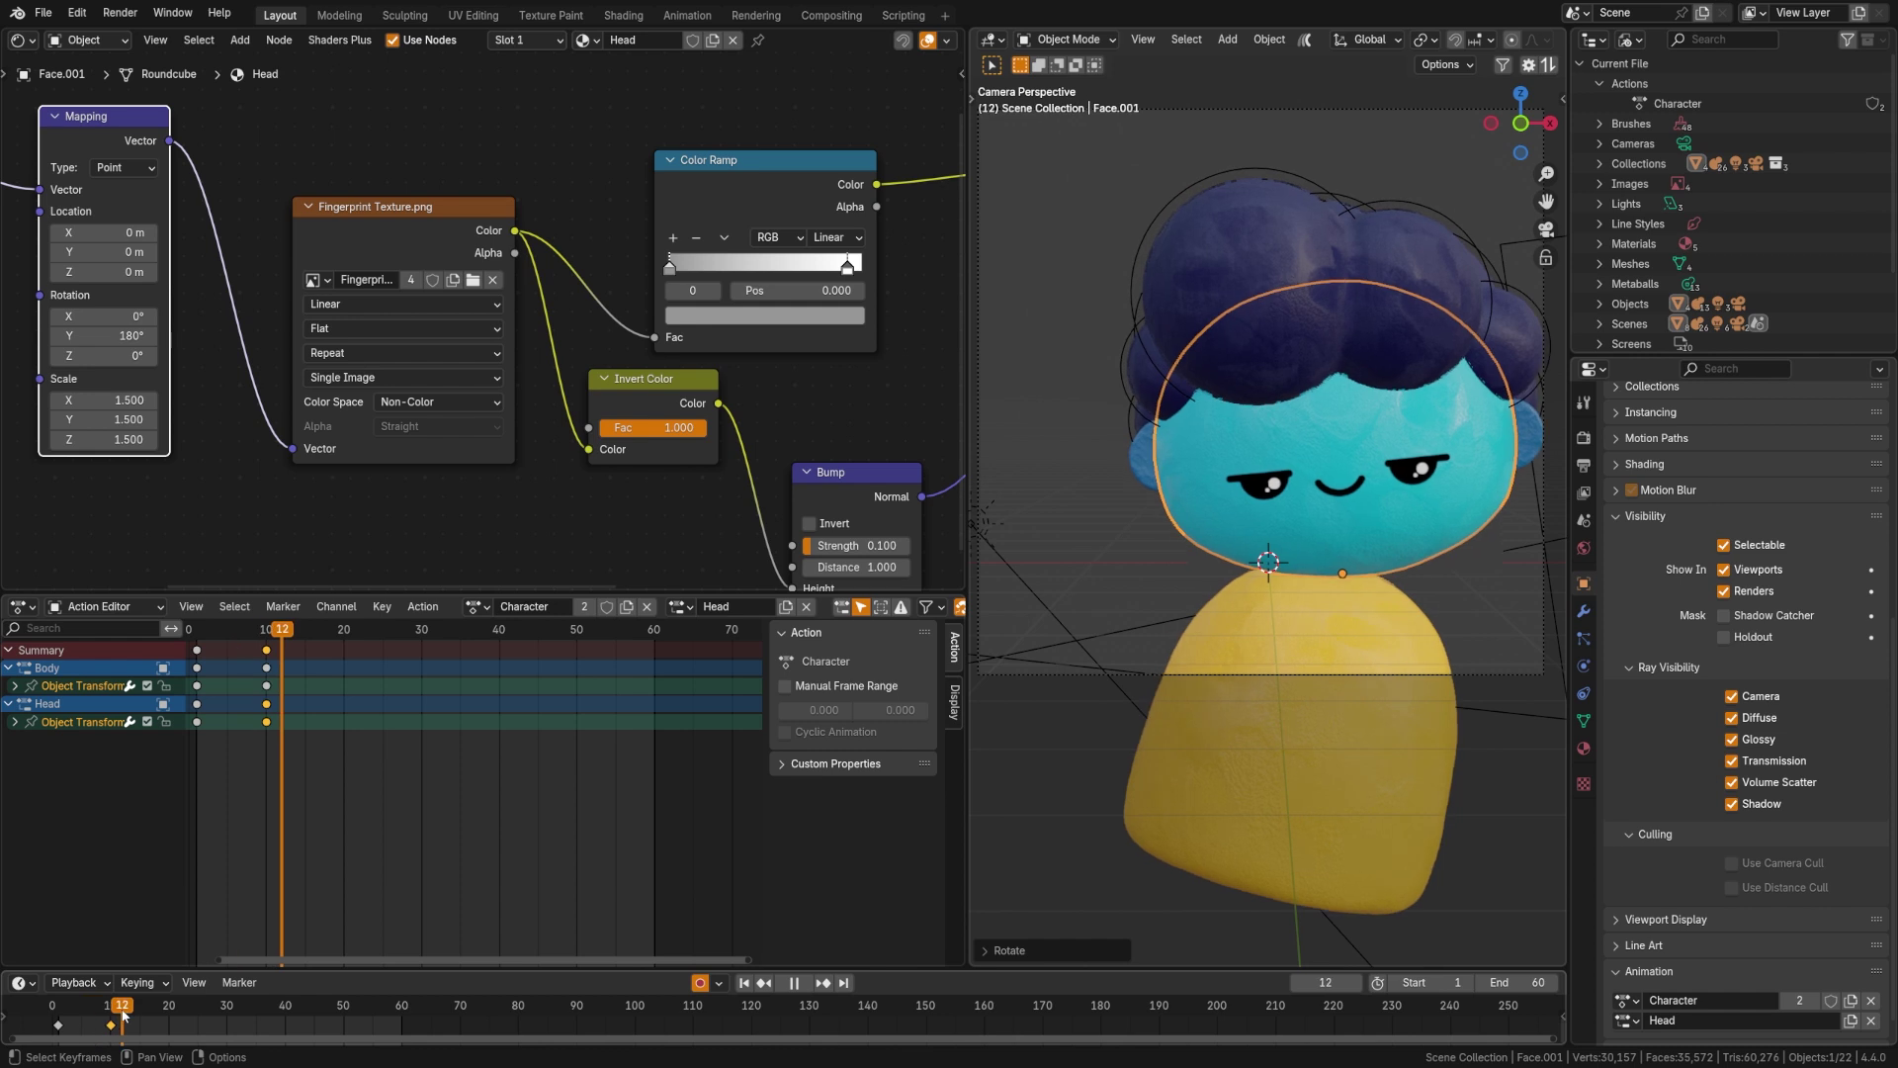
left_click(57, 1015)
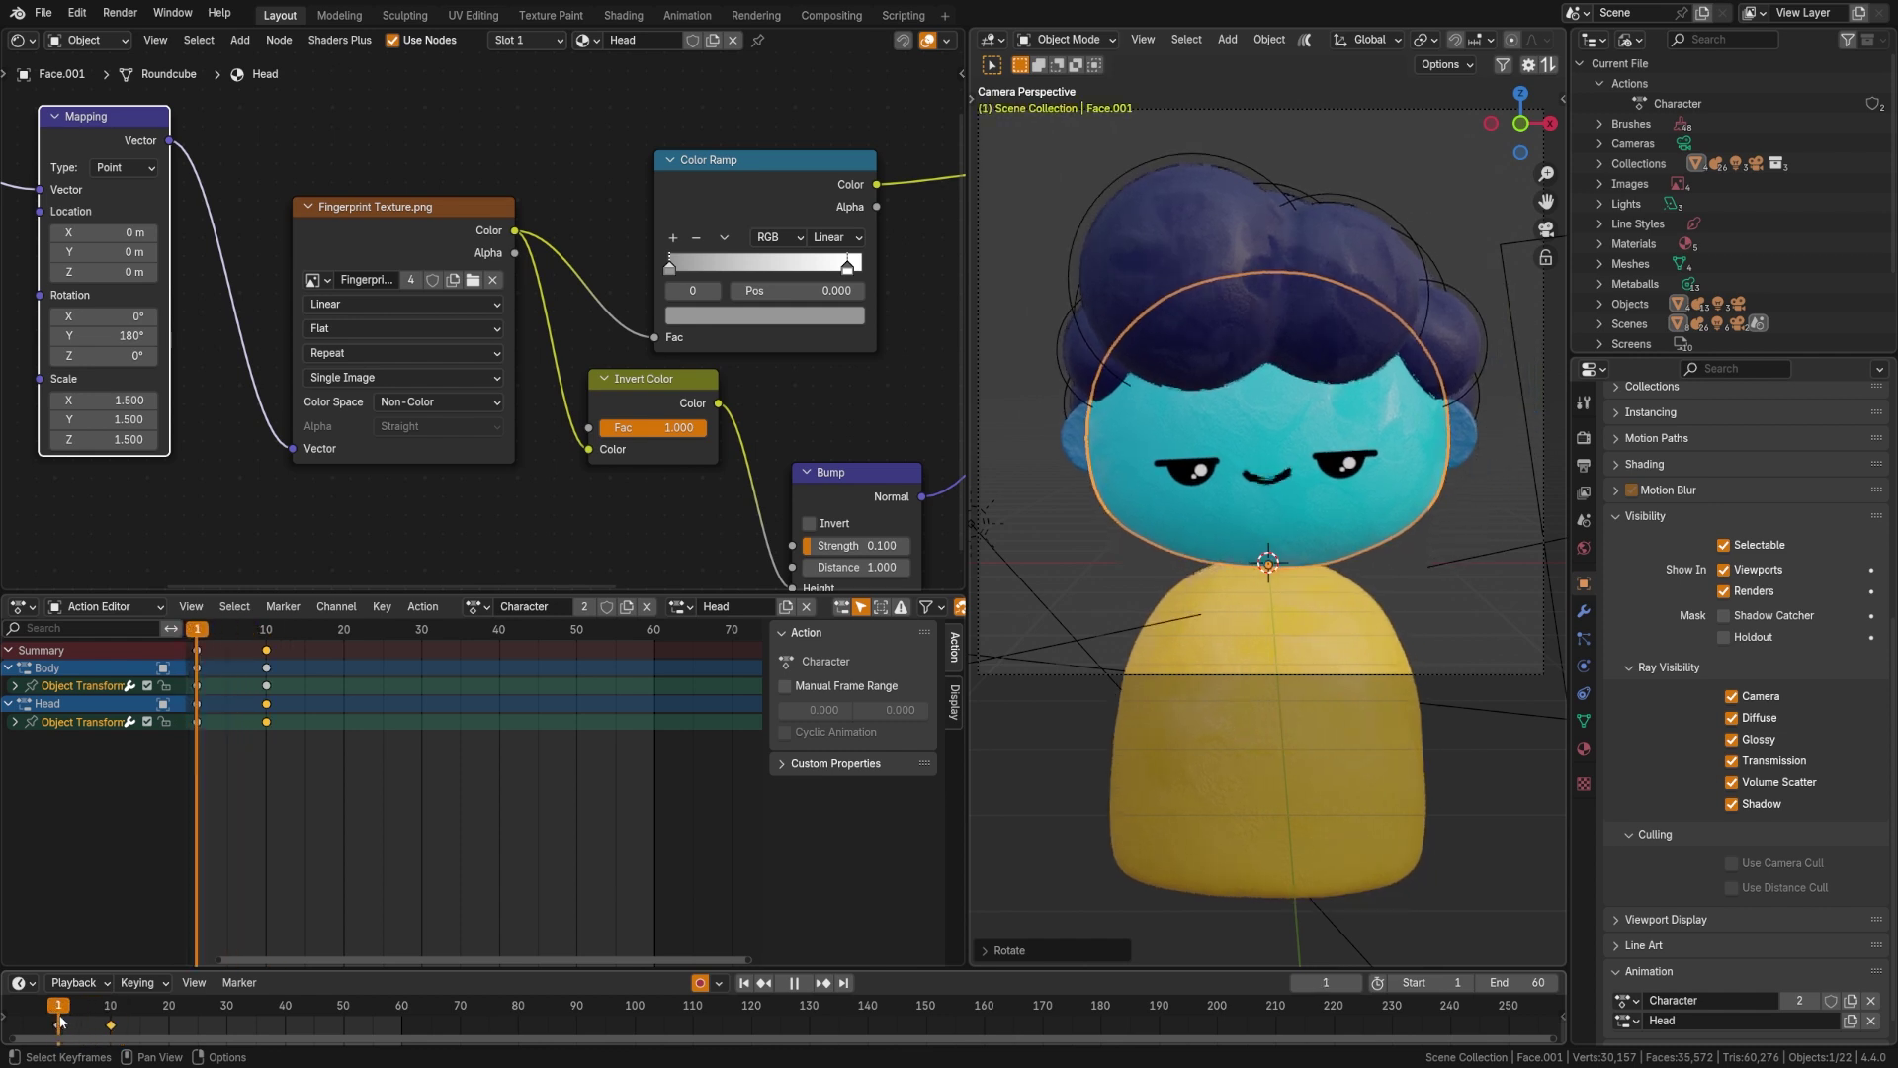
- Stop playback, select the Face plane, and keyframe the face image Offset at 12
key("space")
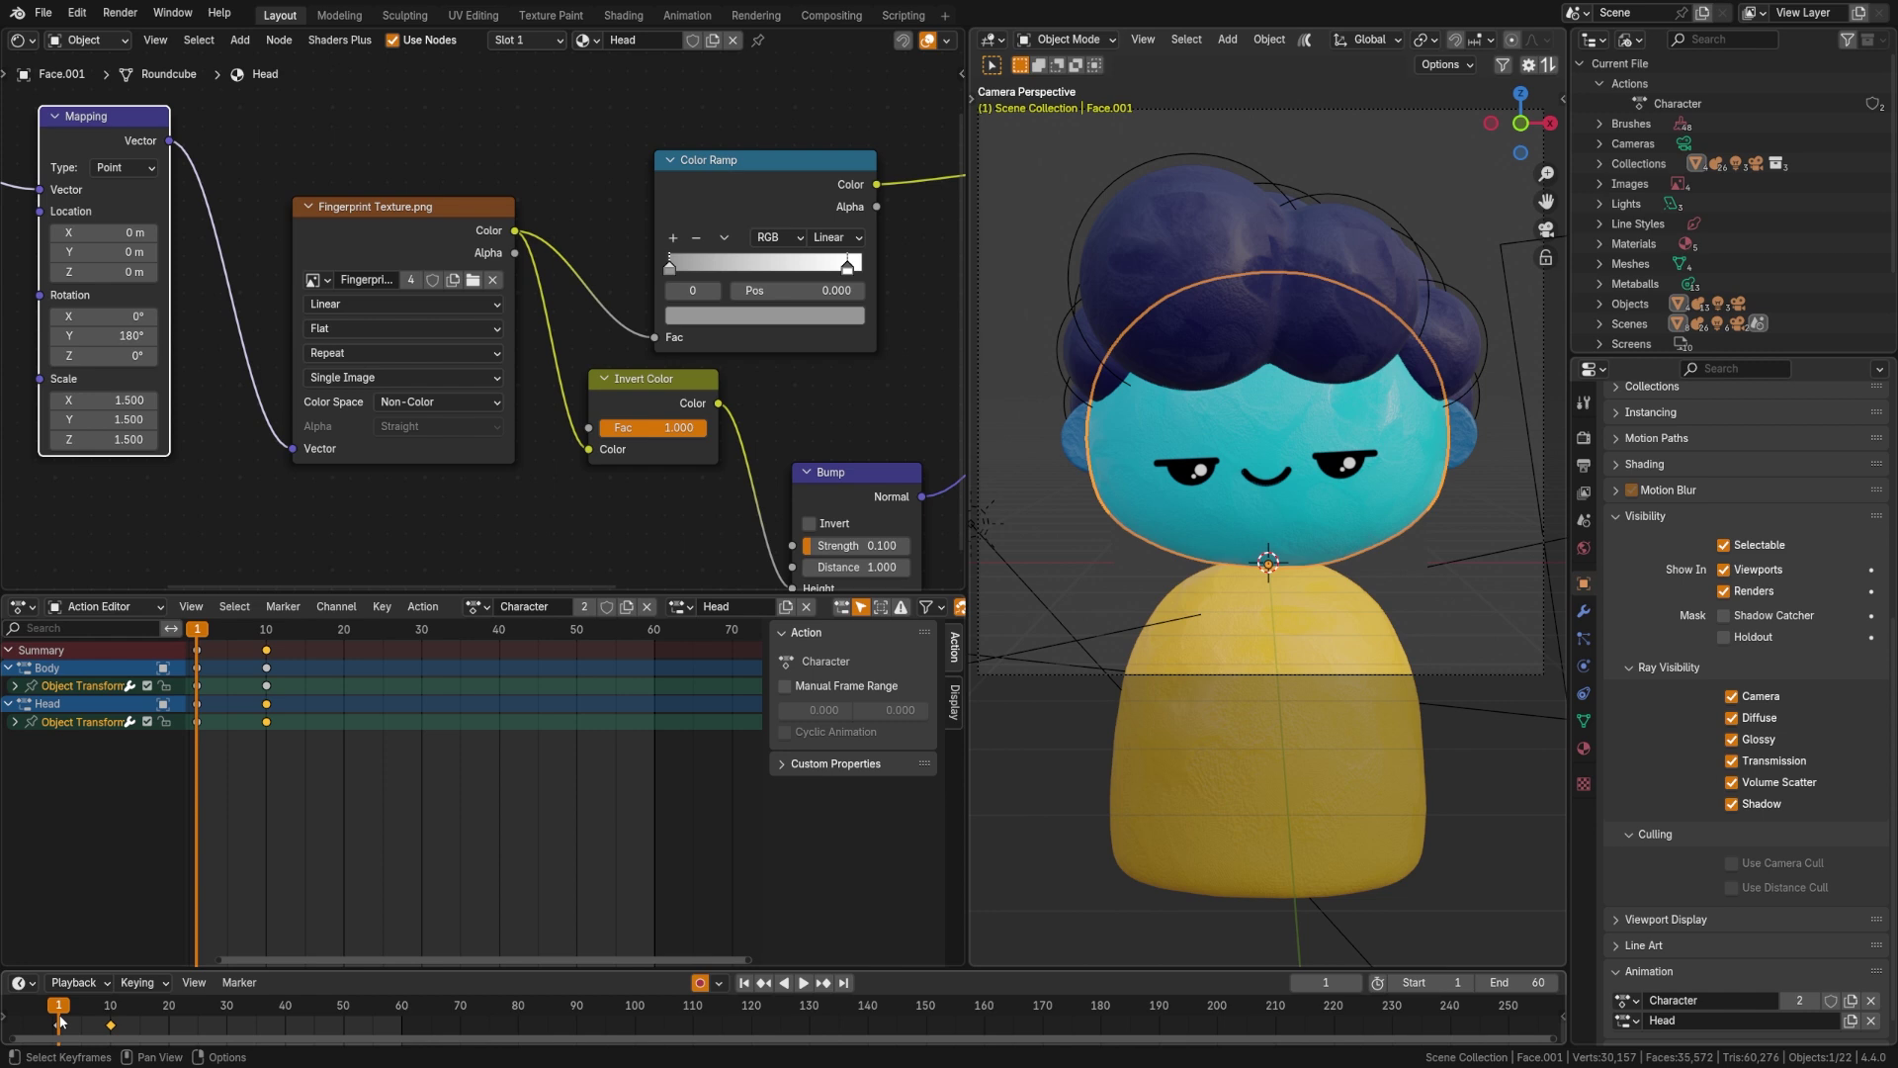
left_click(1162, 447)
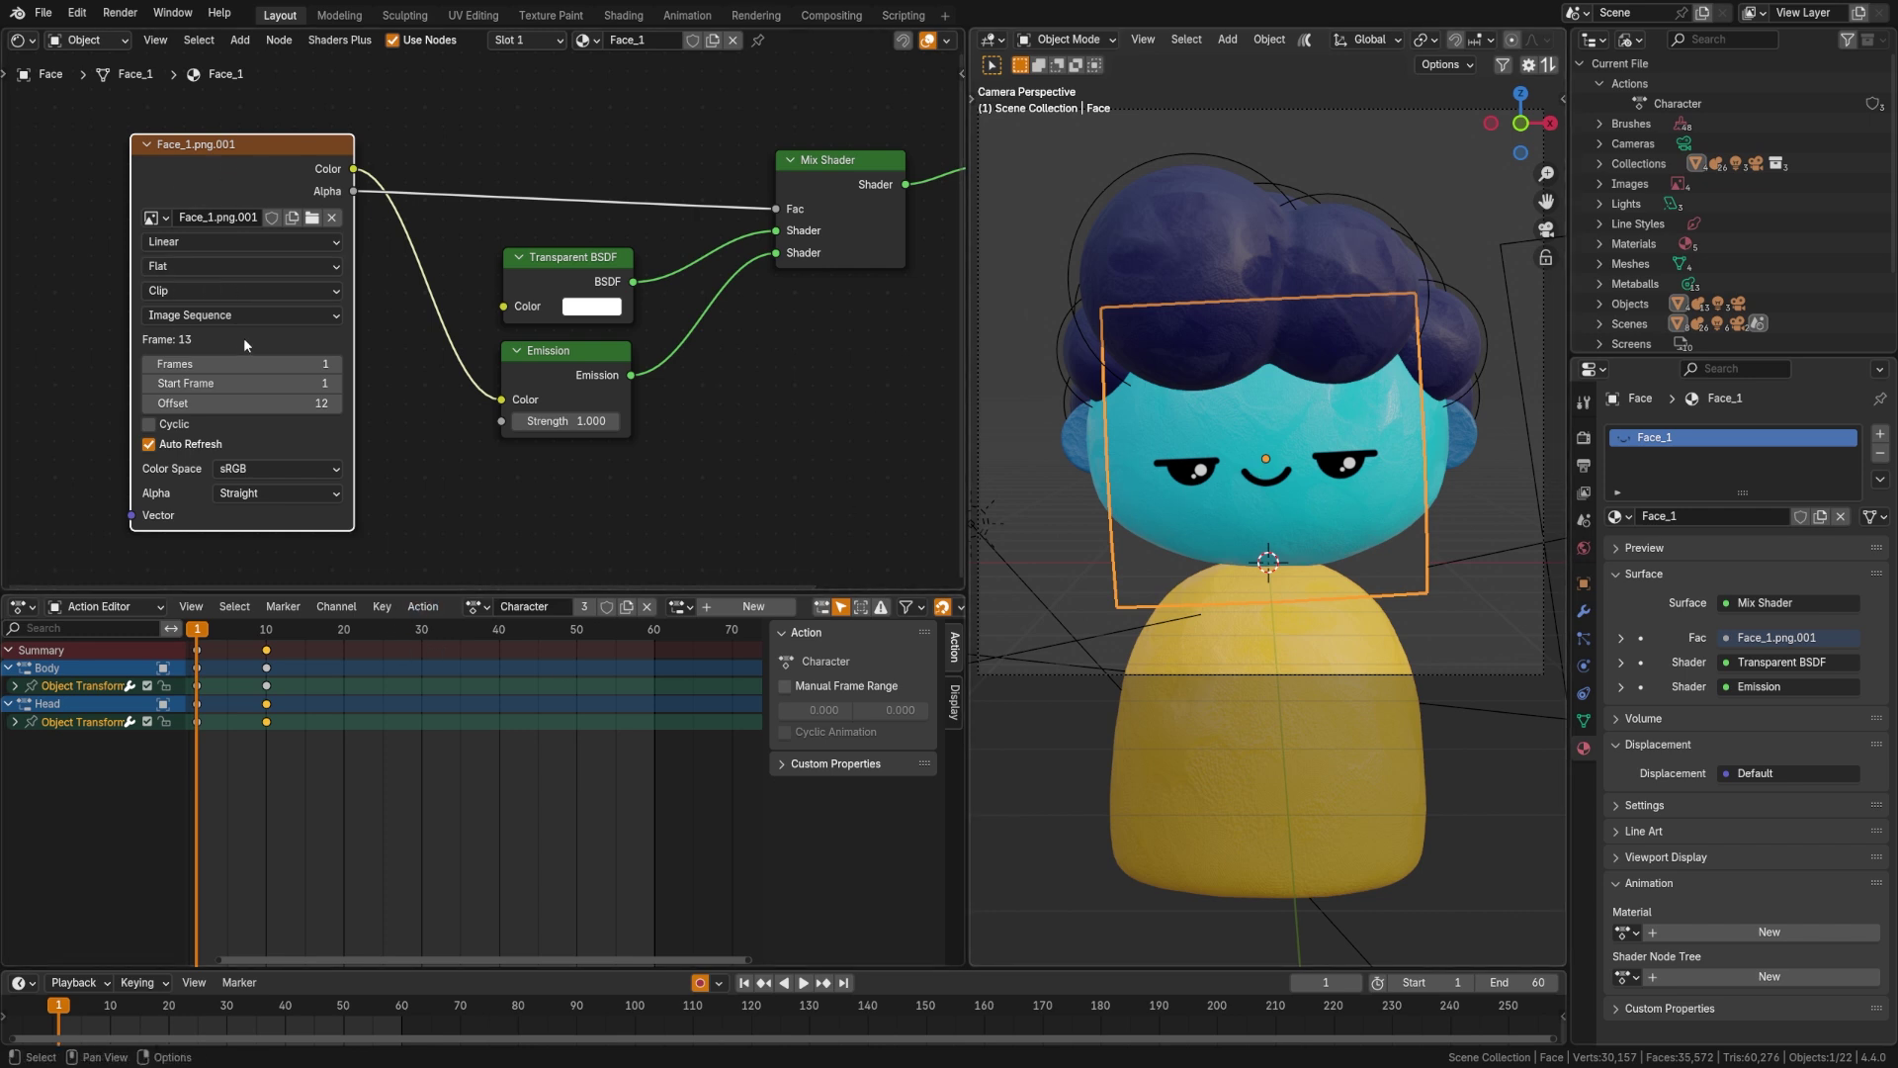
mouse_move(247, 403)
left_mouse_down()
mouse_move(202, 402)
mouse_move(249, 403)
left_mouse_up()
left_click_drag(235, 169, 286, 160)
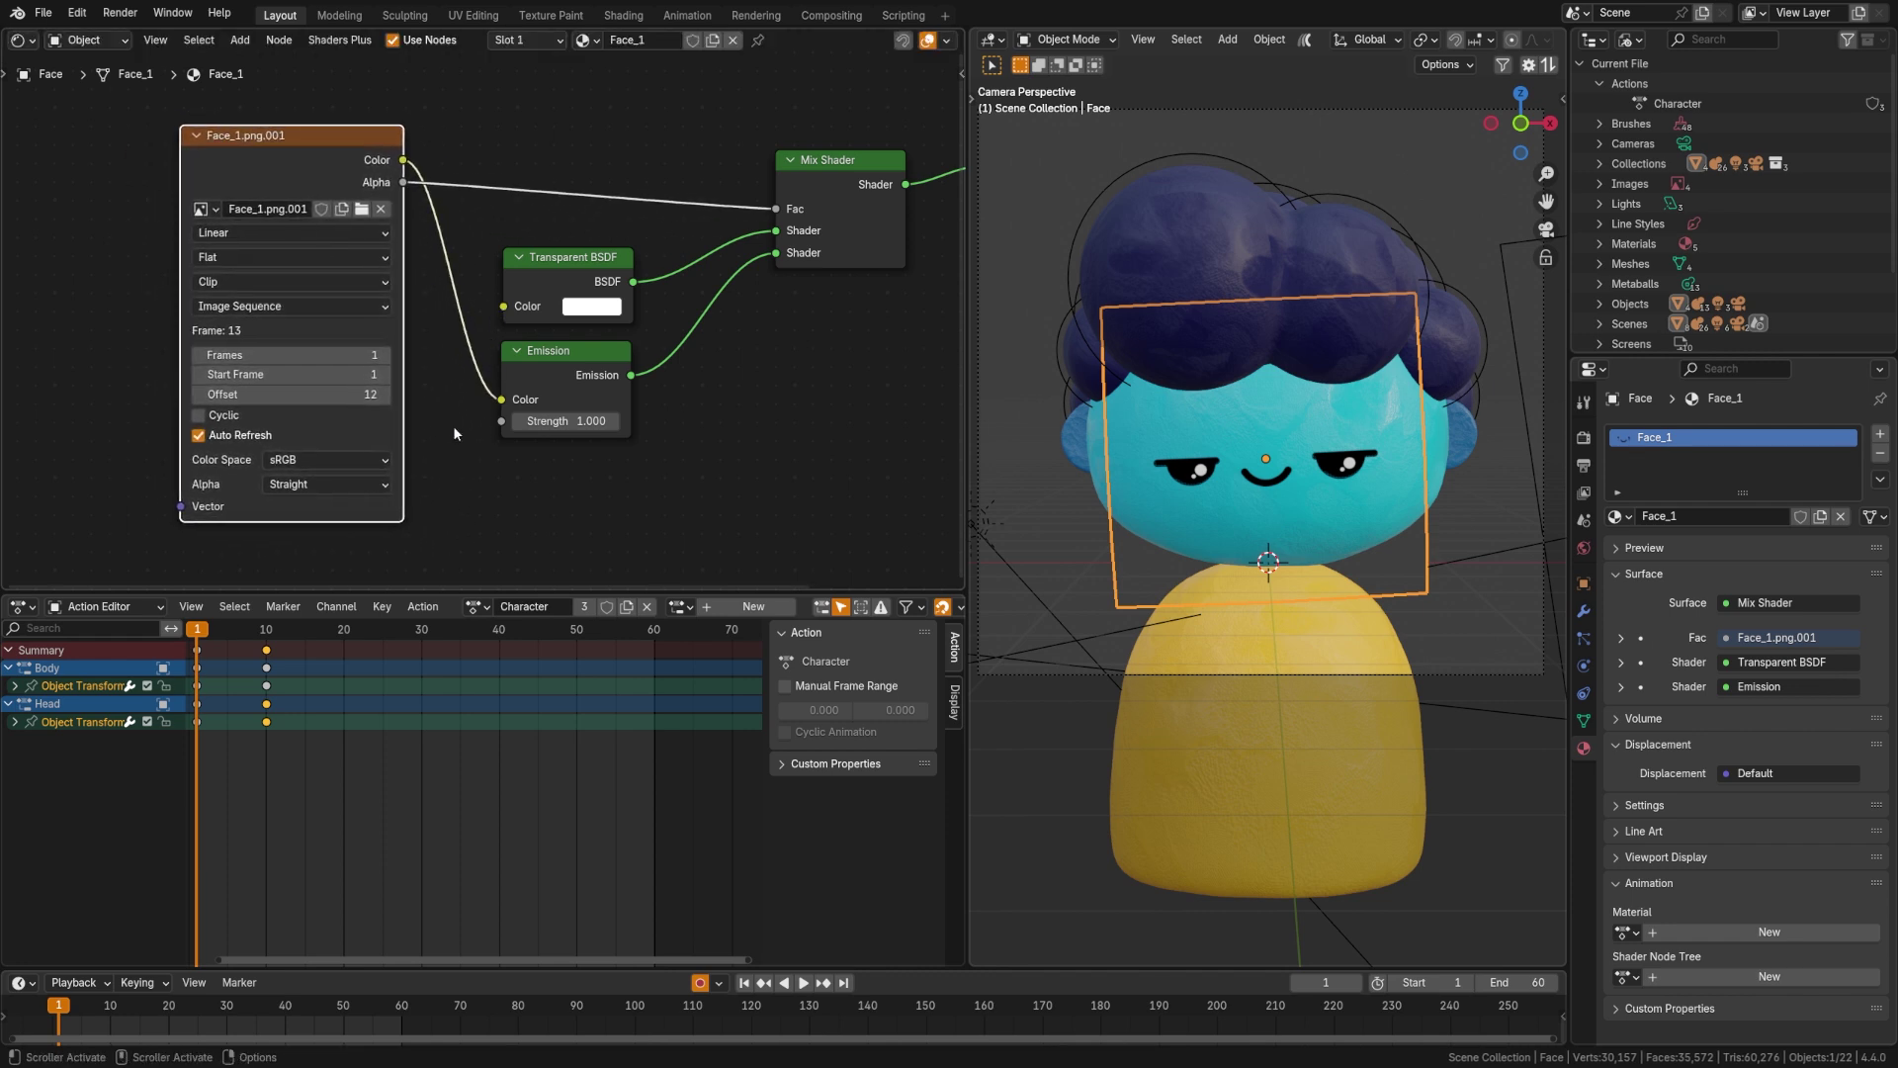
right_click(287, 395)
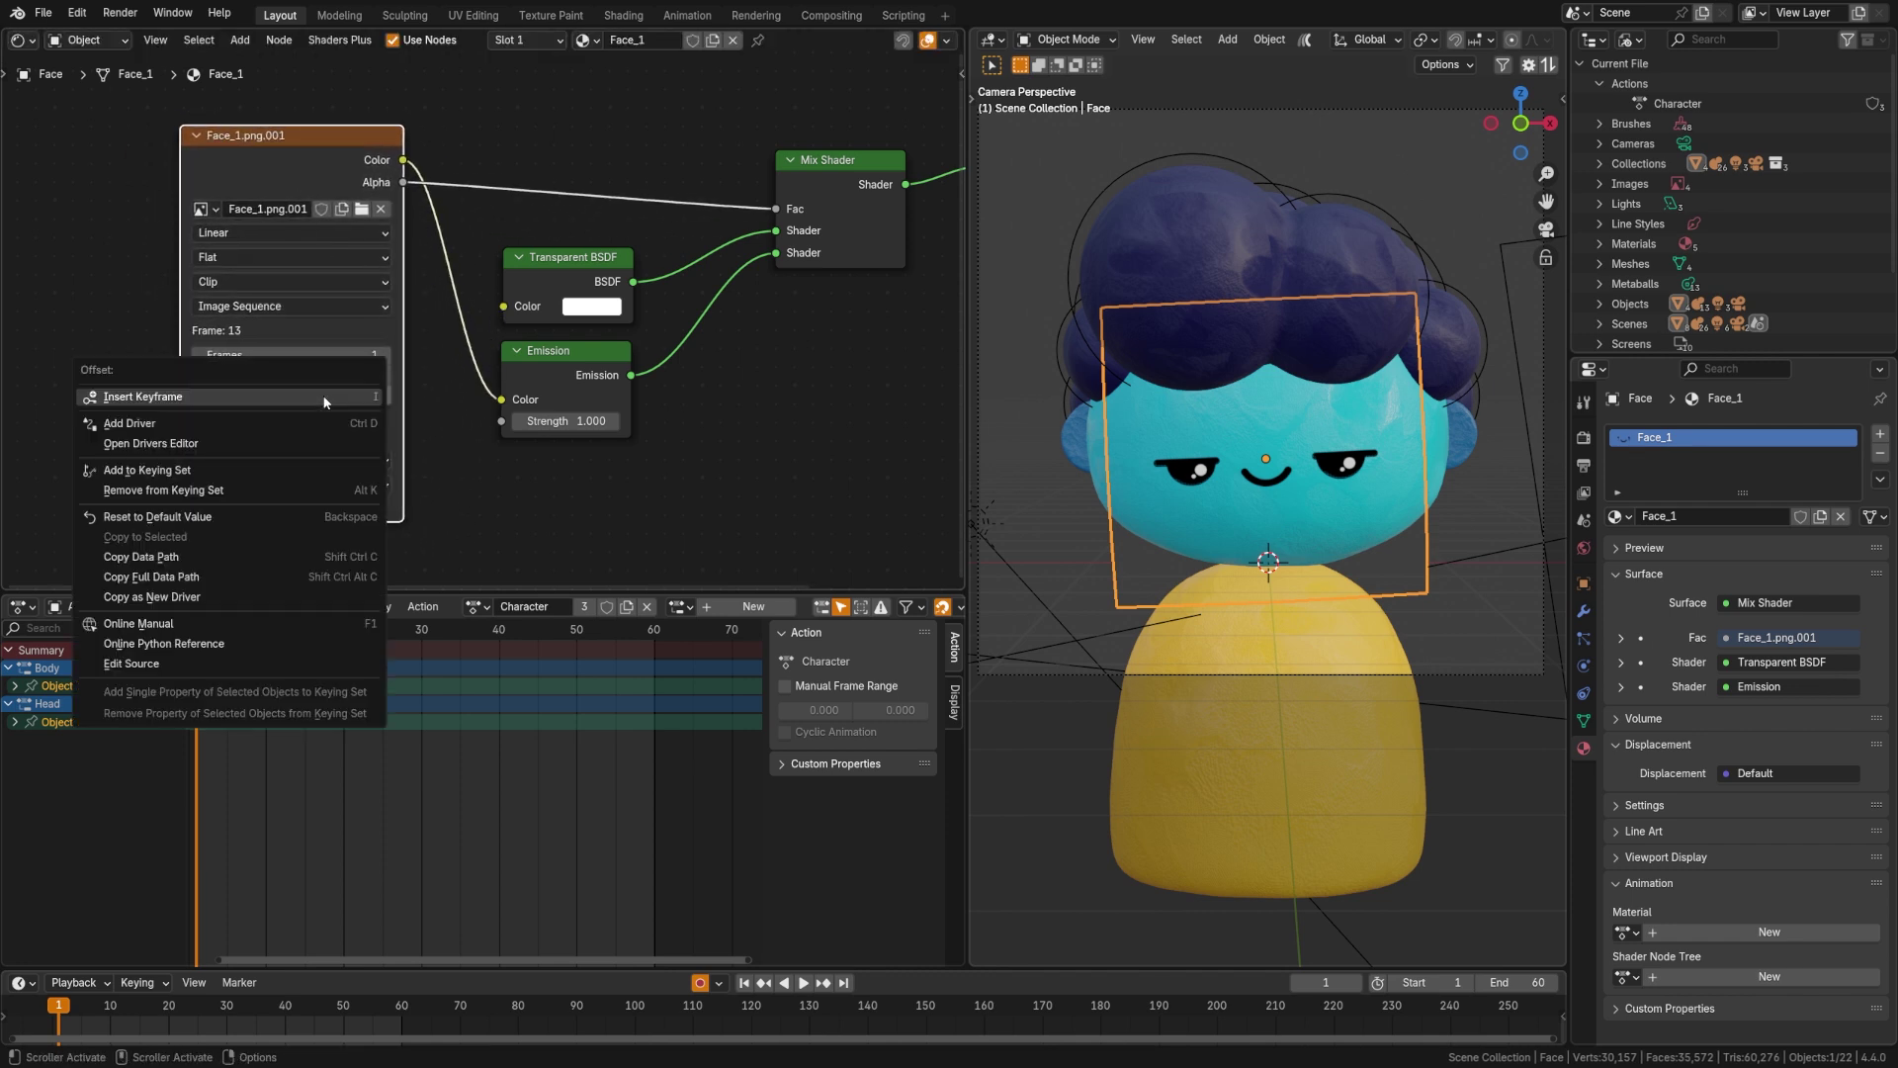
left_click(268, 397)
- Browse the Action Editor's action list and switch the view to the Character action
left_click(480, 606)
left_click(553, 648)
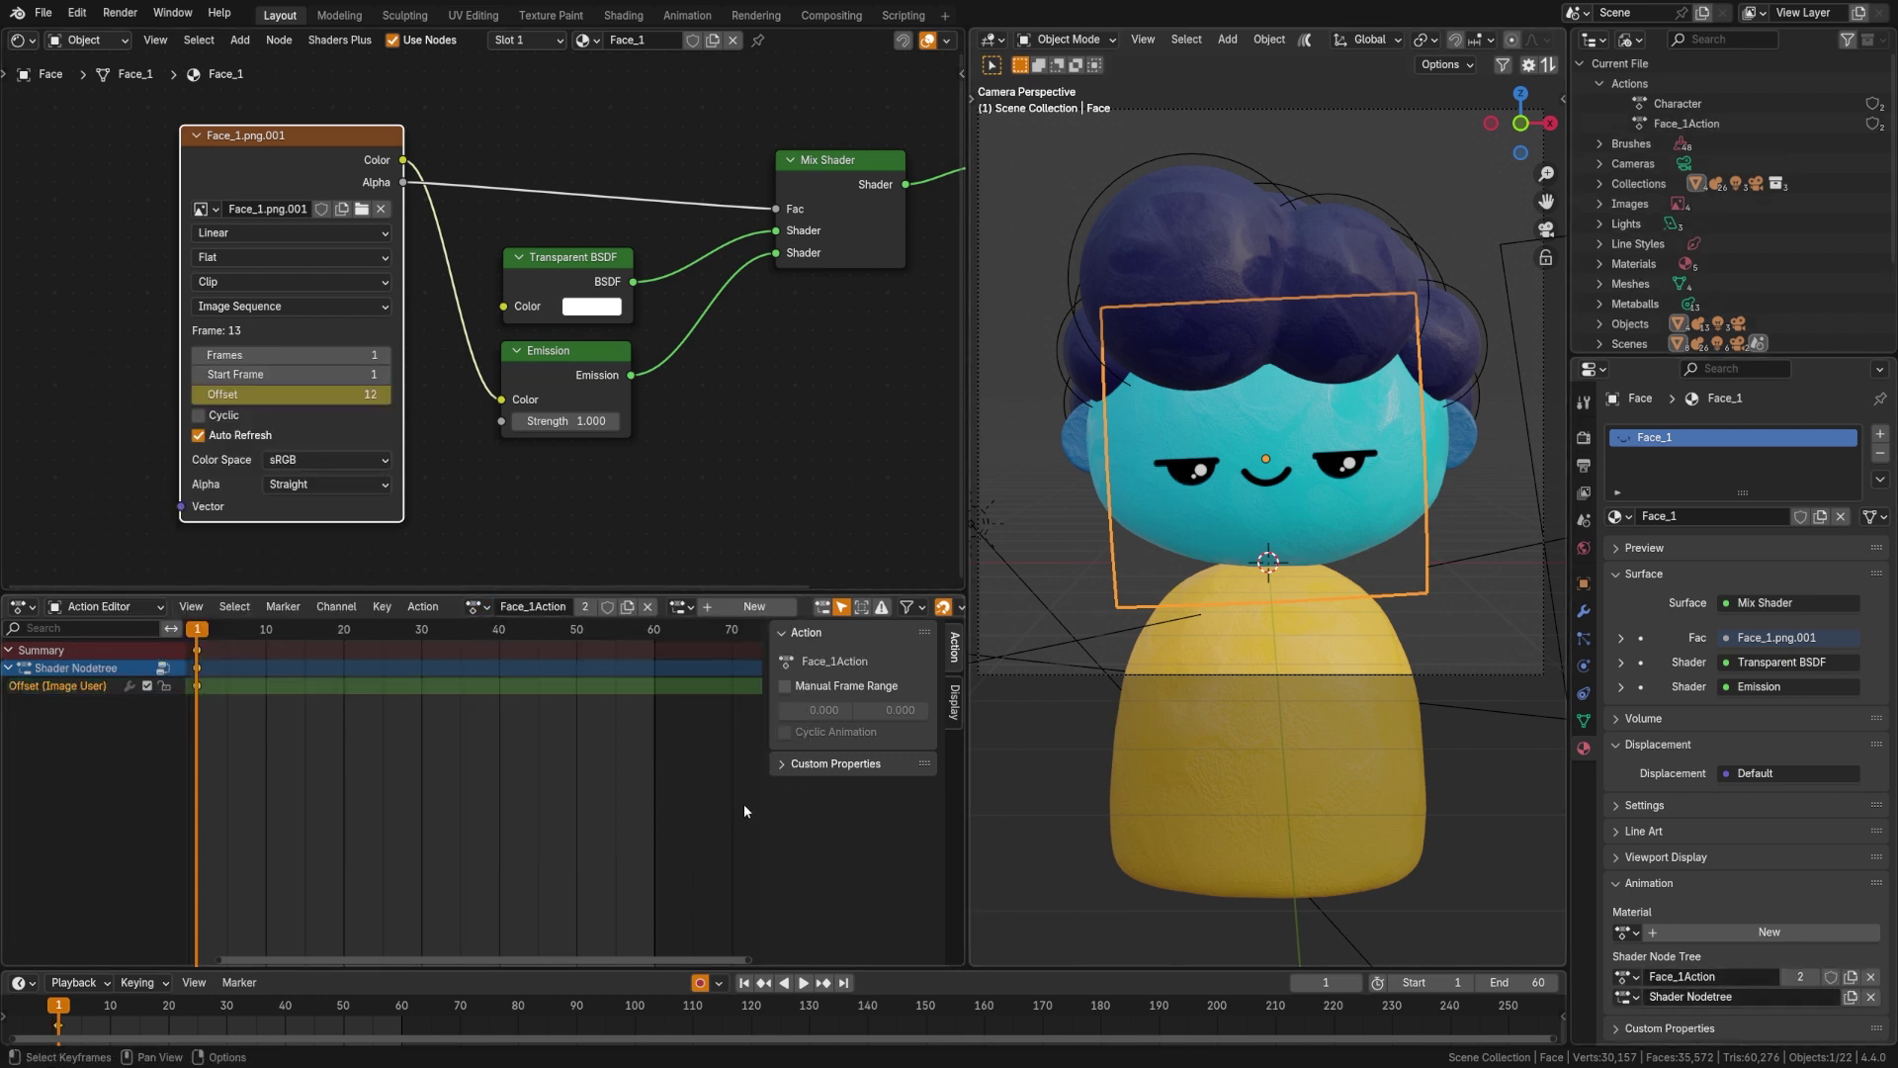
left_click(481, 606)
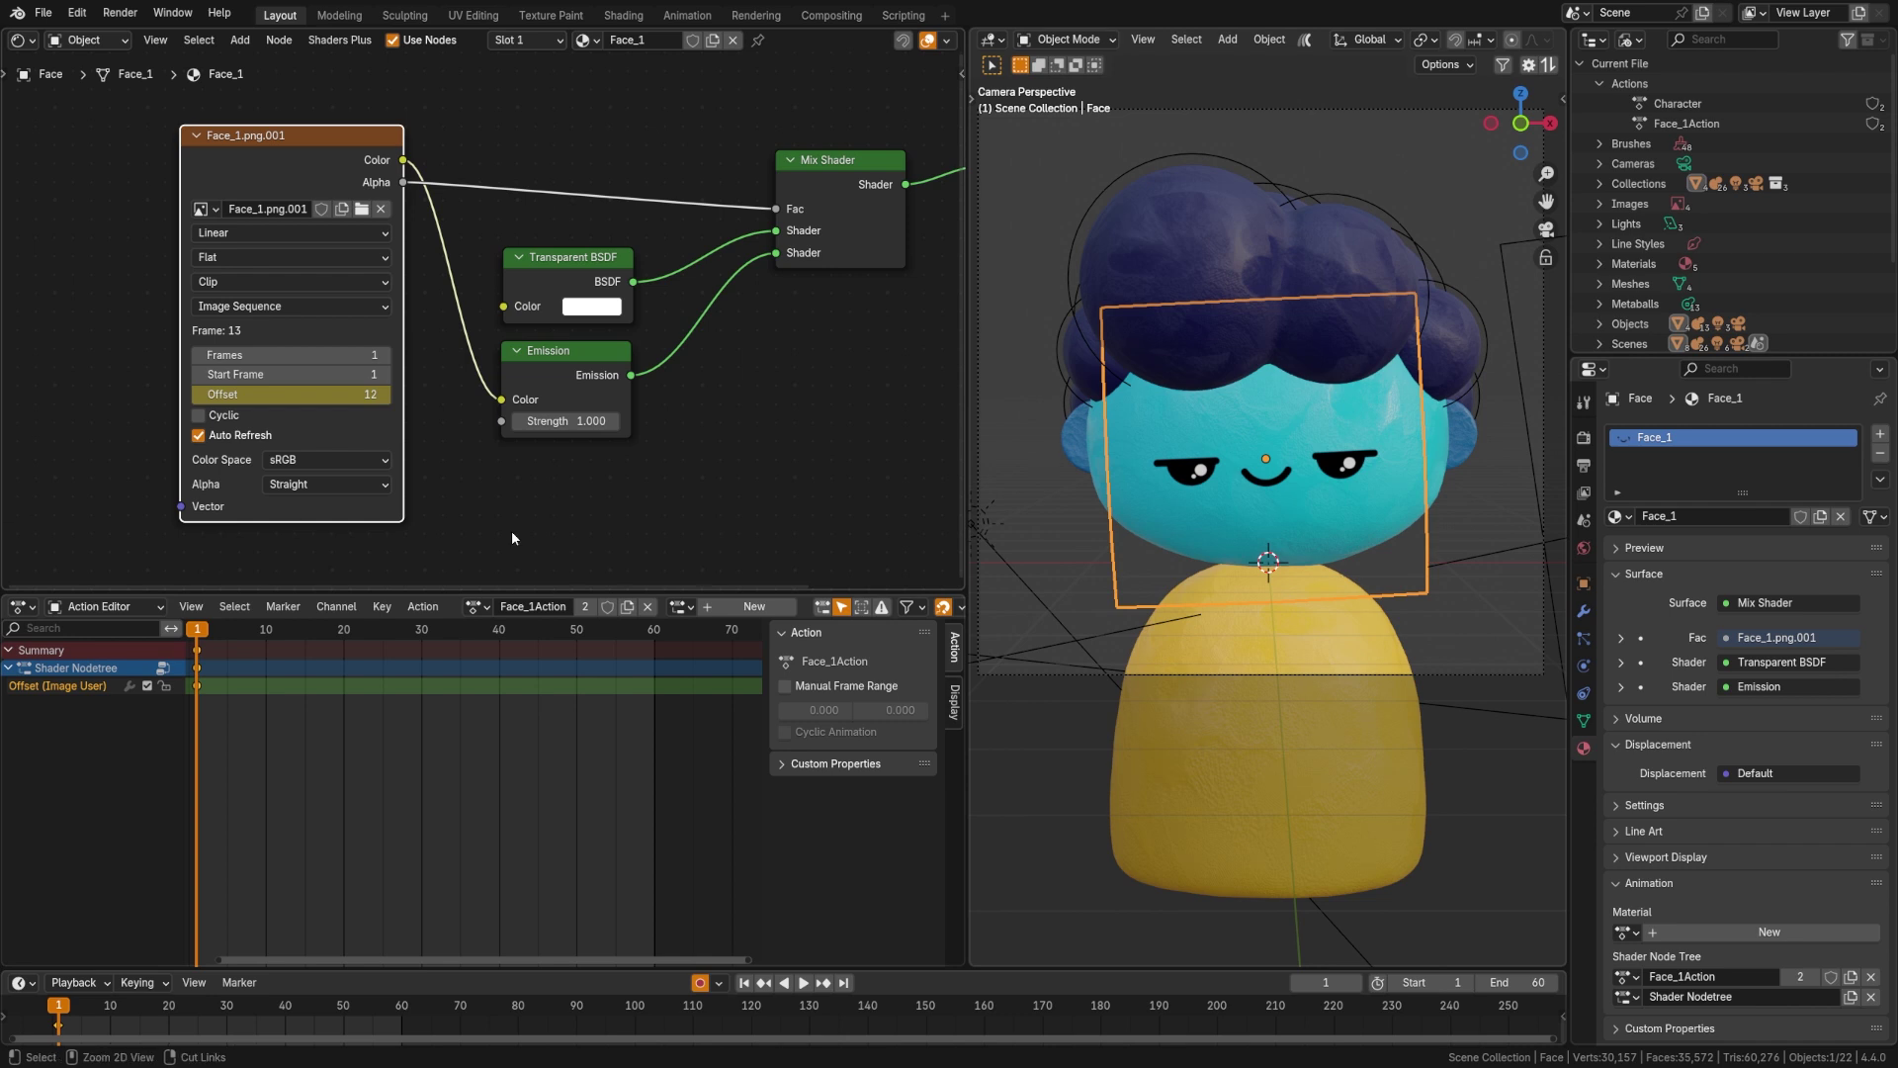
left_click(512, 529)
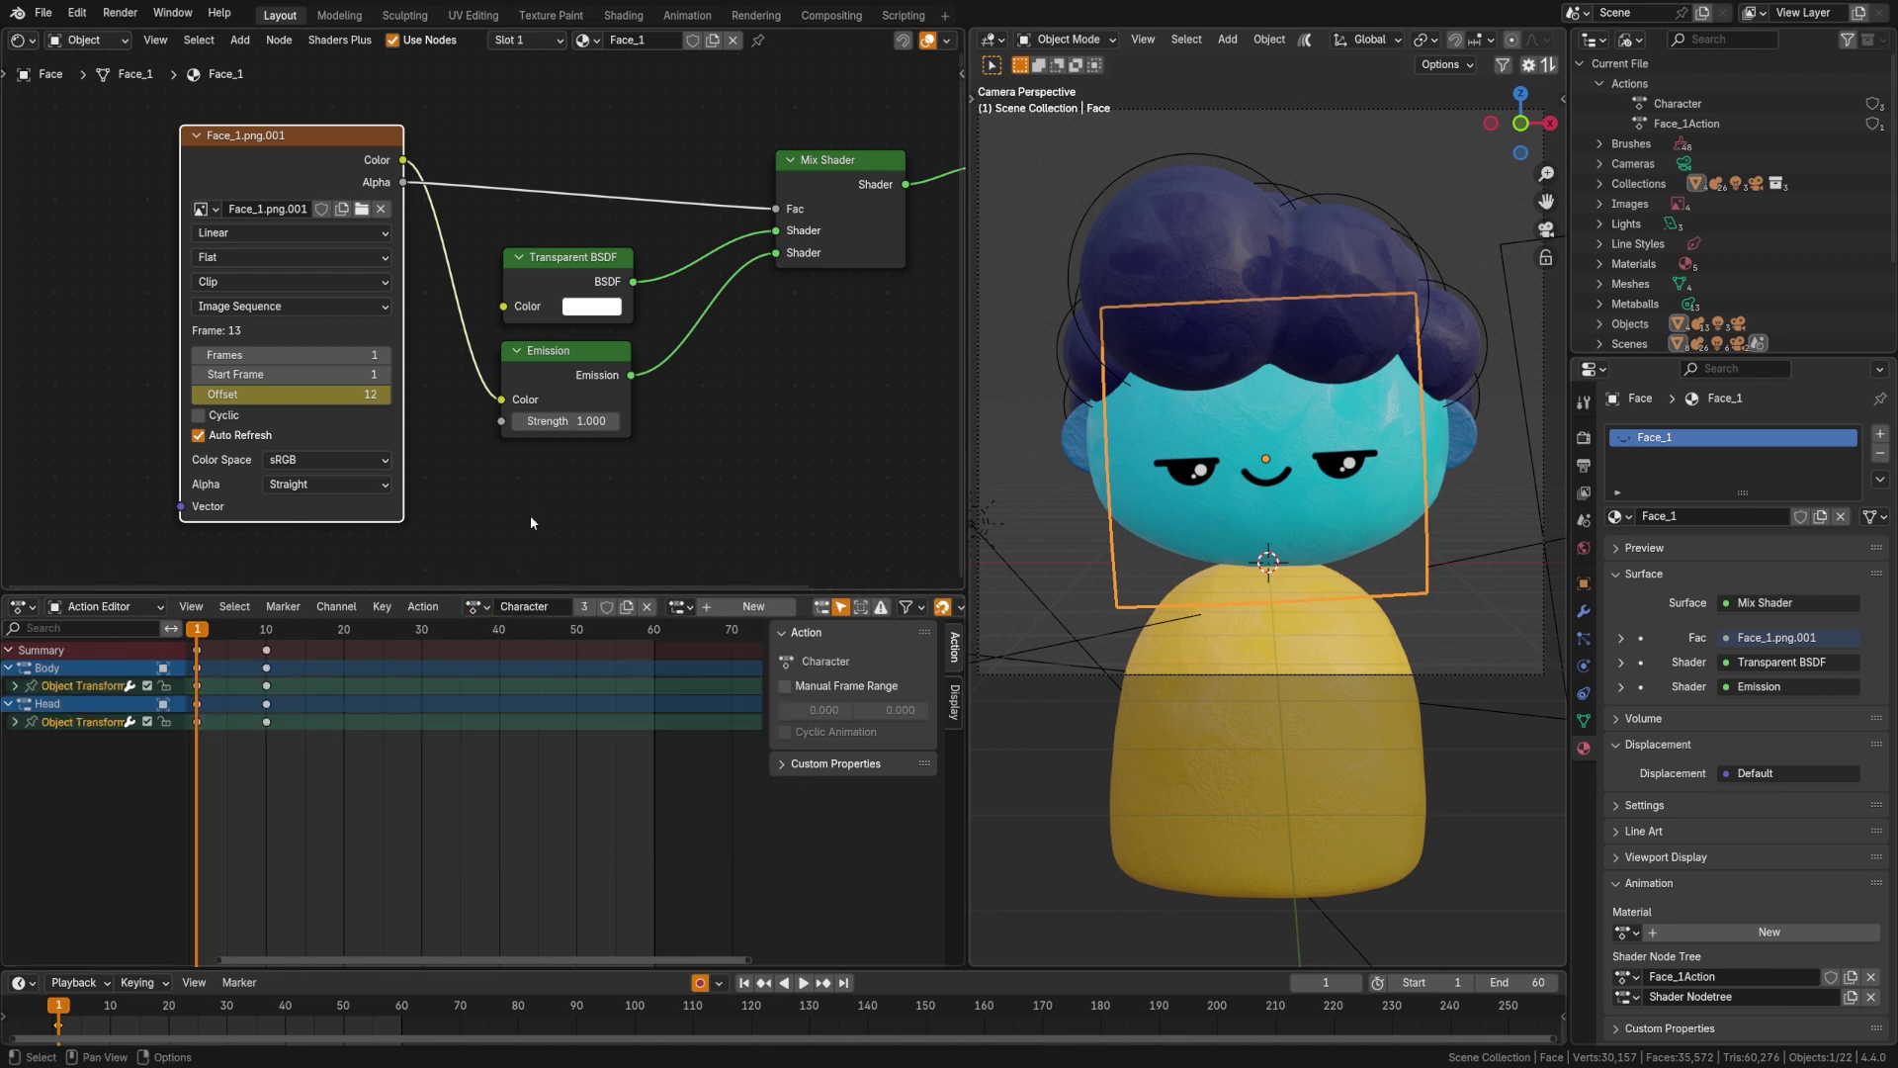
- Undo the Offset key, assign Character to the shader node tree, and add slot 'Facial Animation'
key("ctrl+z")
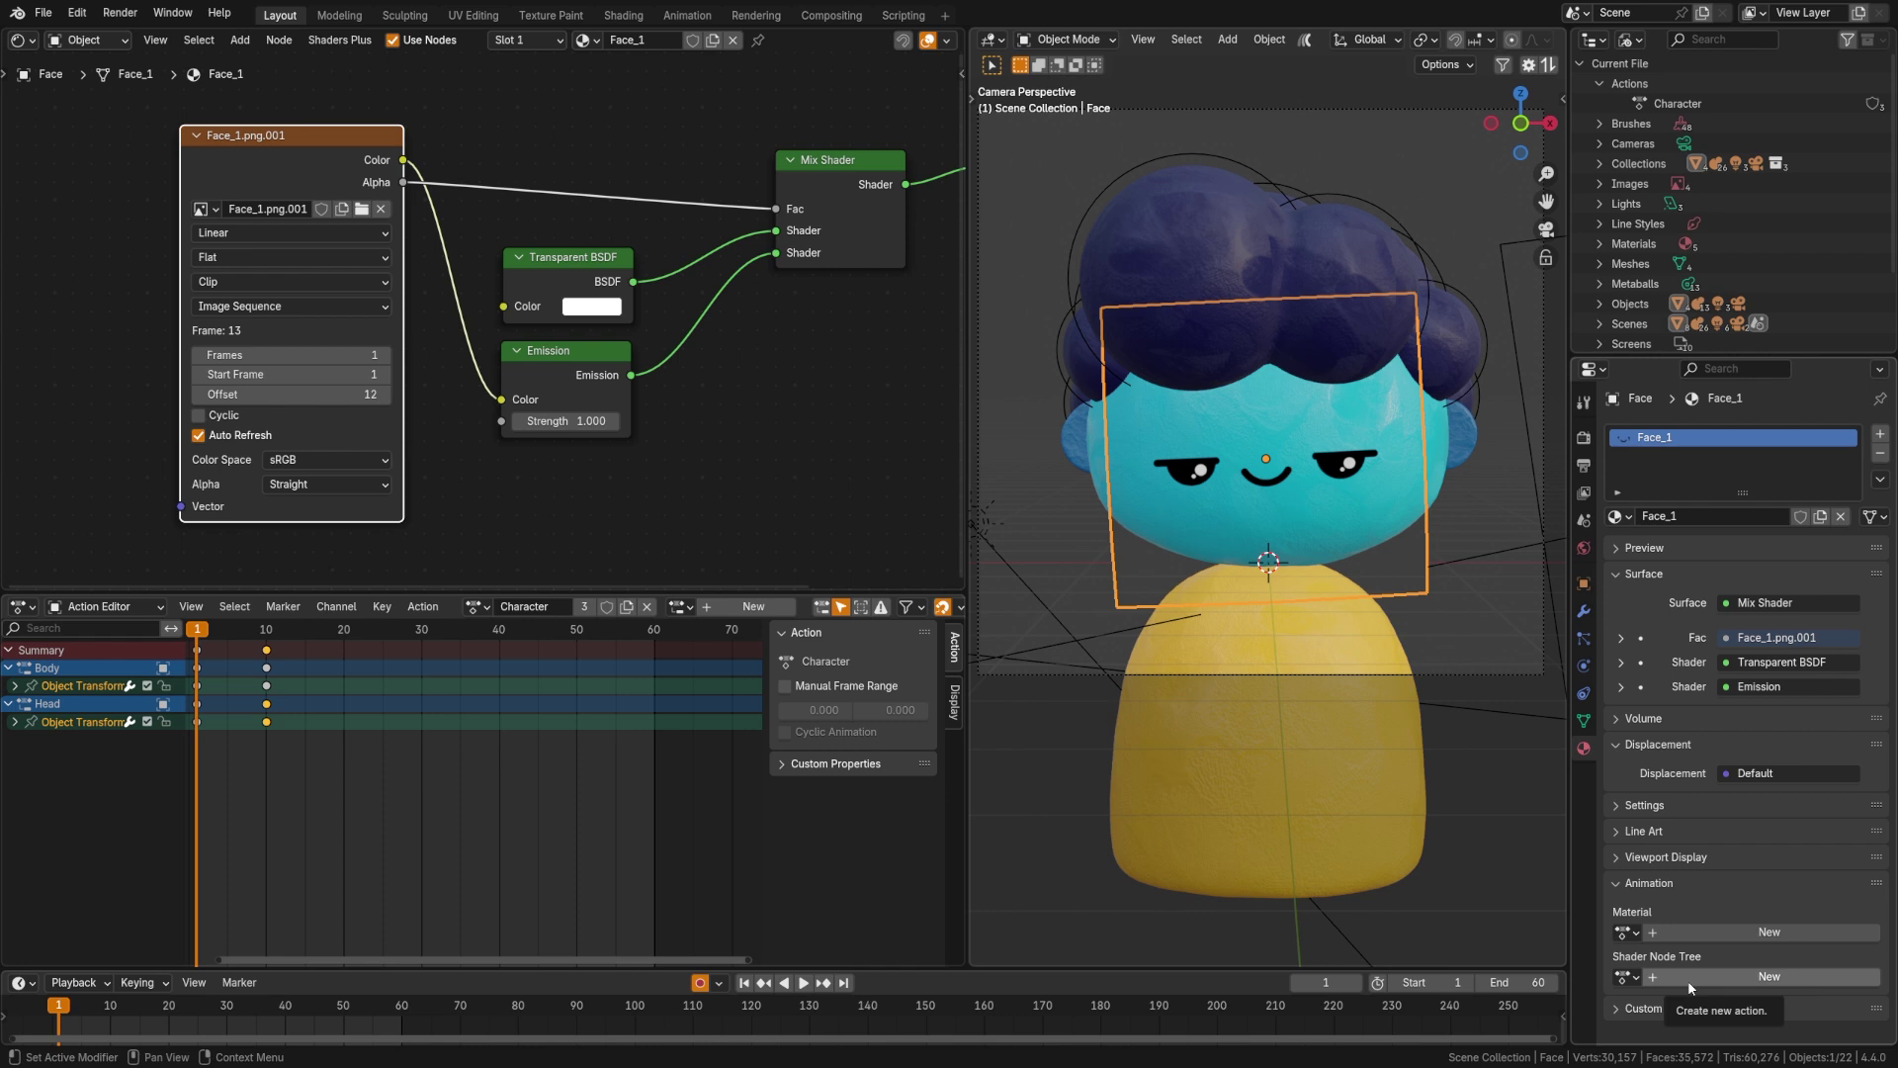
left_click(1626, 979)
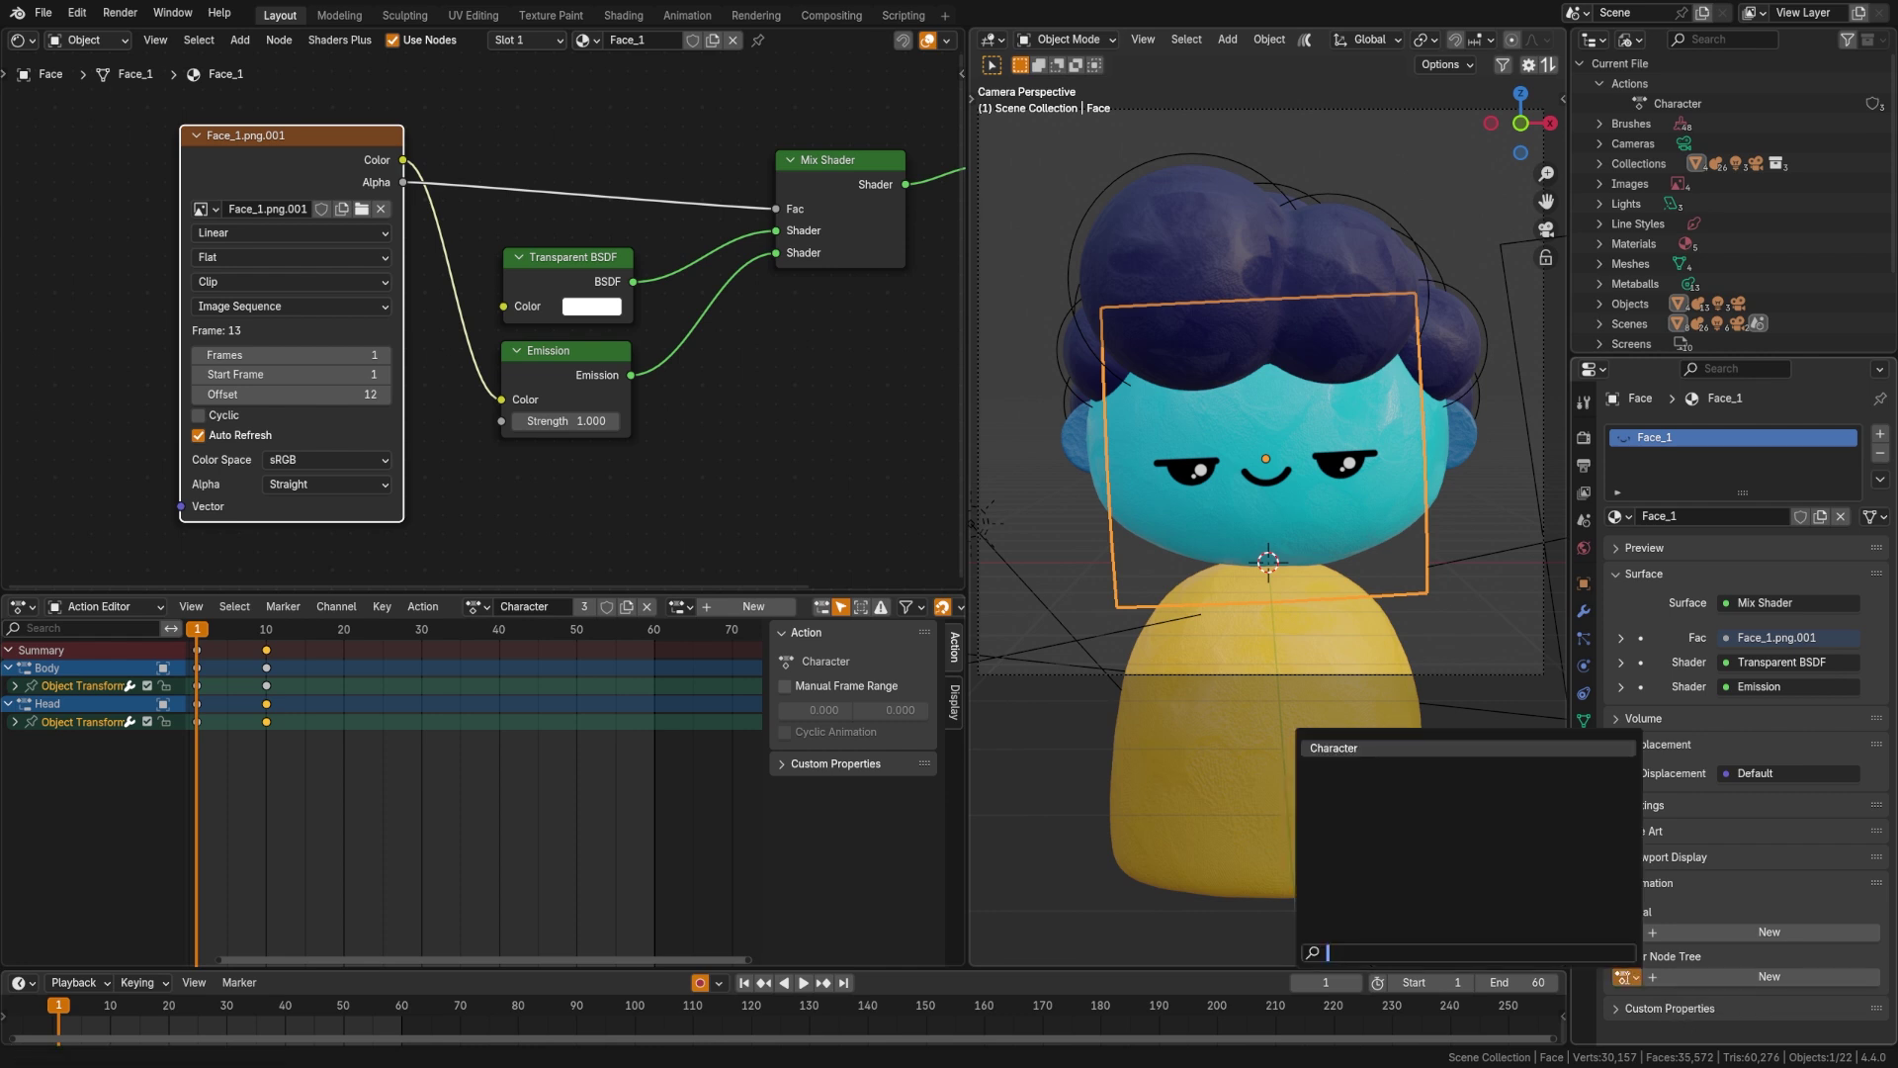
left_click(1401, 748)
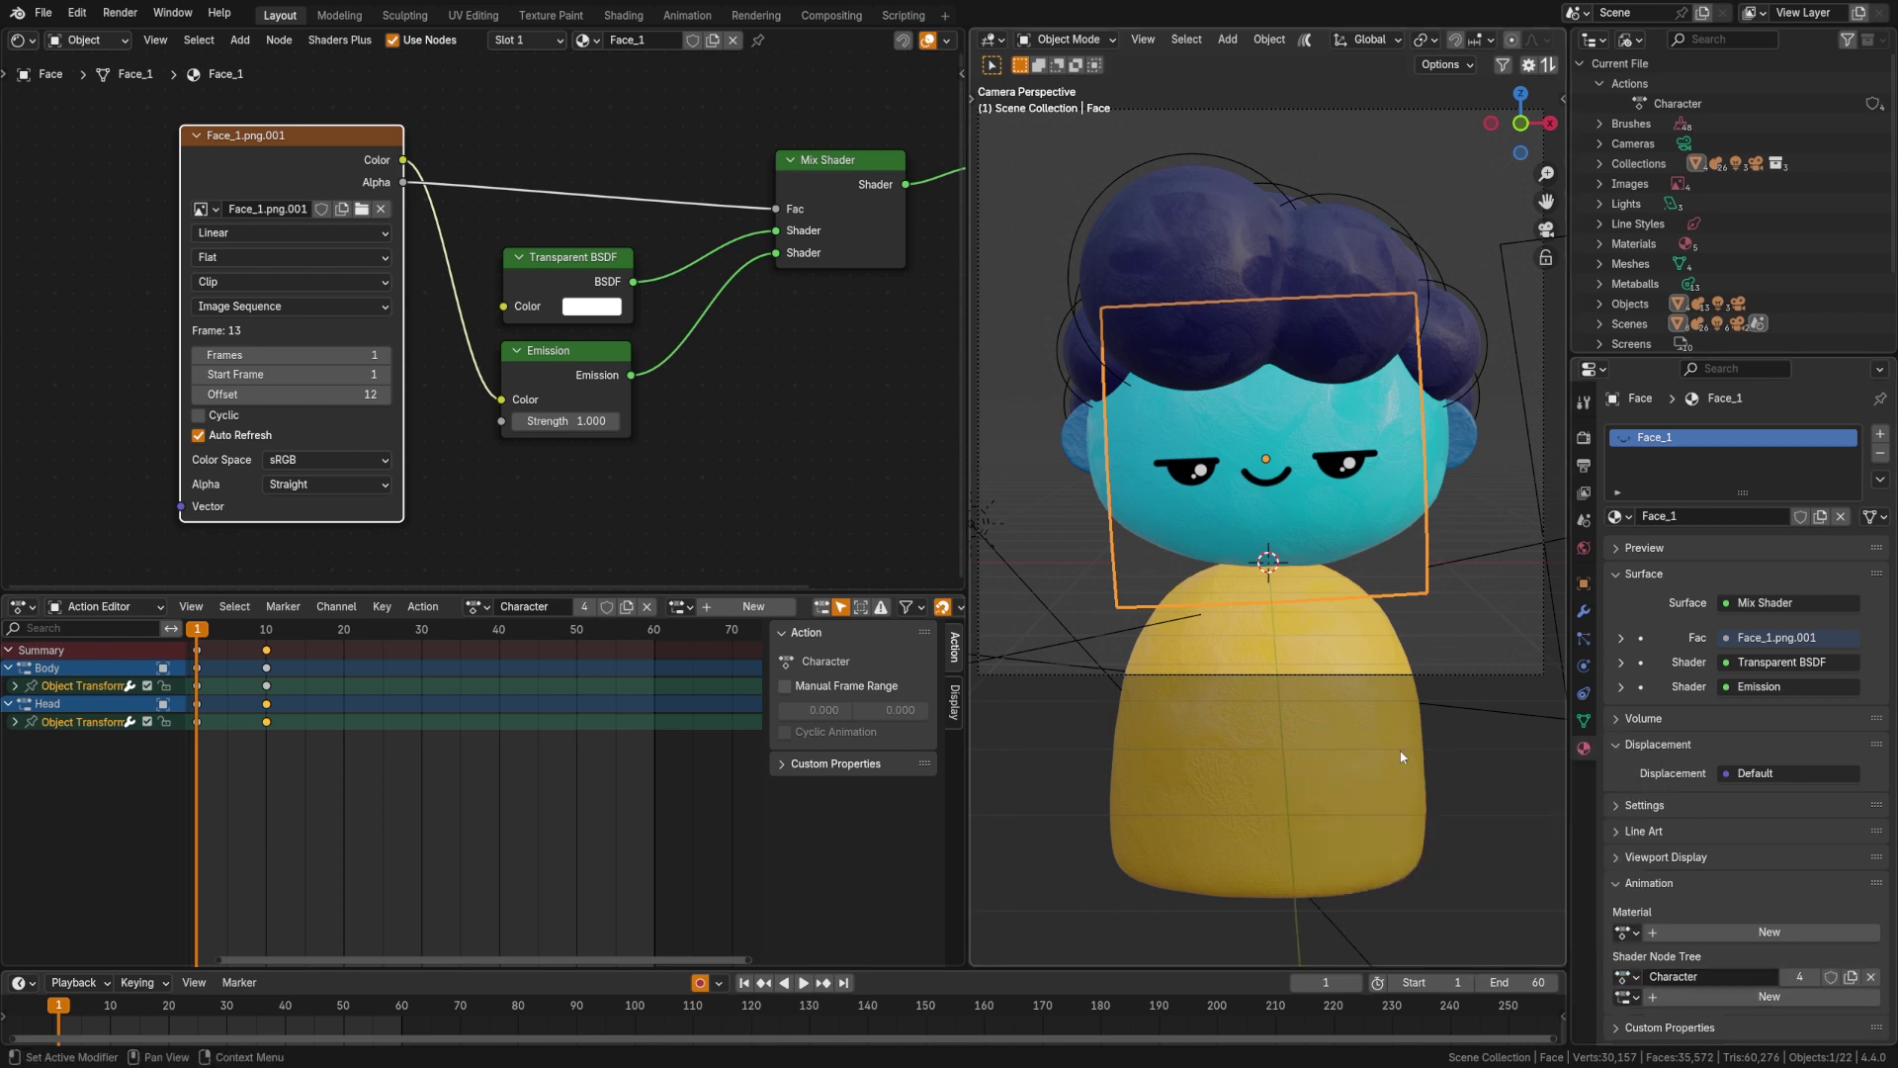
left_click(1718, 996)
left_click(1762, 998)
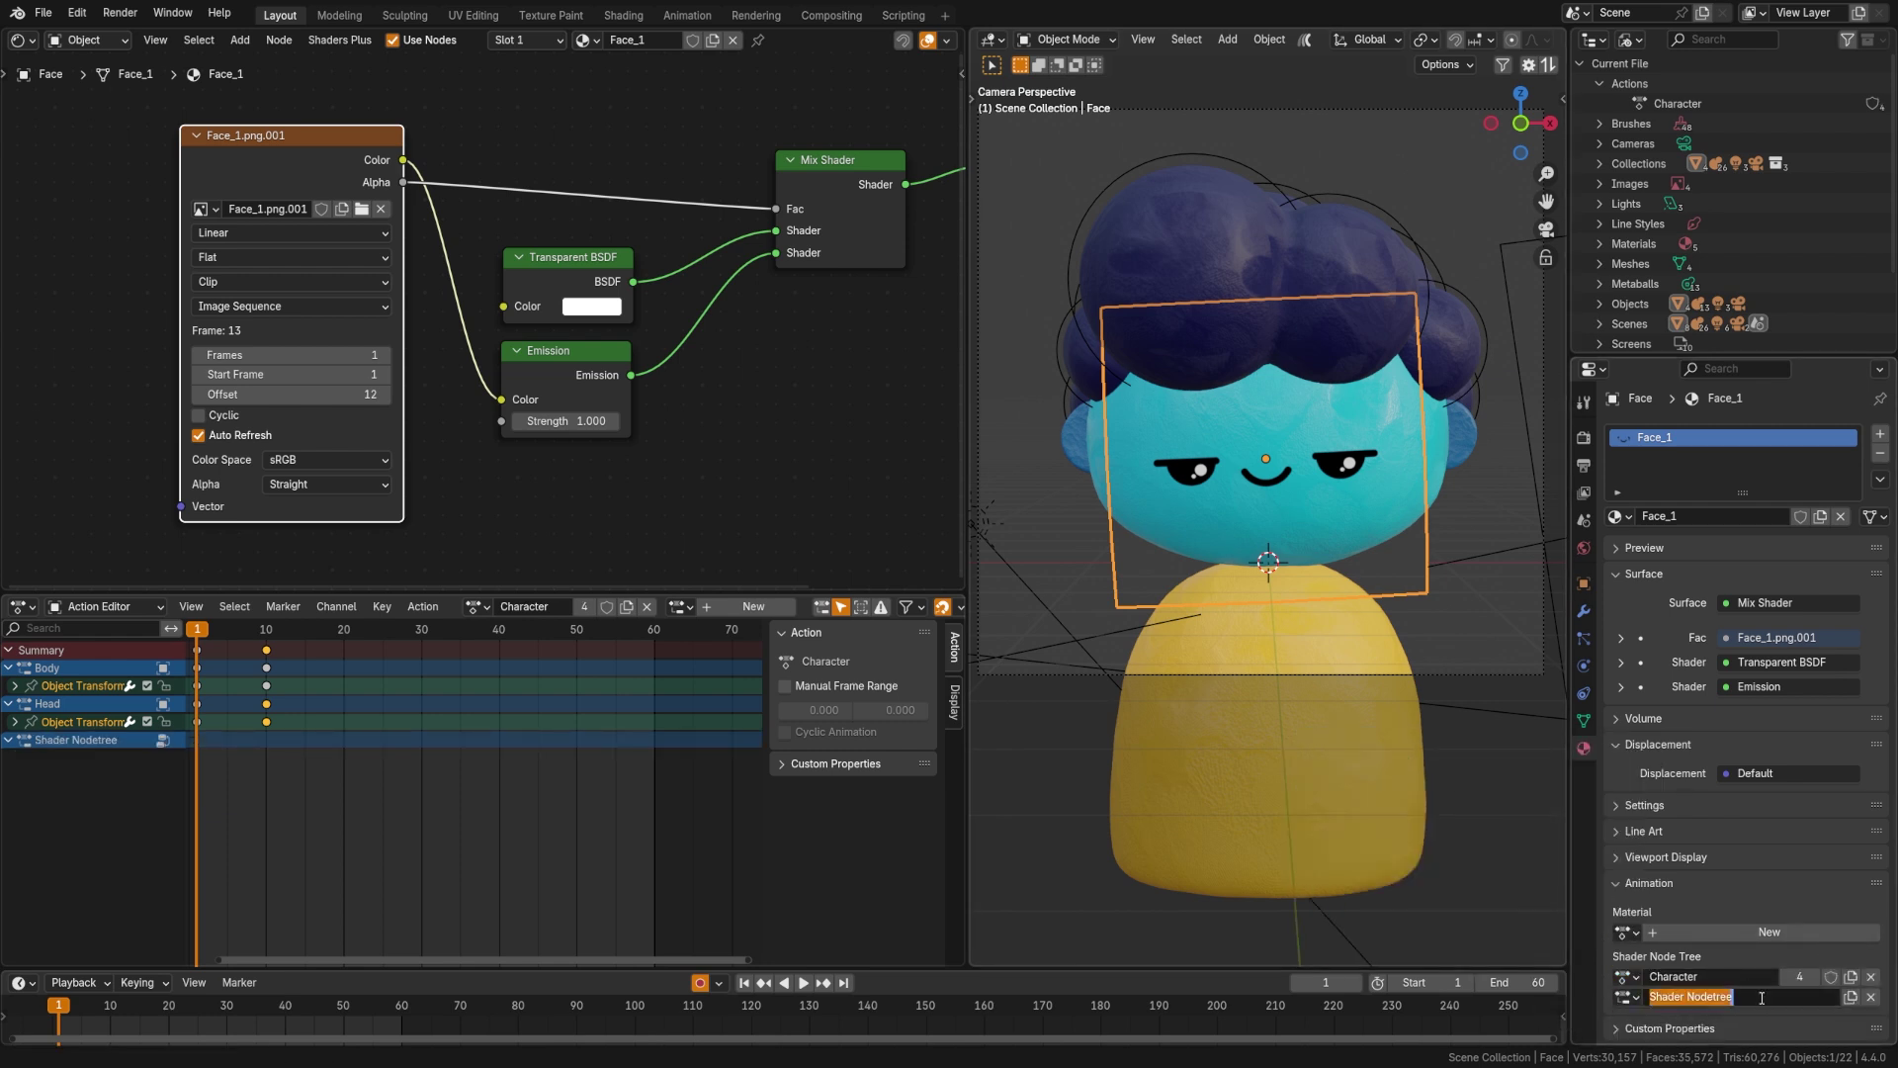
type("Facial Animation")
key("Return")
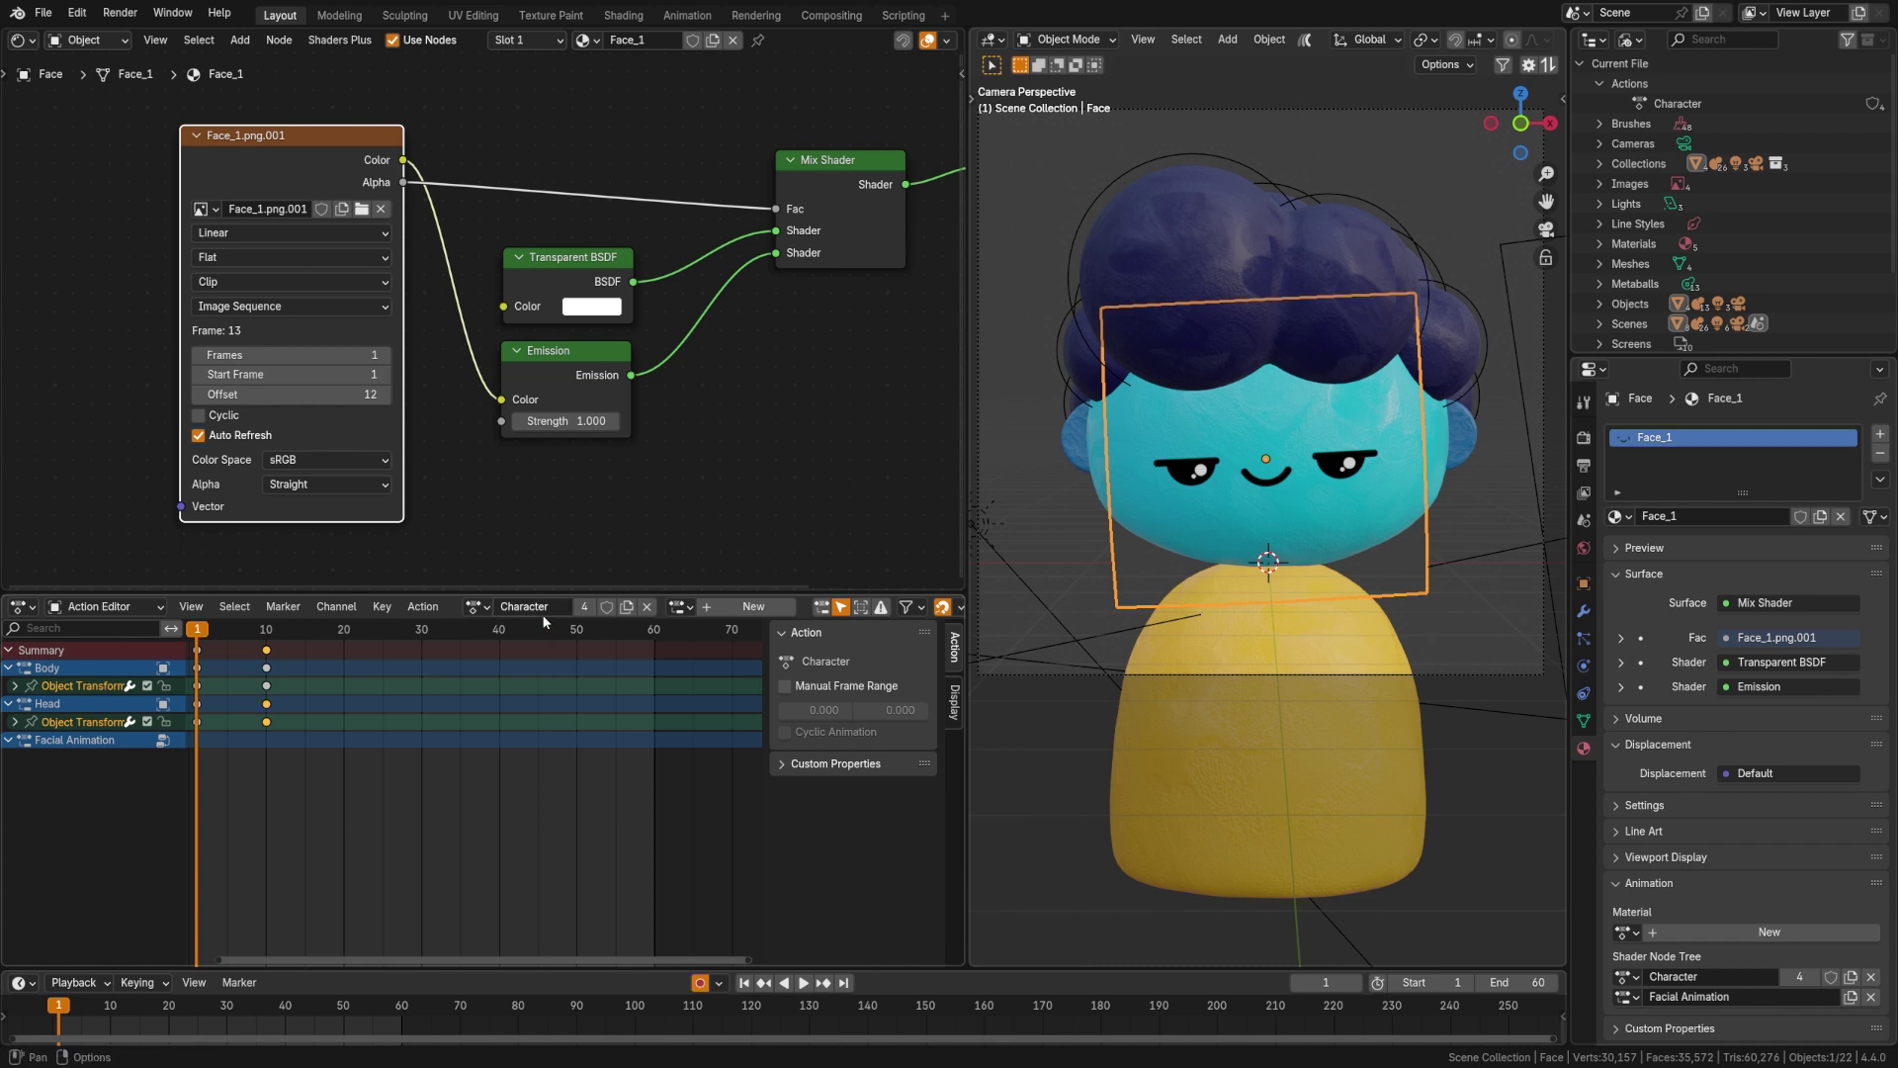
- Key the face image Offset at 12 on frame 1 and 13 on frame 10
right_click(273, 393)
left_click(269, 392)
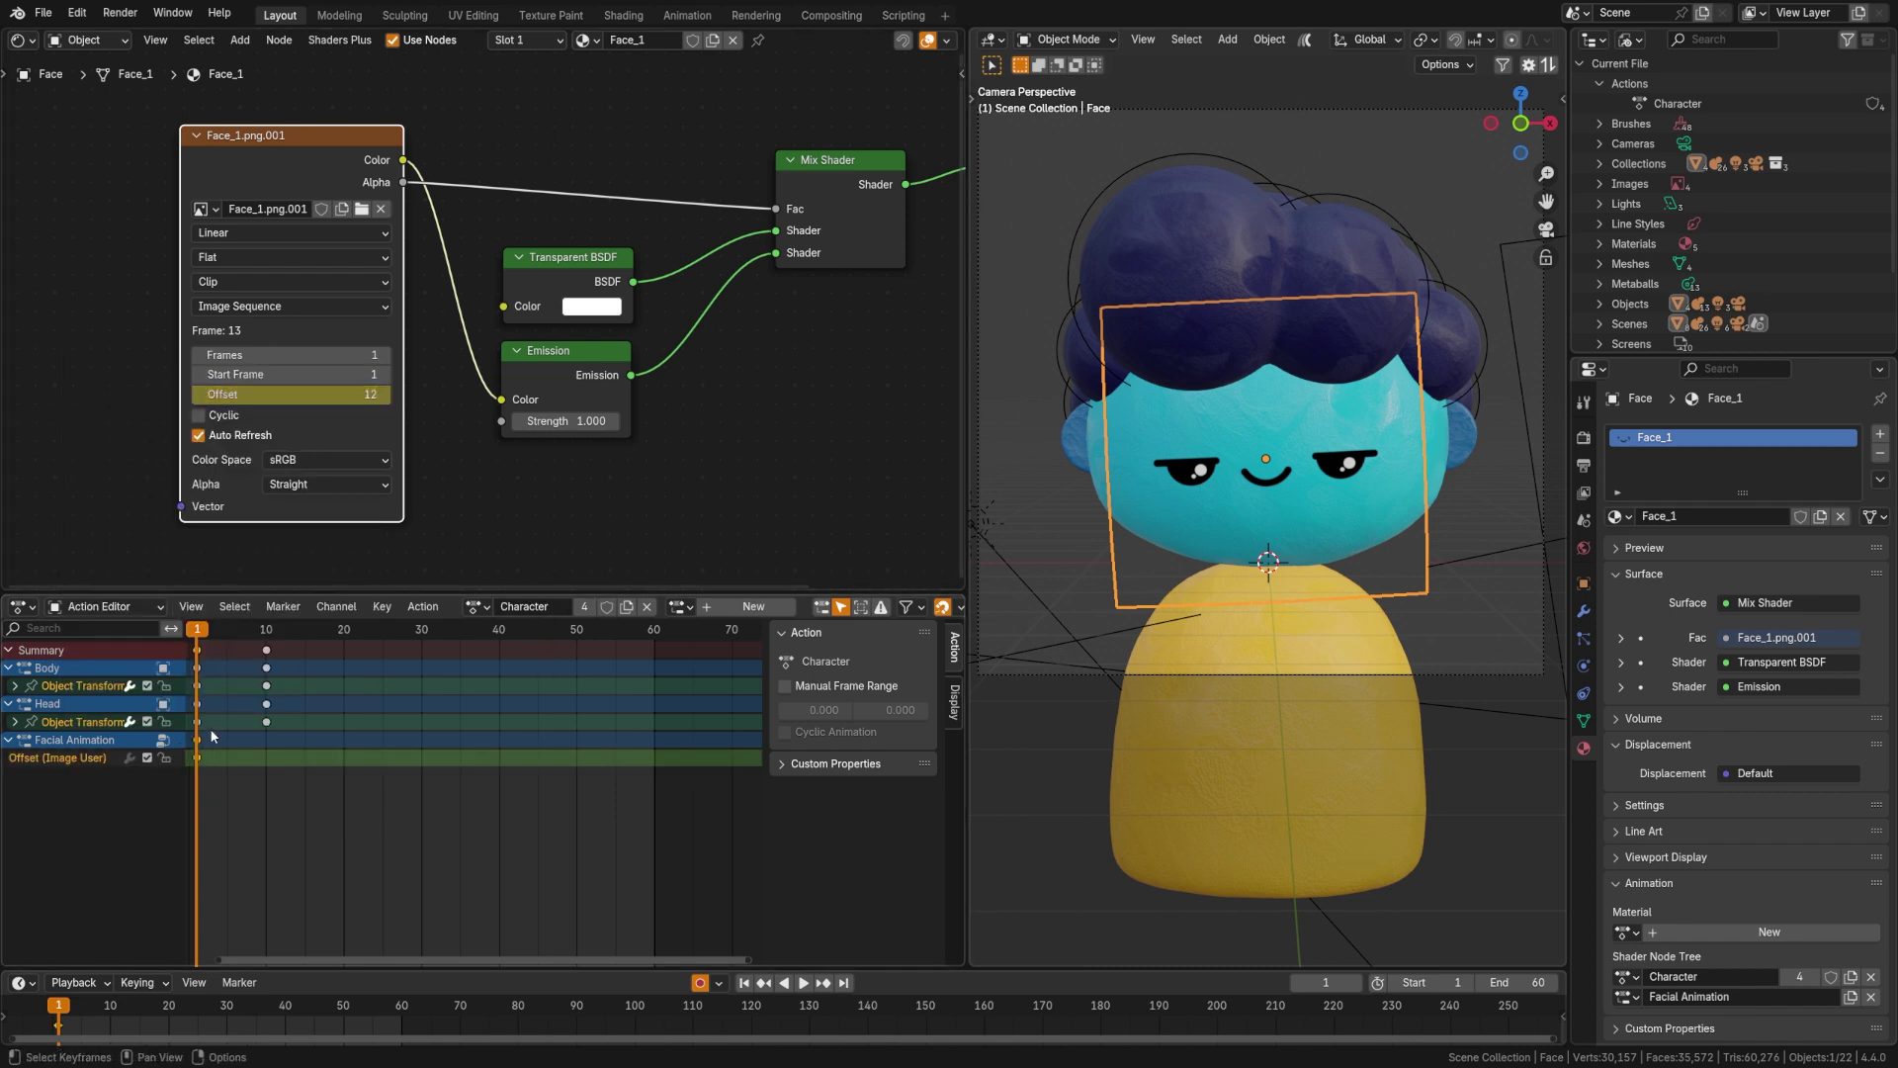
left_click_drag(206, 631, 266, 631)
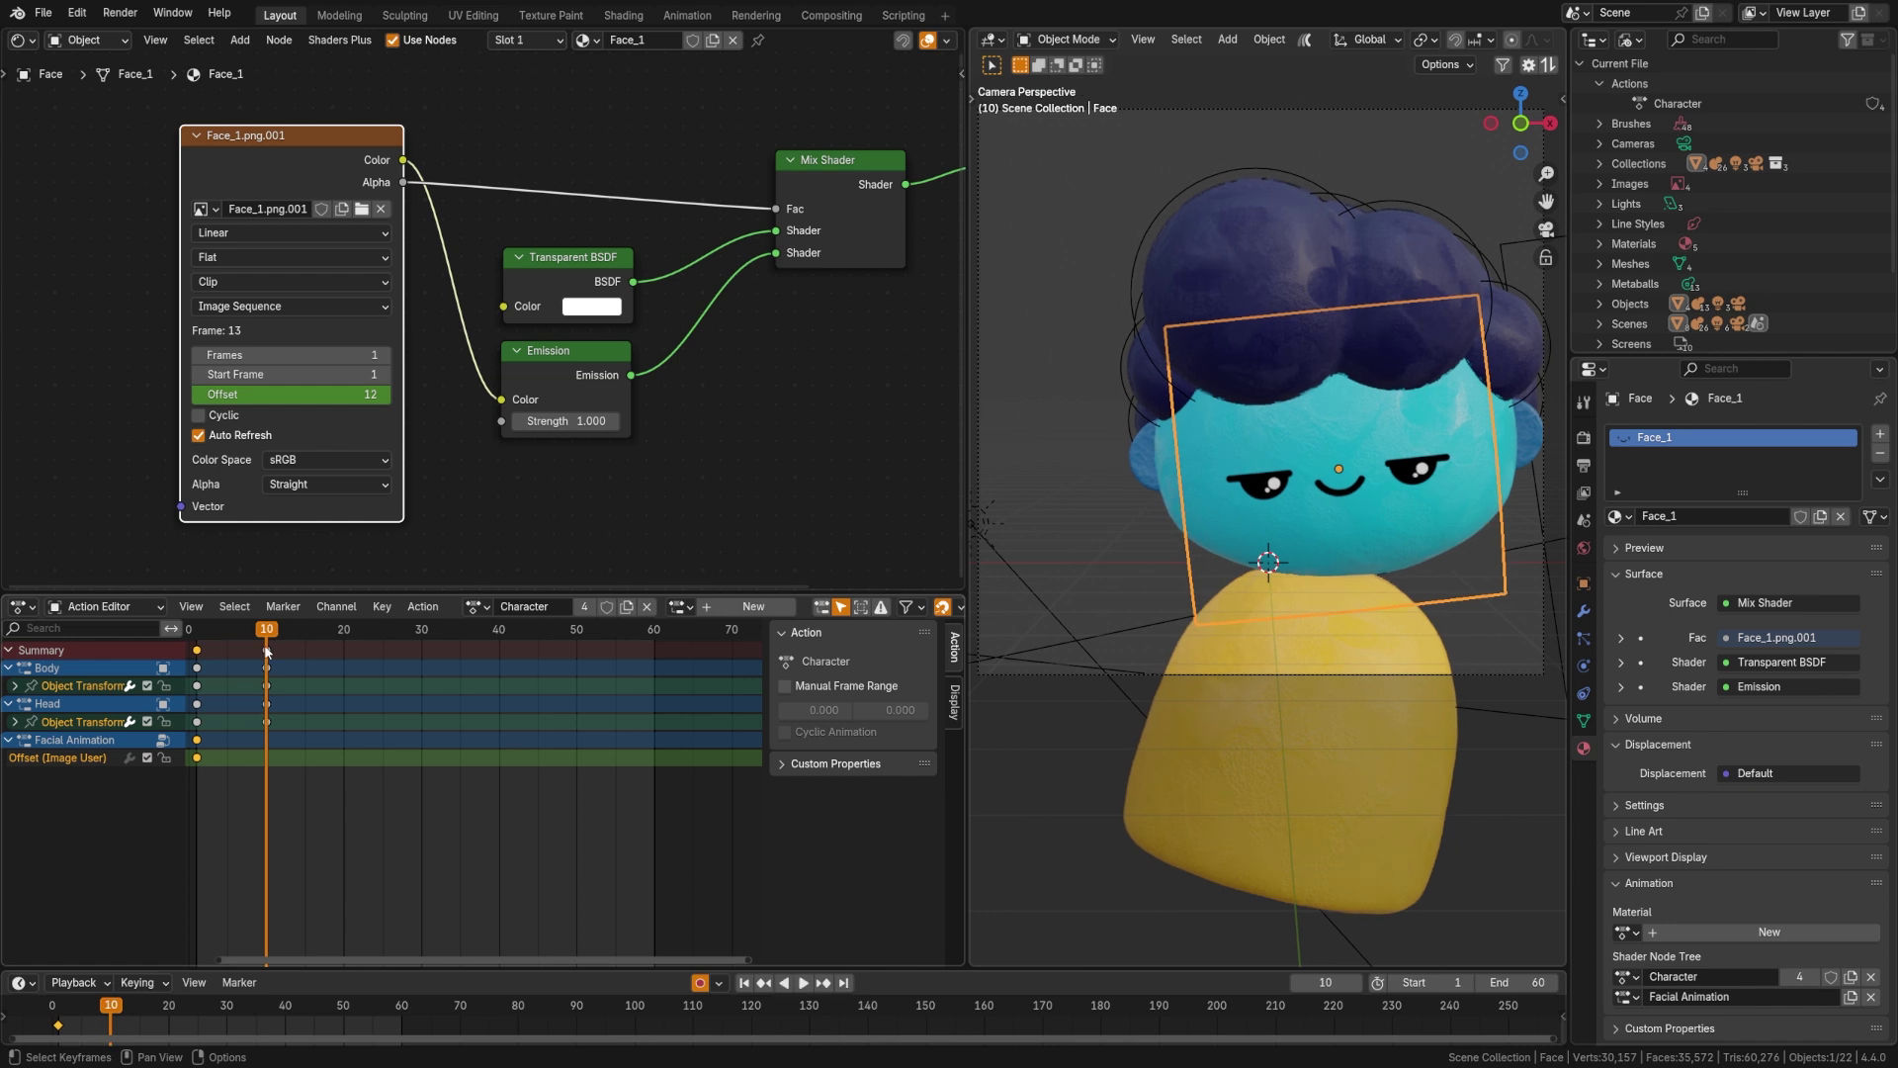
left_click(385, 395)
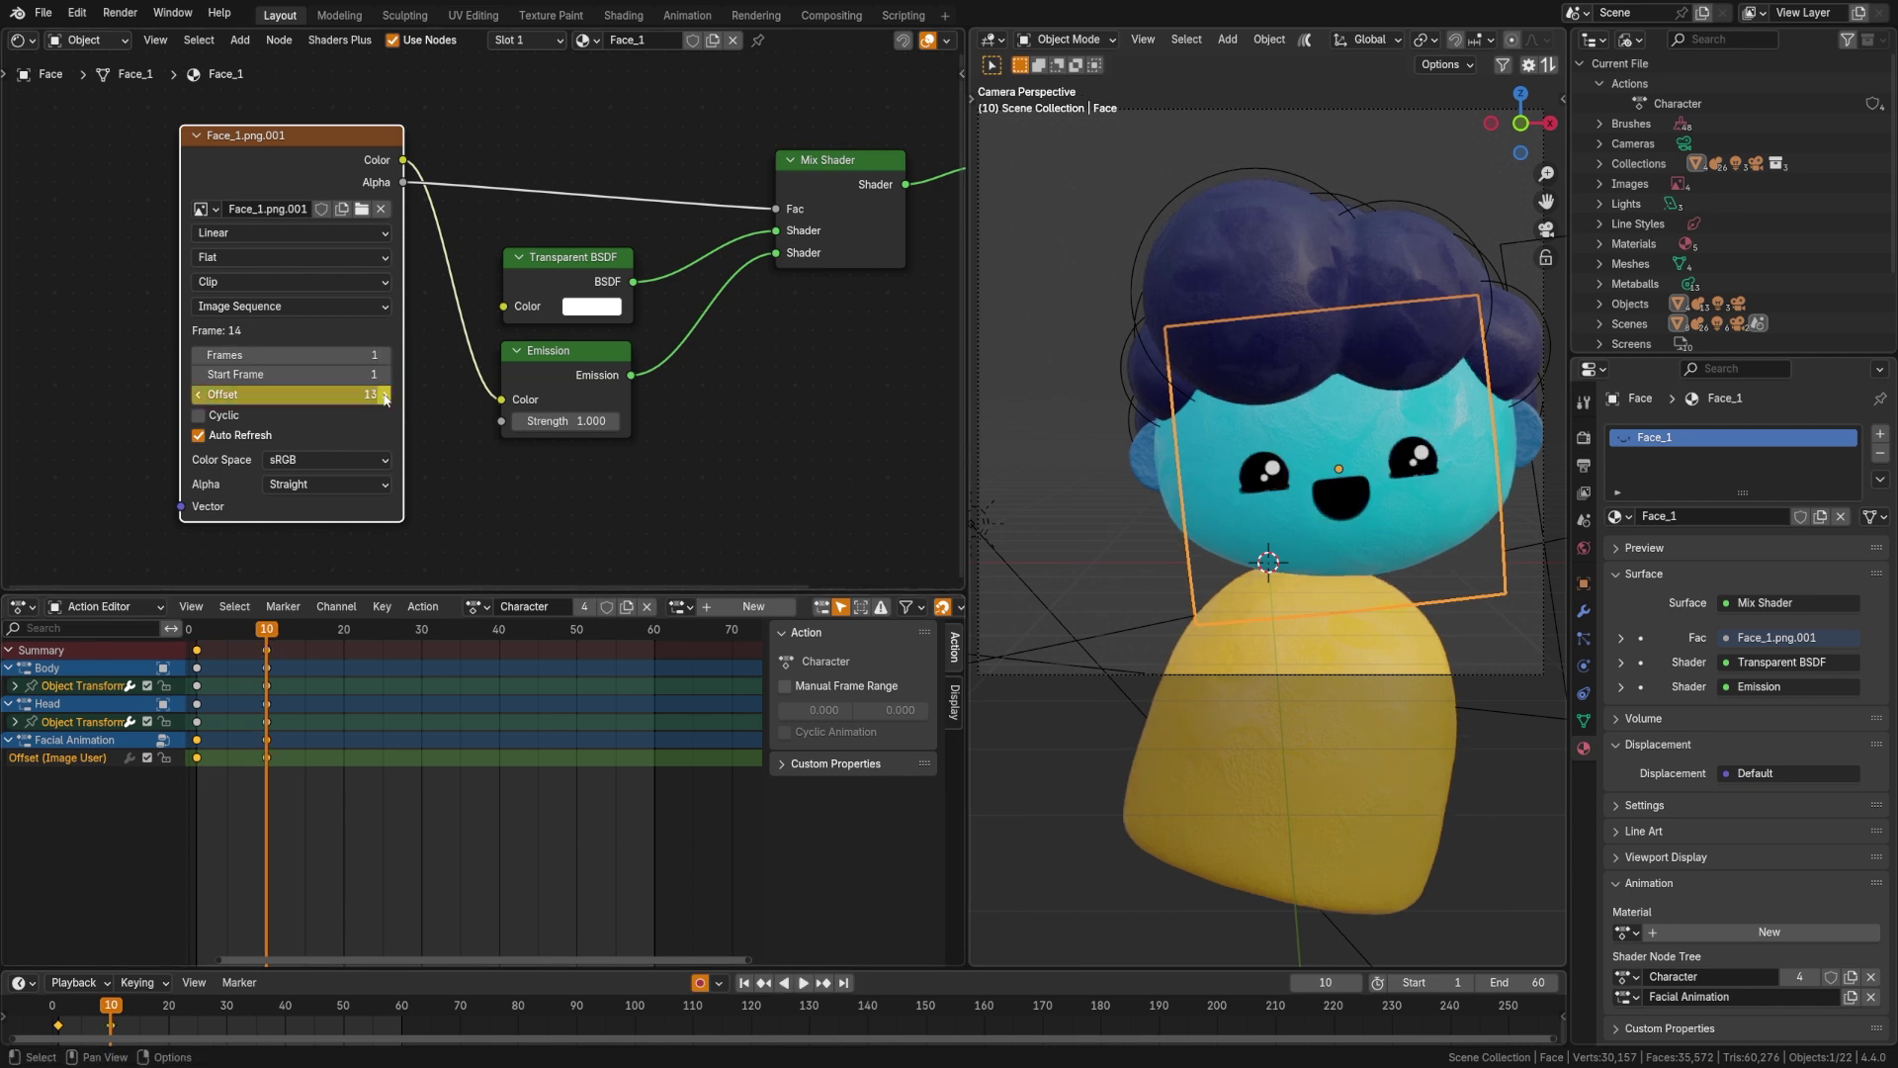
- Change the interpolation of the selected Offset keys, then play and stop to check the expression
left_click(229, 791)
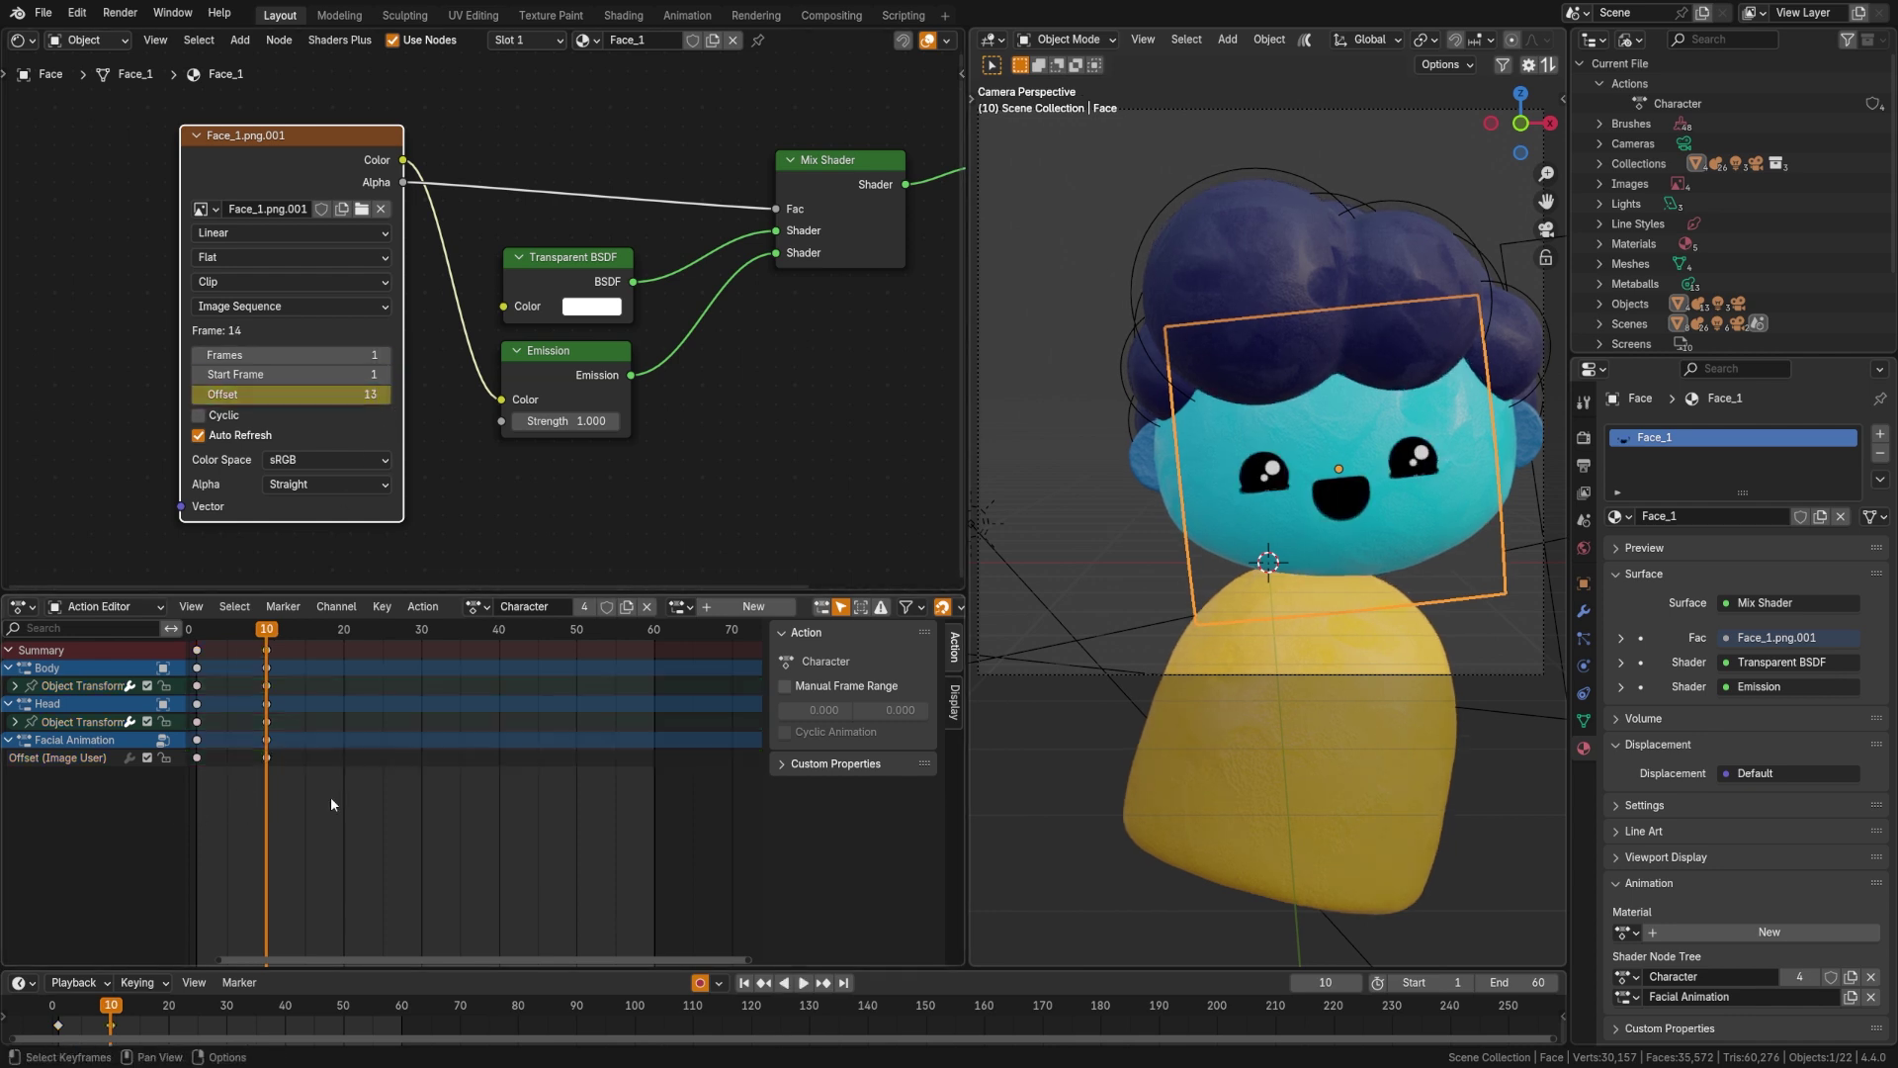
left_click_drag(180, 757, 240, 779)
key("t")
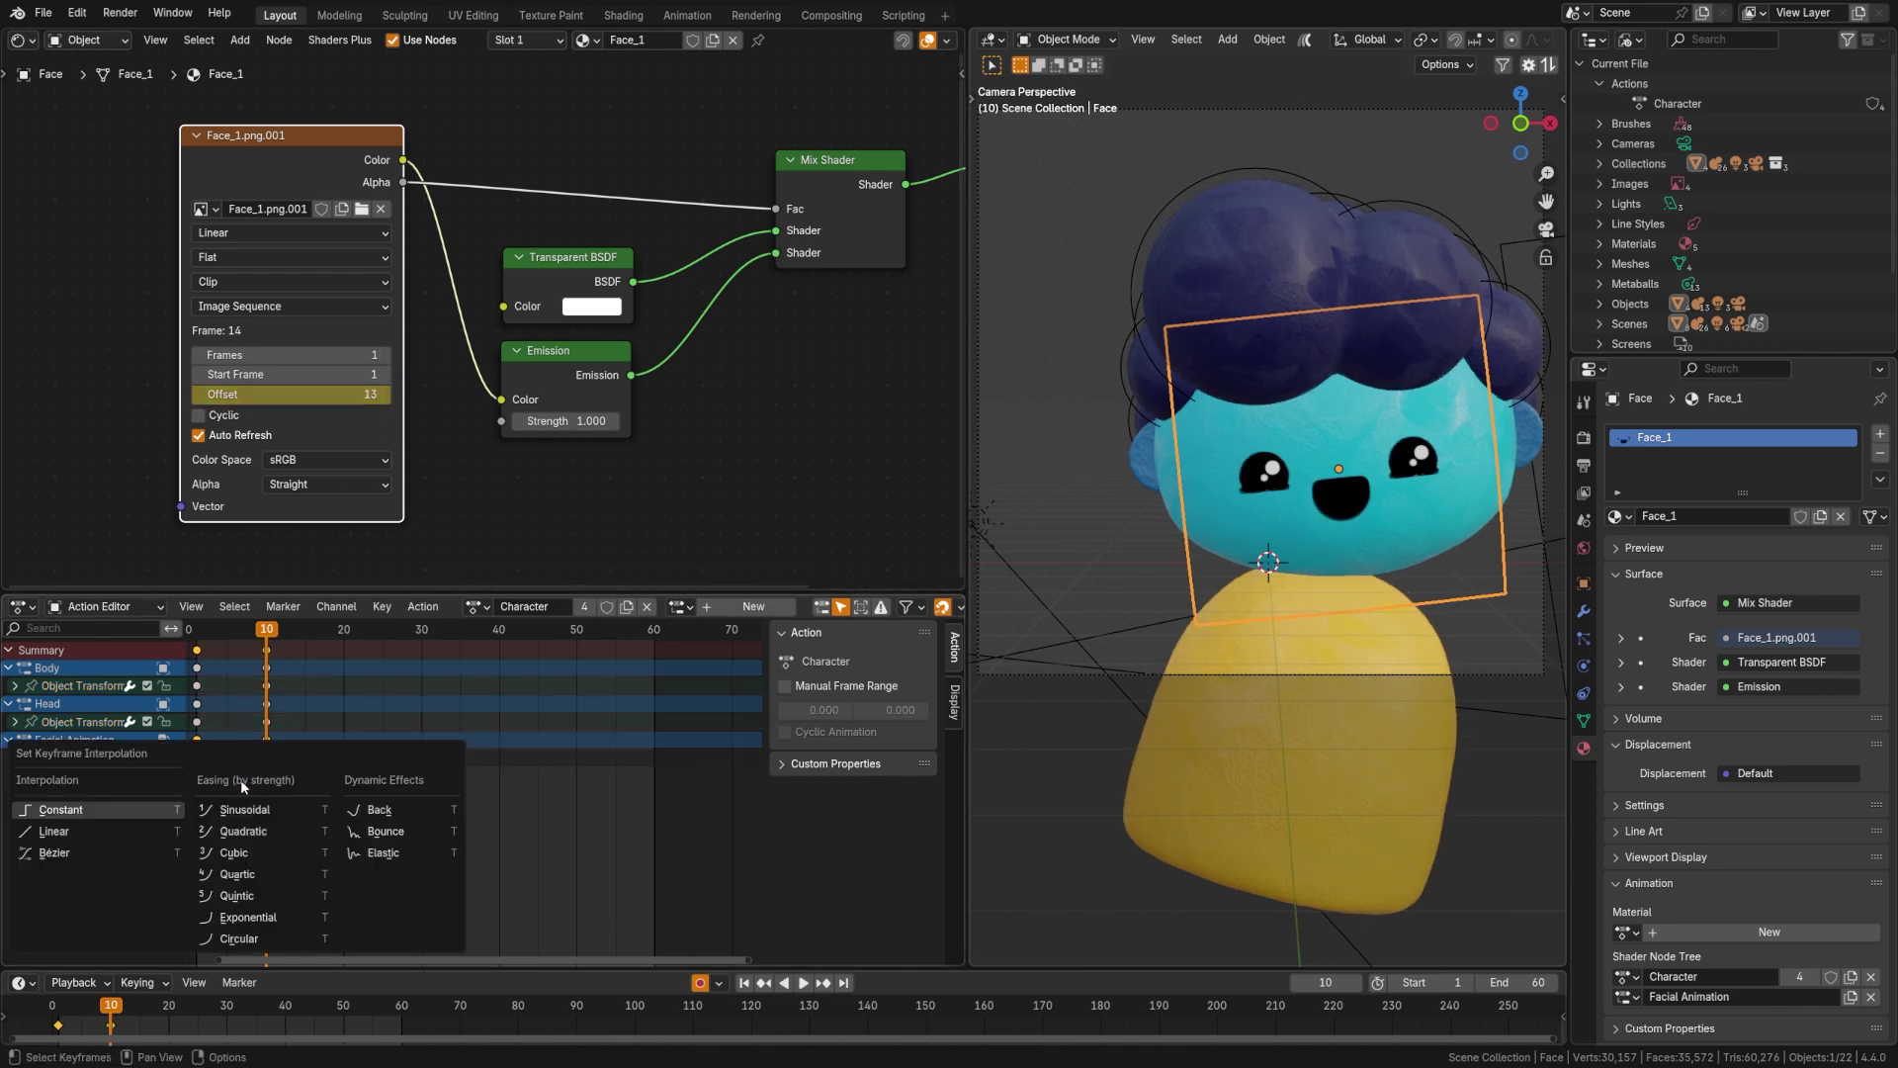
left_click(131, 827)
left_click(62, 1012)
key("space")
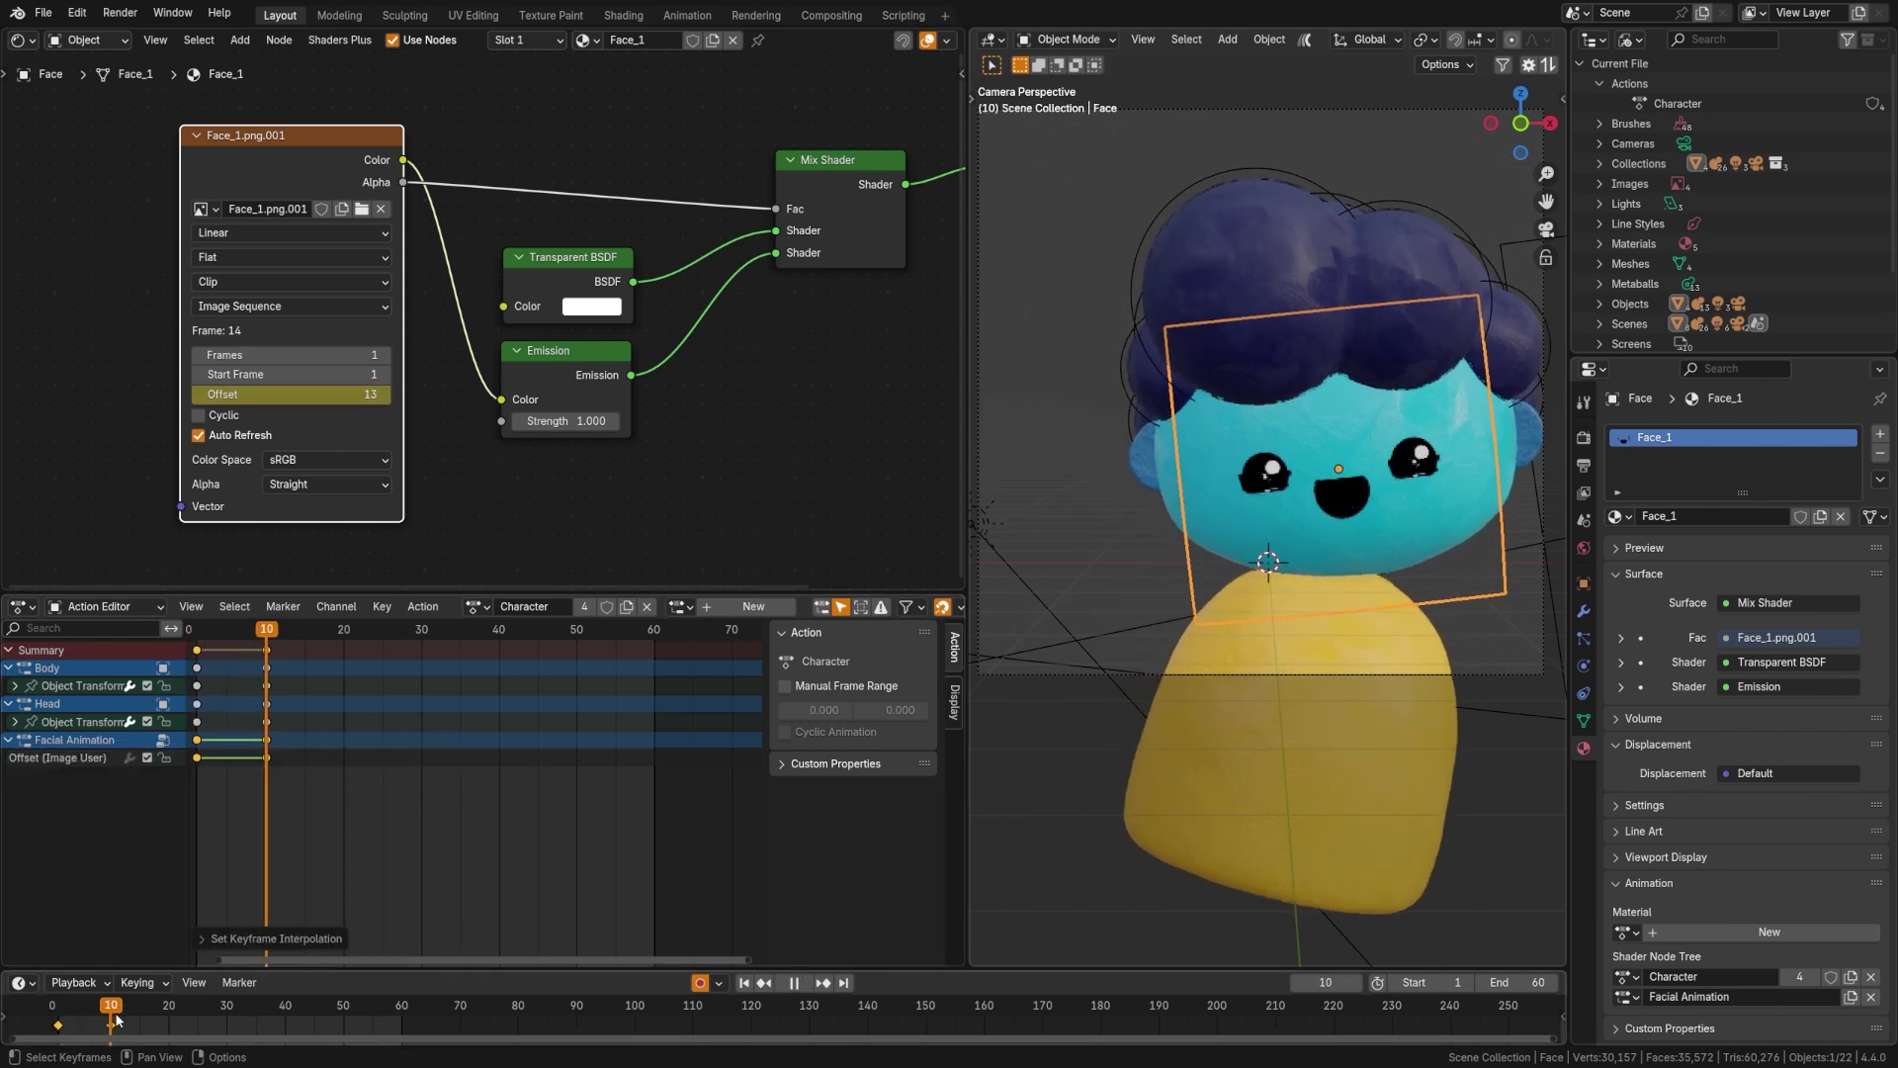
key("space")
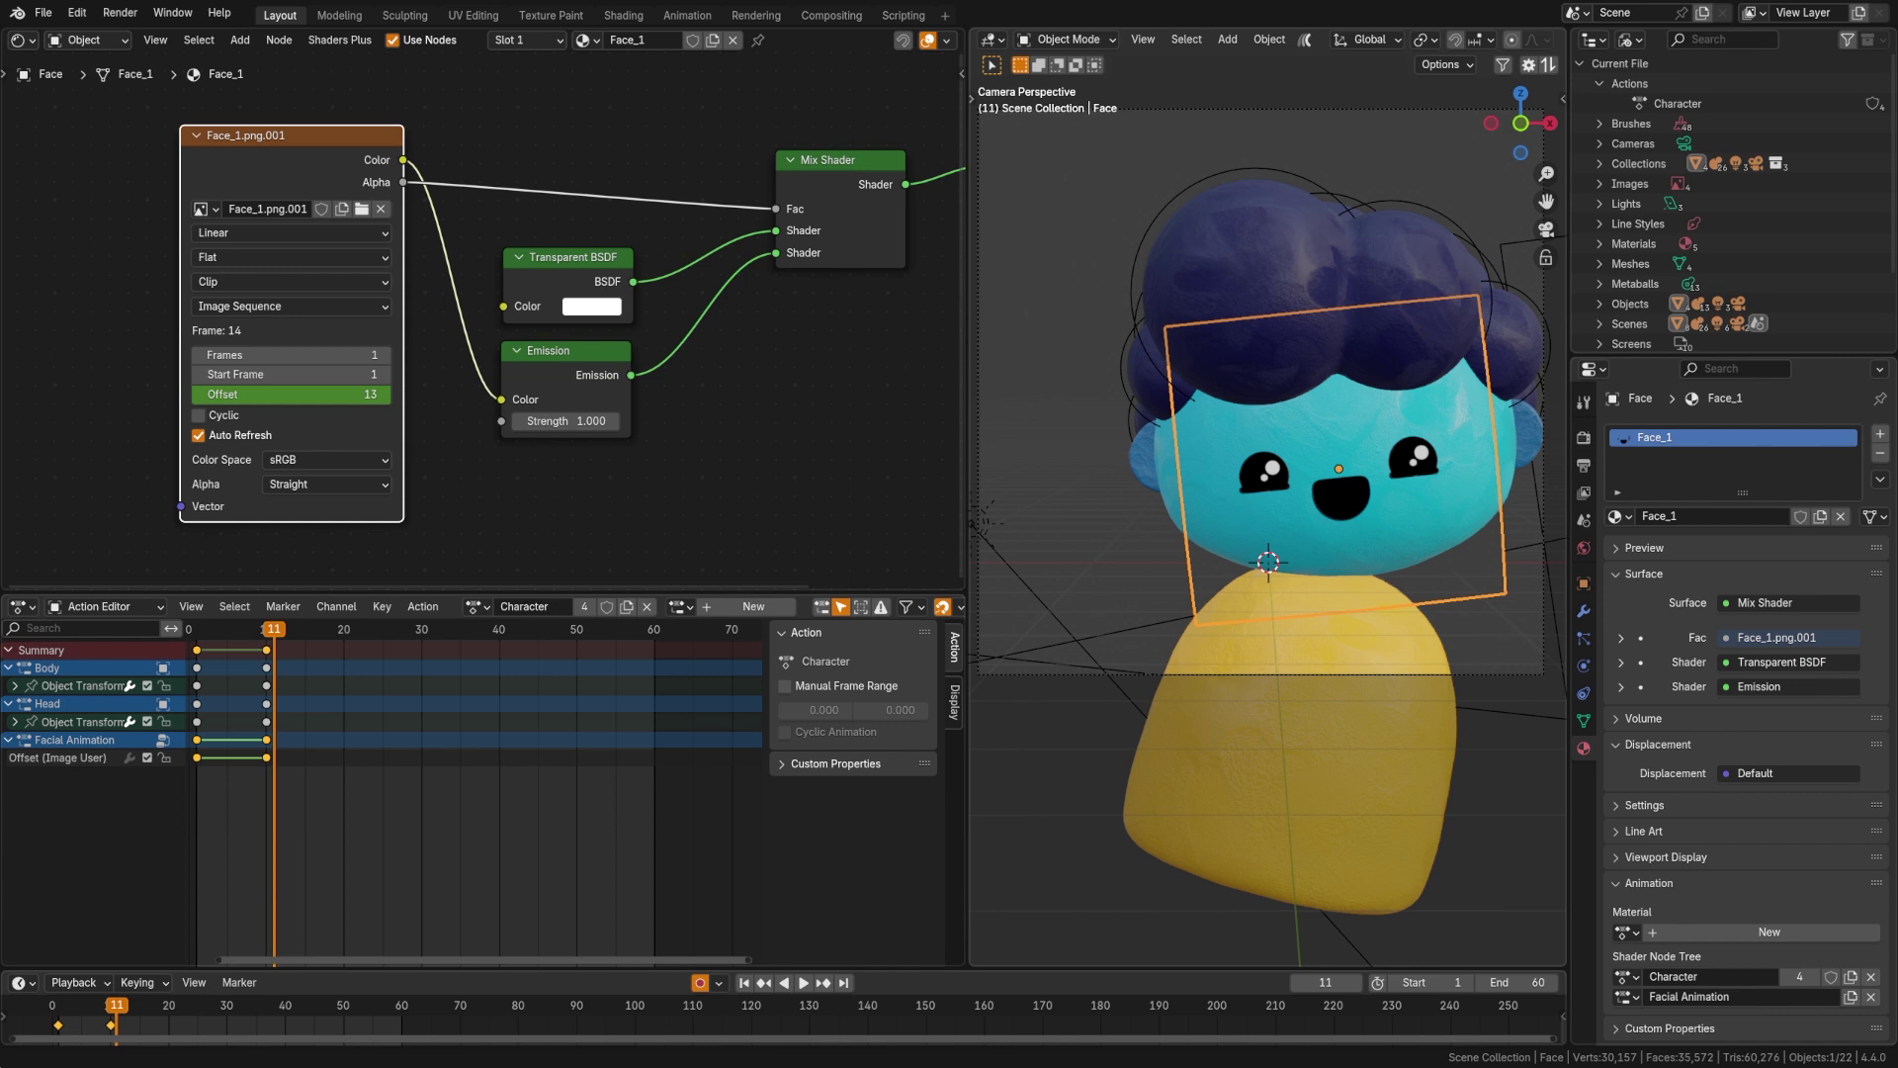
- Switch the node editor to Nonlinear Animation, expand Face, and scrub between frames 1 and 10
left_click(17, 40)
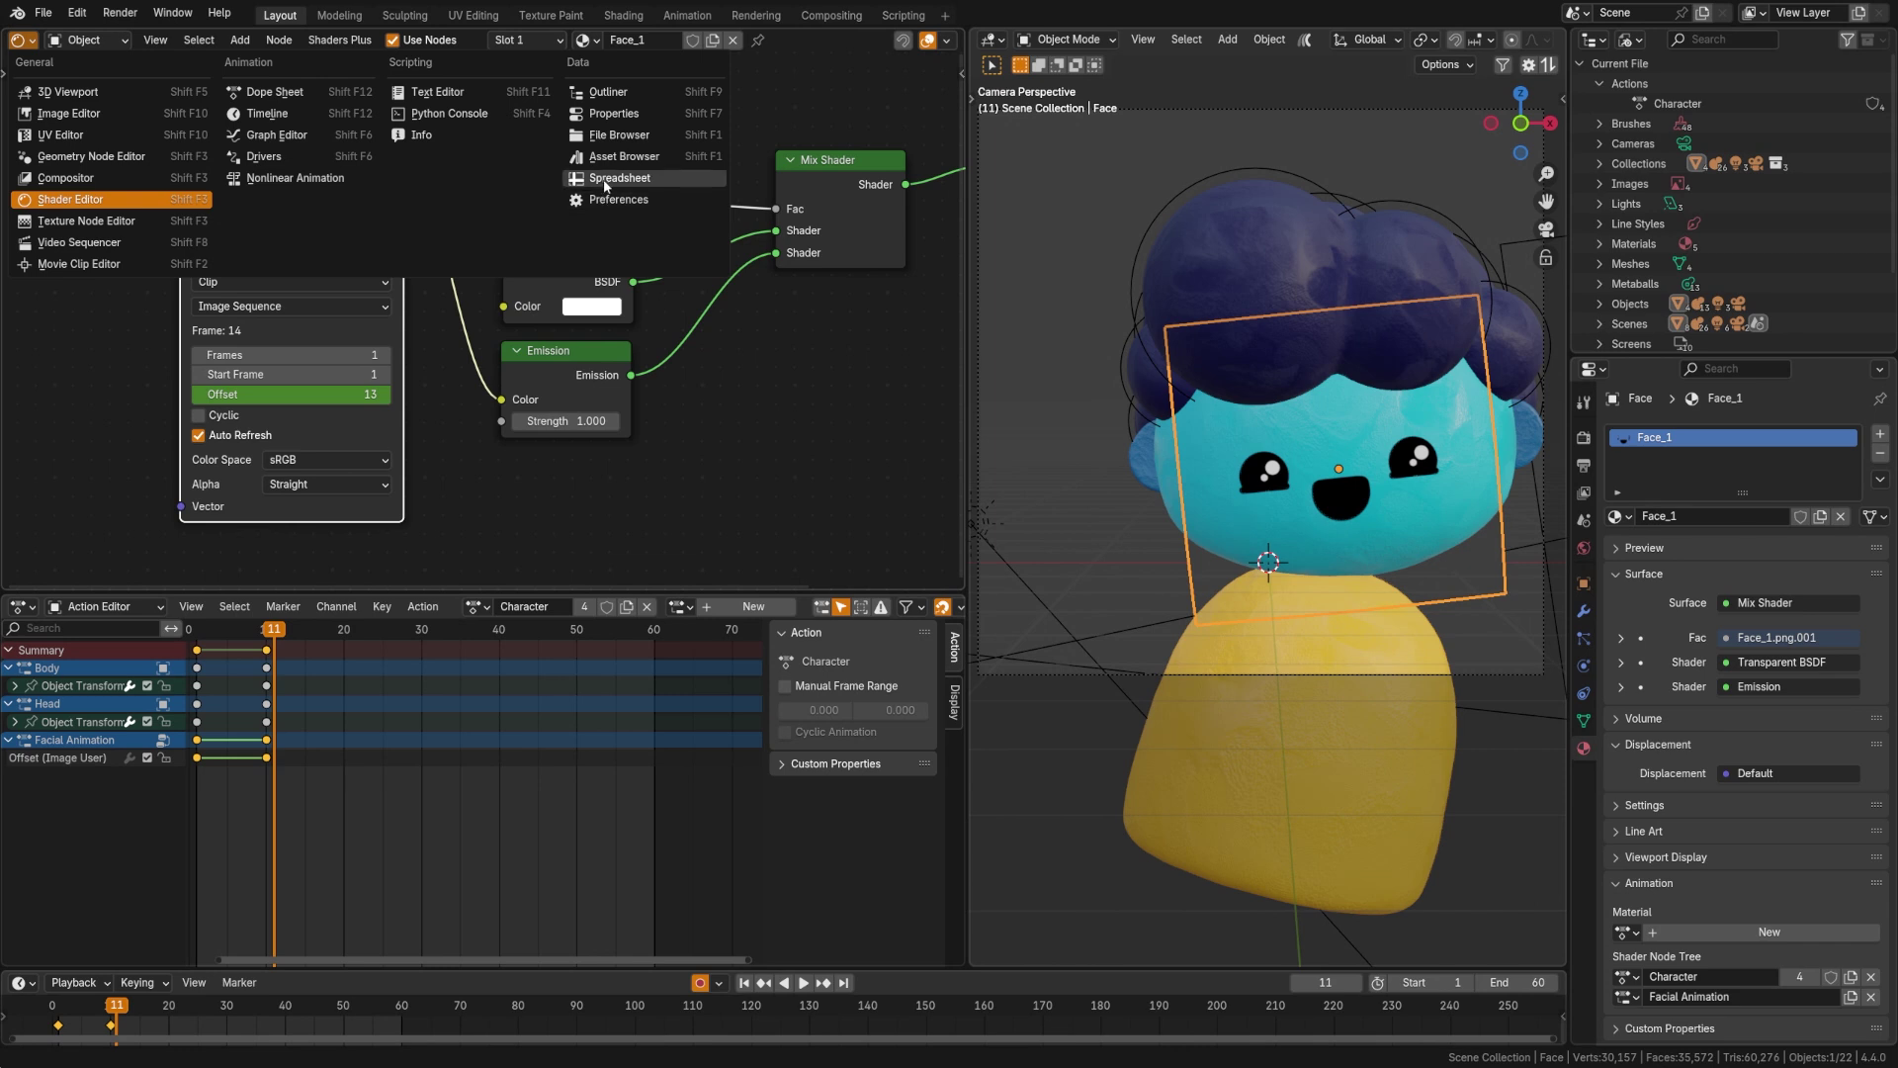
left_click(283, 176)
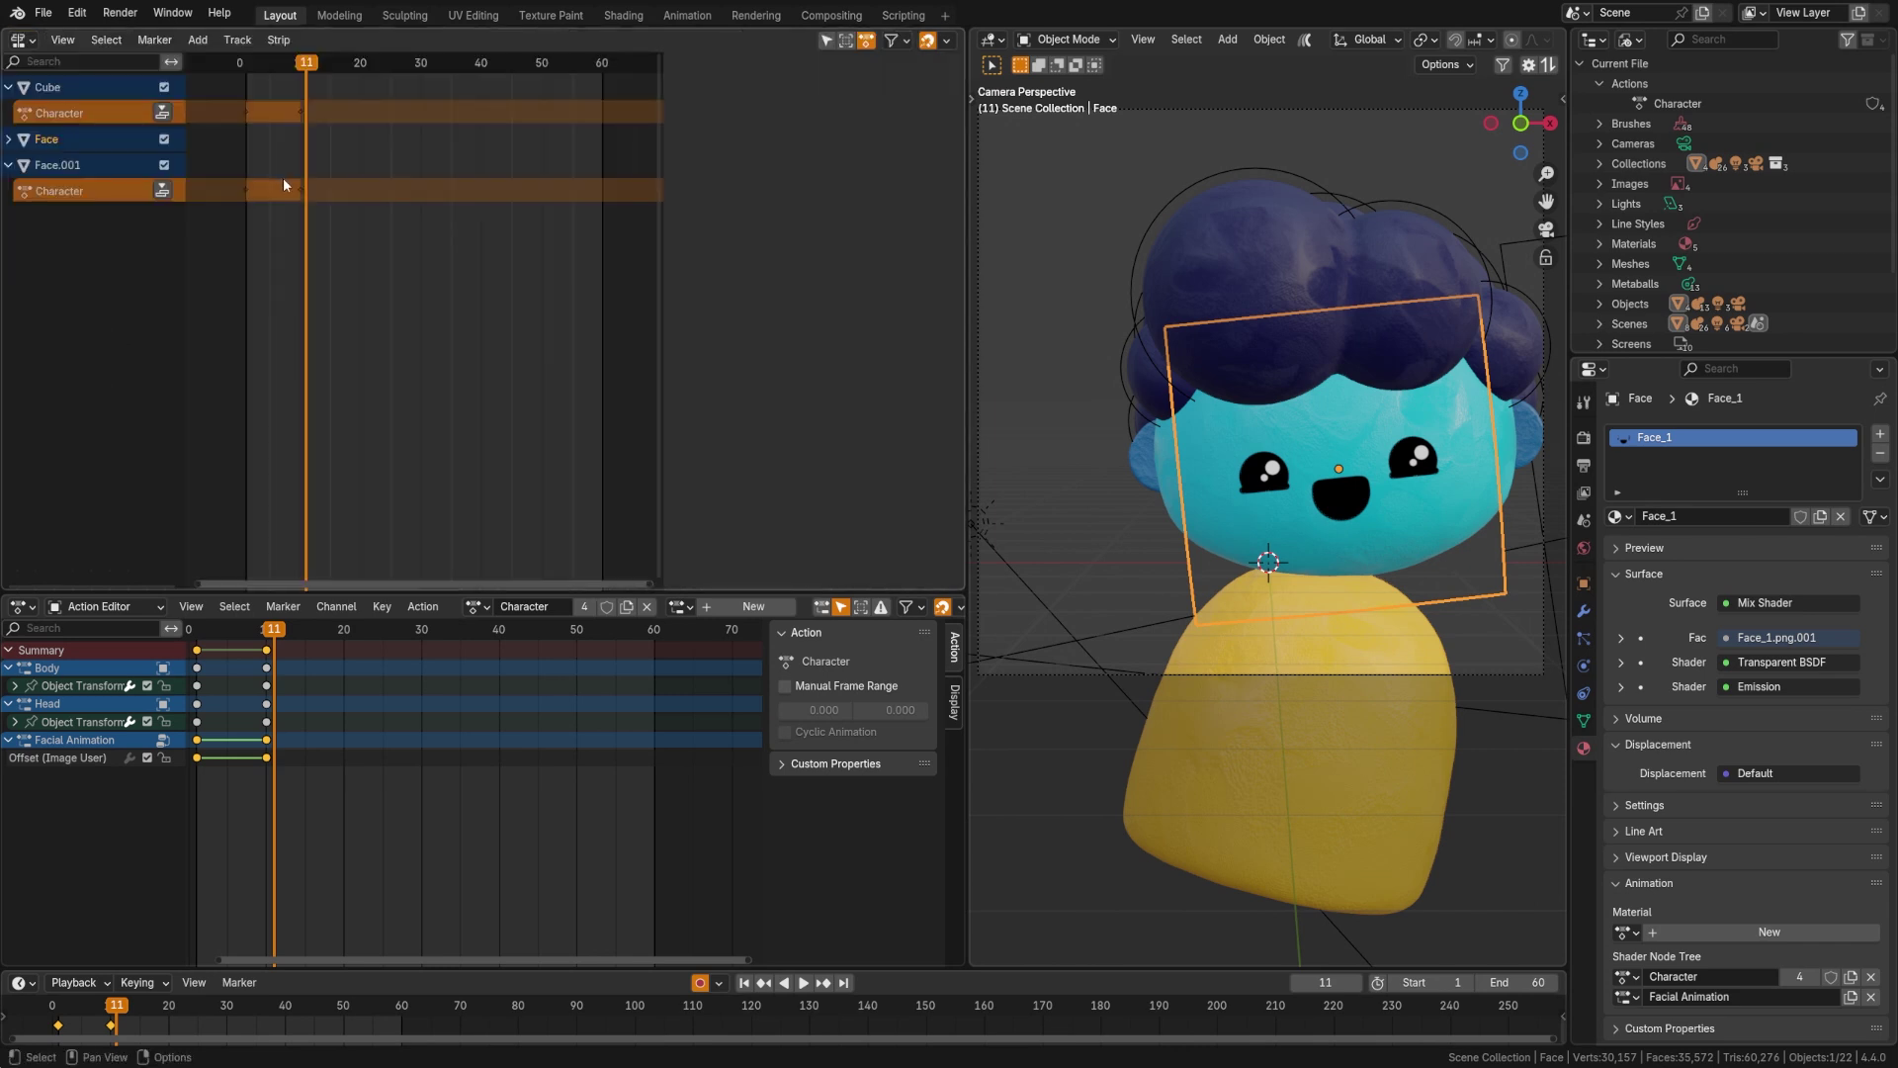
left_click(17, 142)
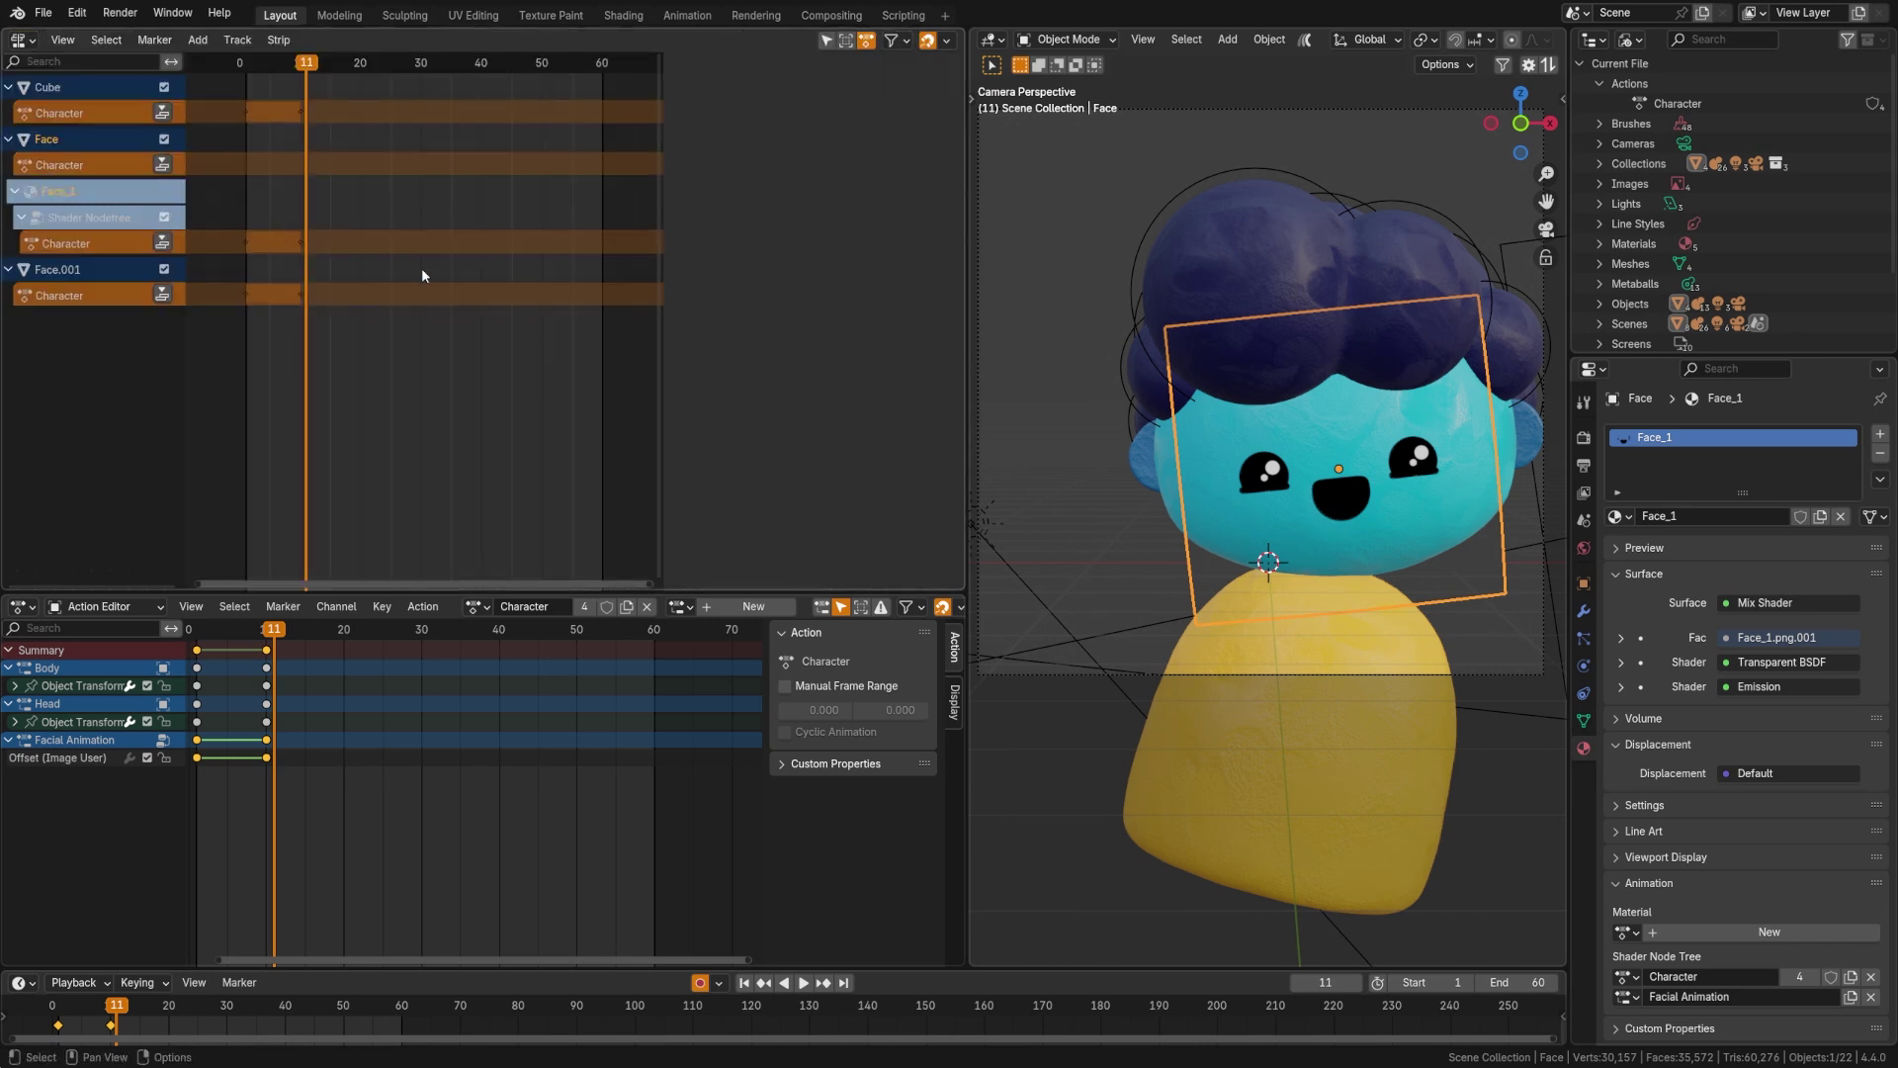
left_click_drag(281, 65, 246, 81)
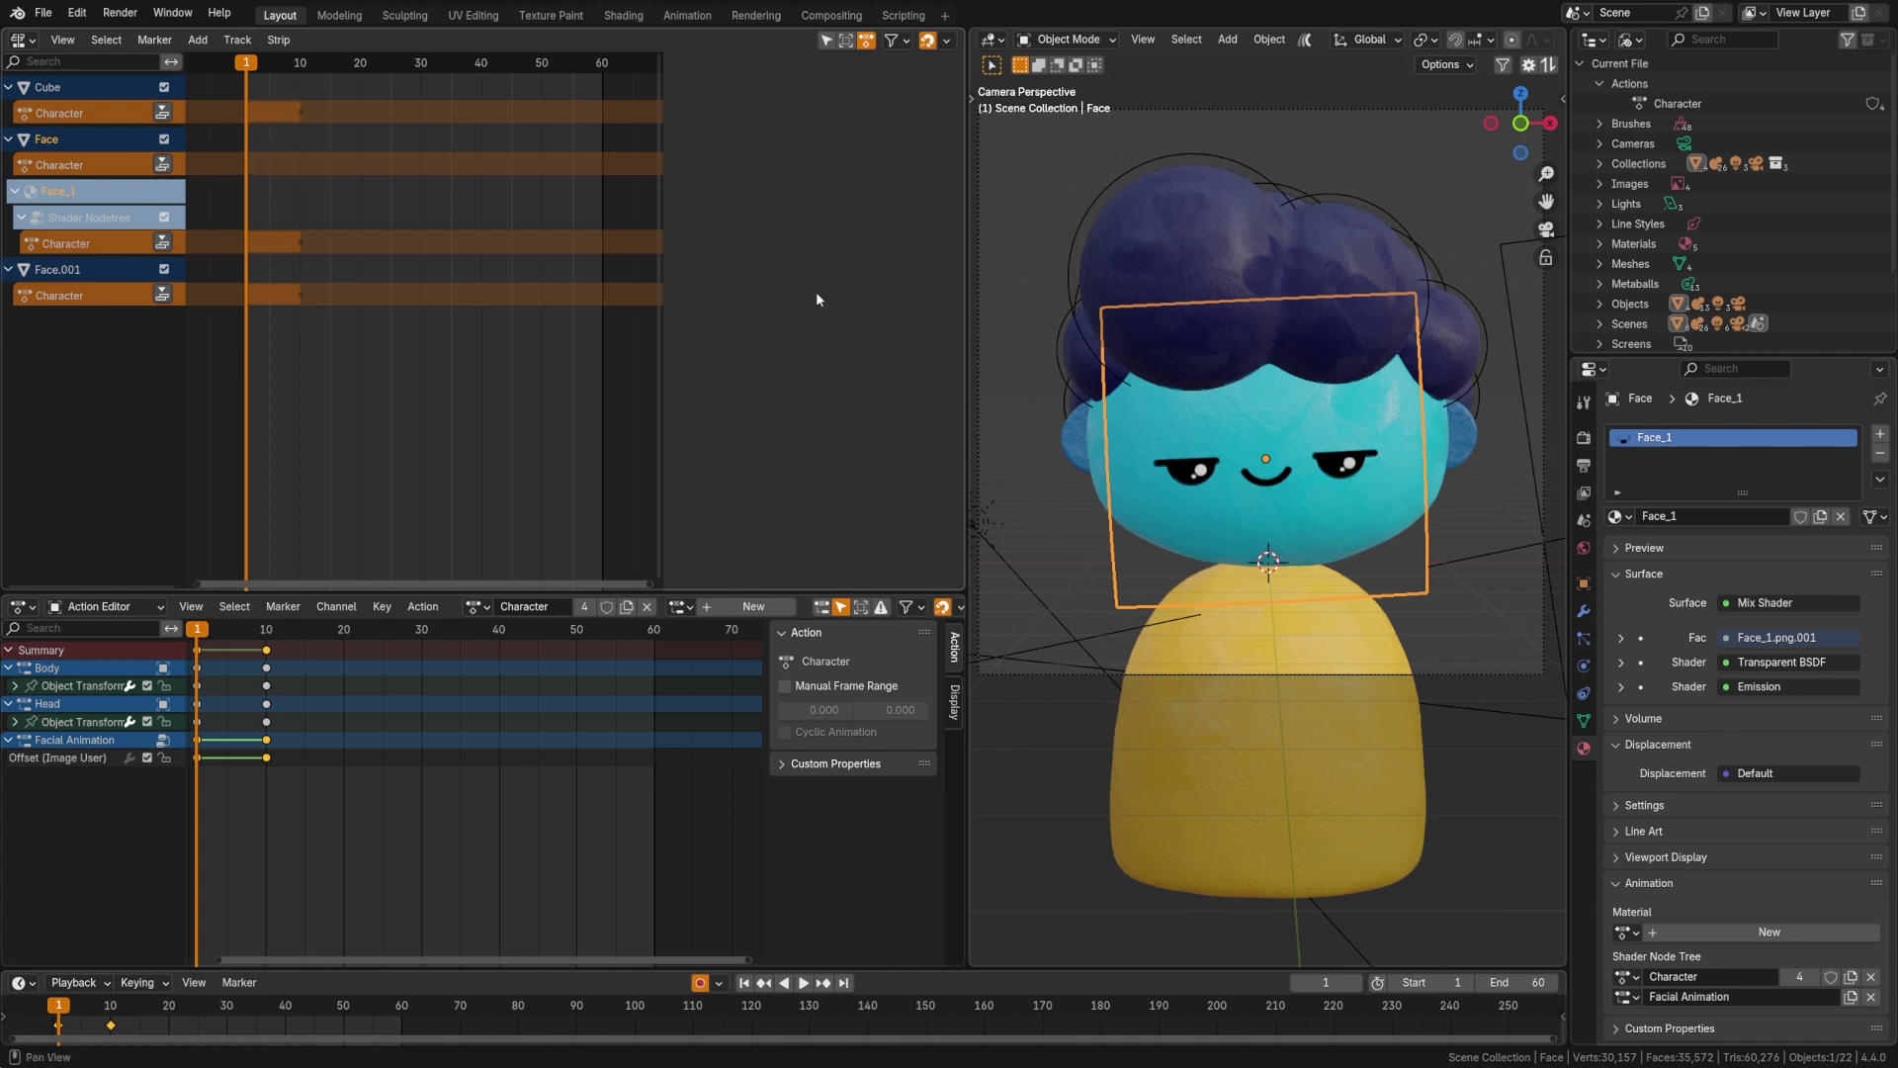
left_click_drag(262, 70, 303, 85)
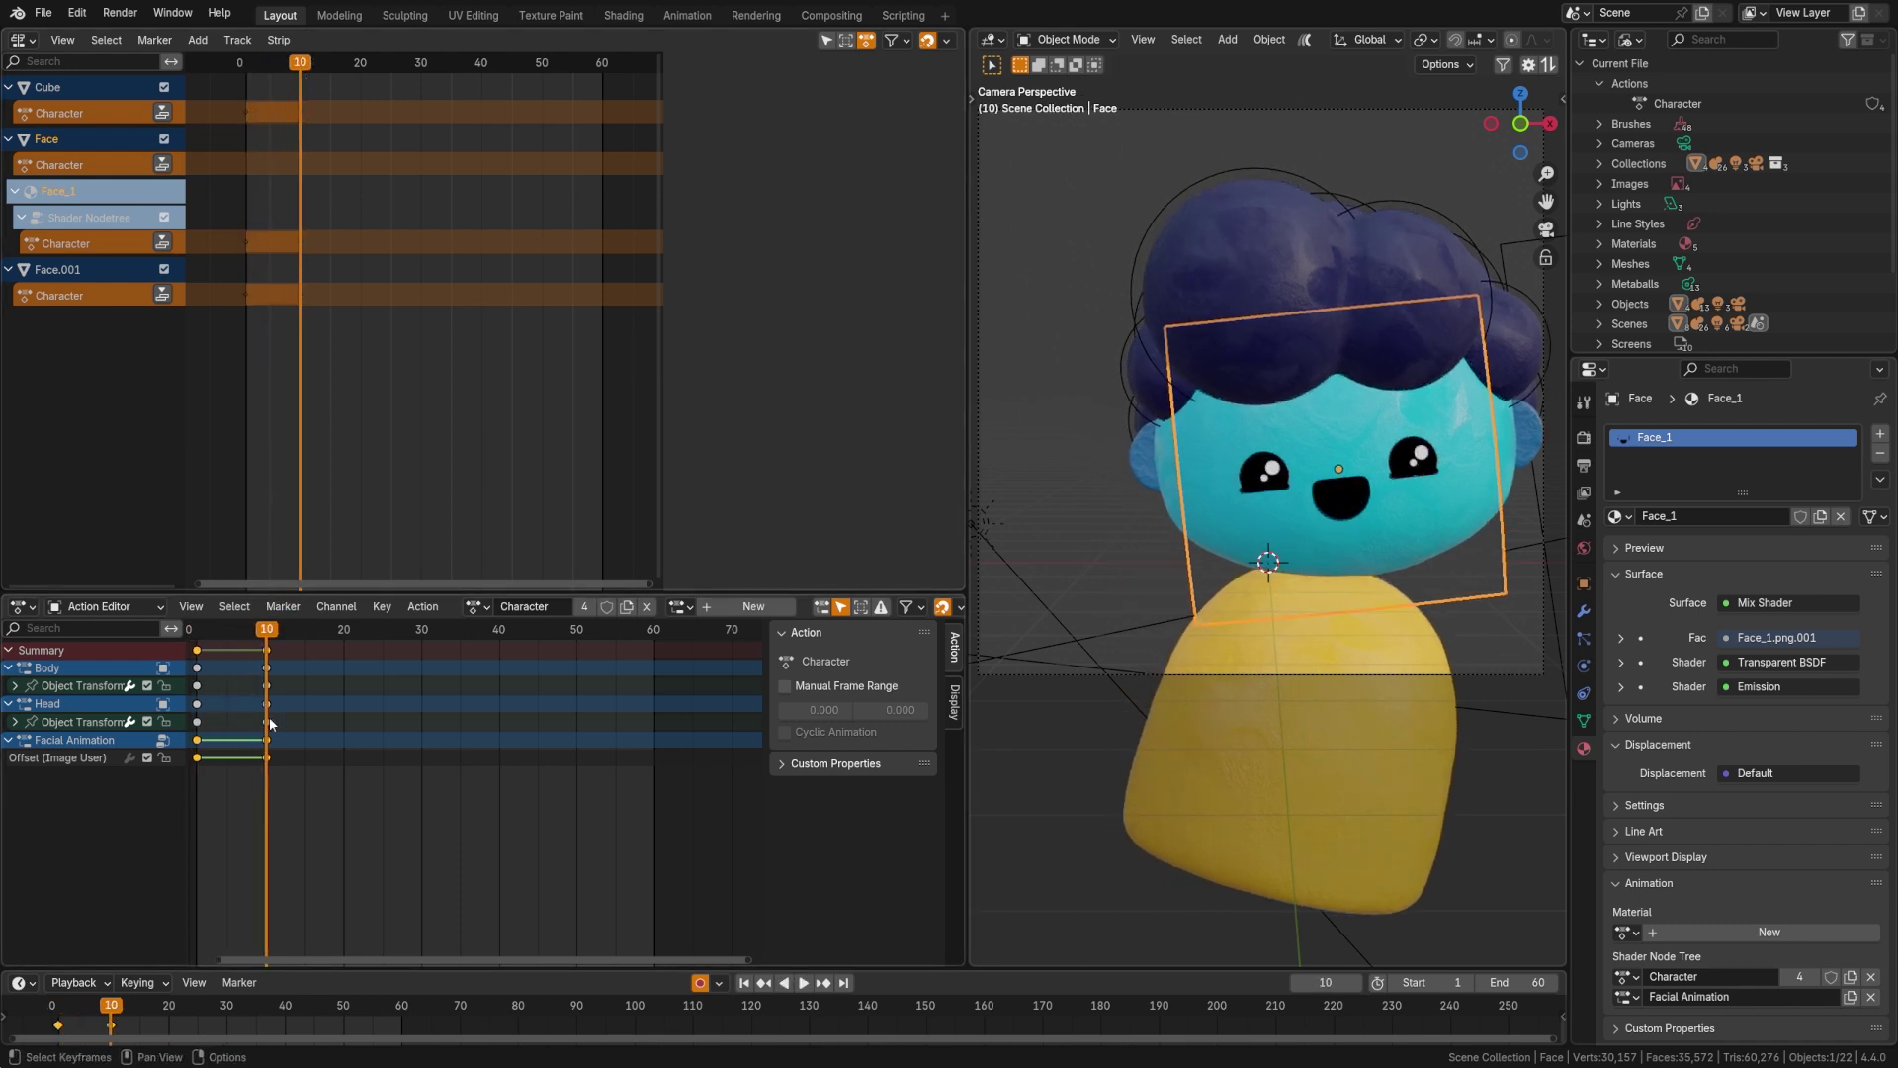
- Move the frame-10 keys to frame 28 and undo, then try moving Head's keys and cancel
left_click(266, 651)
key("g")
left_click(433, 685)
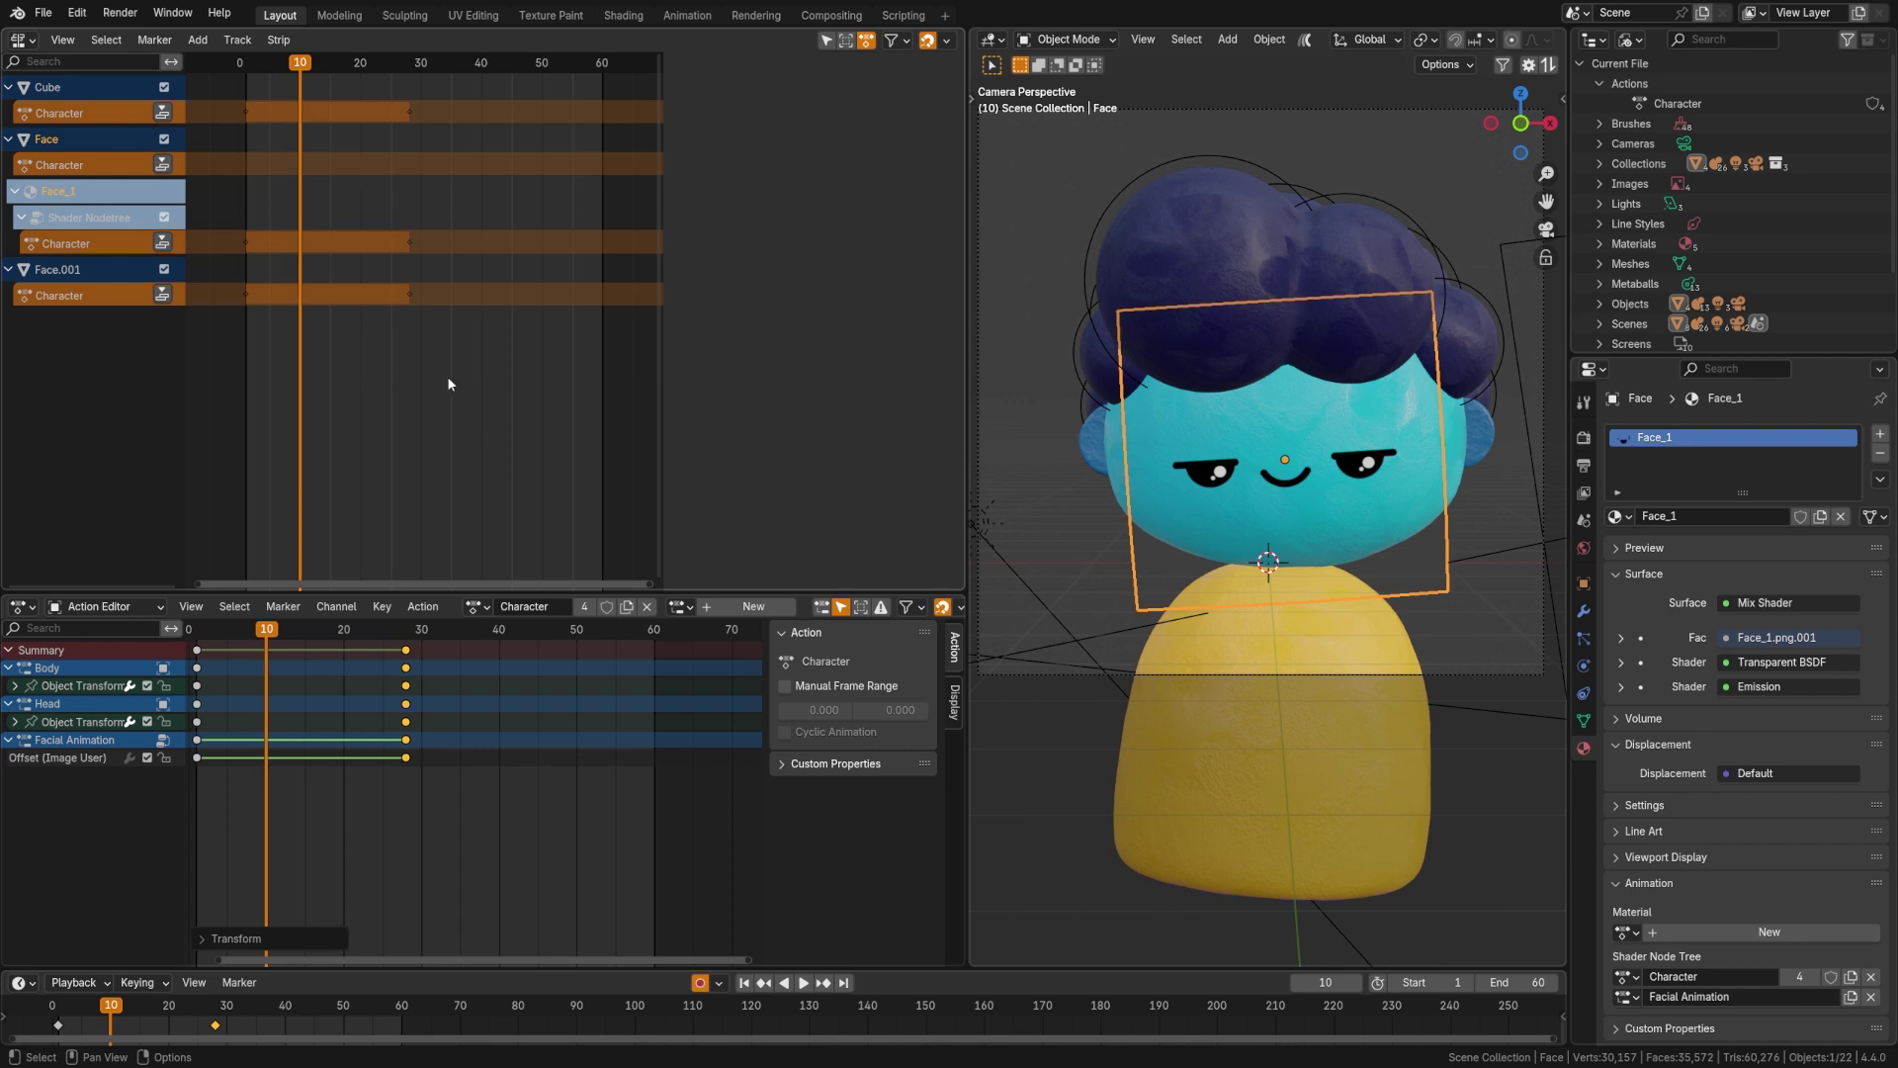
key("ctrl+z")
left_click(268, 721)
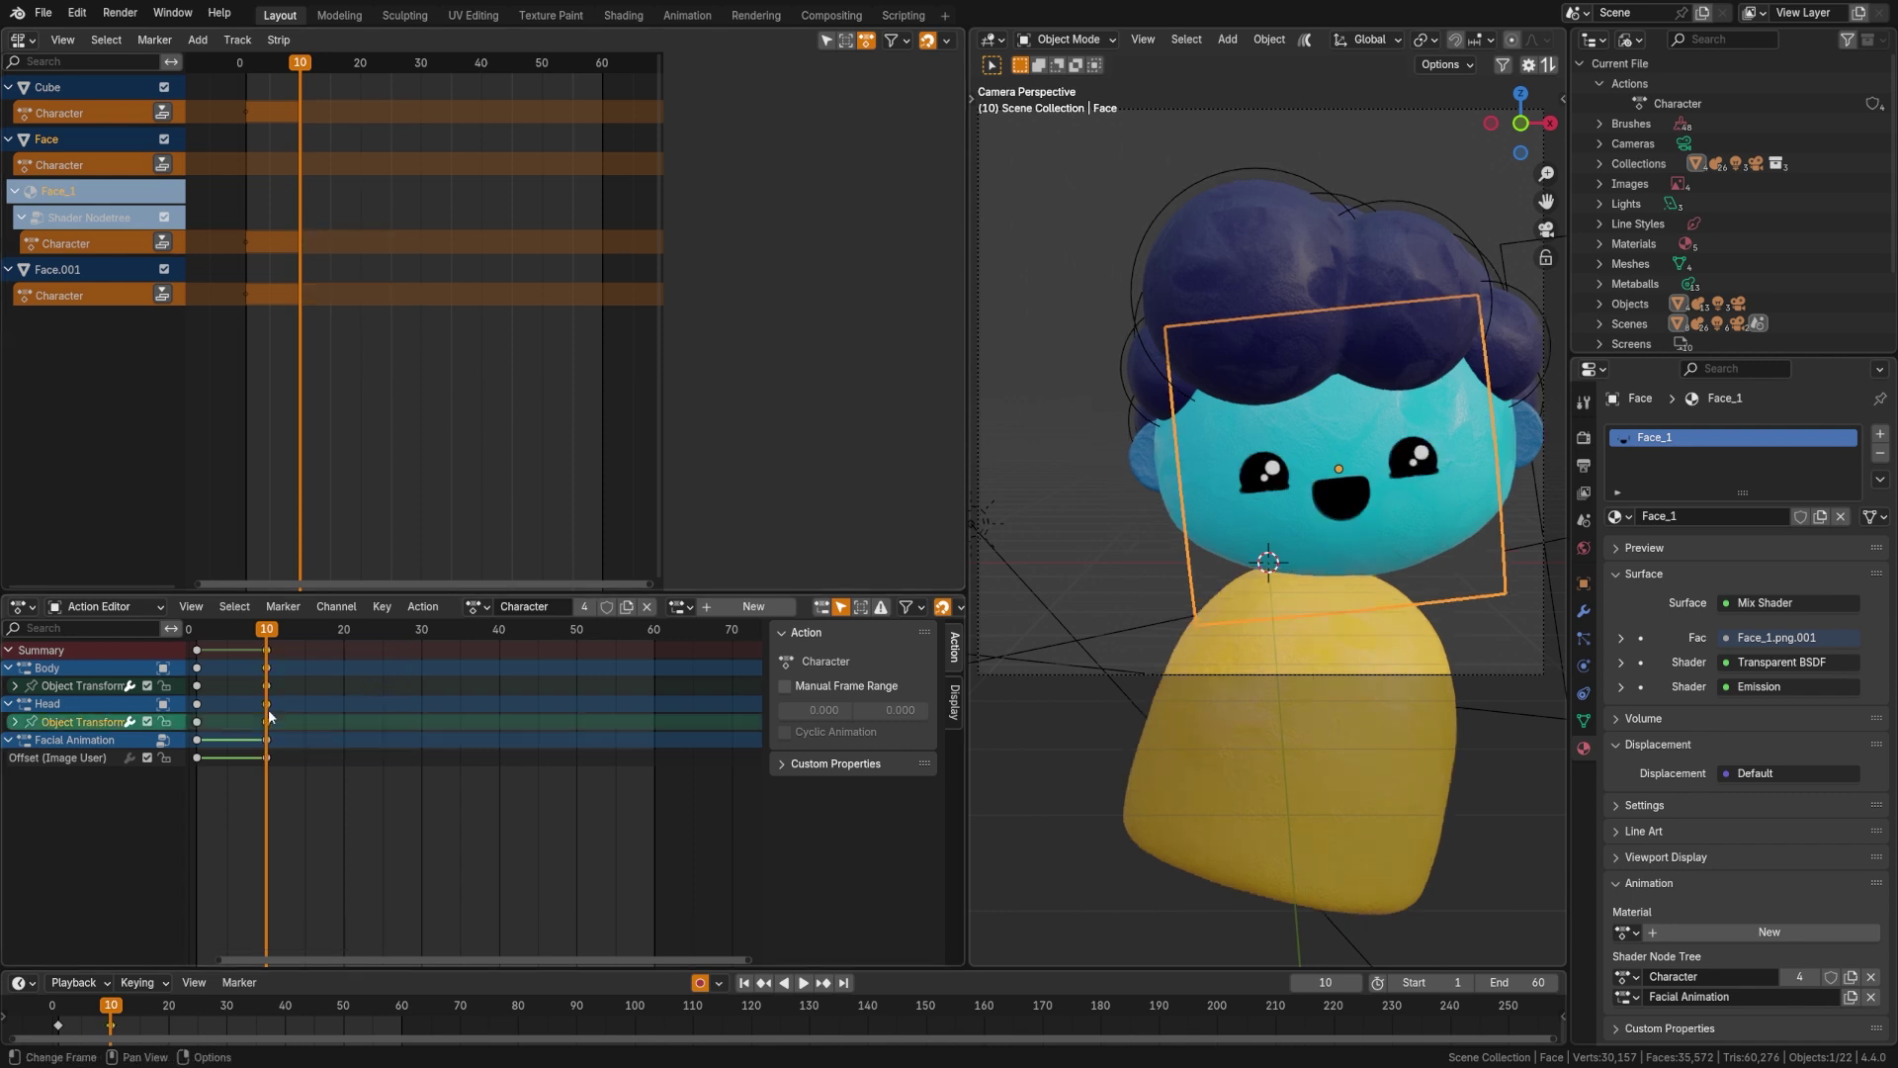
left_click(268, 714)
key("g")
right_click(437, 727)
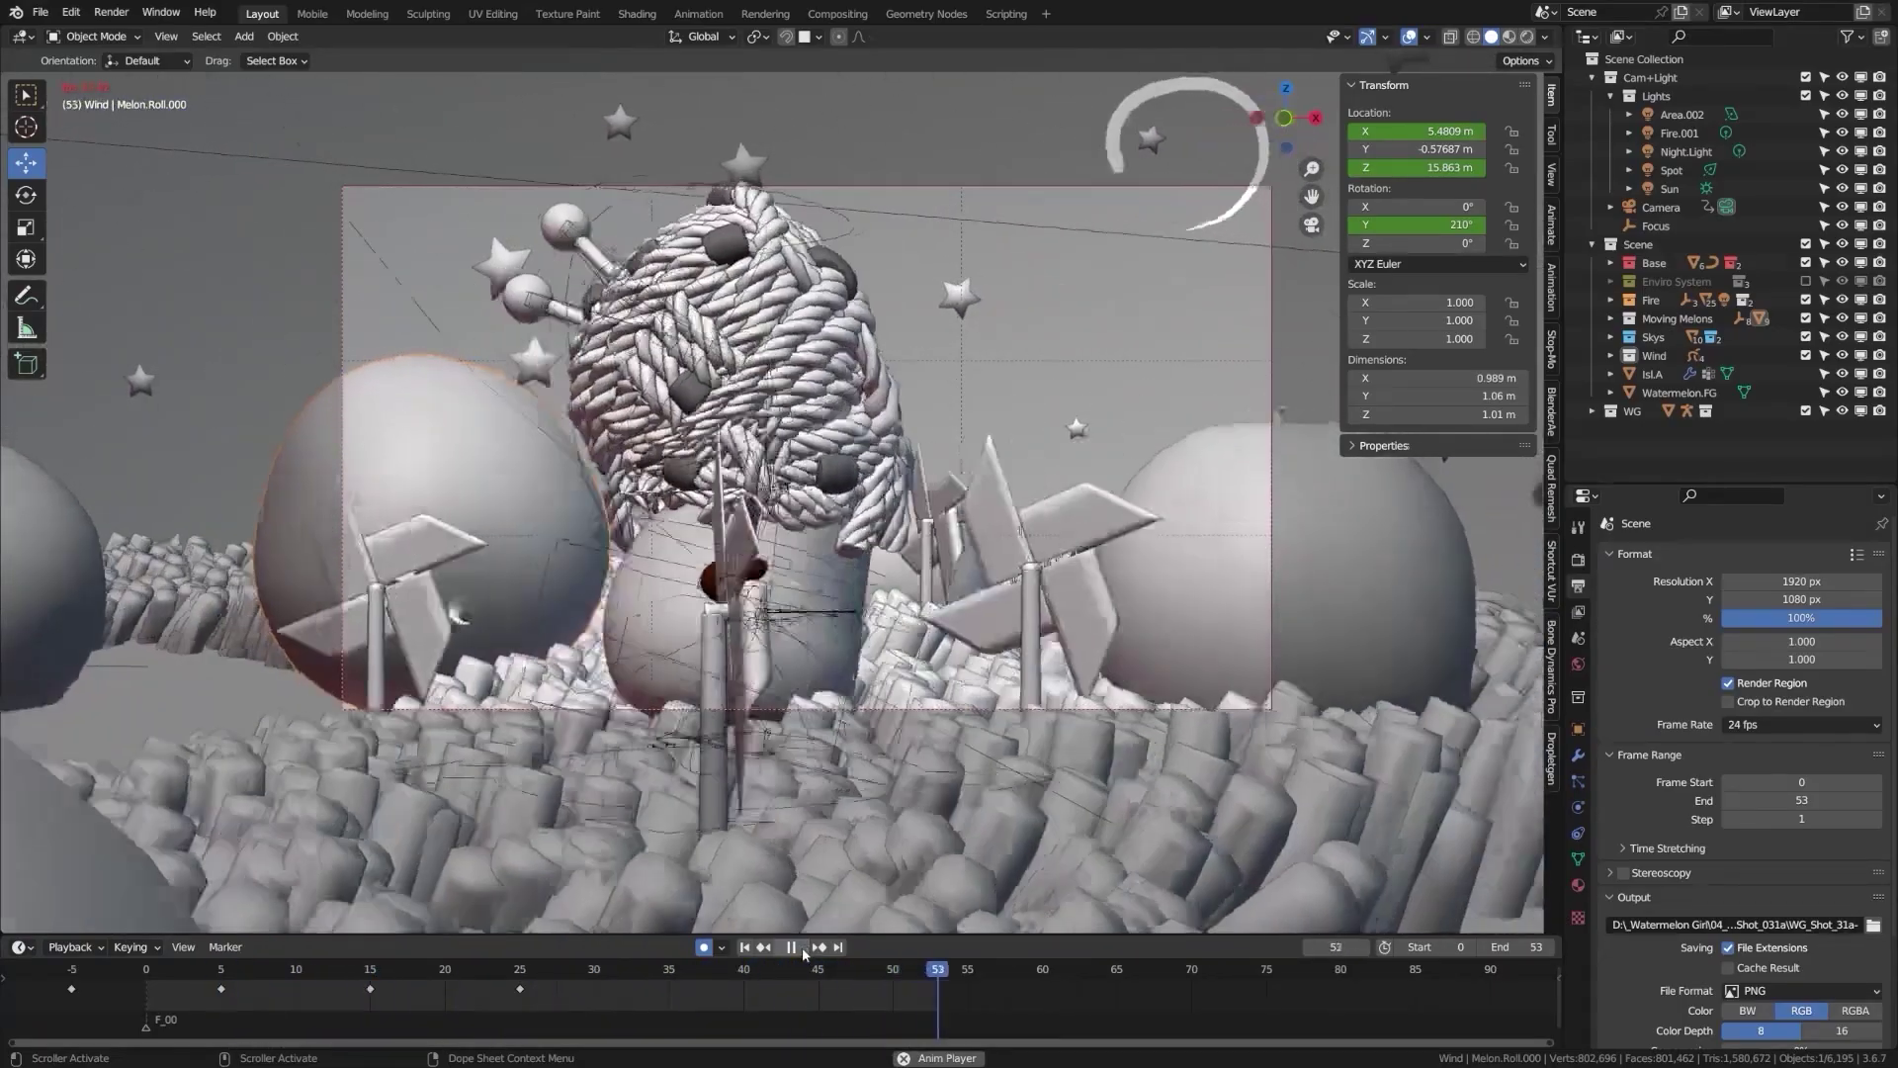
- Stop the watermelon example scene's animation playback
key("F12")
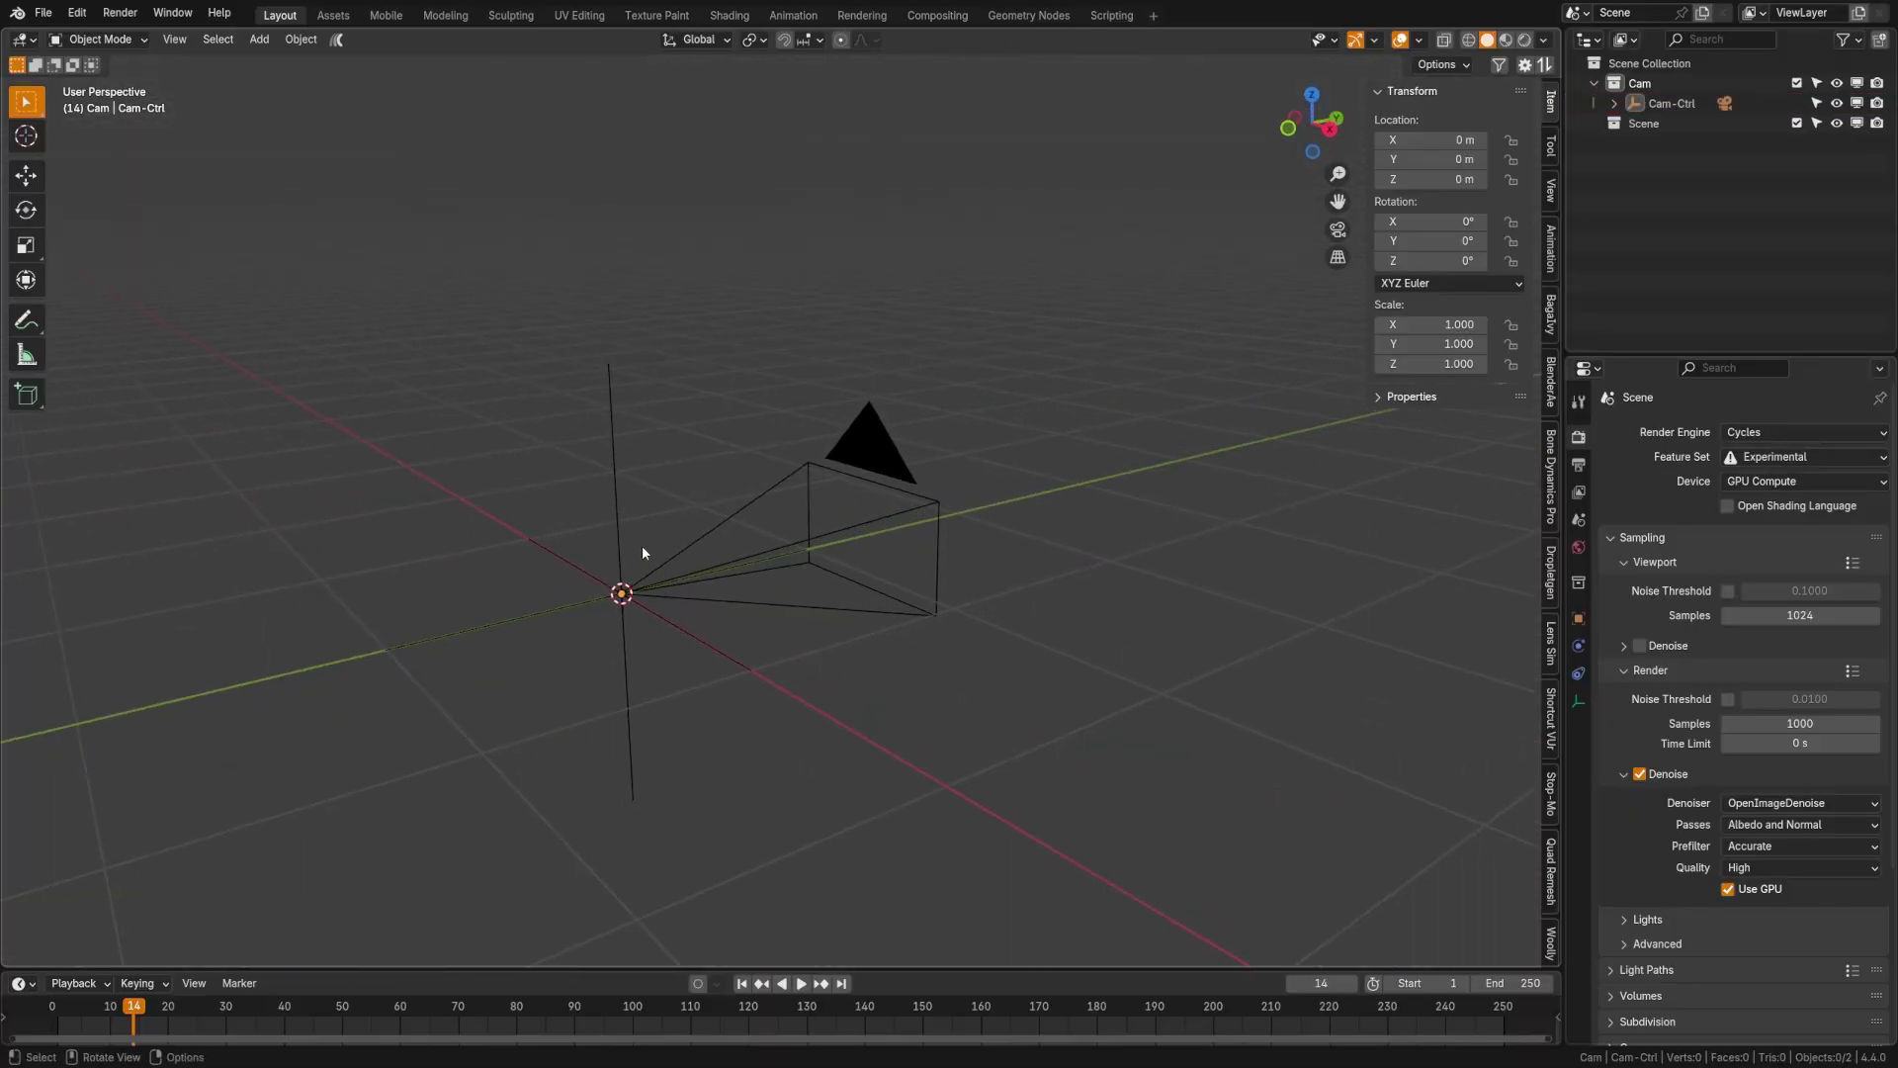
- Test-move the Cam-Ctrl empty with its attached camera, then cancel so it stays at the origin
left_click(690, 554)
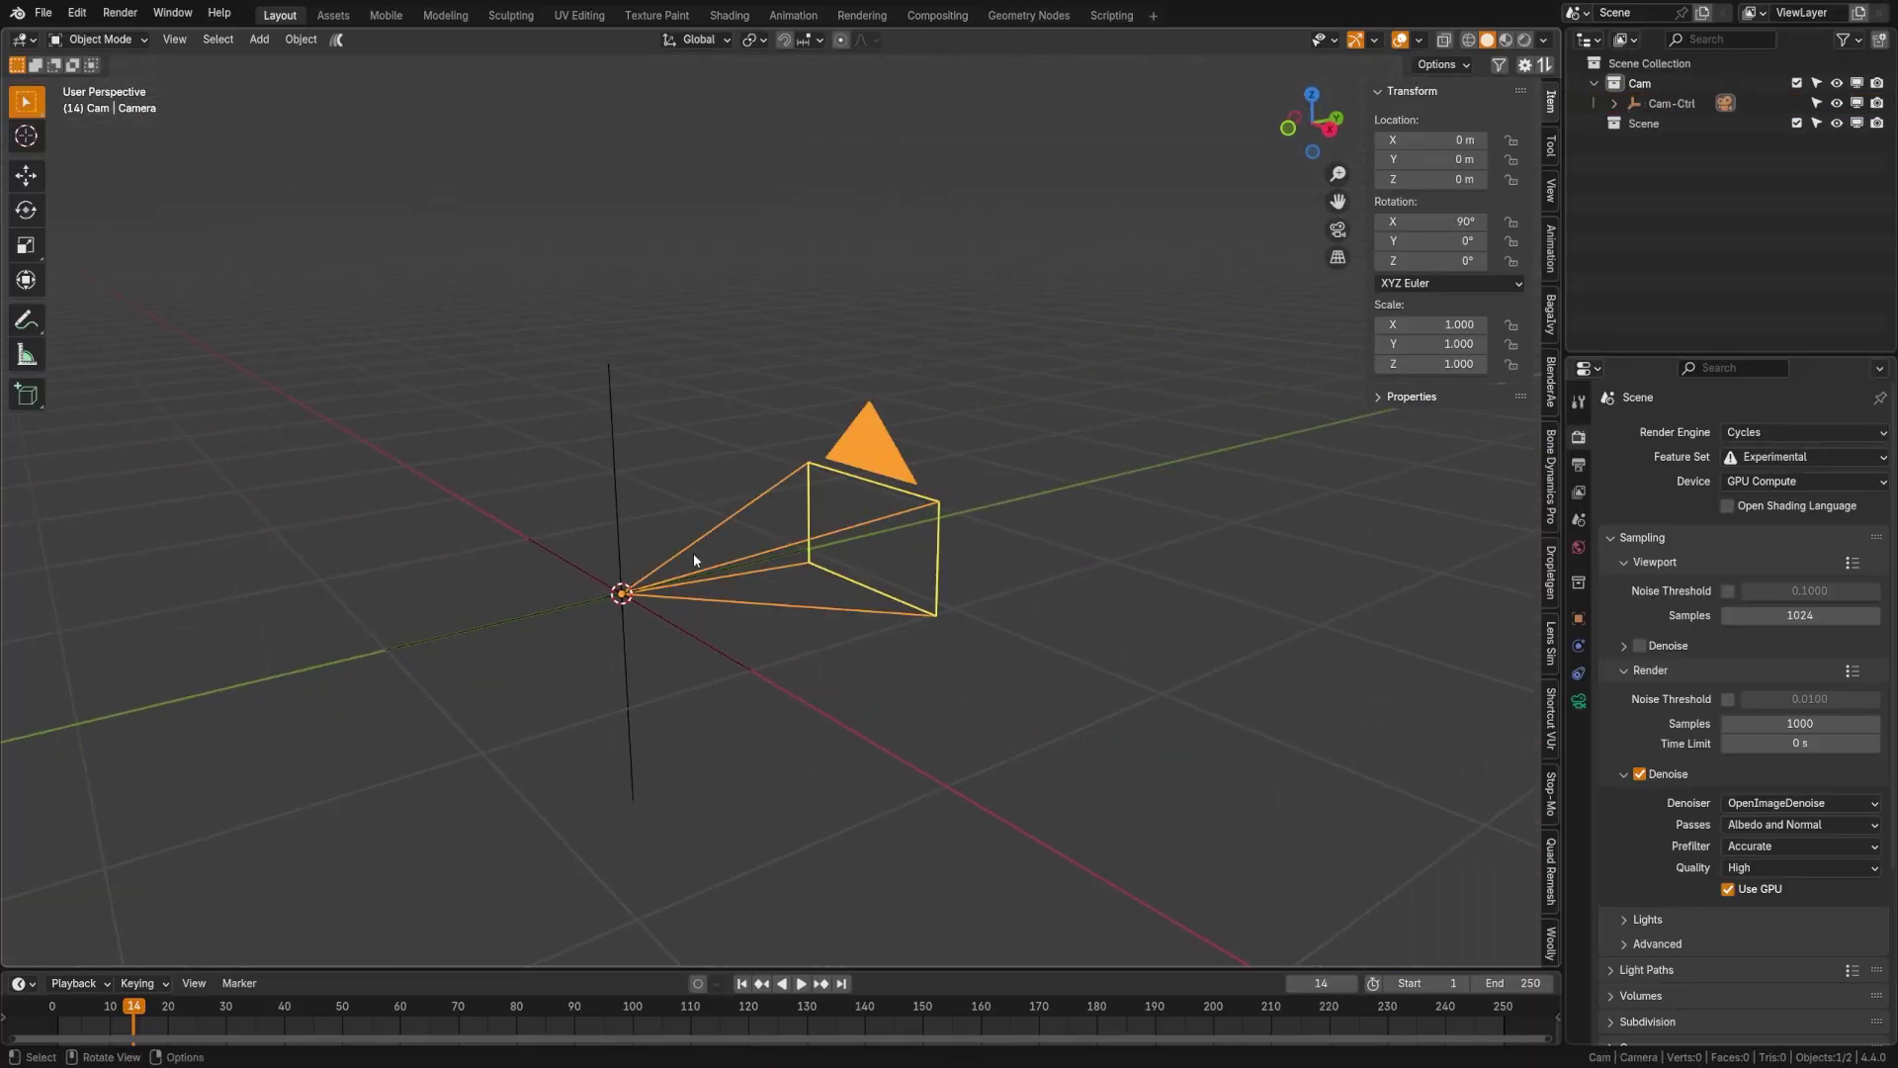
left_click(625, 515)
key("g")
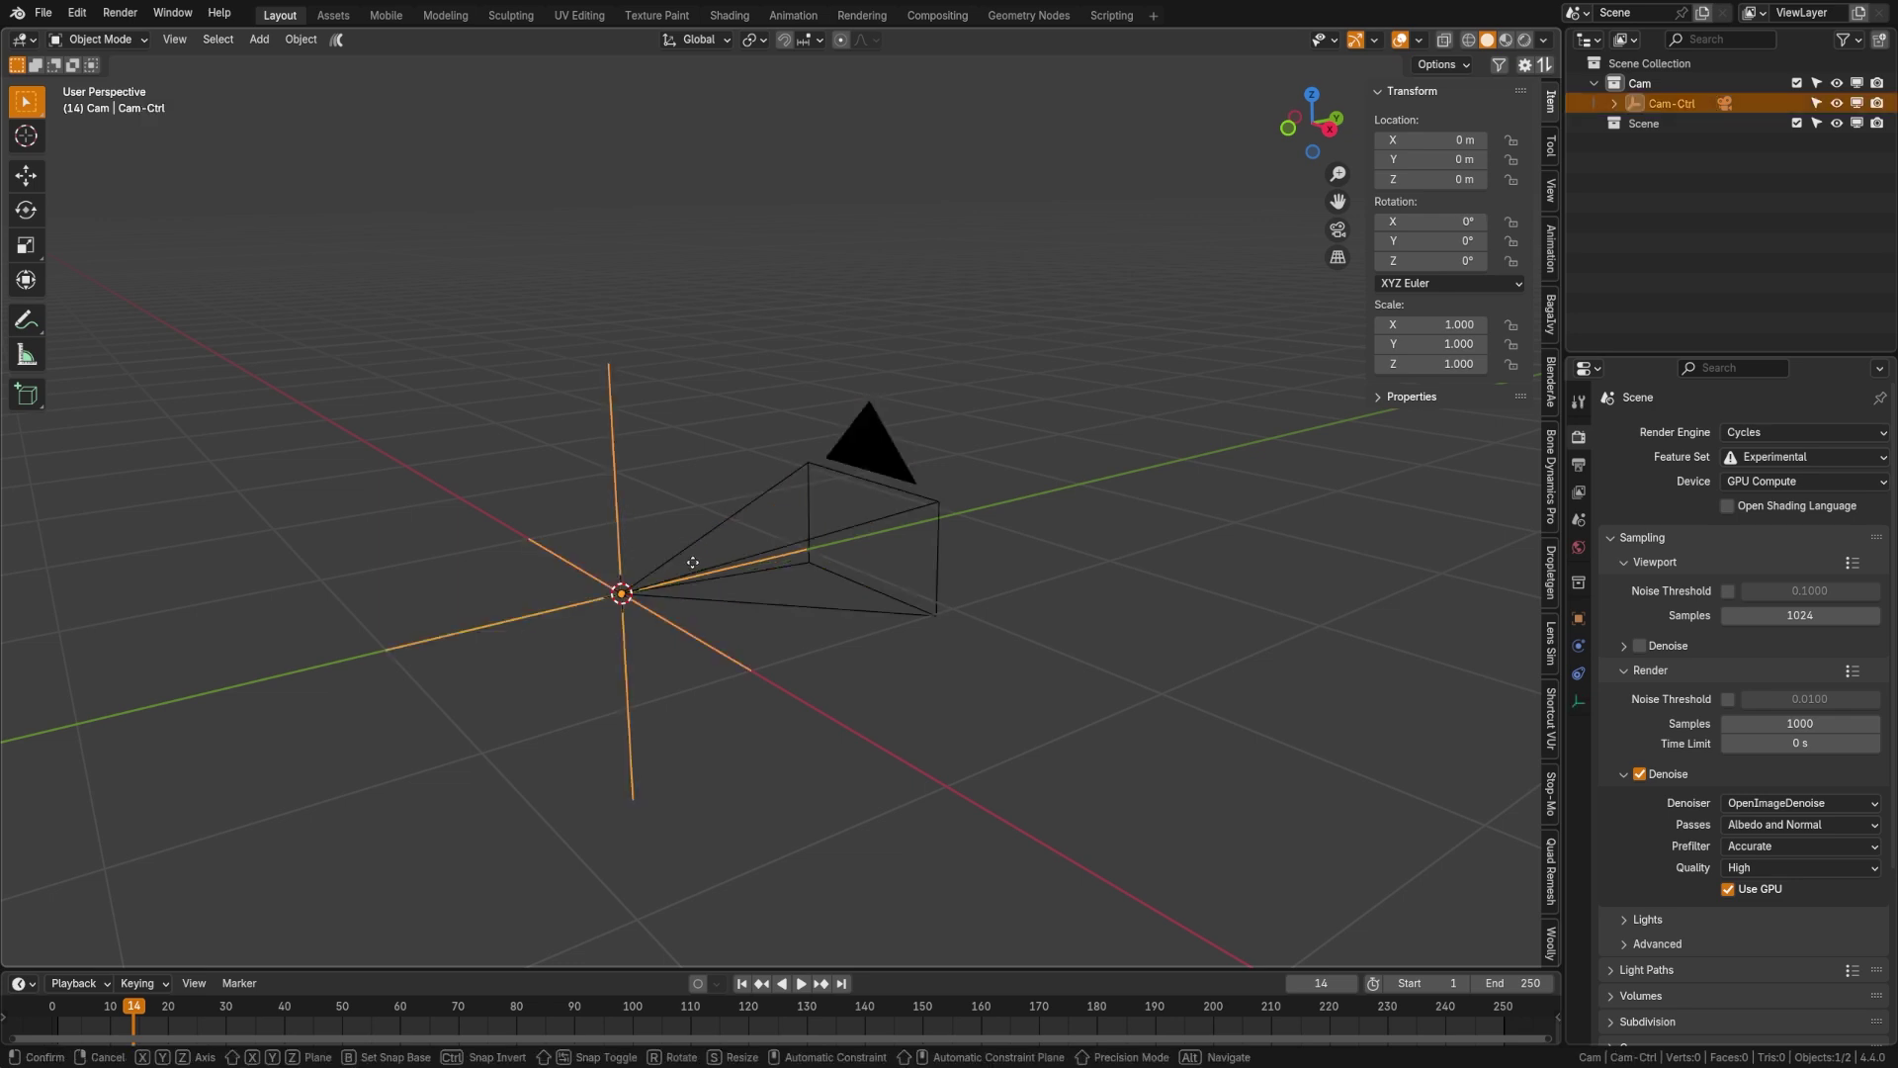
right_click(808, 531)
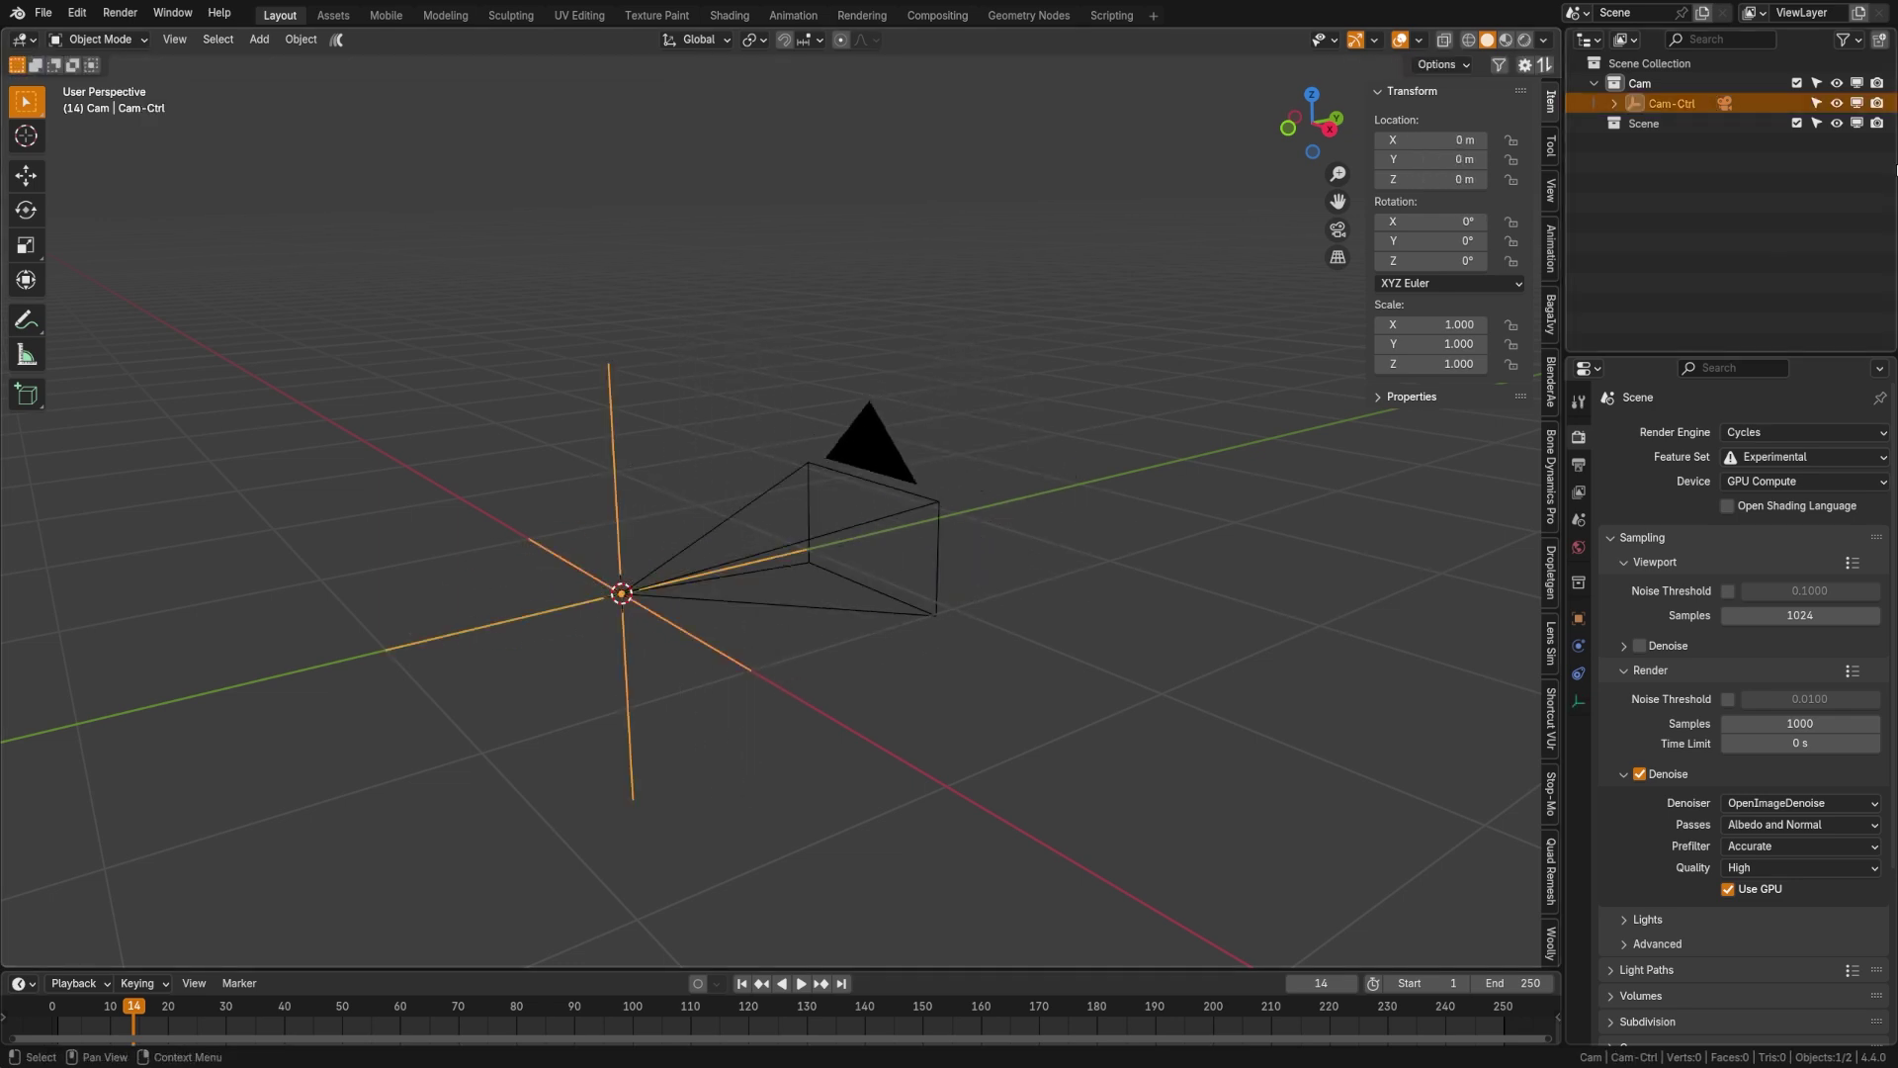
middle_click_drag(1056, 455, 824, 635)
key("g")
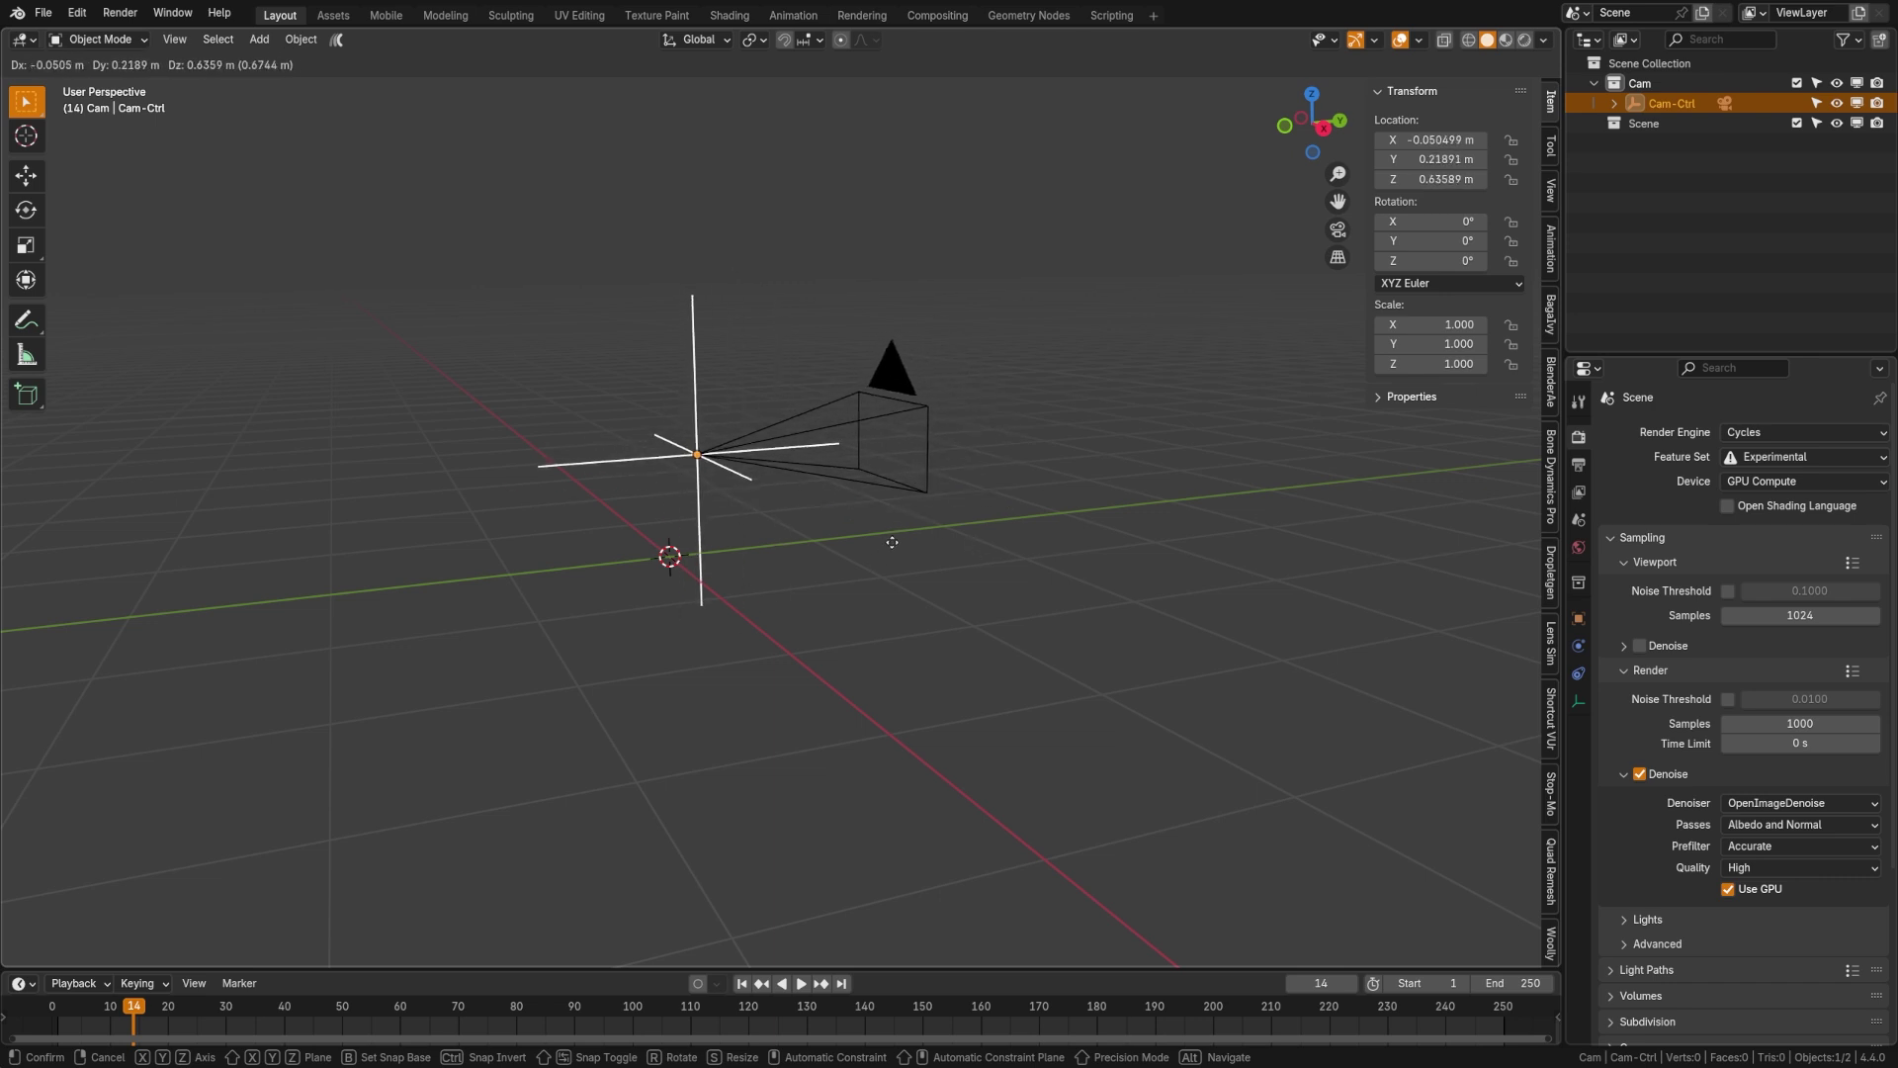
key("Escape")
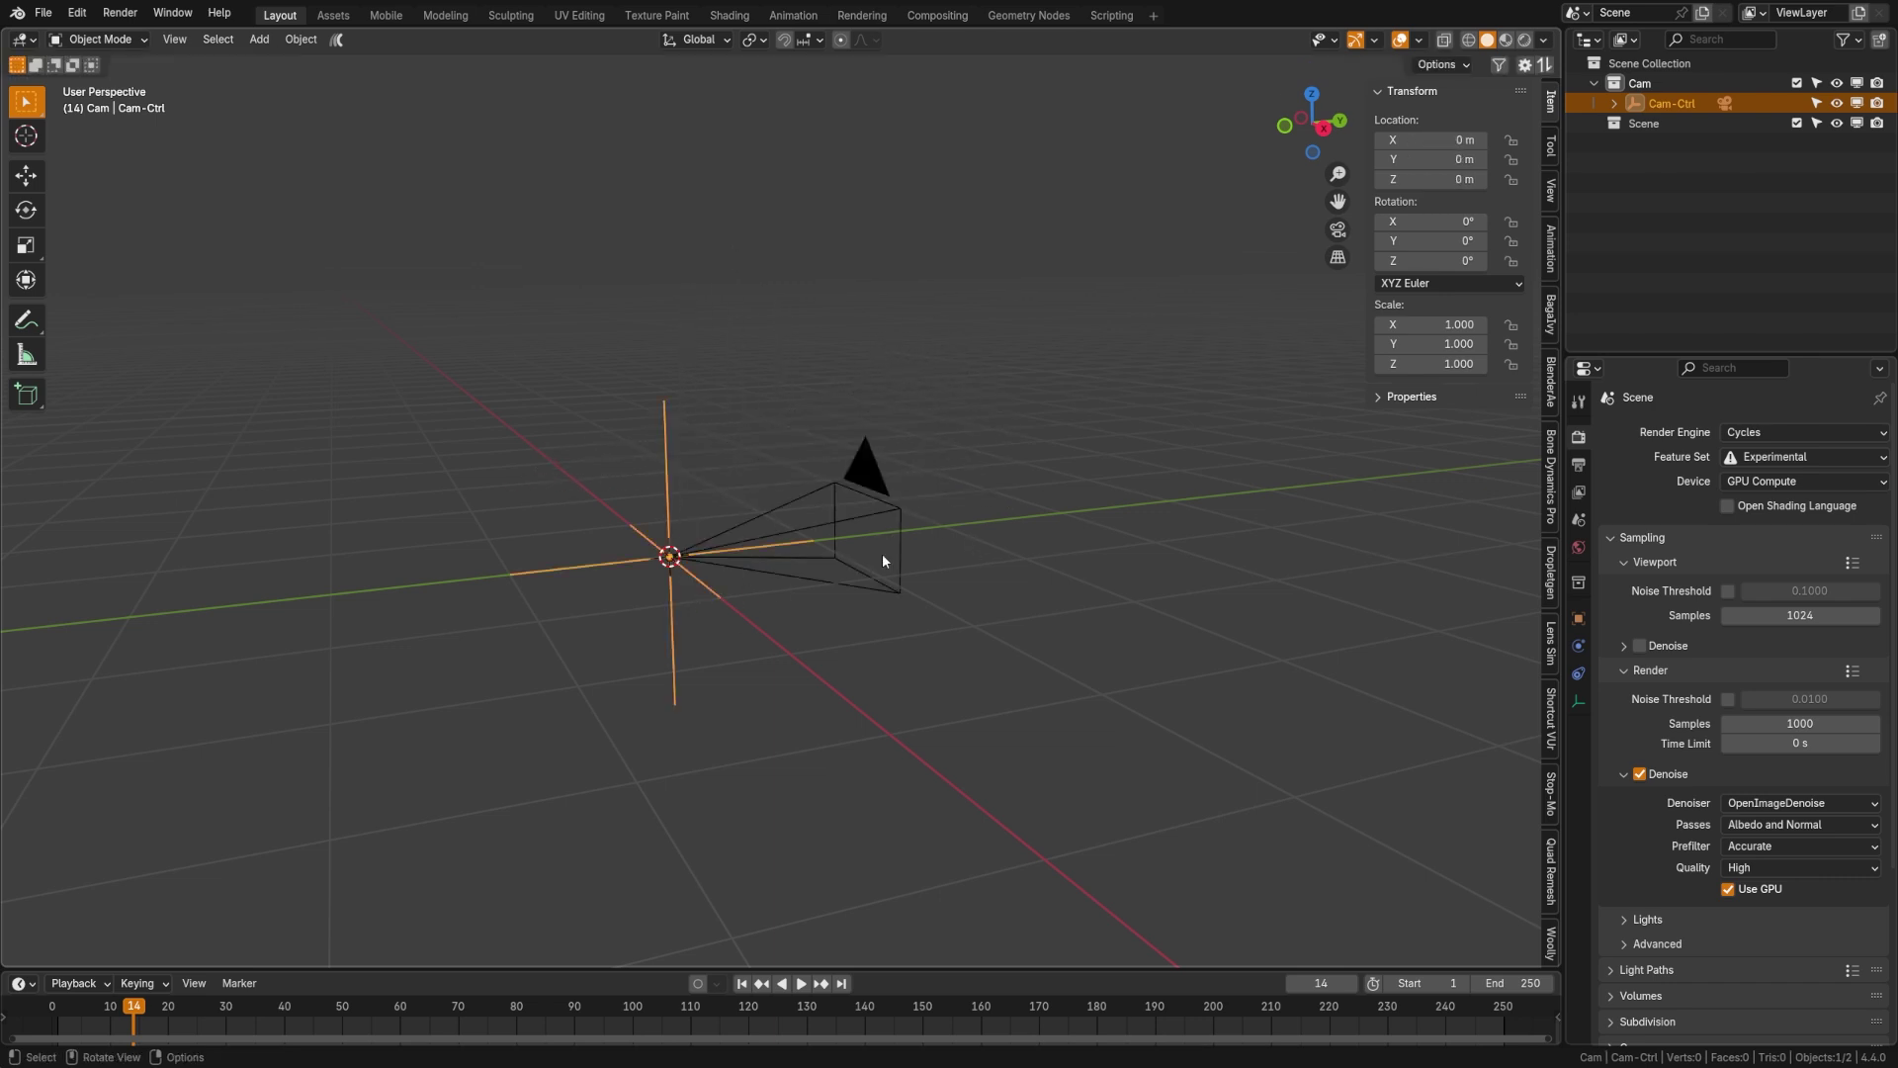
- Reselect the Cam-Ctrl rig, test-move it again and cancel, viewing it from a new angle
mouse_move(759, 571)
middle_mouse_down()
mouse_move(788, 589)
mouse_move(741, 584)
middle_mouse_up()
left_click(791, 587)
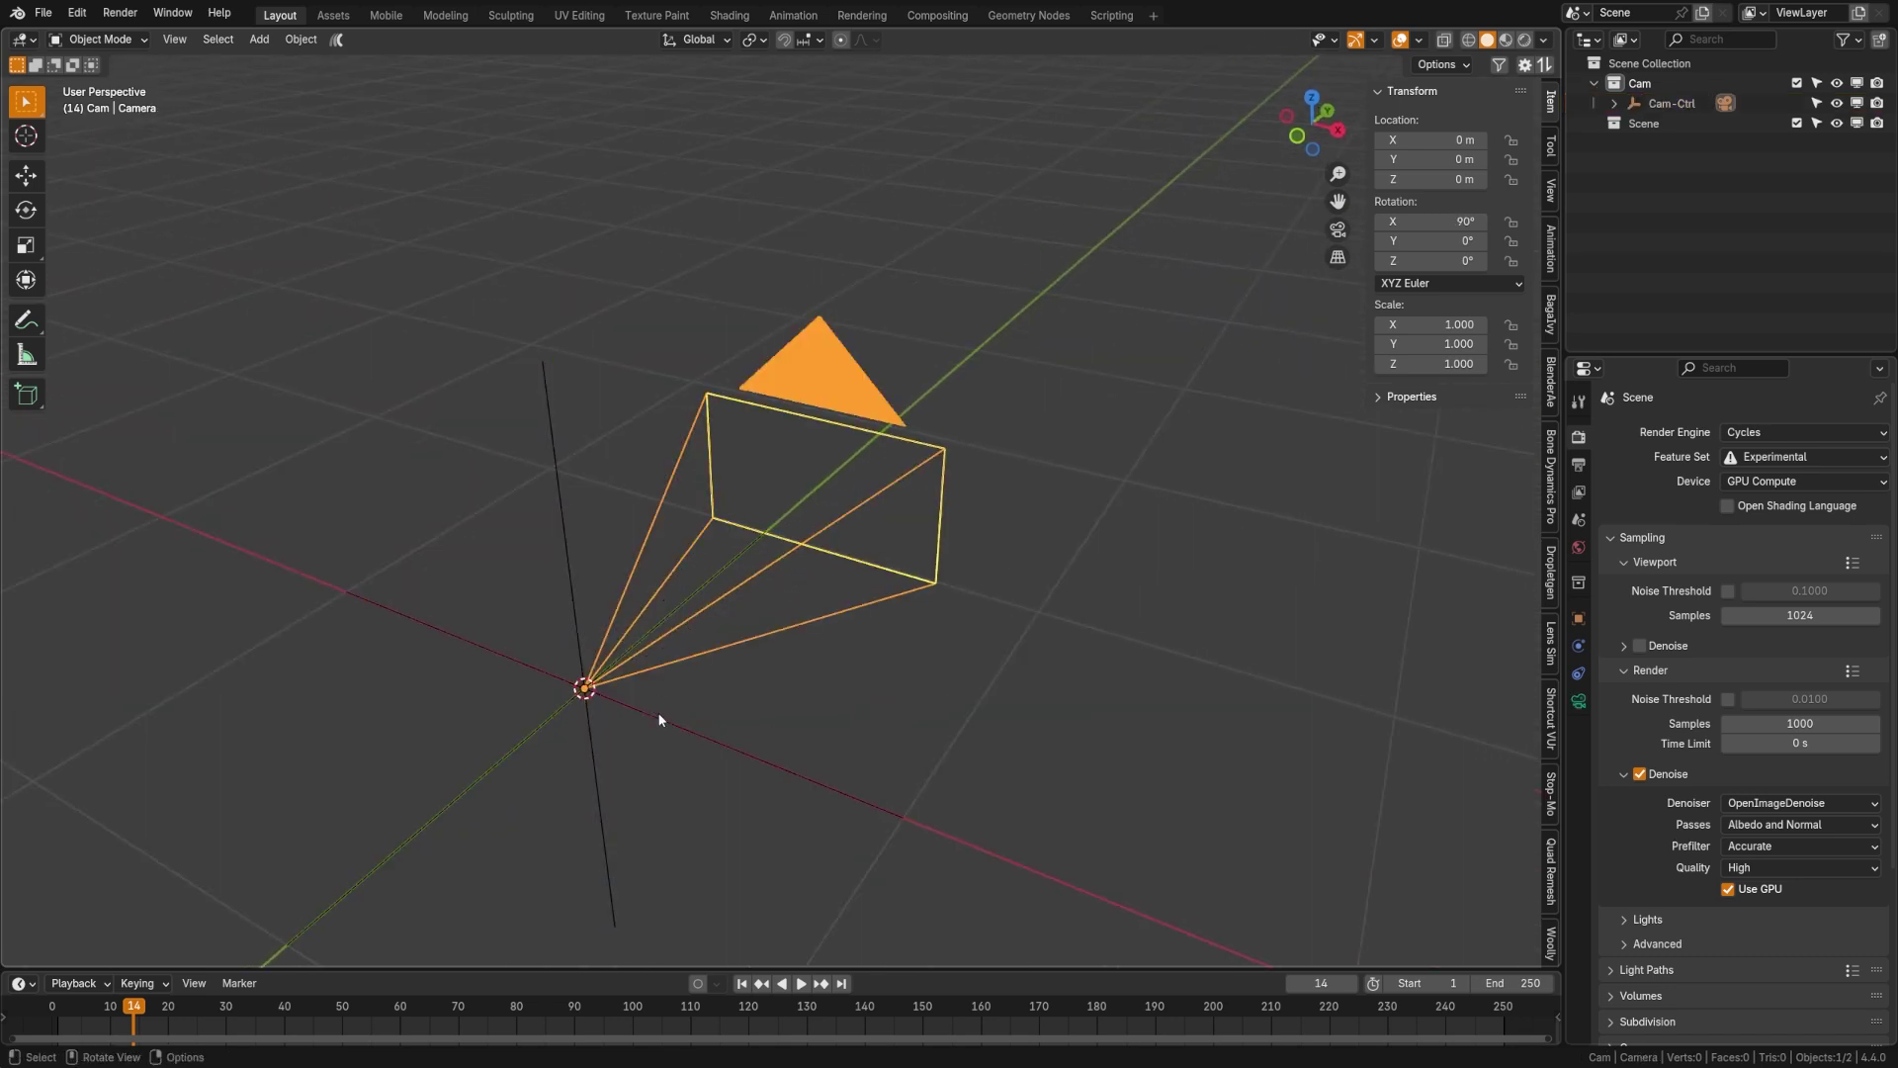
left_click(697, 749)
key("g")
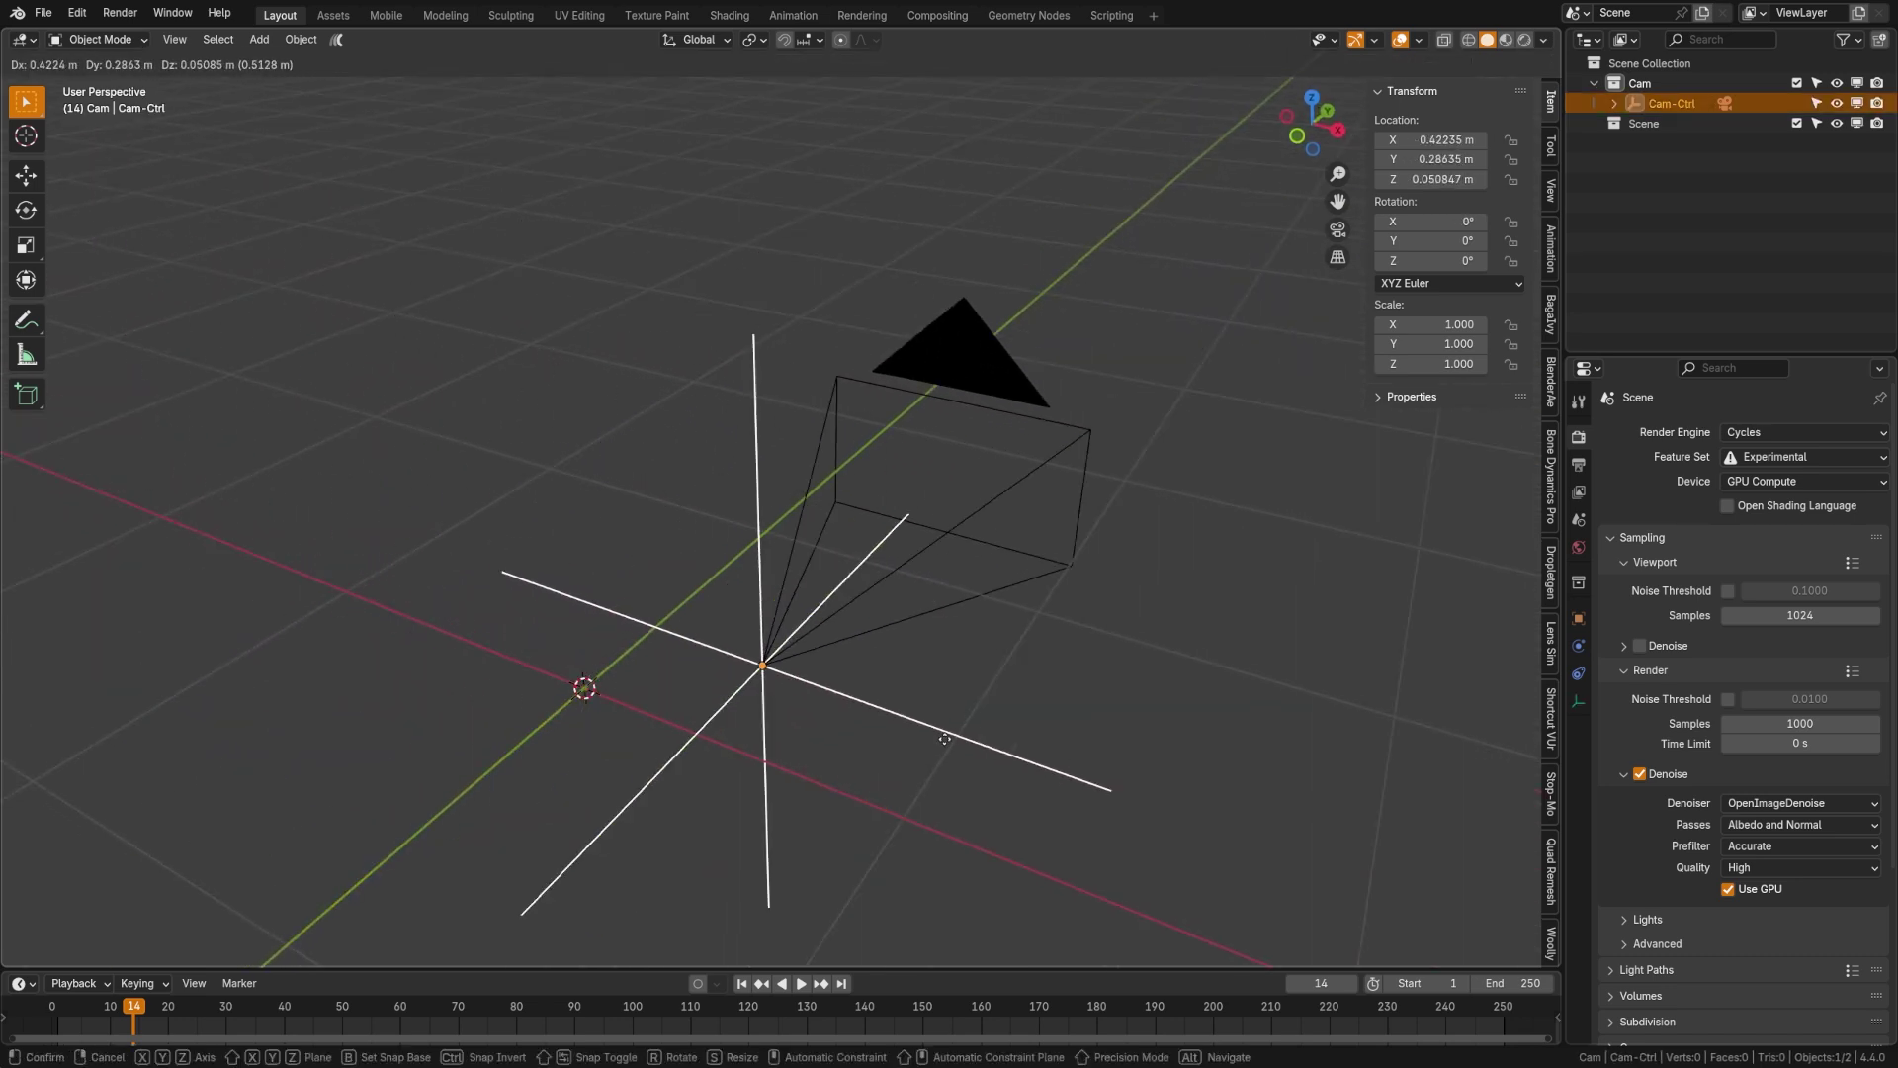
key("Escape")
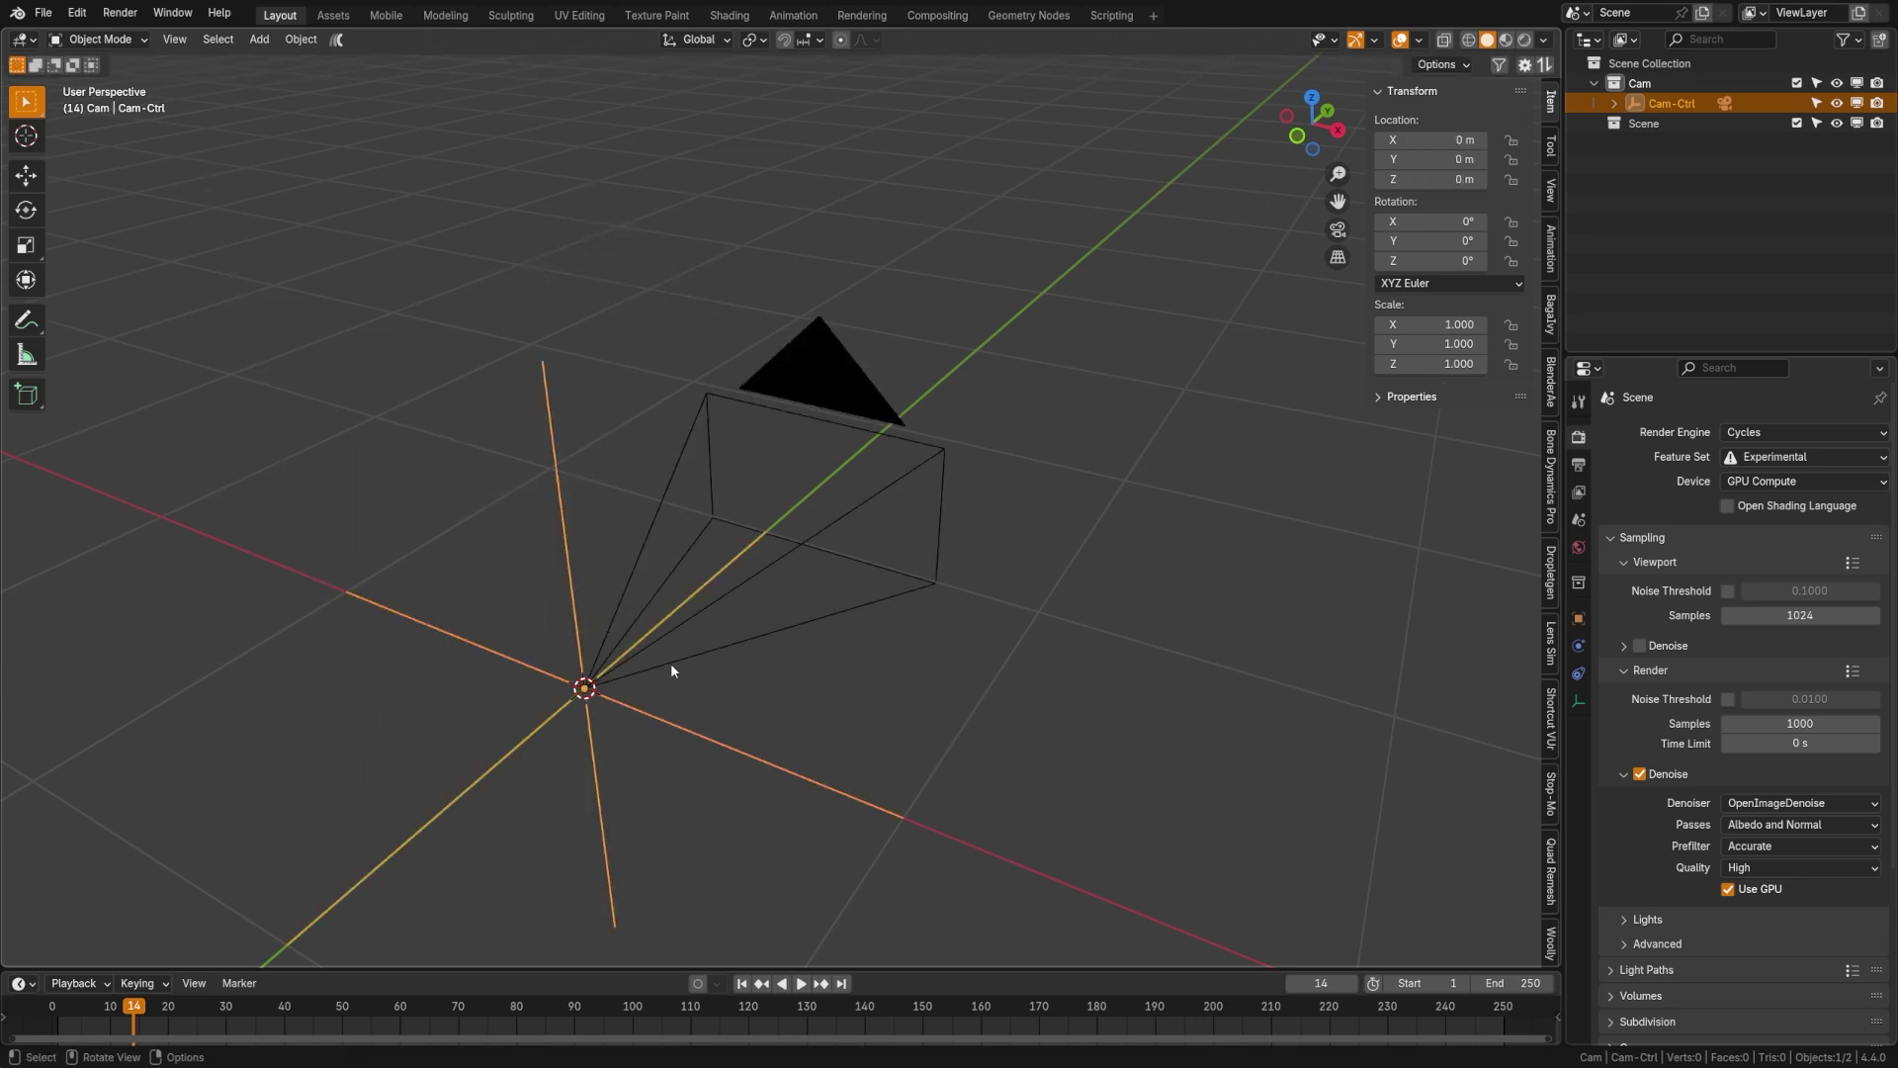
middle_click_drag(671, 670, 538, 638)
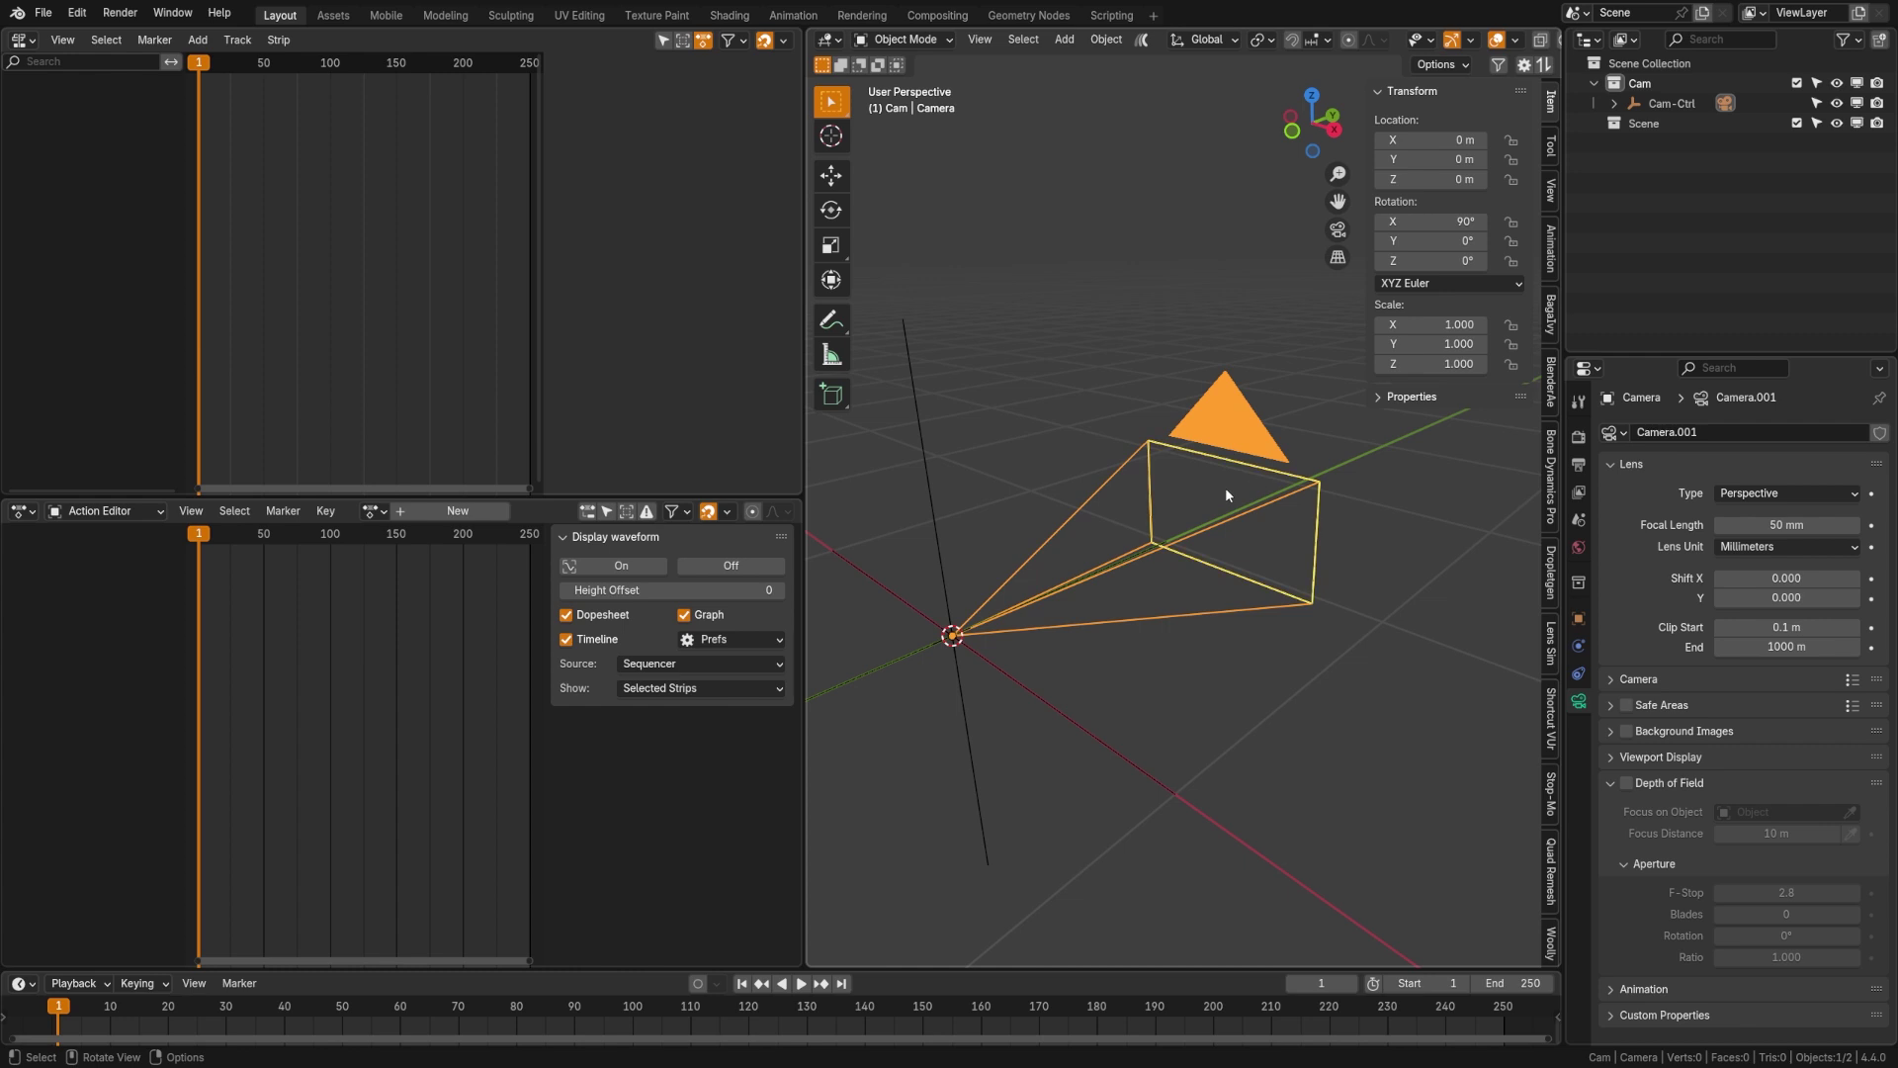
- Key the camera's location and rotation at frame 1, then check CameraAction's slot list
key("k")
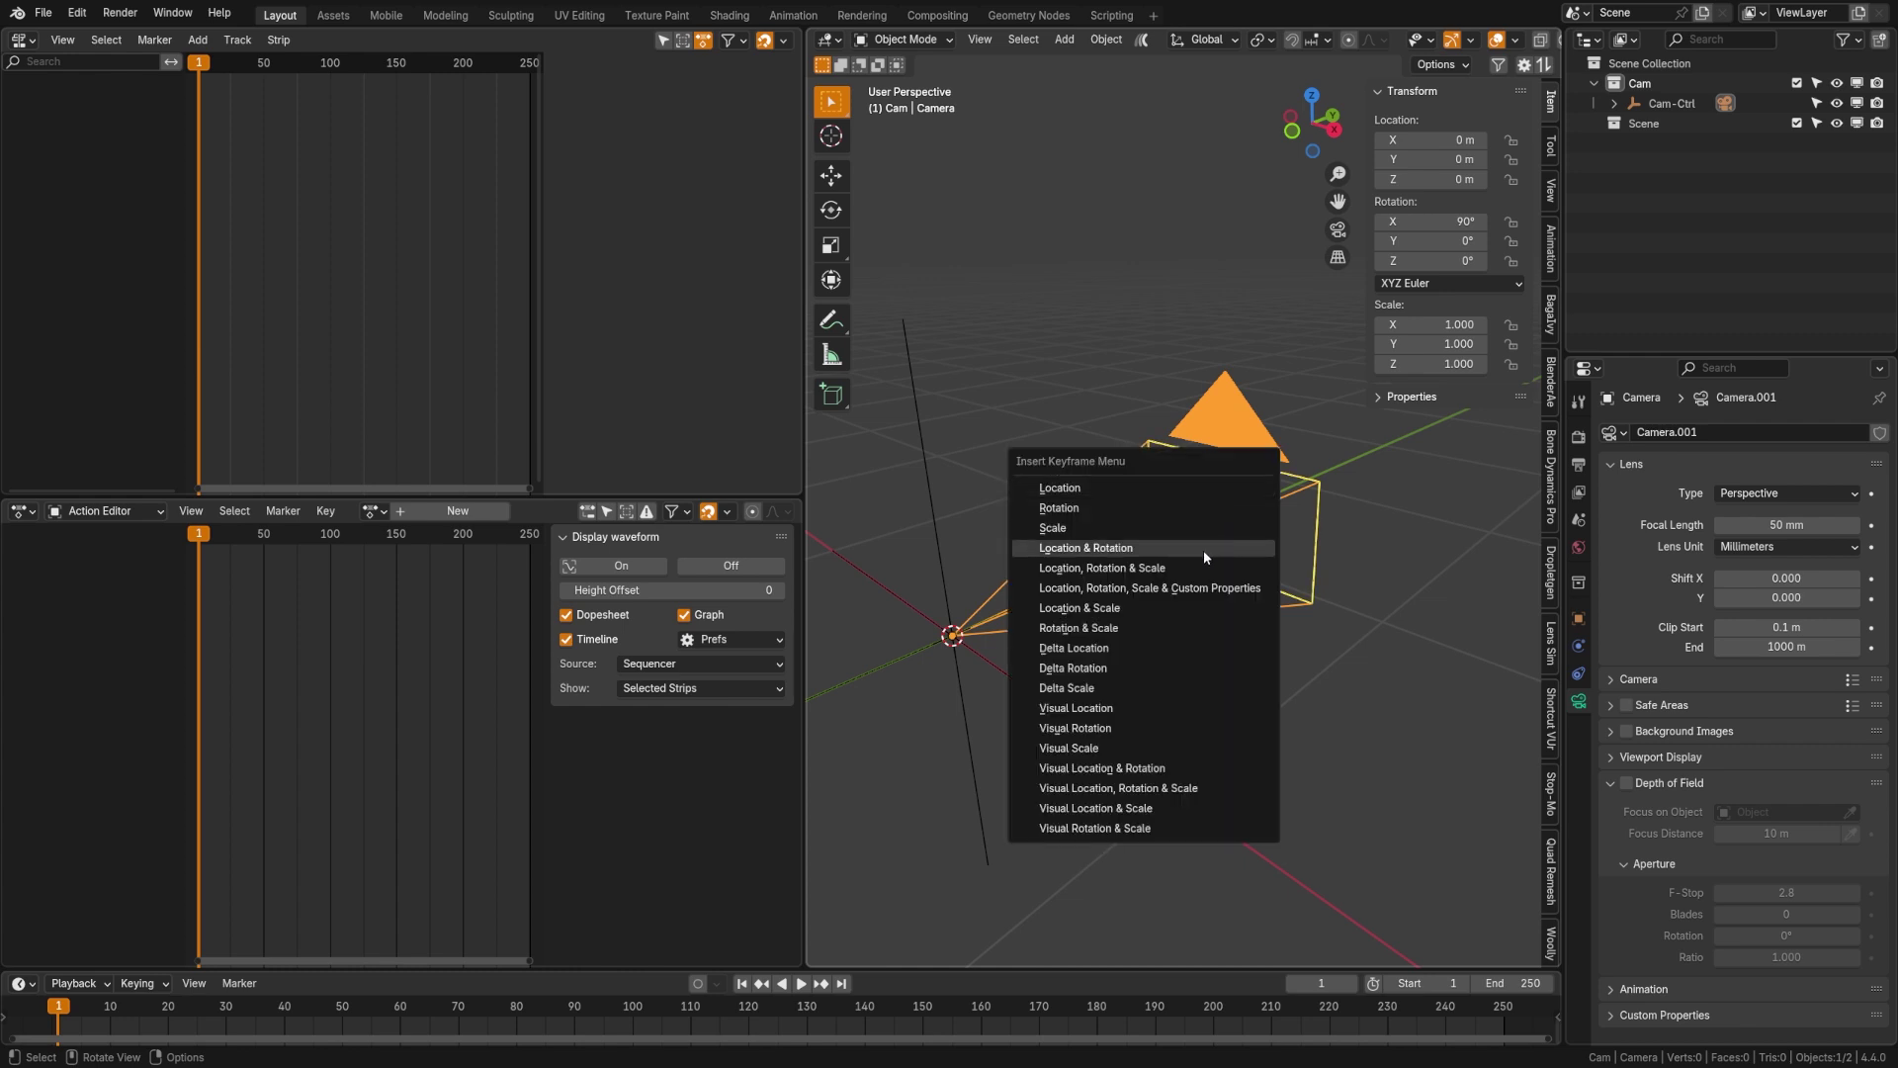
left_click(1169, 560)
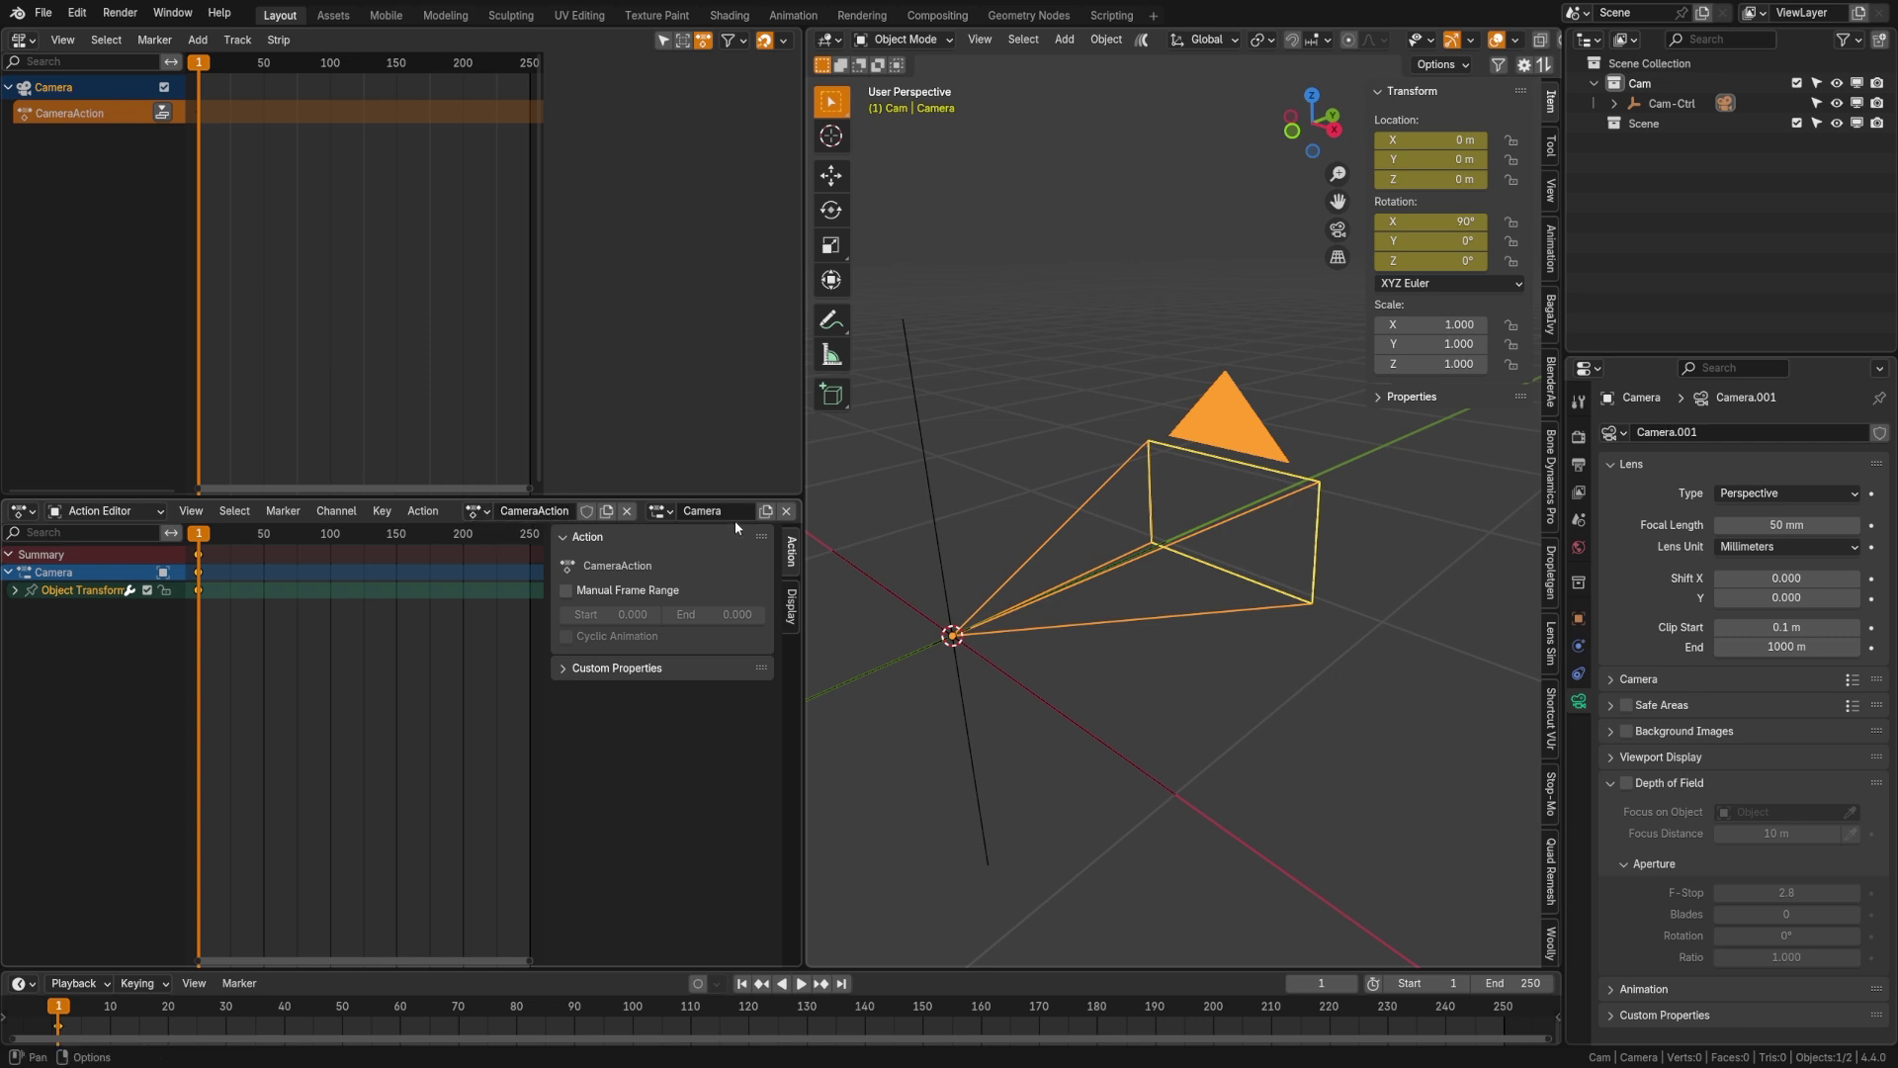
left_click(692, 515)
left_click(692, 540)
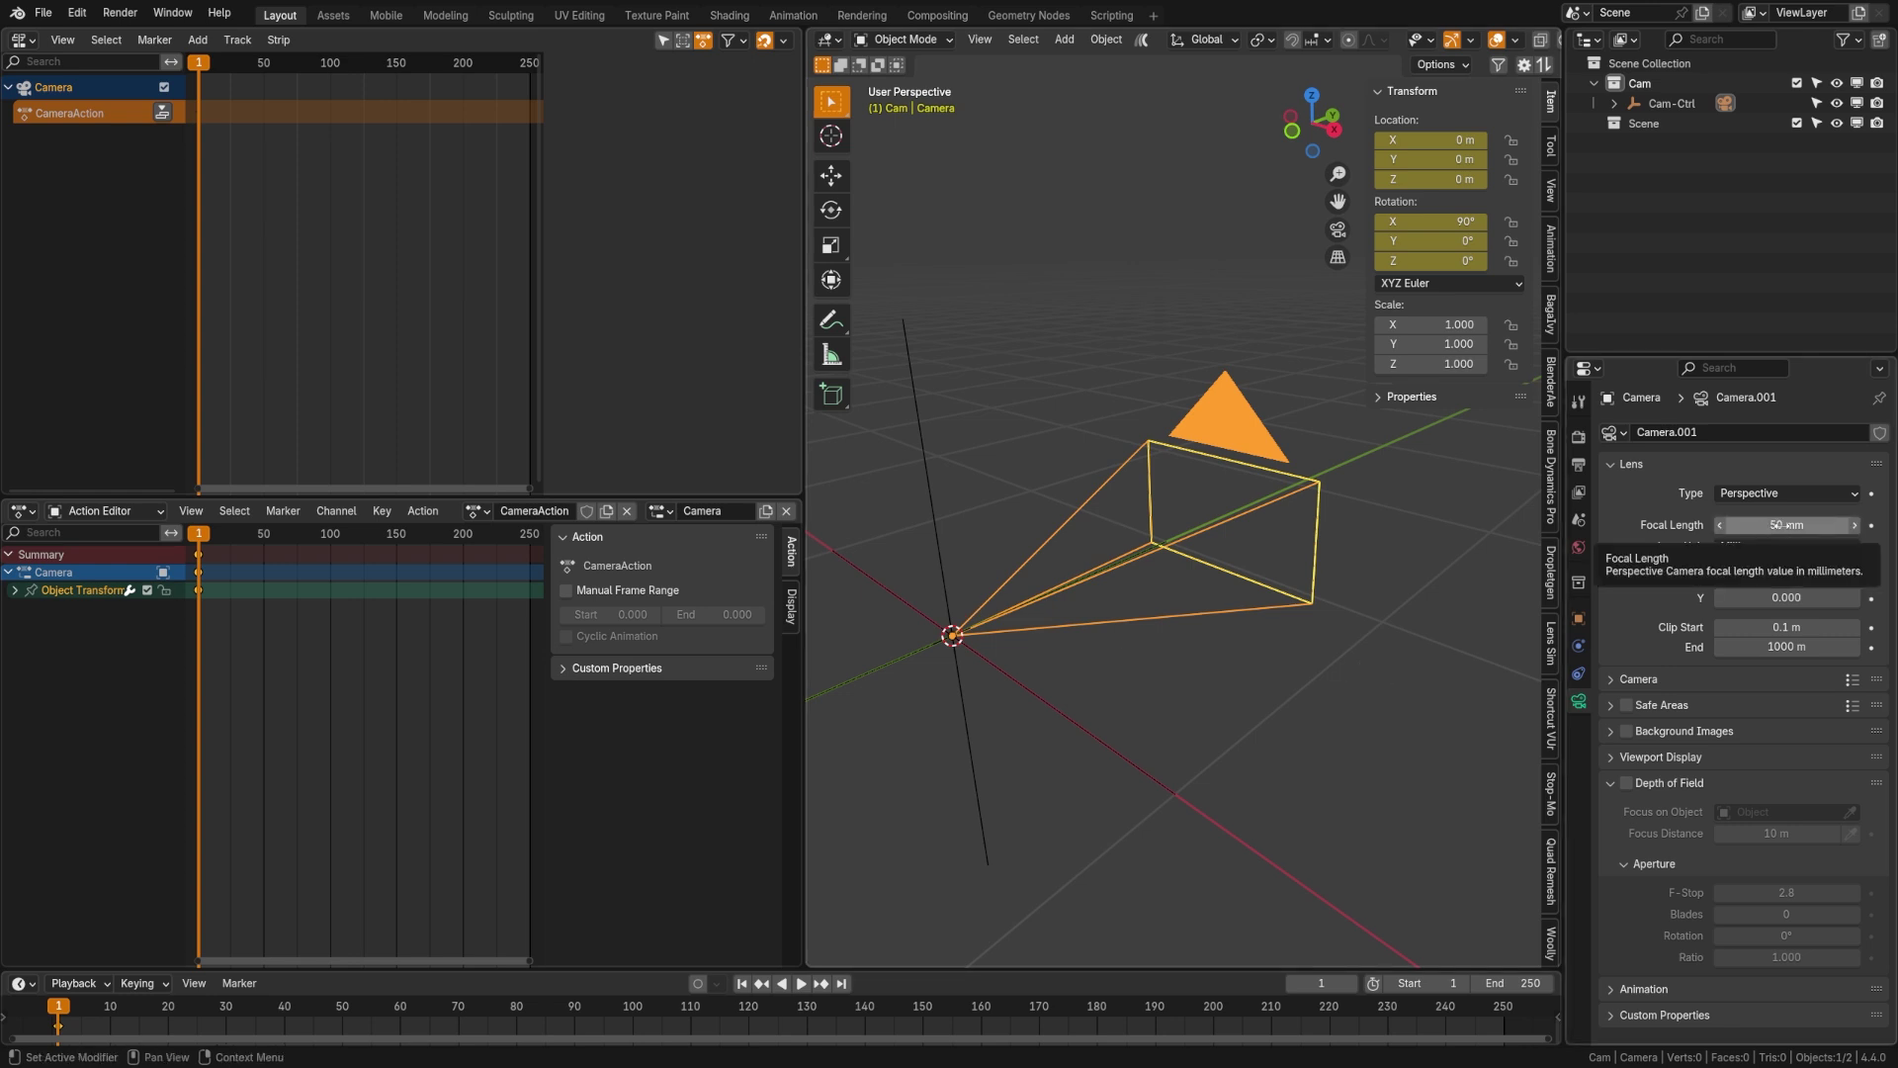
- Key the camera's 50 mm Focal Length and inspect the resulting slot and action lists
left_click(1871, 525)
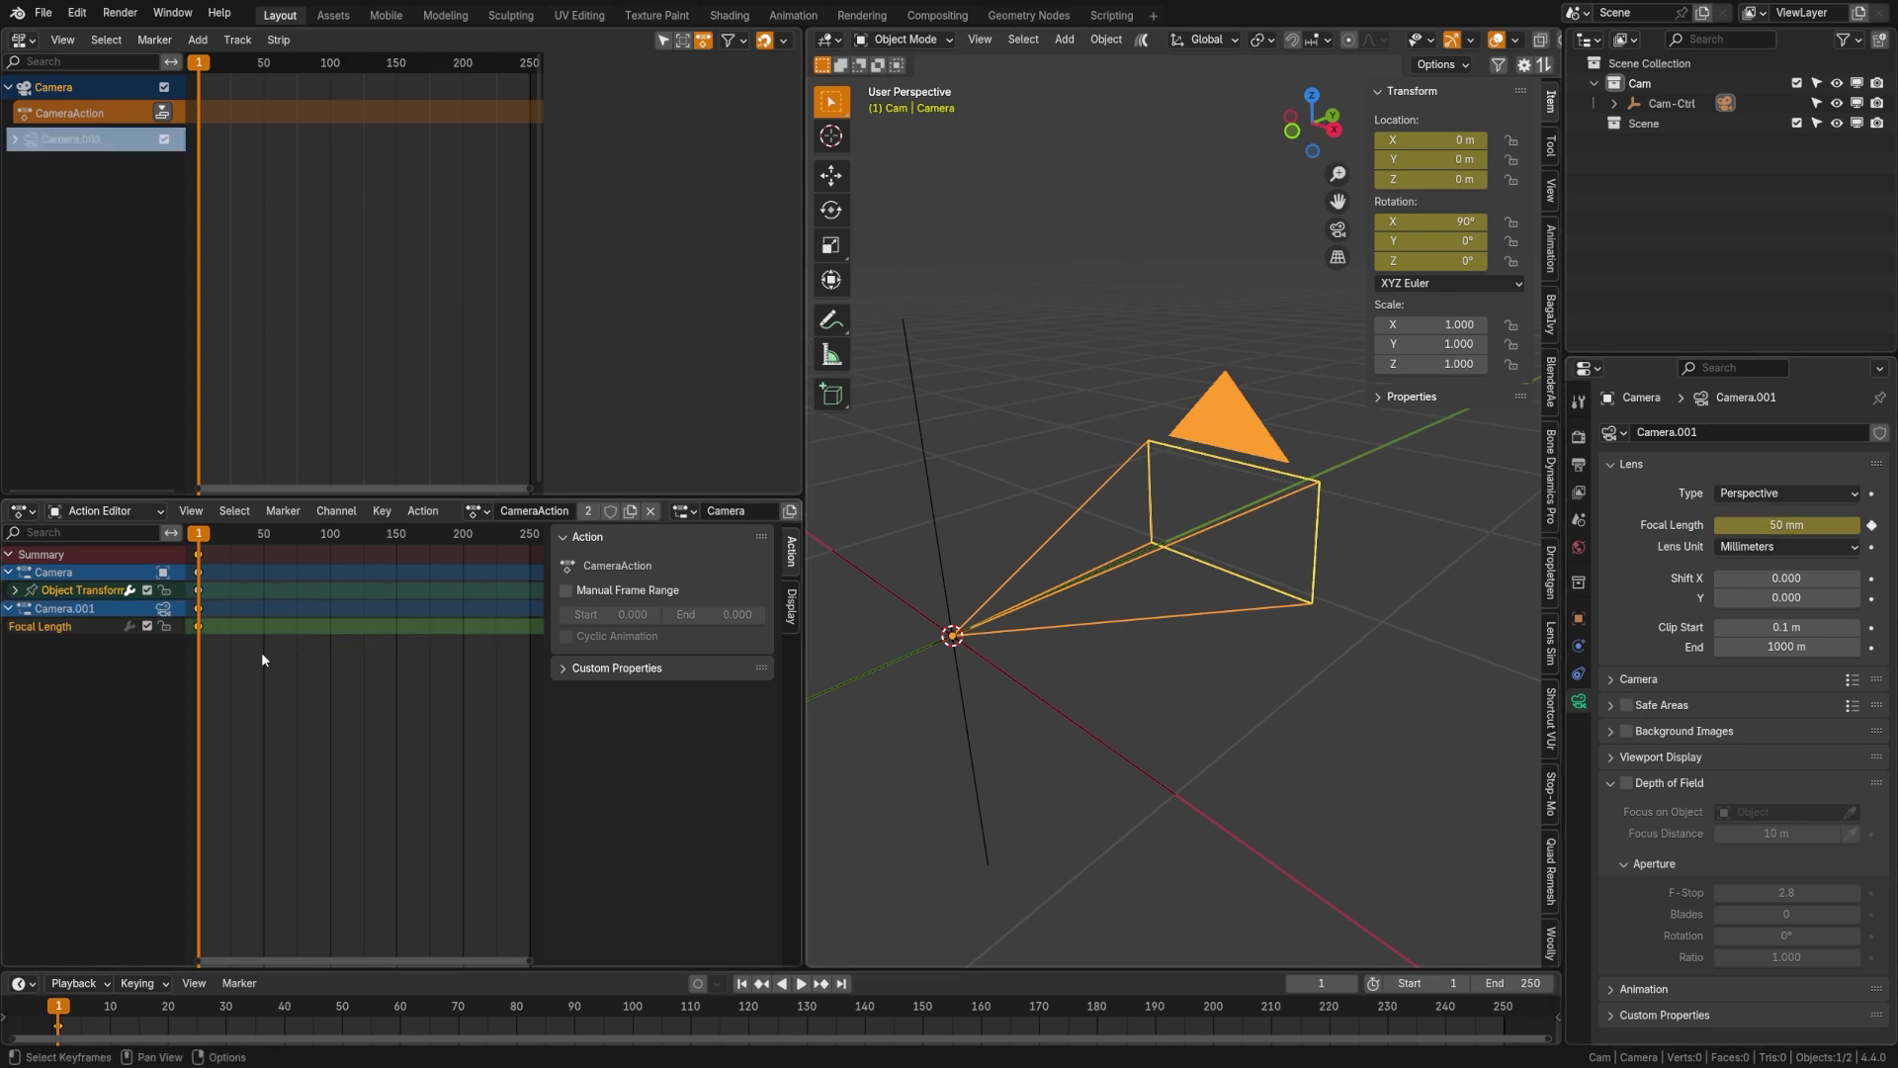
left_click(15, 140)
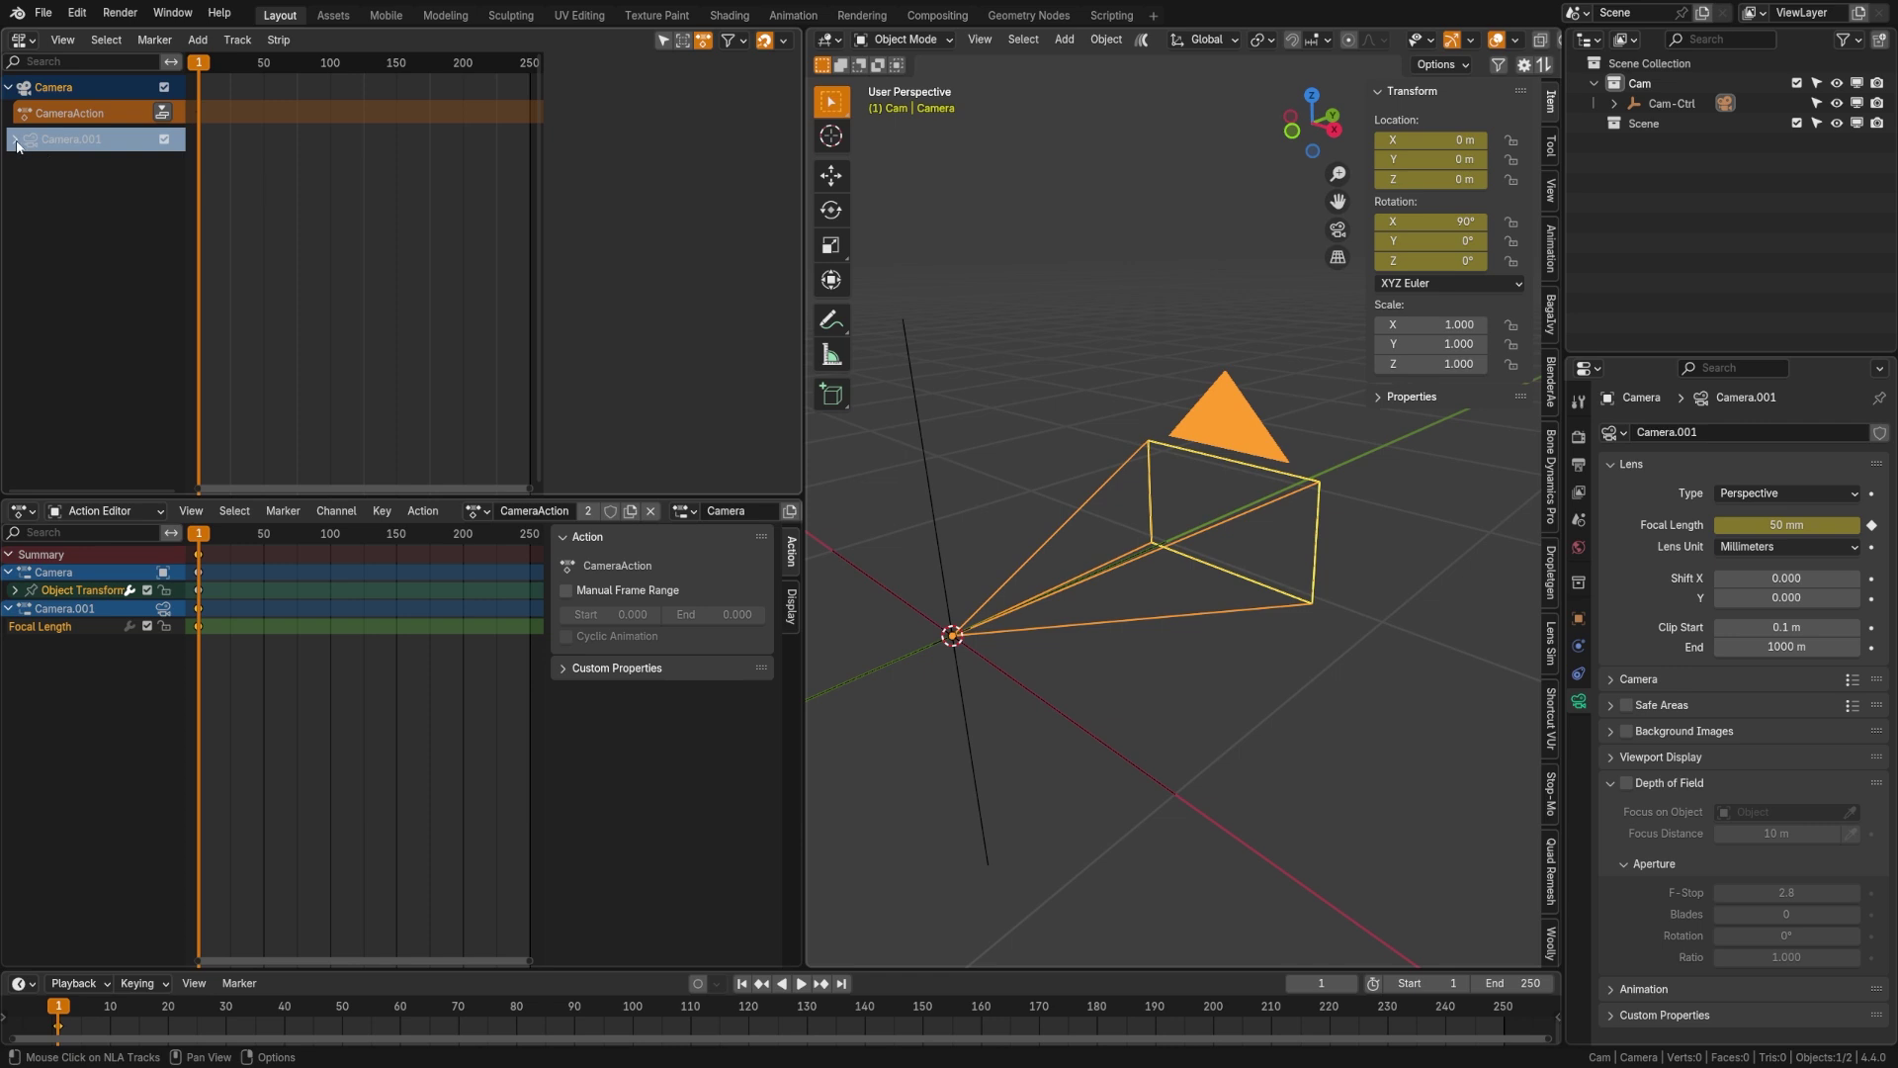
left_click(689, 513)
left_click(475, 511)
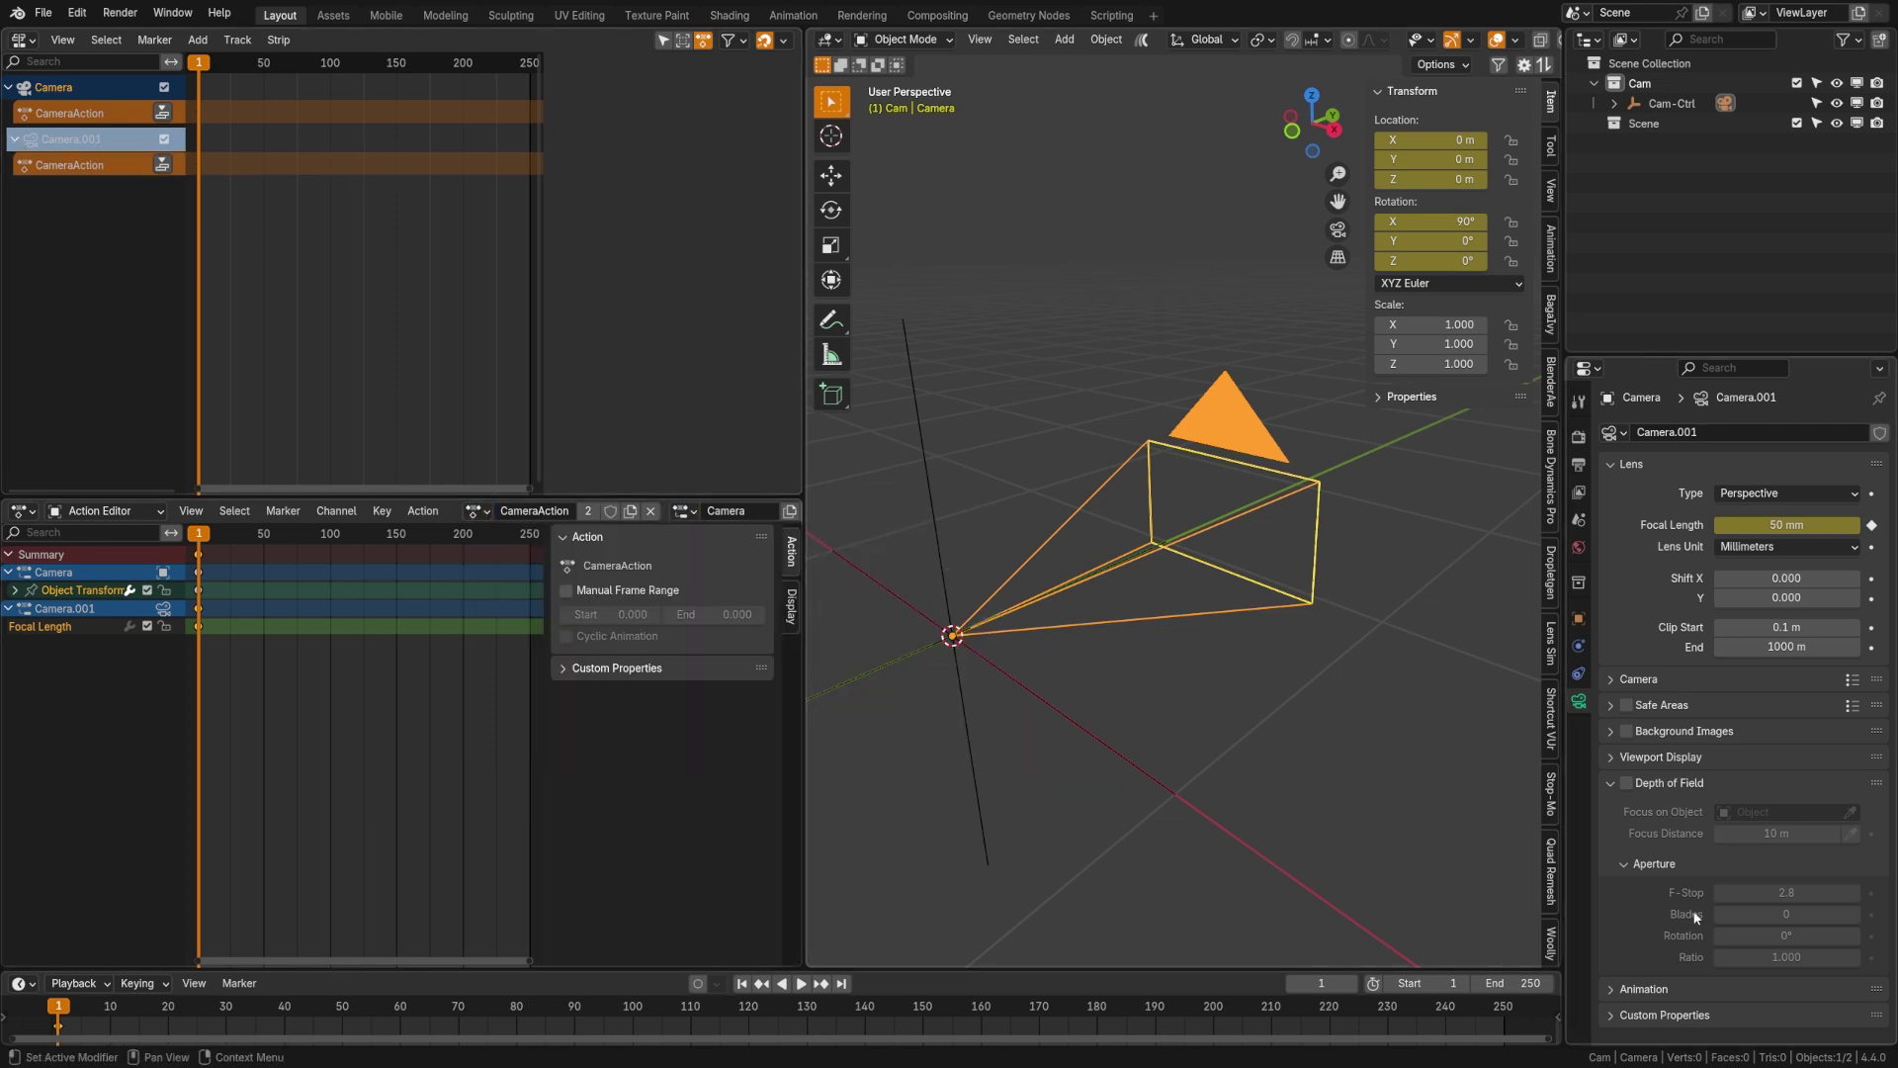
- Rename the camera data slot to 'Lens' in the Animation panel
left_click(1671, 988)
scroll(1723, 880, "down", 1)
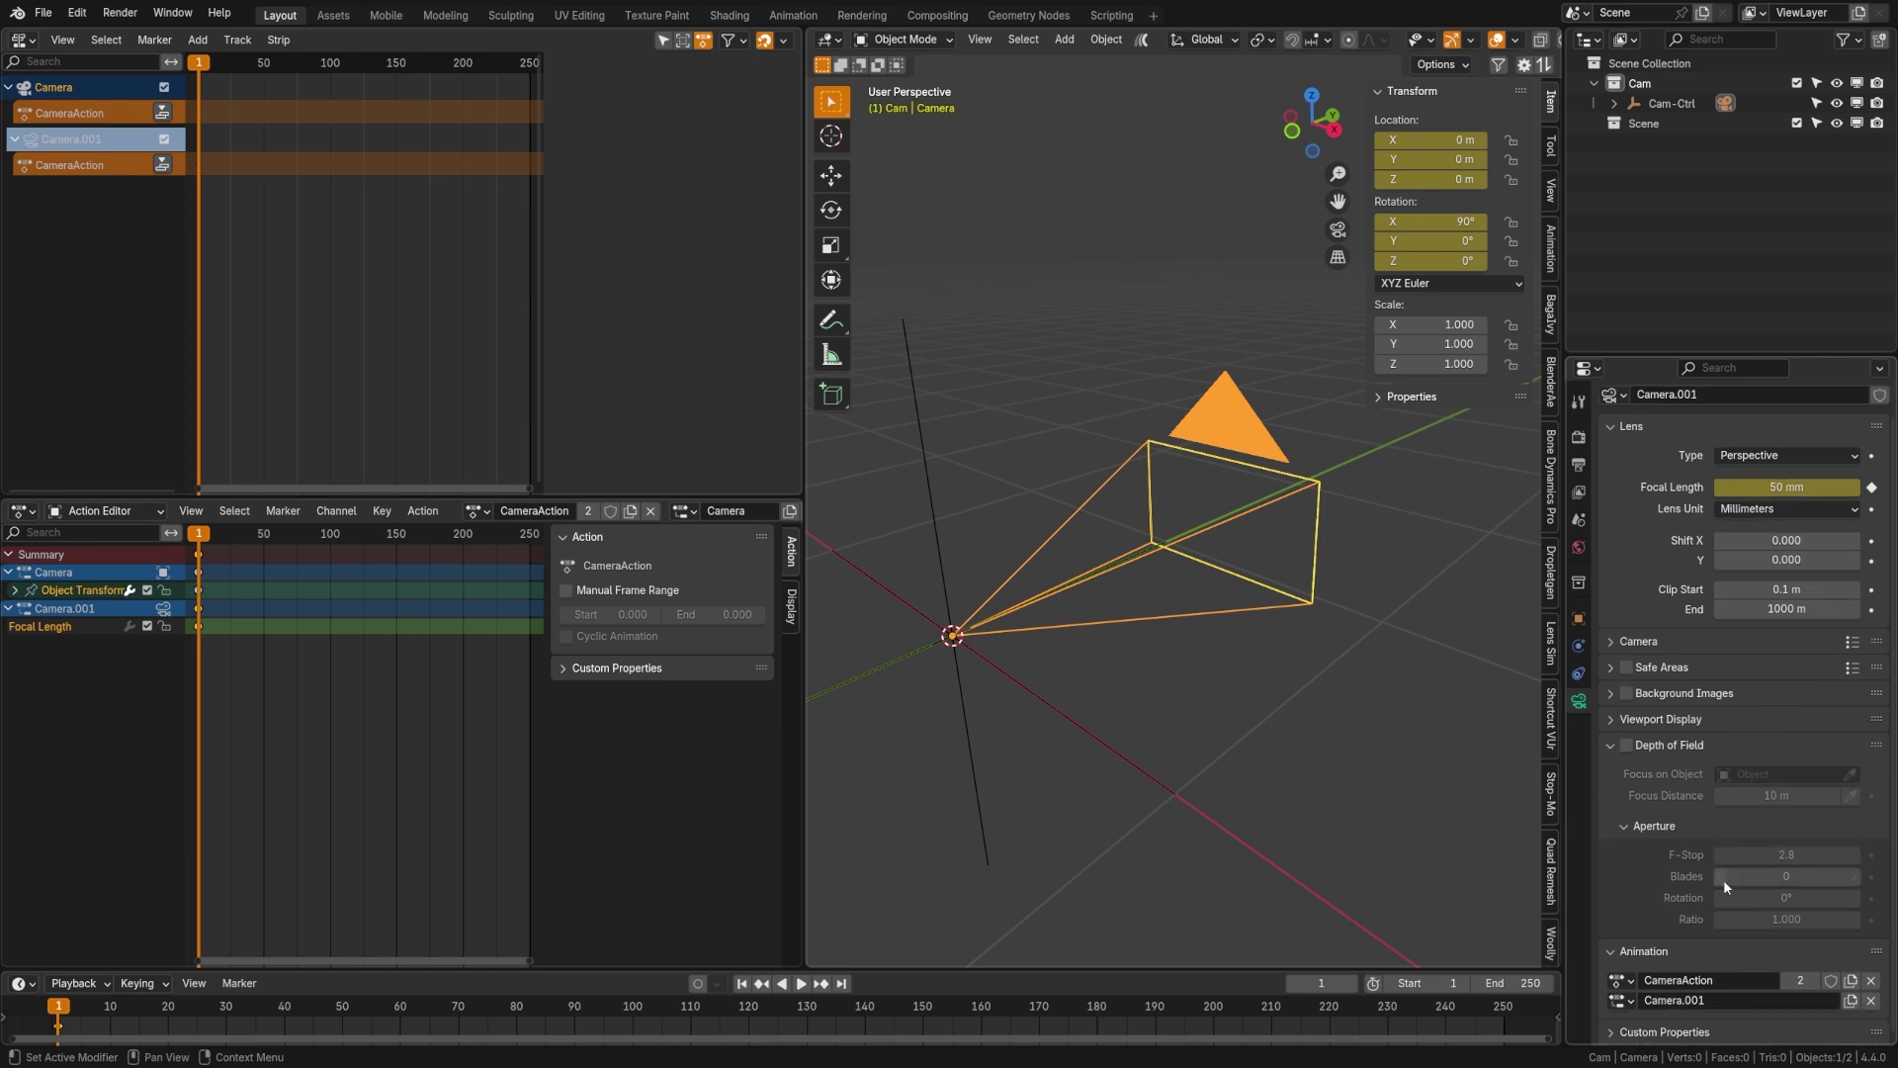
left_click(1727, 999)
type("Lens")
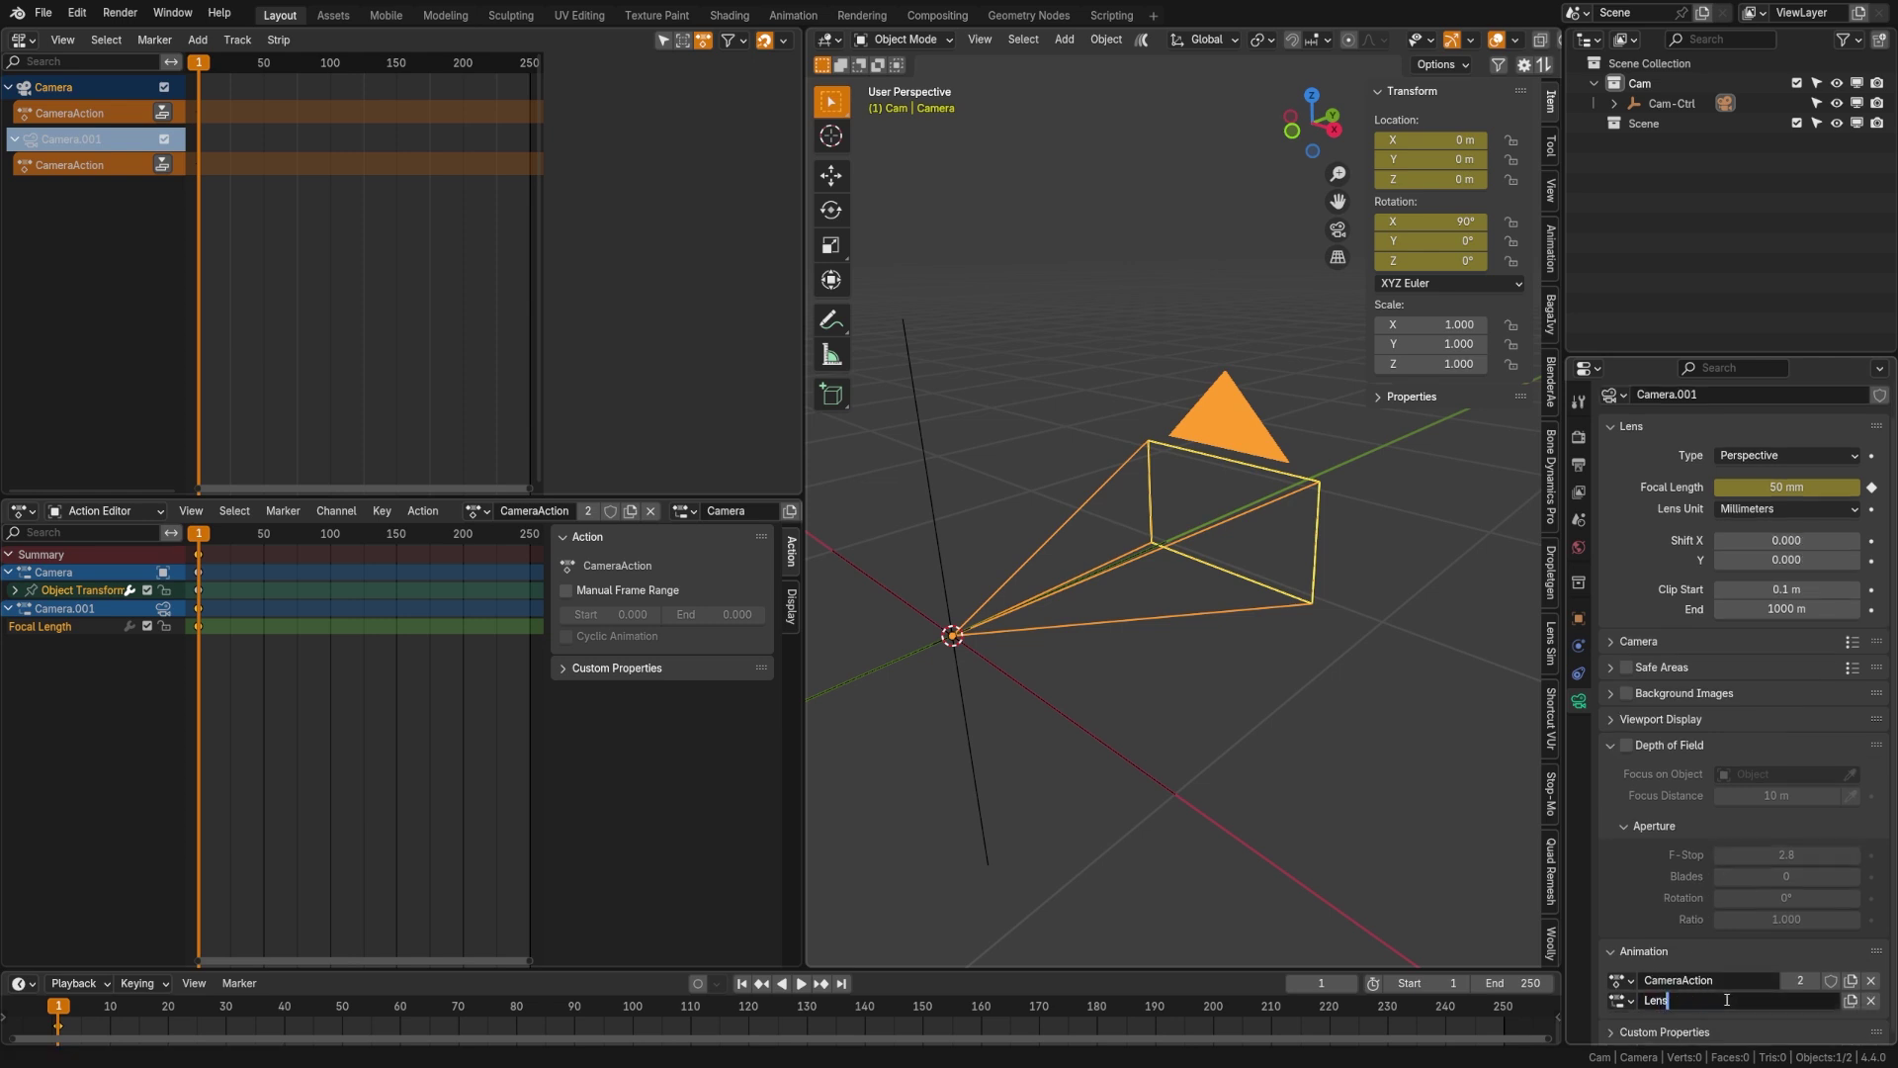
key("Return")
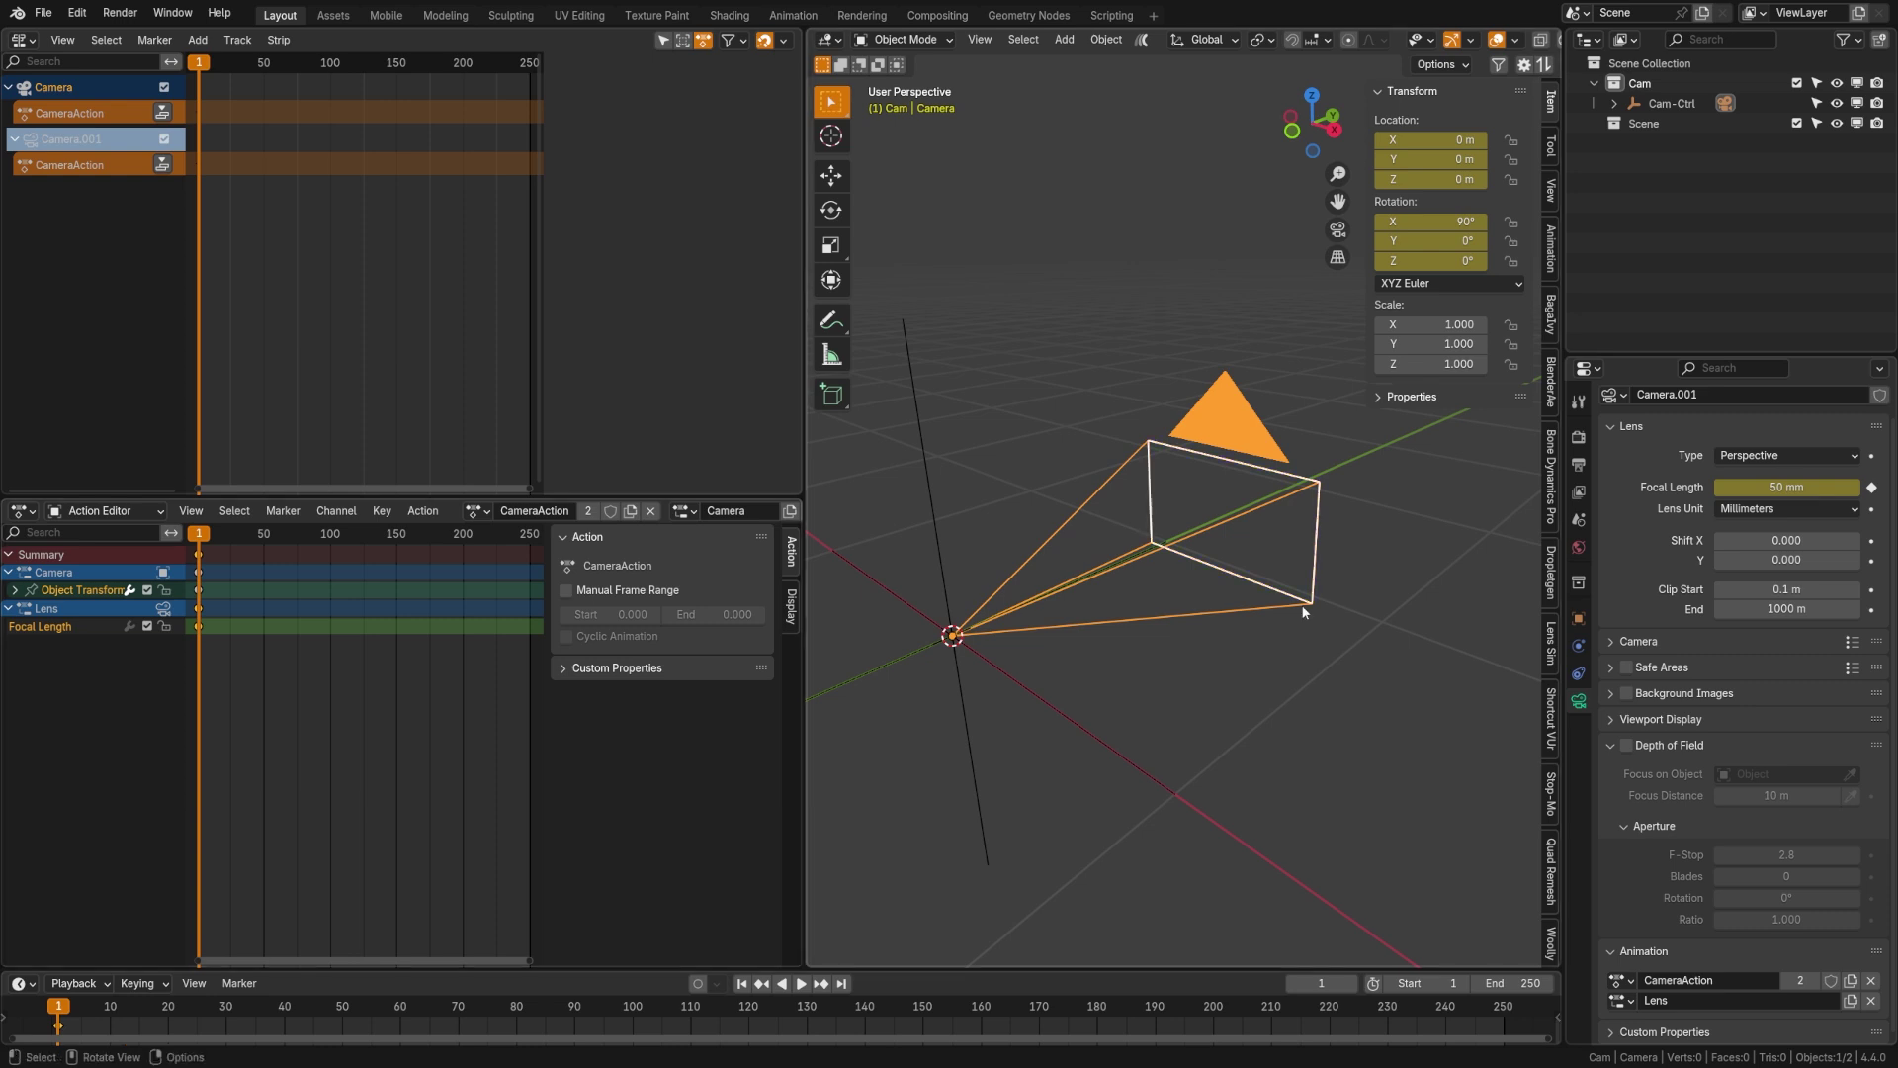
- Select the Cam-Ctrl empty and expand its Object properties Animation panel
left_click(940, 537)
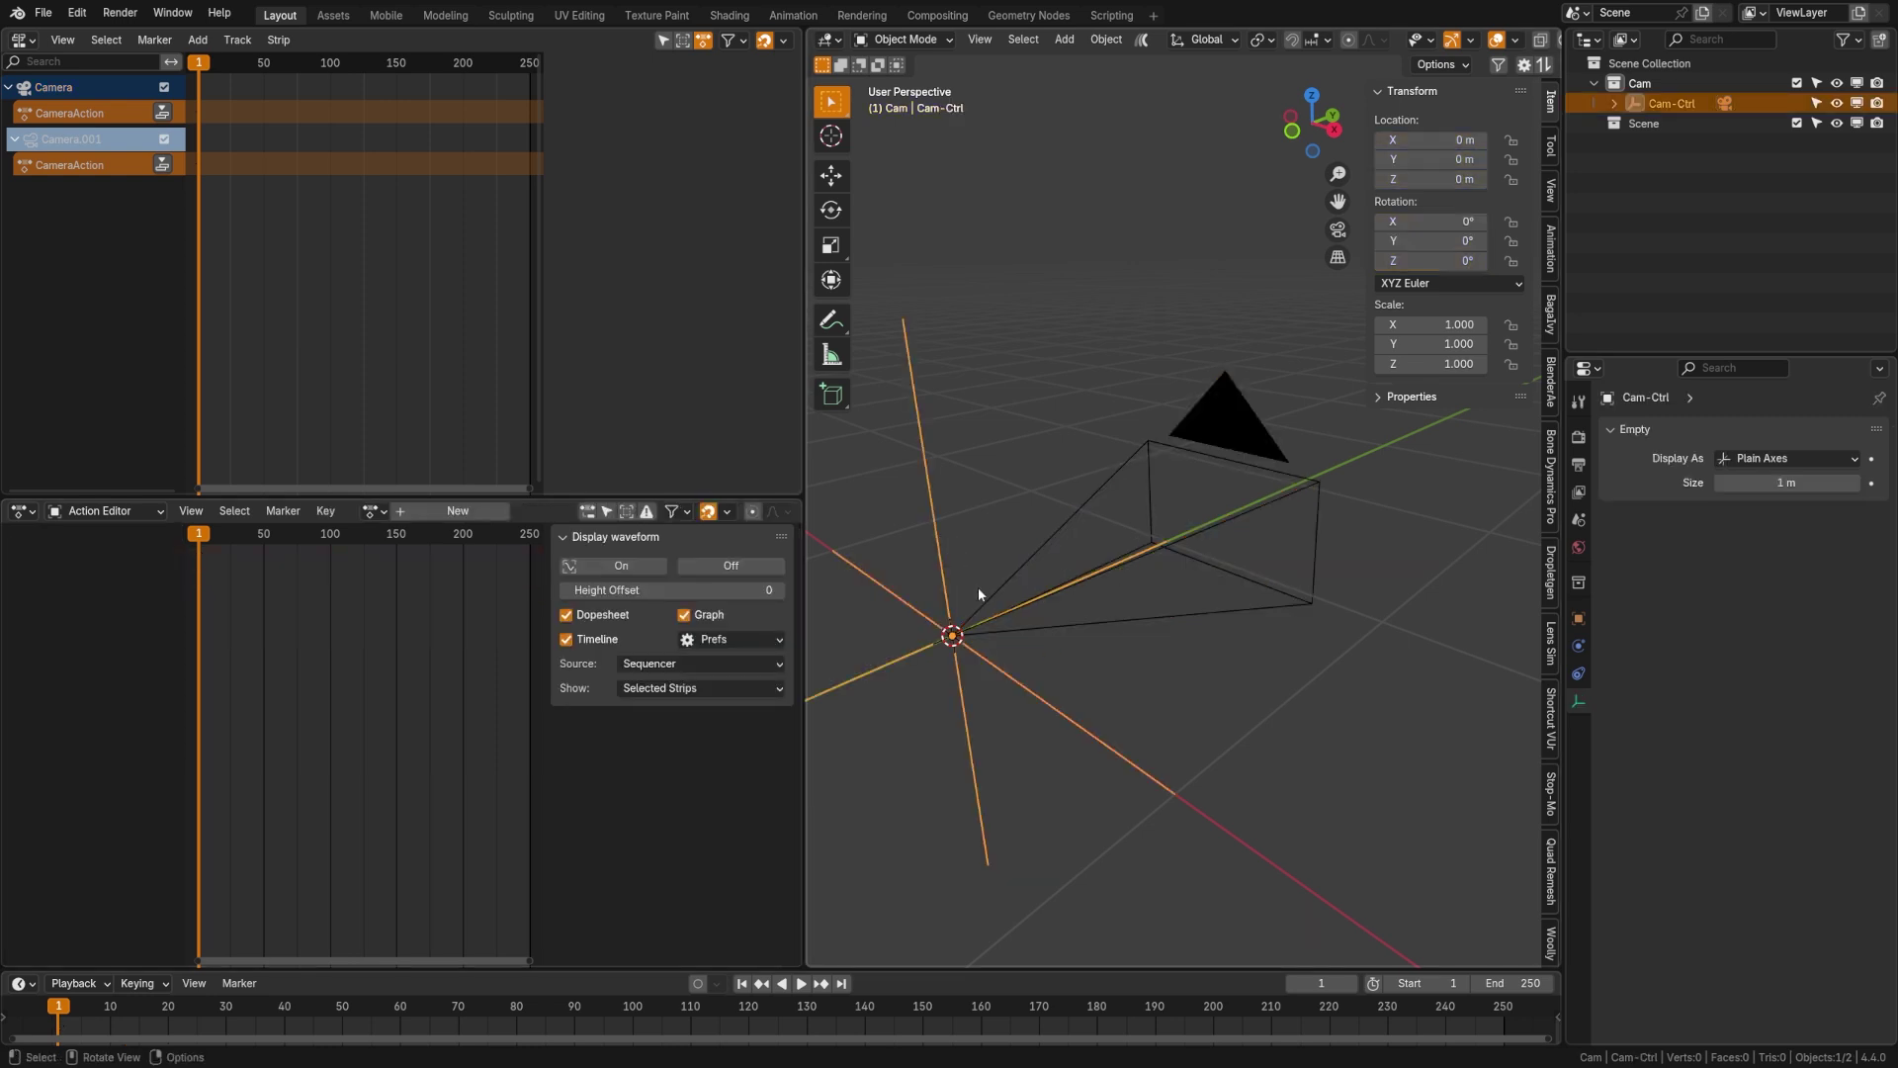
middle_click_drag(977, 585, 1056, 601)
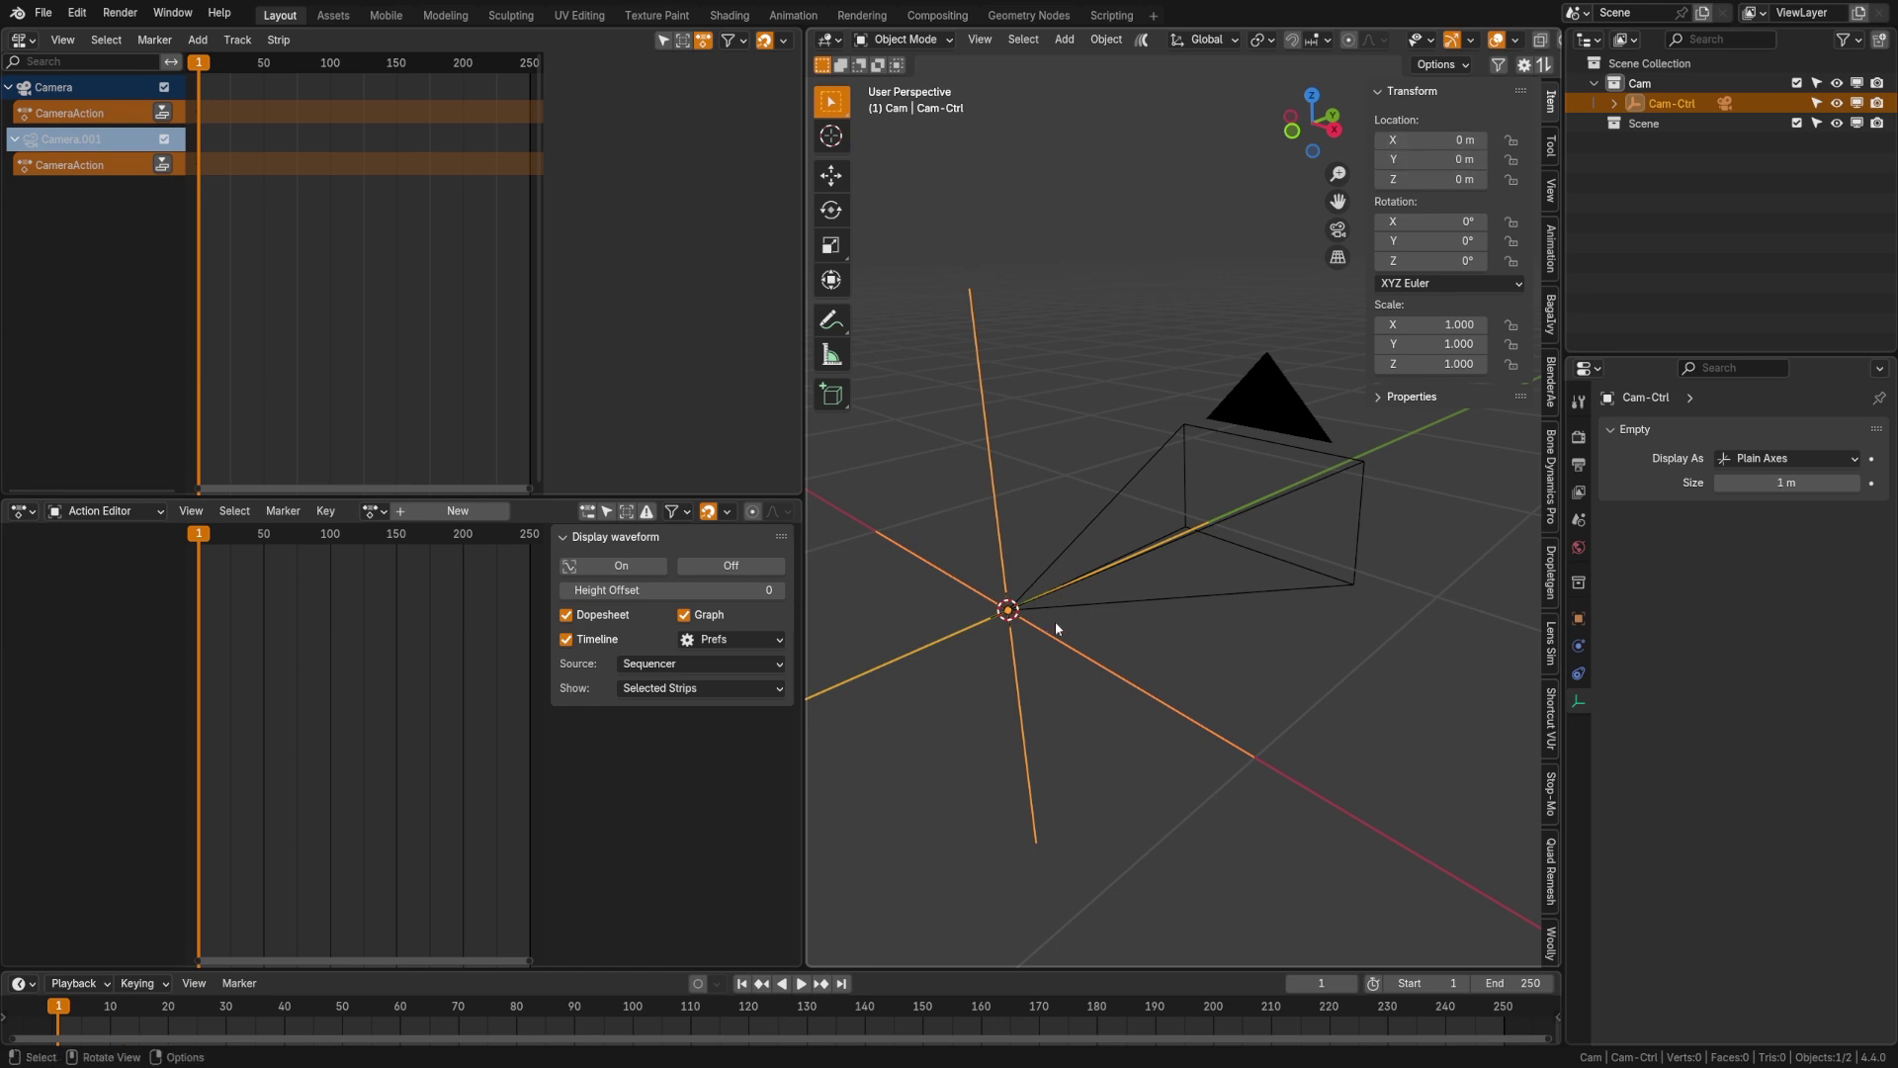
left_click(1579, 619)
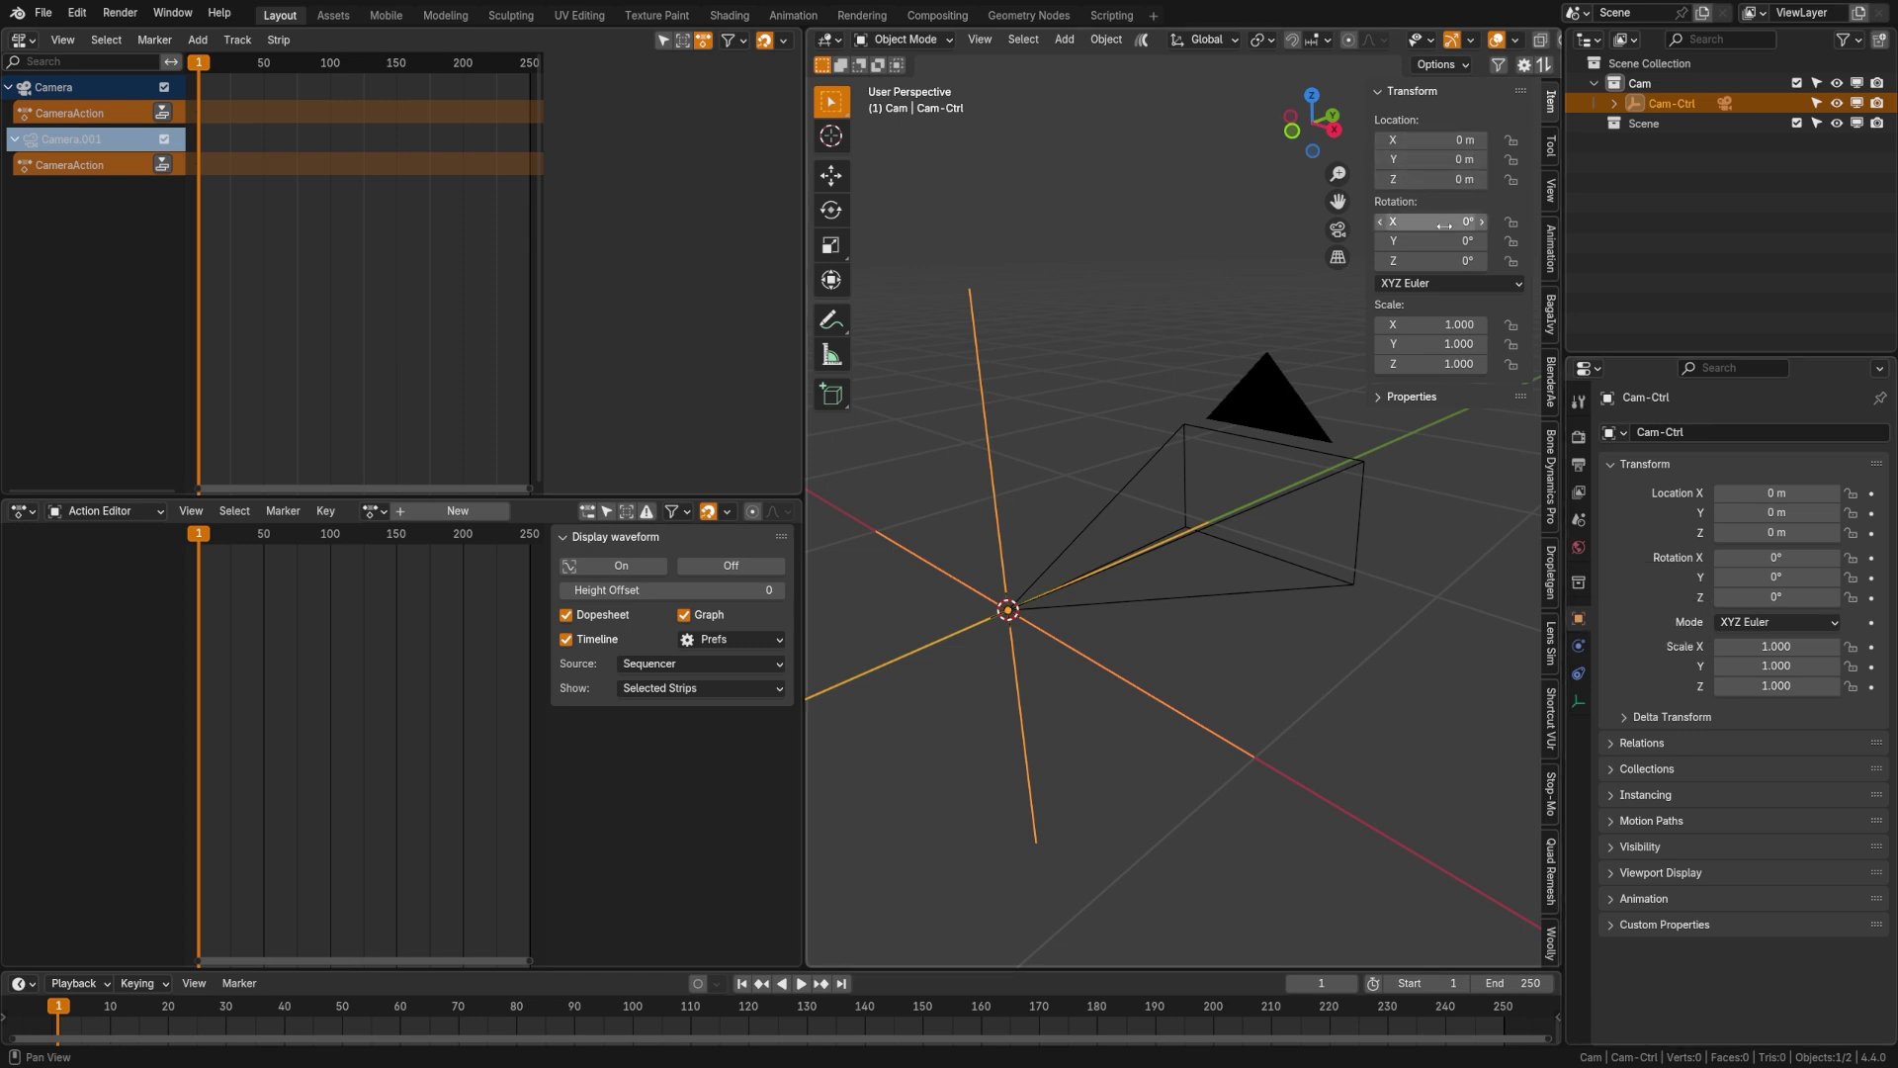
left_click(1614, 893)
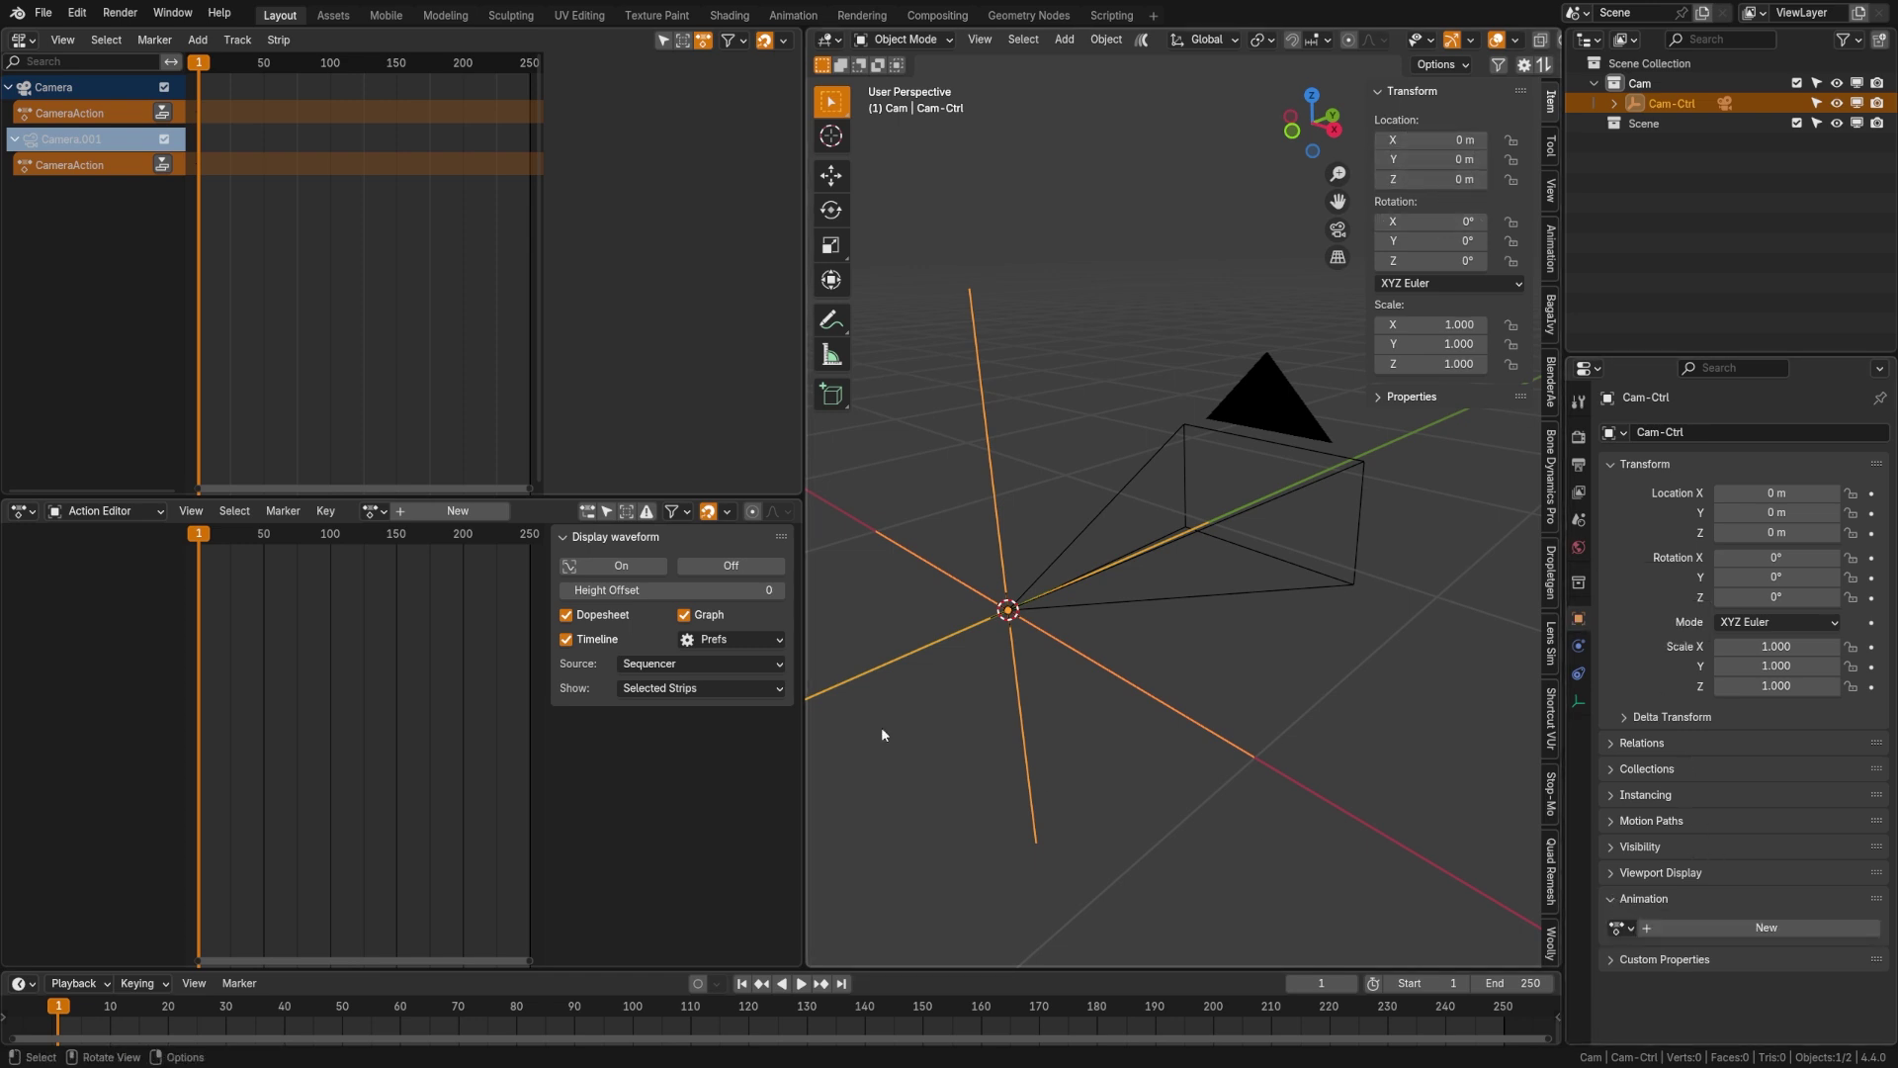
left_click(374, 510)
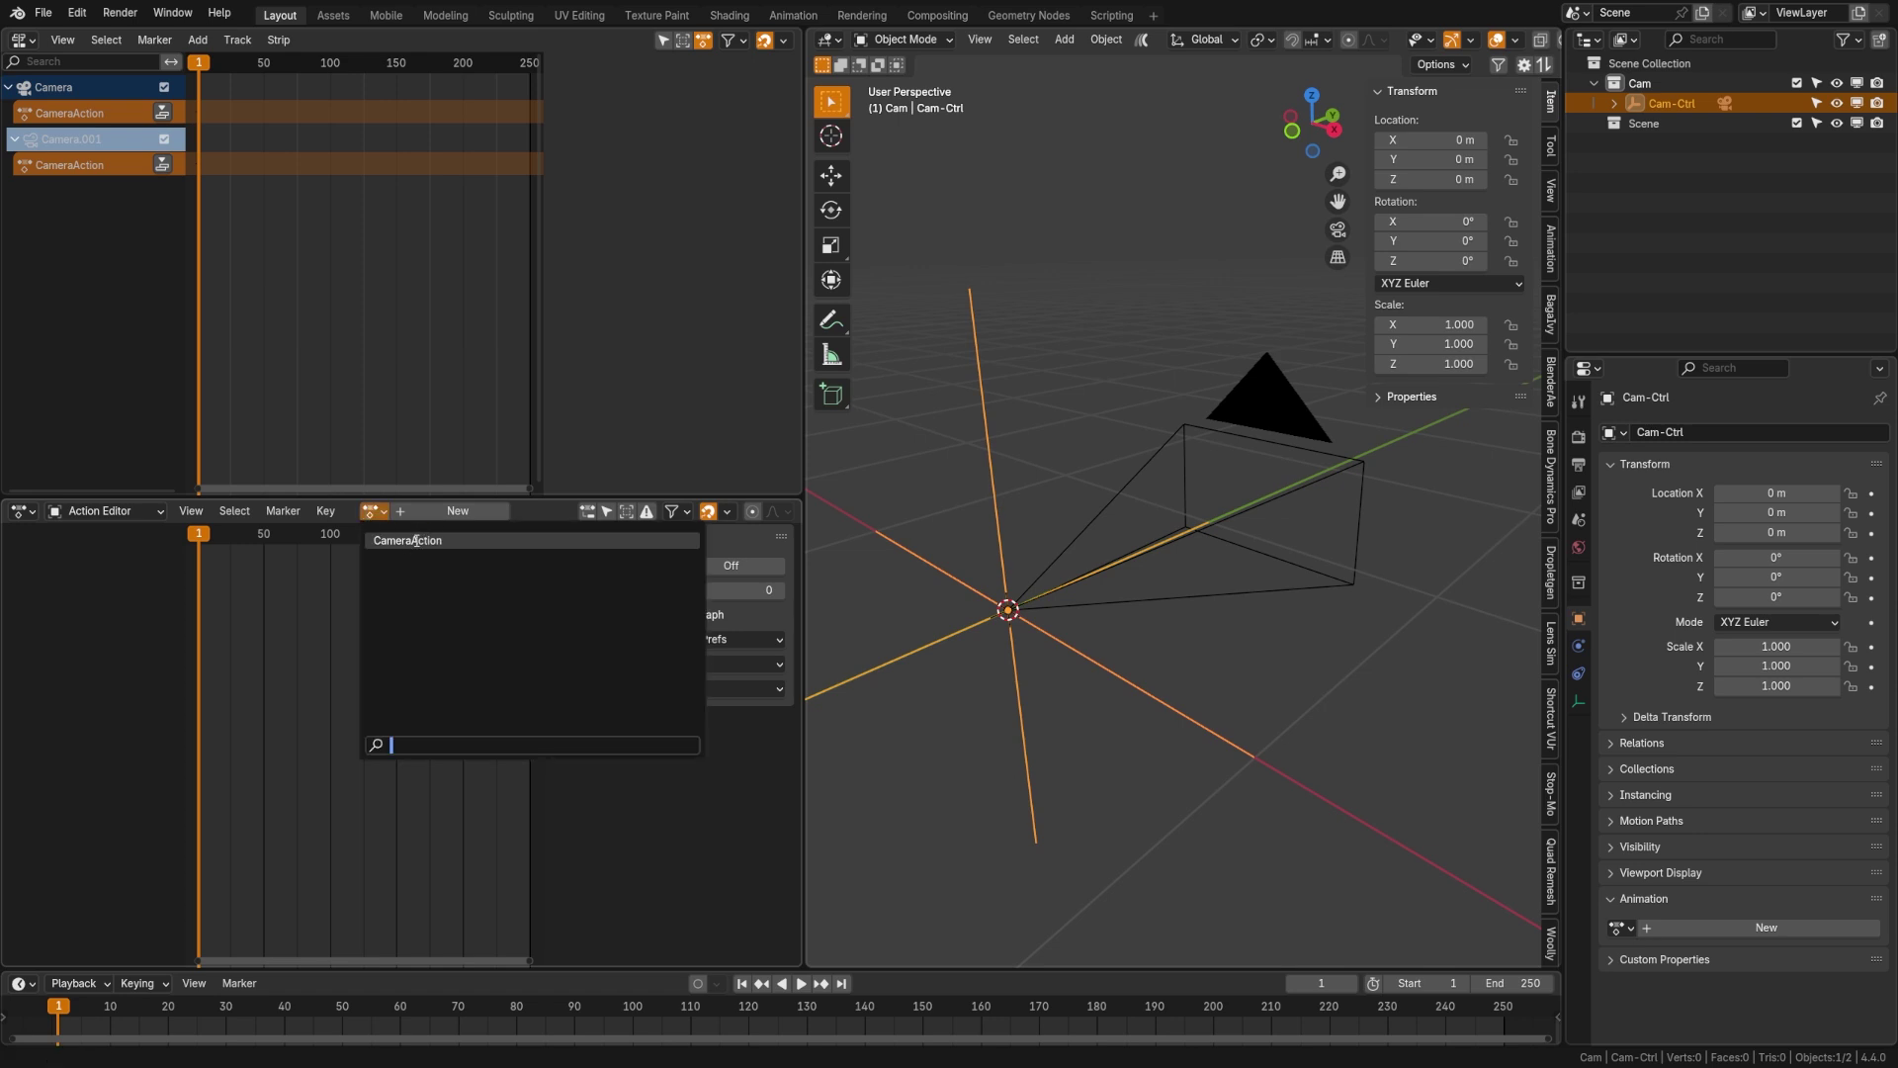
- Assign CameraAction to Cam-Ctrl and add a new slot named 'Cam-Ctrl'
left_click(1621, 928)
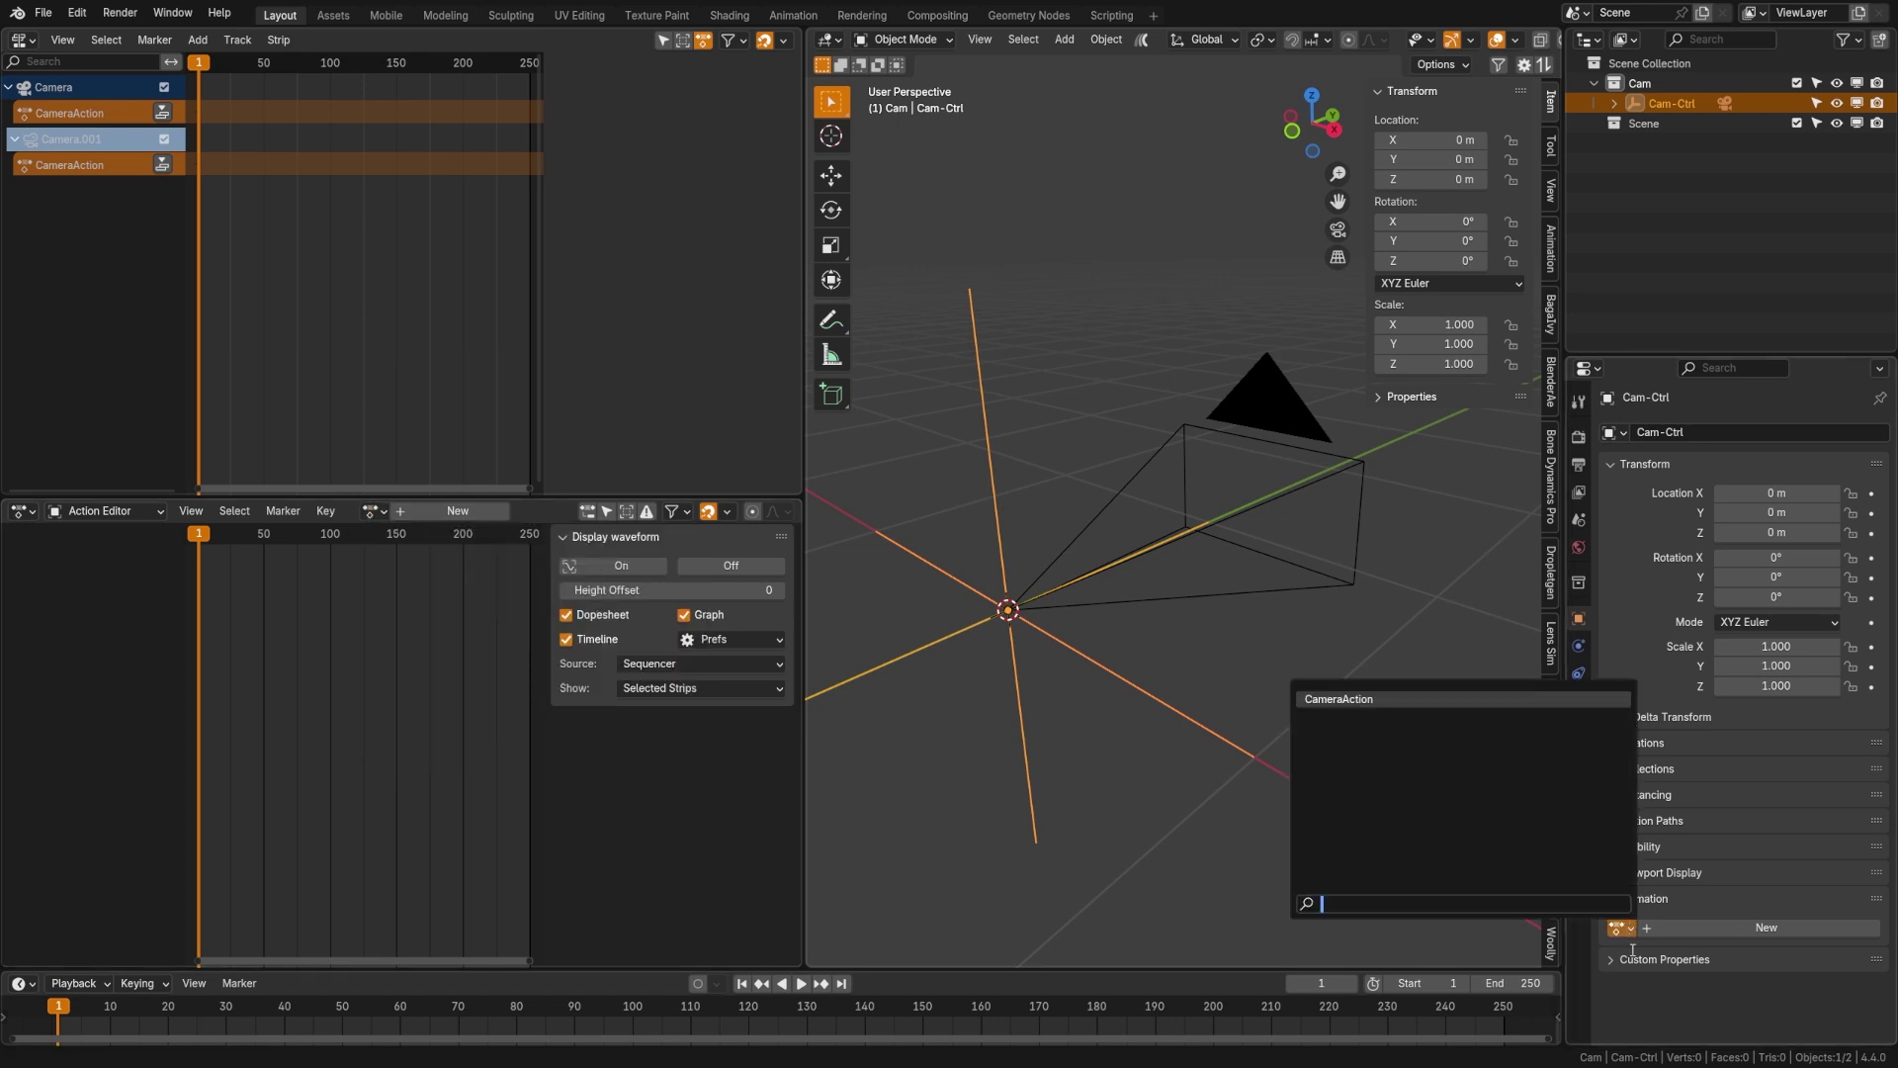
left_click(1382, 699)
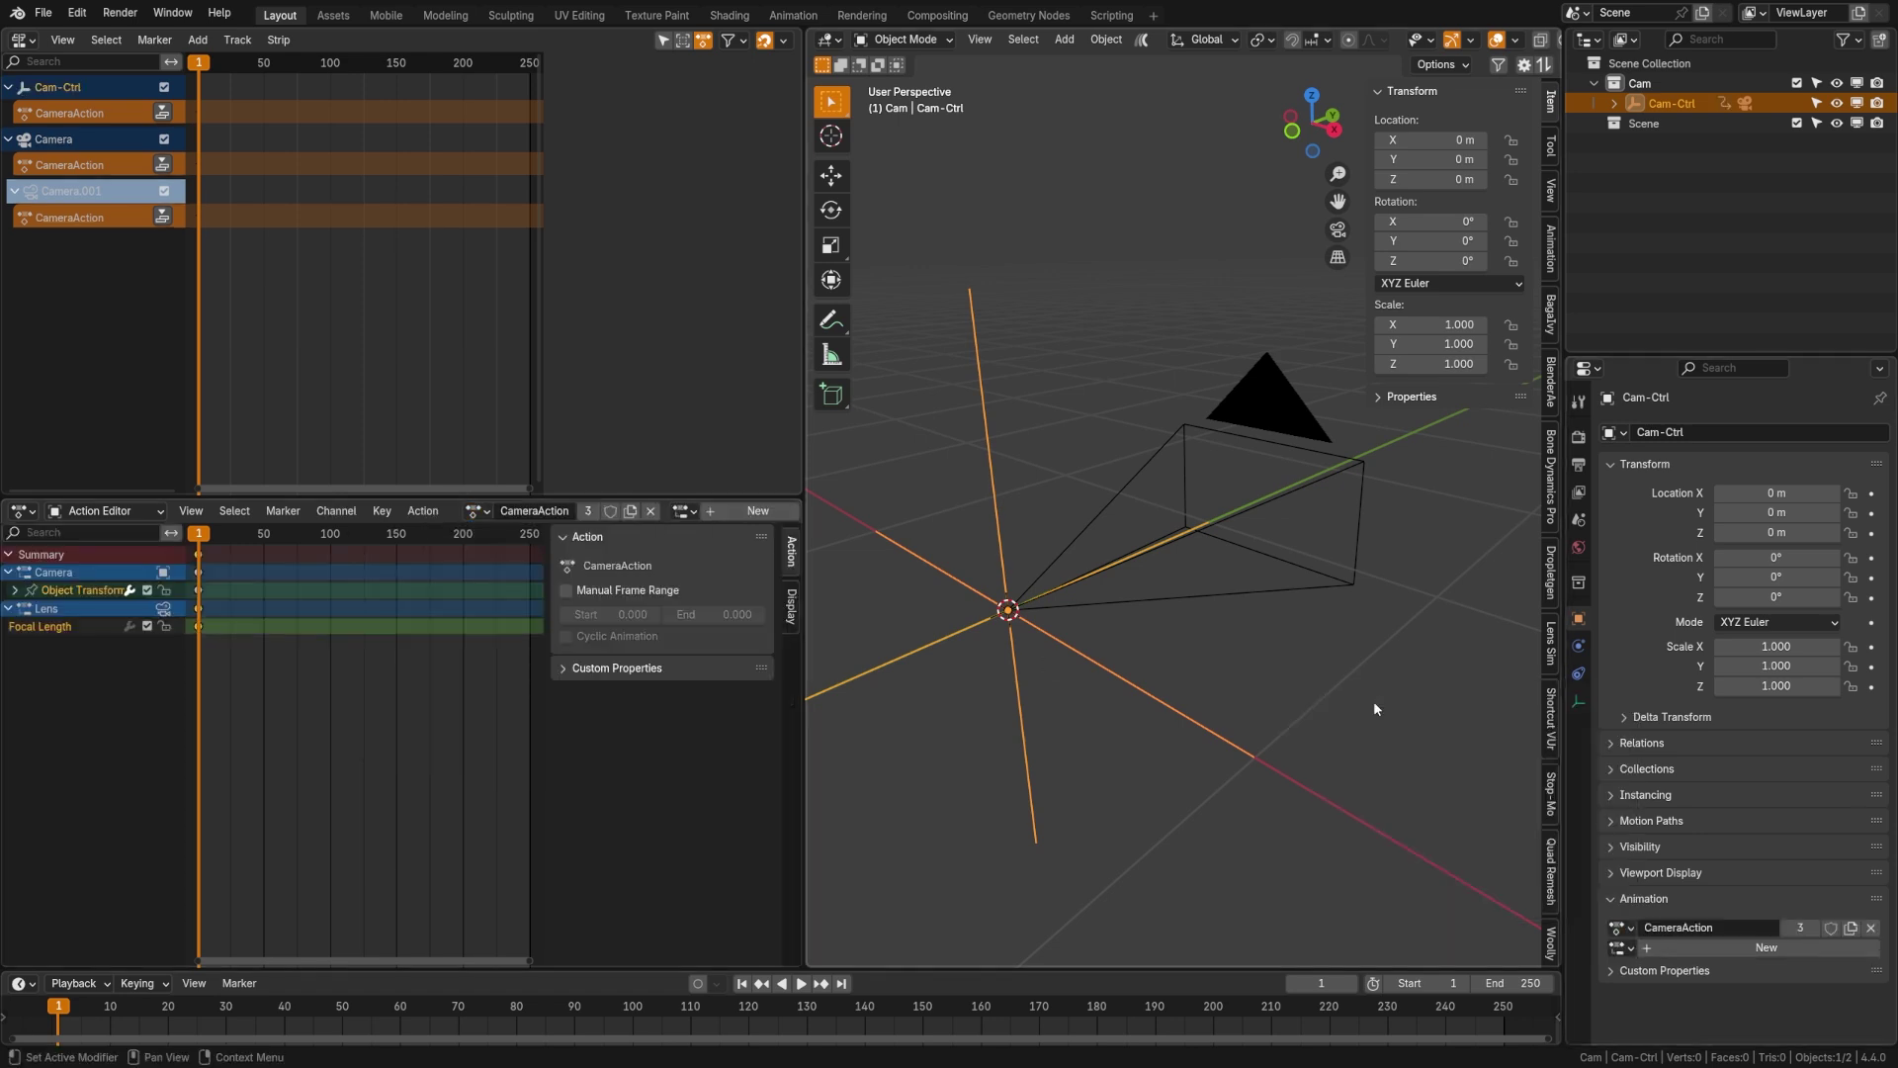
left_click(1693, 945)
left_click(1732, 946)
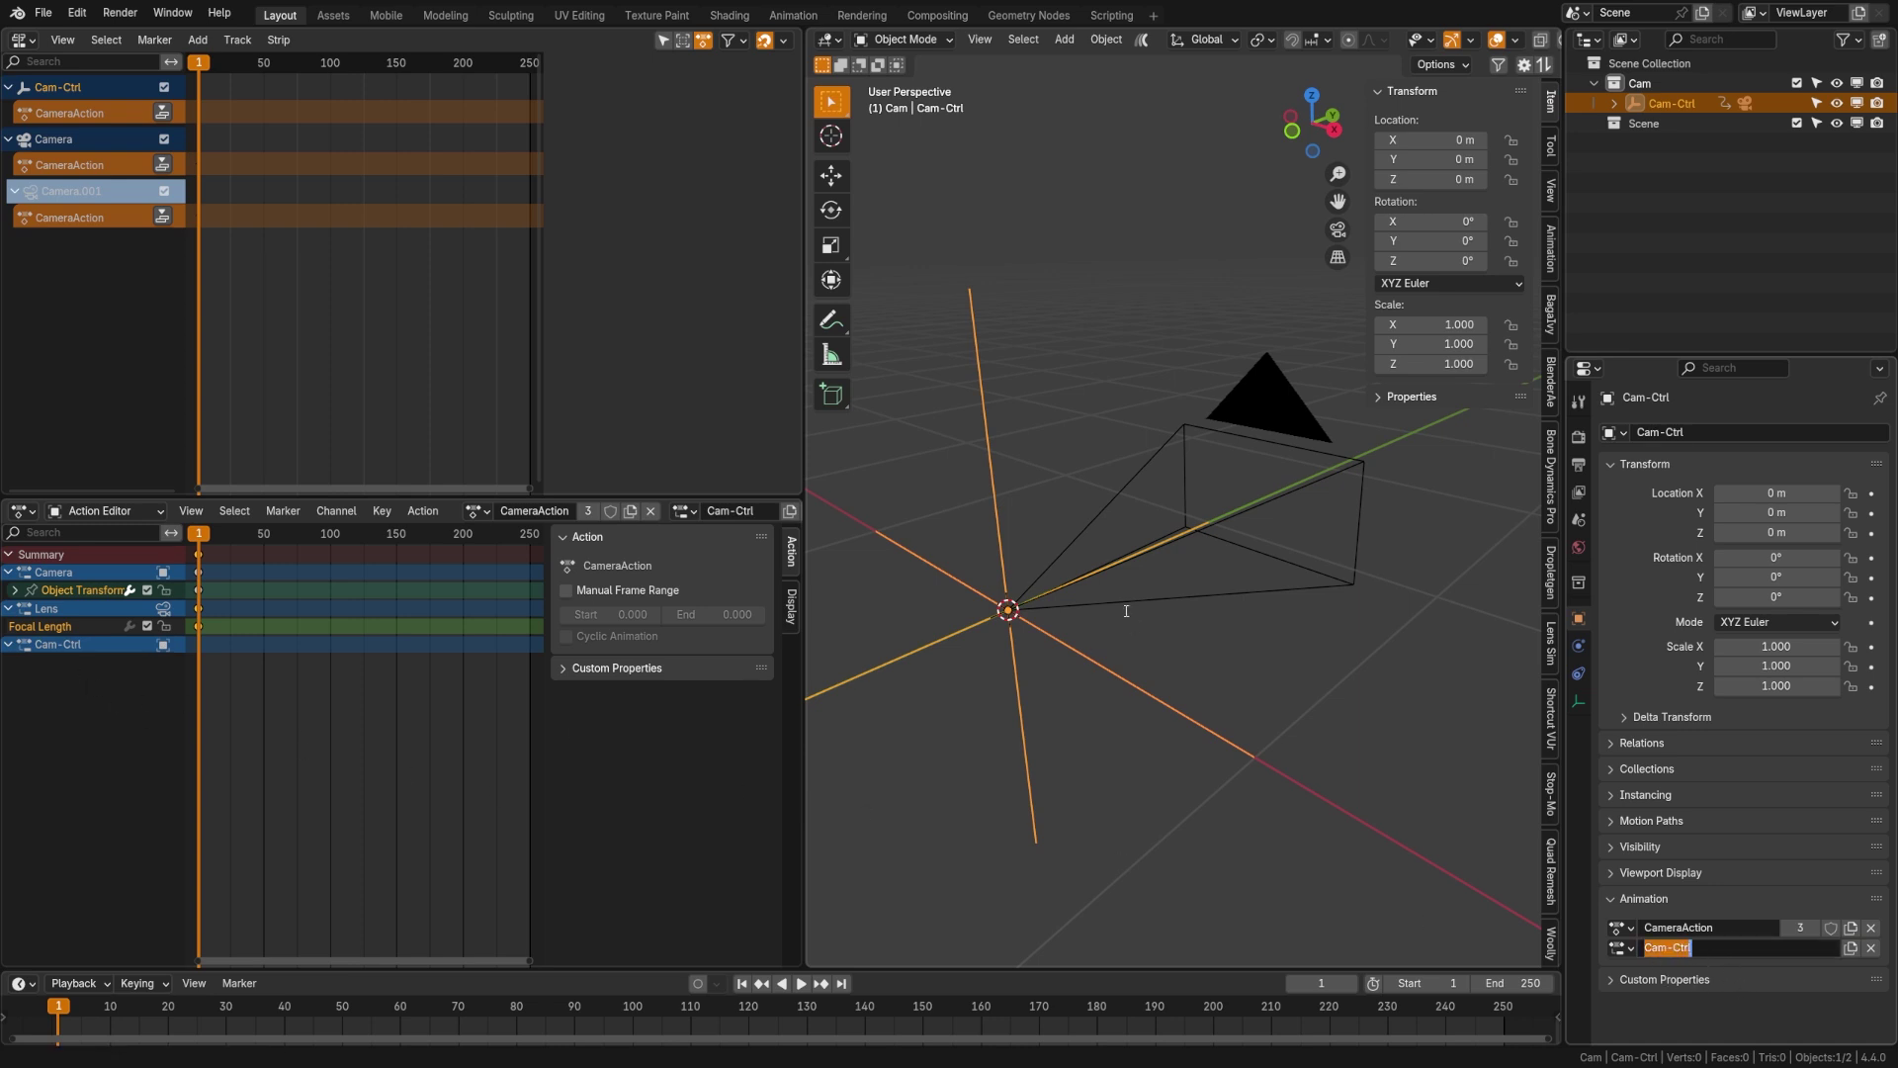
key("Return")
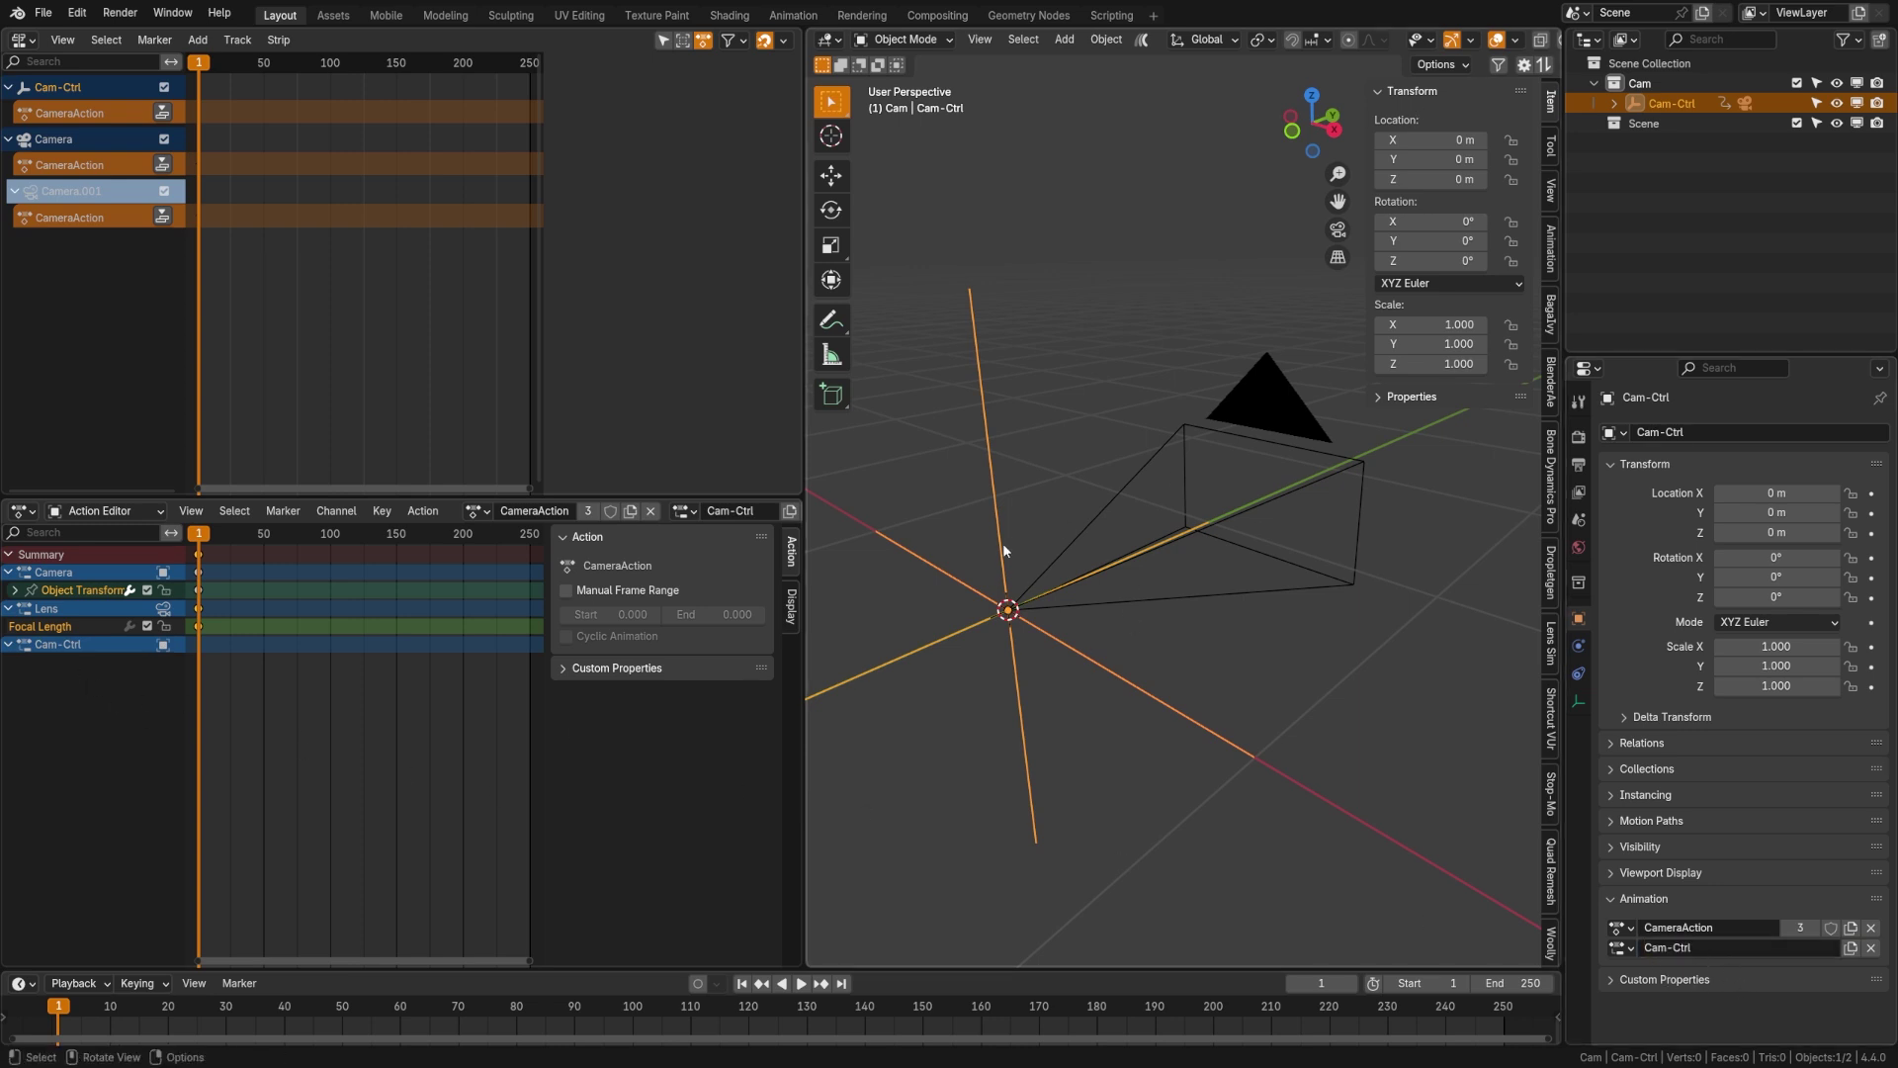
- Key Cam-Ctrl's location and rotation at frame 1 and play back the animation
key("k")
left_click(1020, 556)
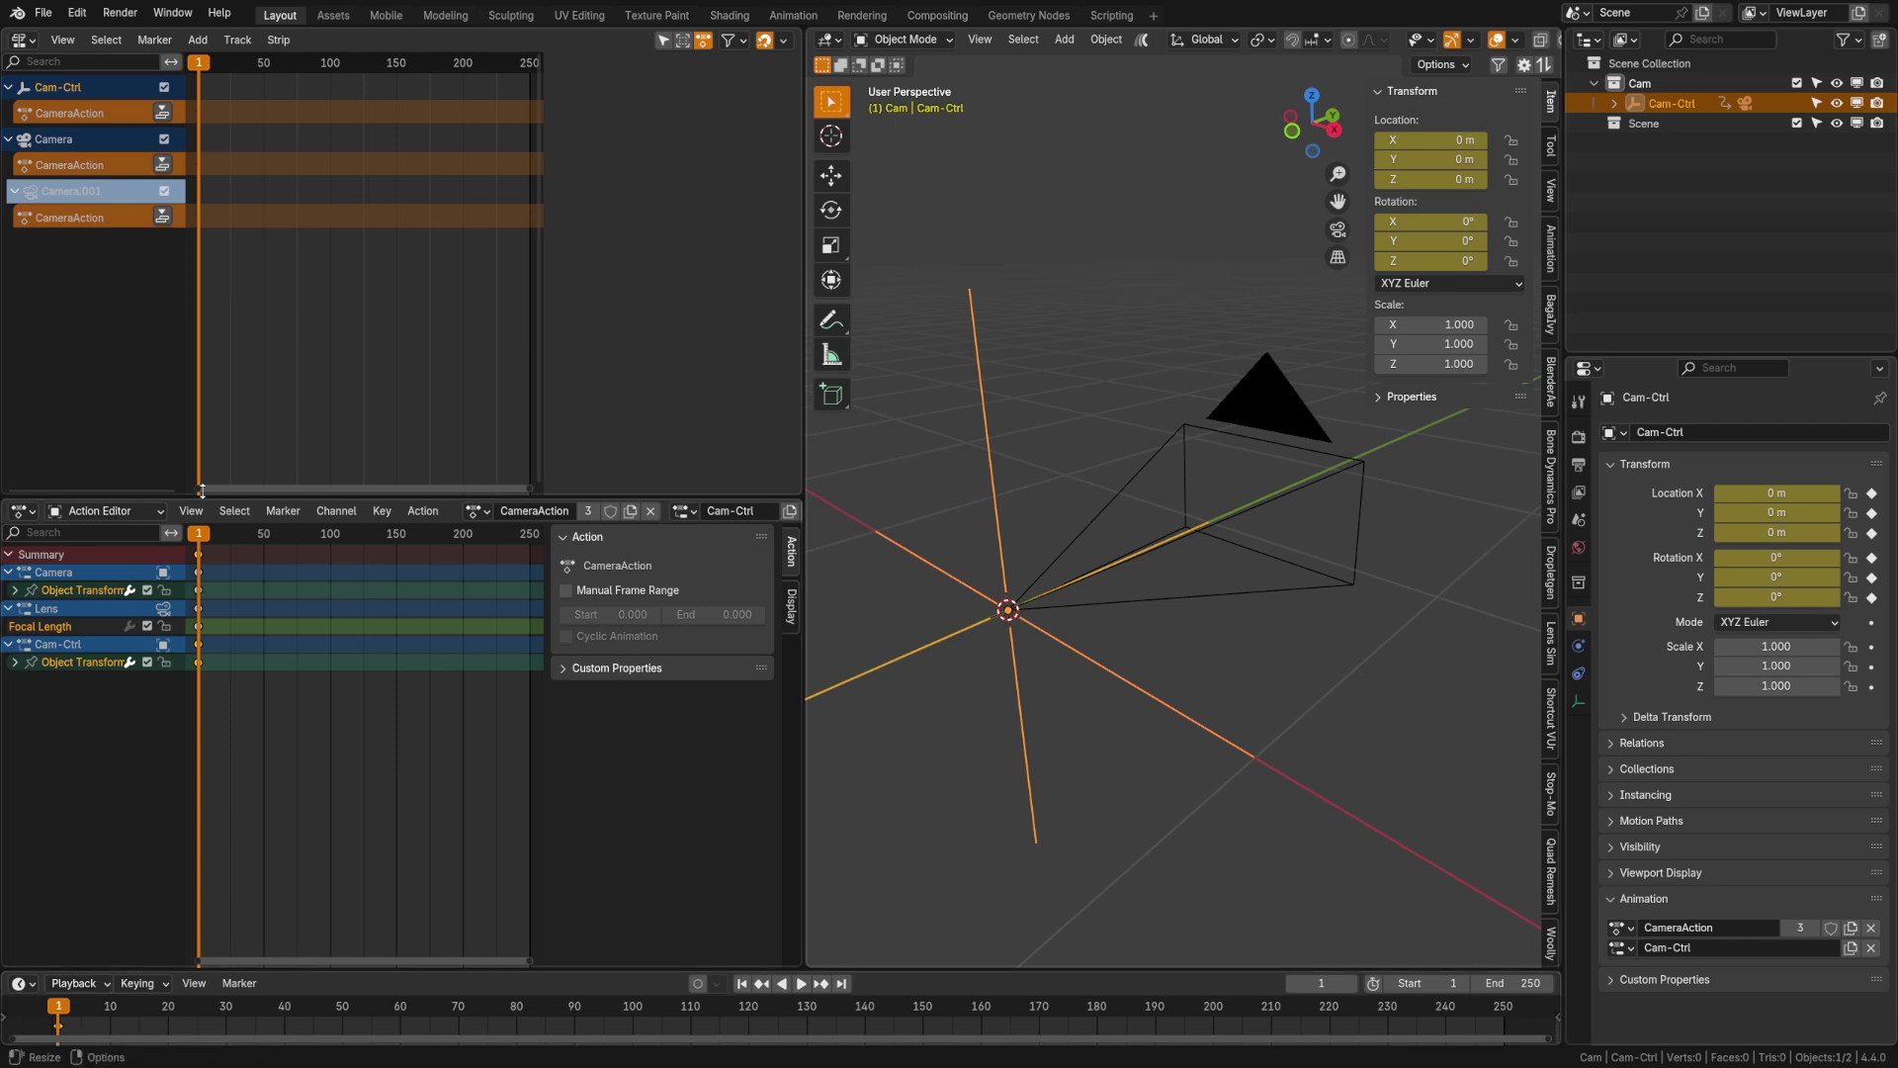
key("space")
key("space")
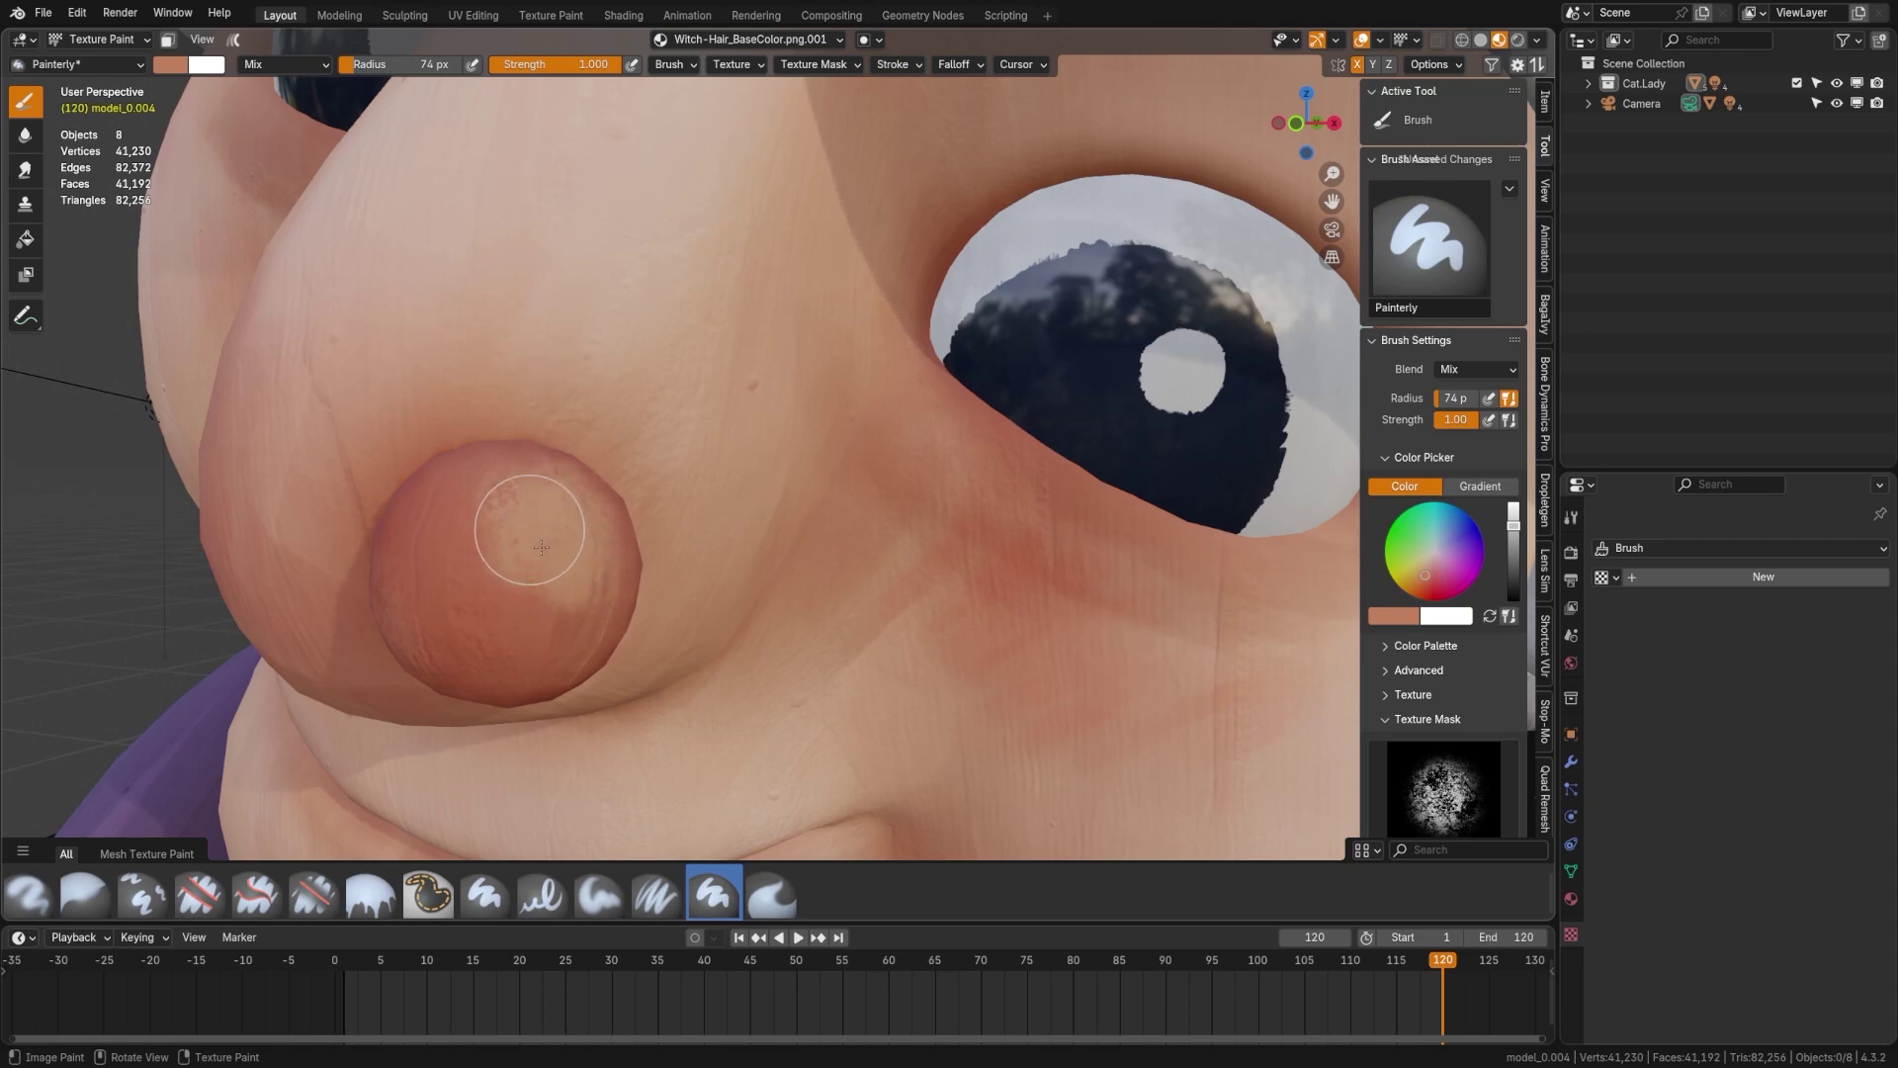
- Switch the paint colour to white and dab a highlight onto the witch's nose
key("x")
left_click(627, 549)
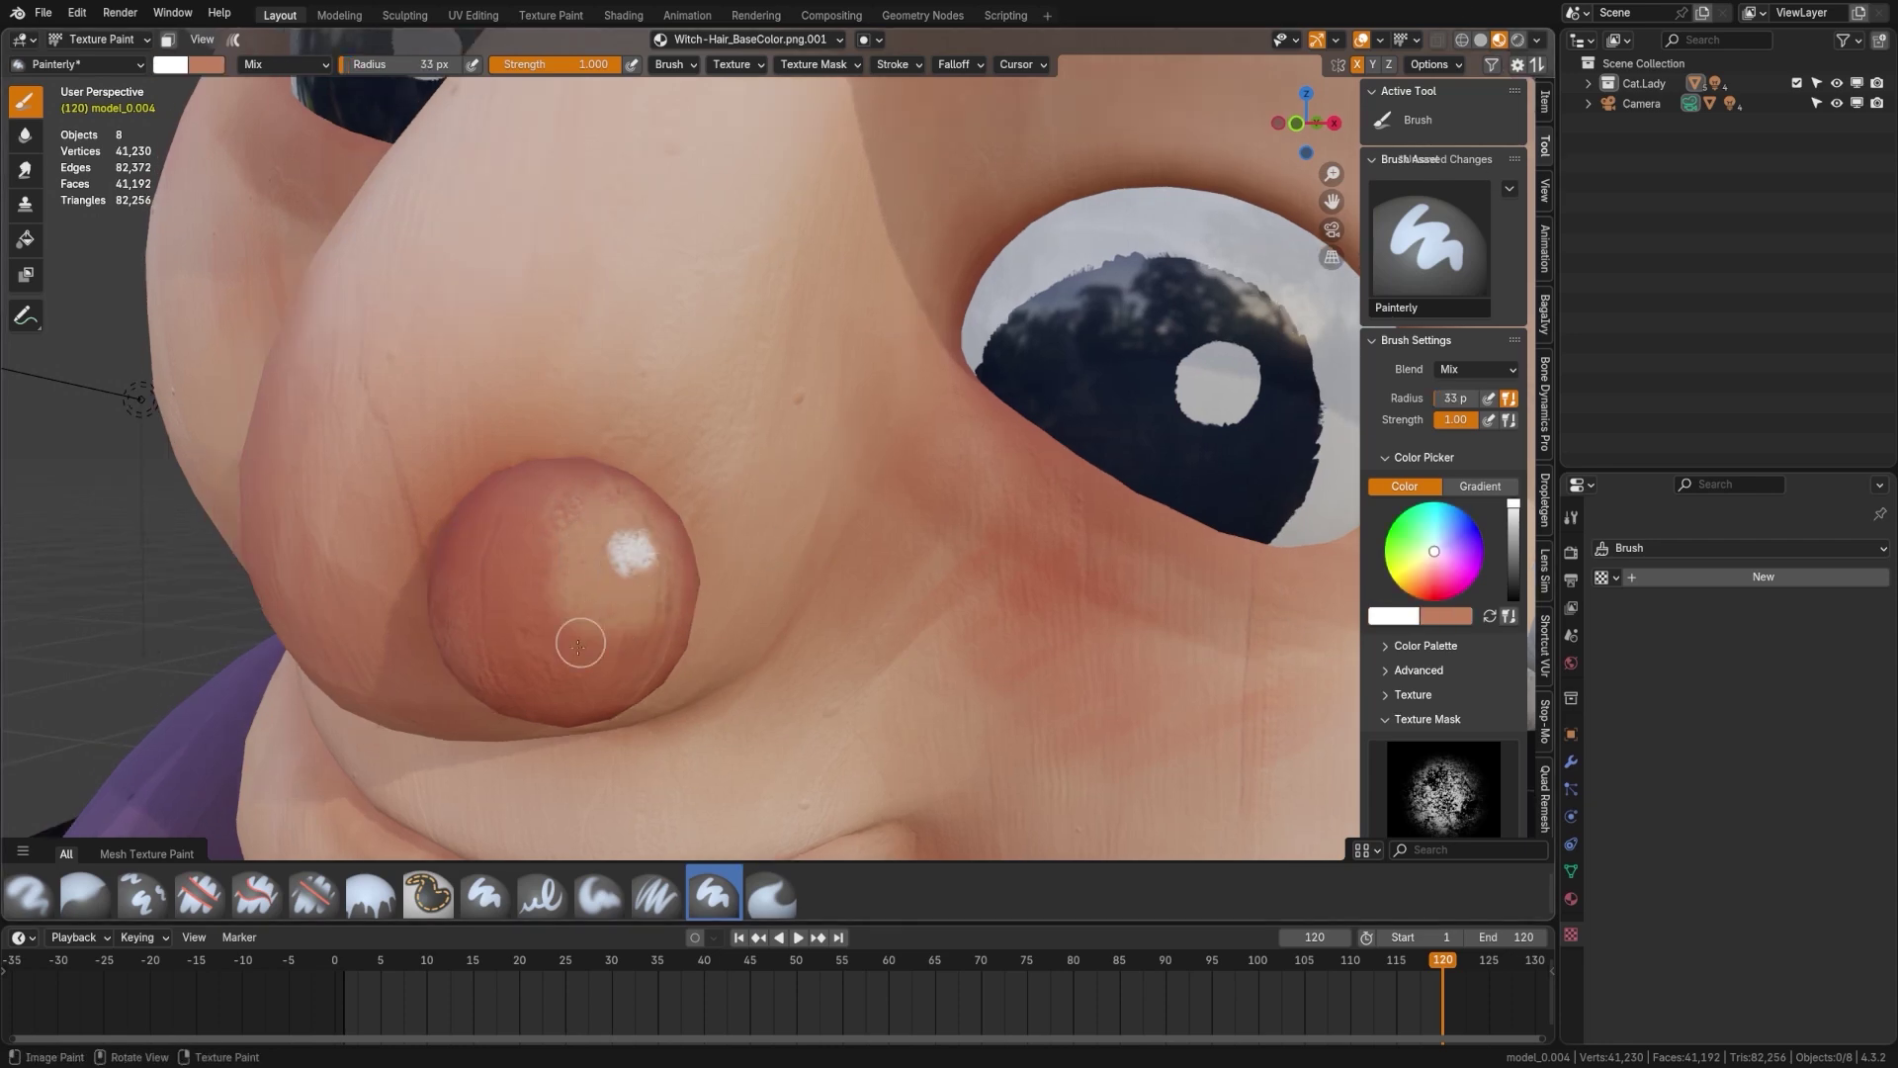